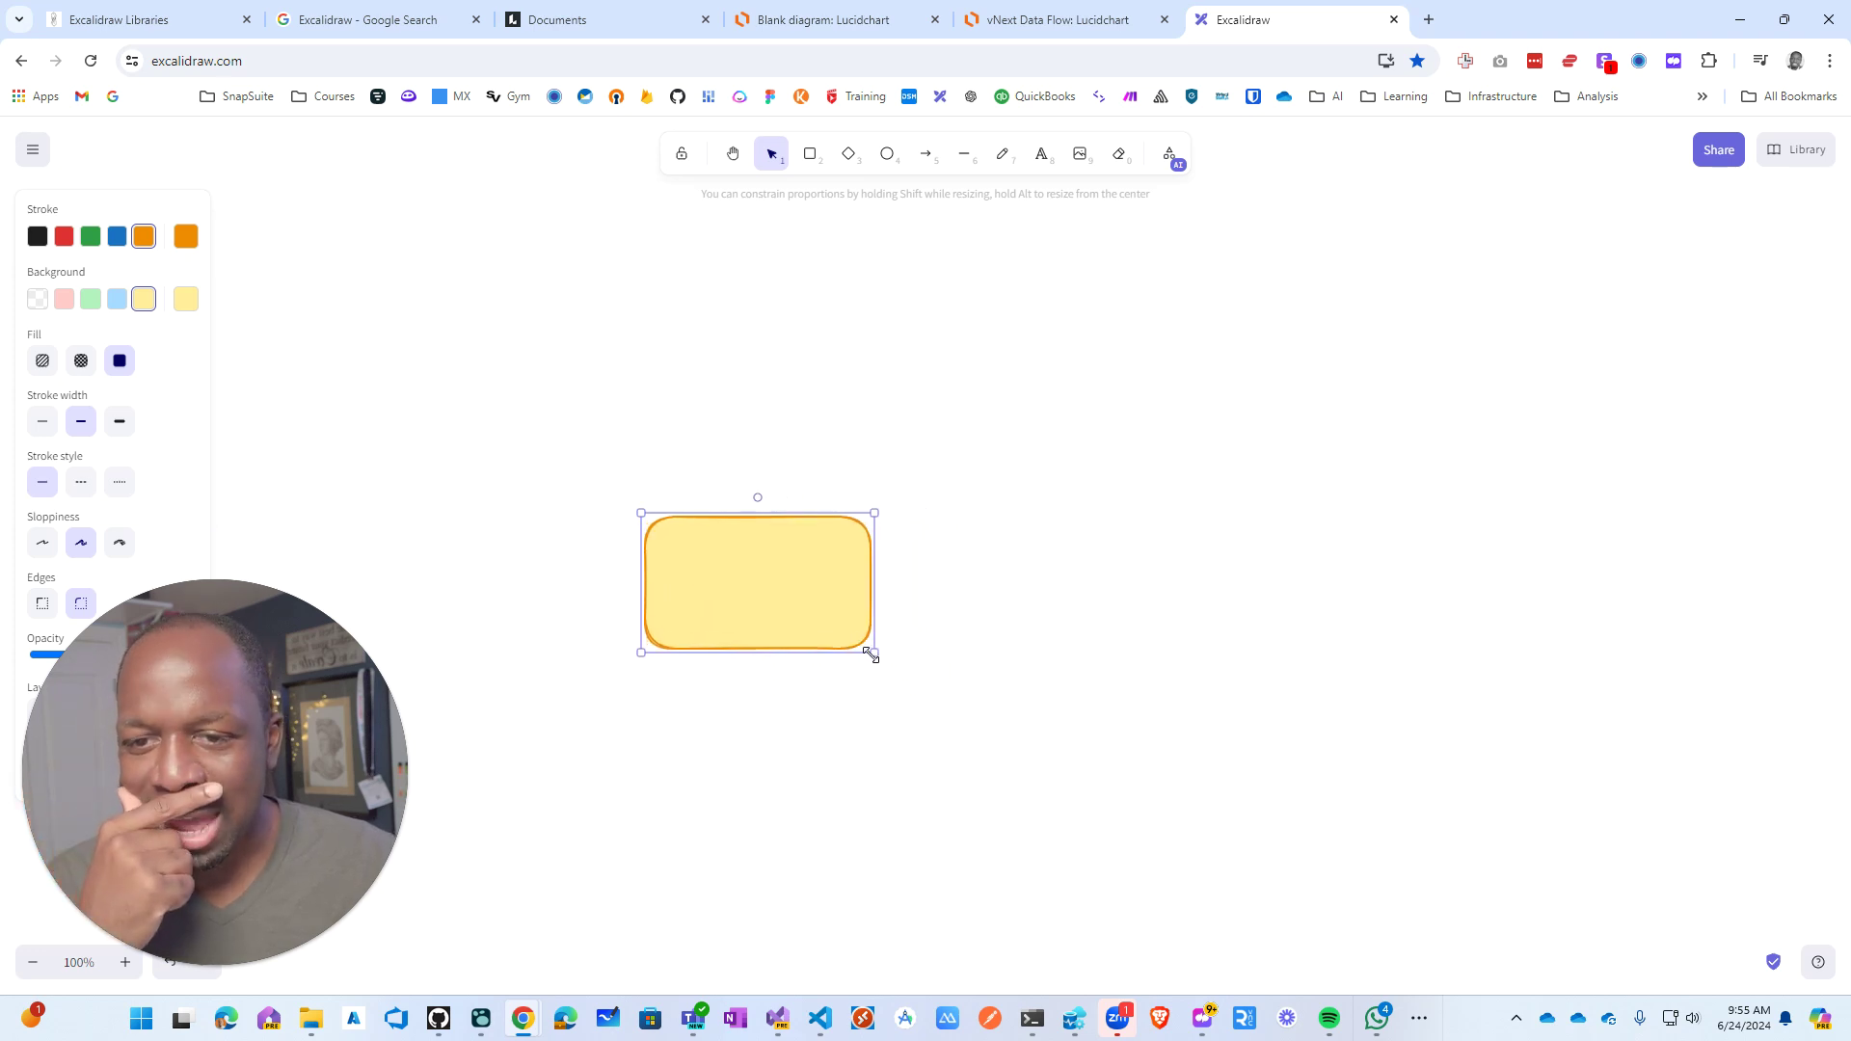
Step: Move the yellow rectangle up and to the right on the canvas and deselect it
drag(788, 571, 863, 507)
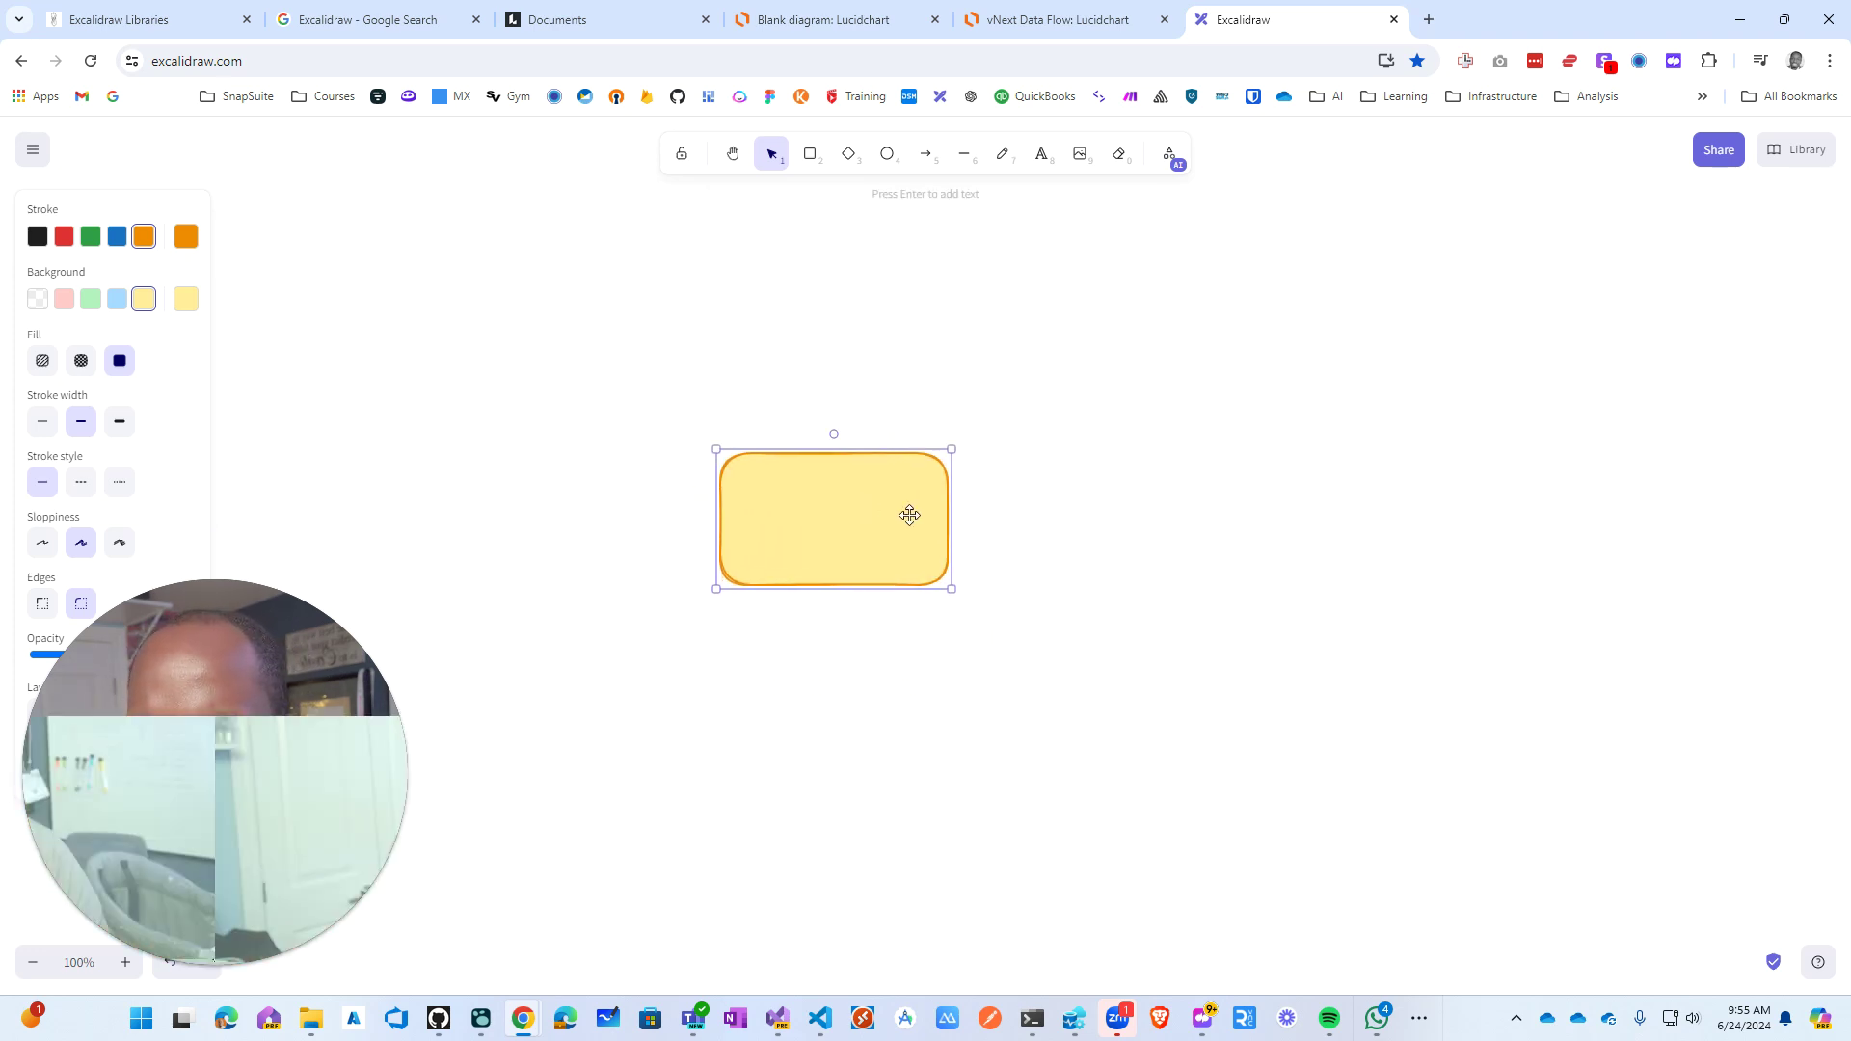
click(981, 520)
click(946, 514)
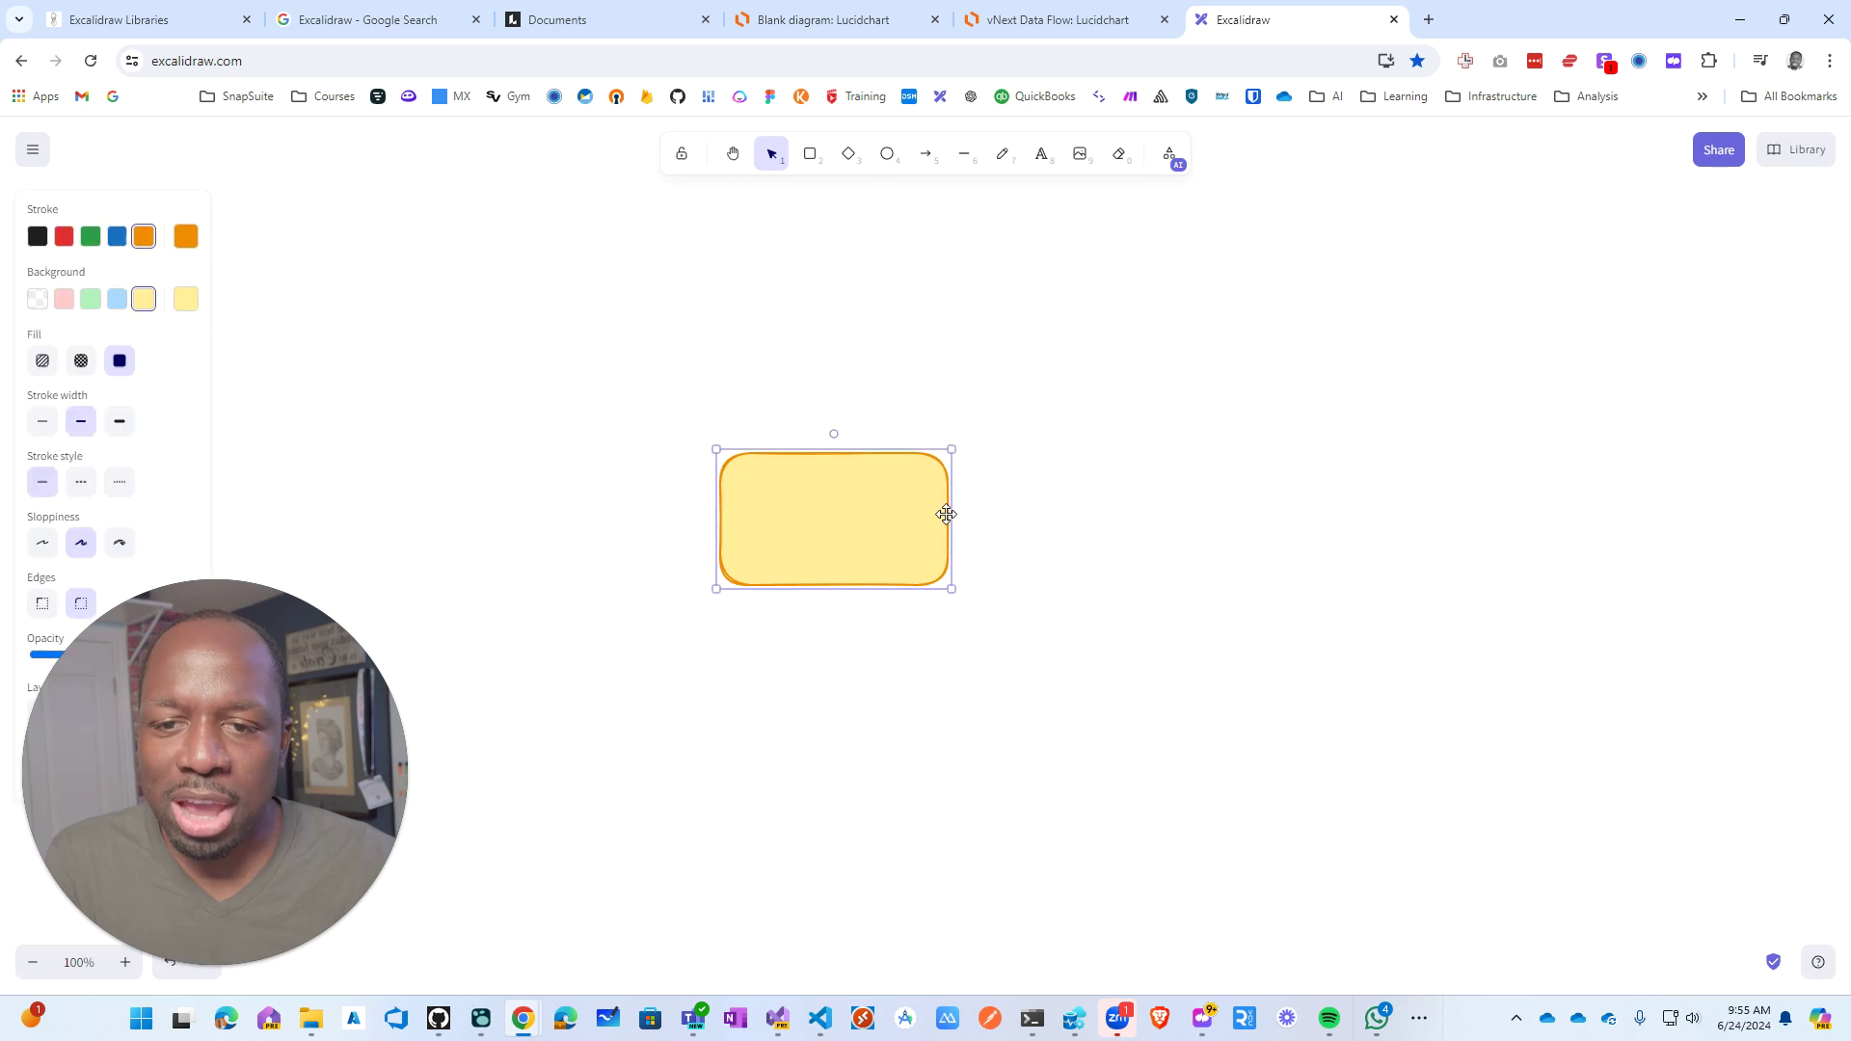
click(351, 319)
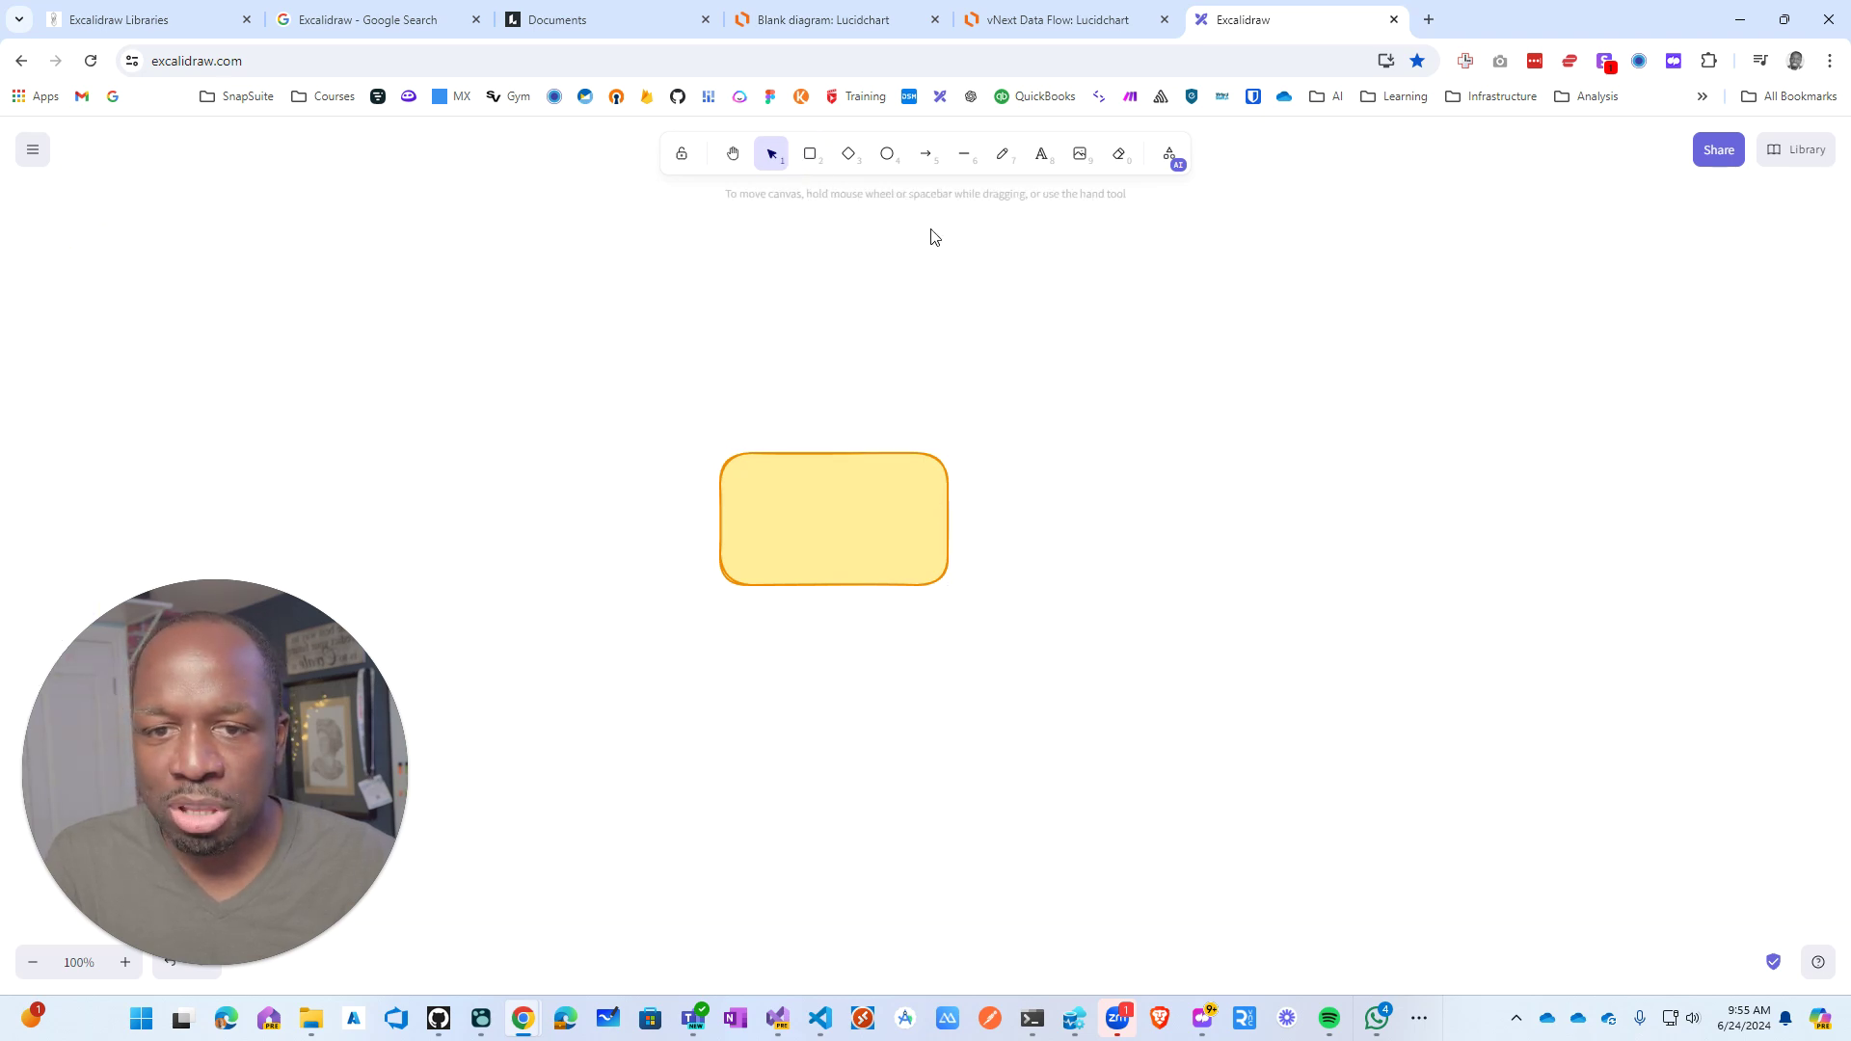
click(810, 153)
mouse_move(1054, 394)
mouse_down()
mouse_move(1311, 531)
mouse_move(1296, 511)
mouse_up()
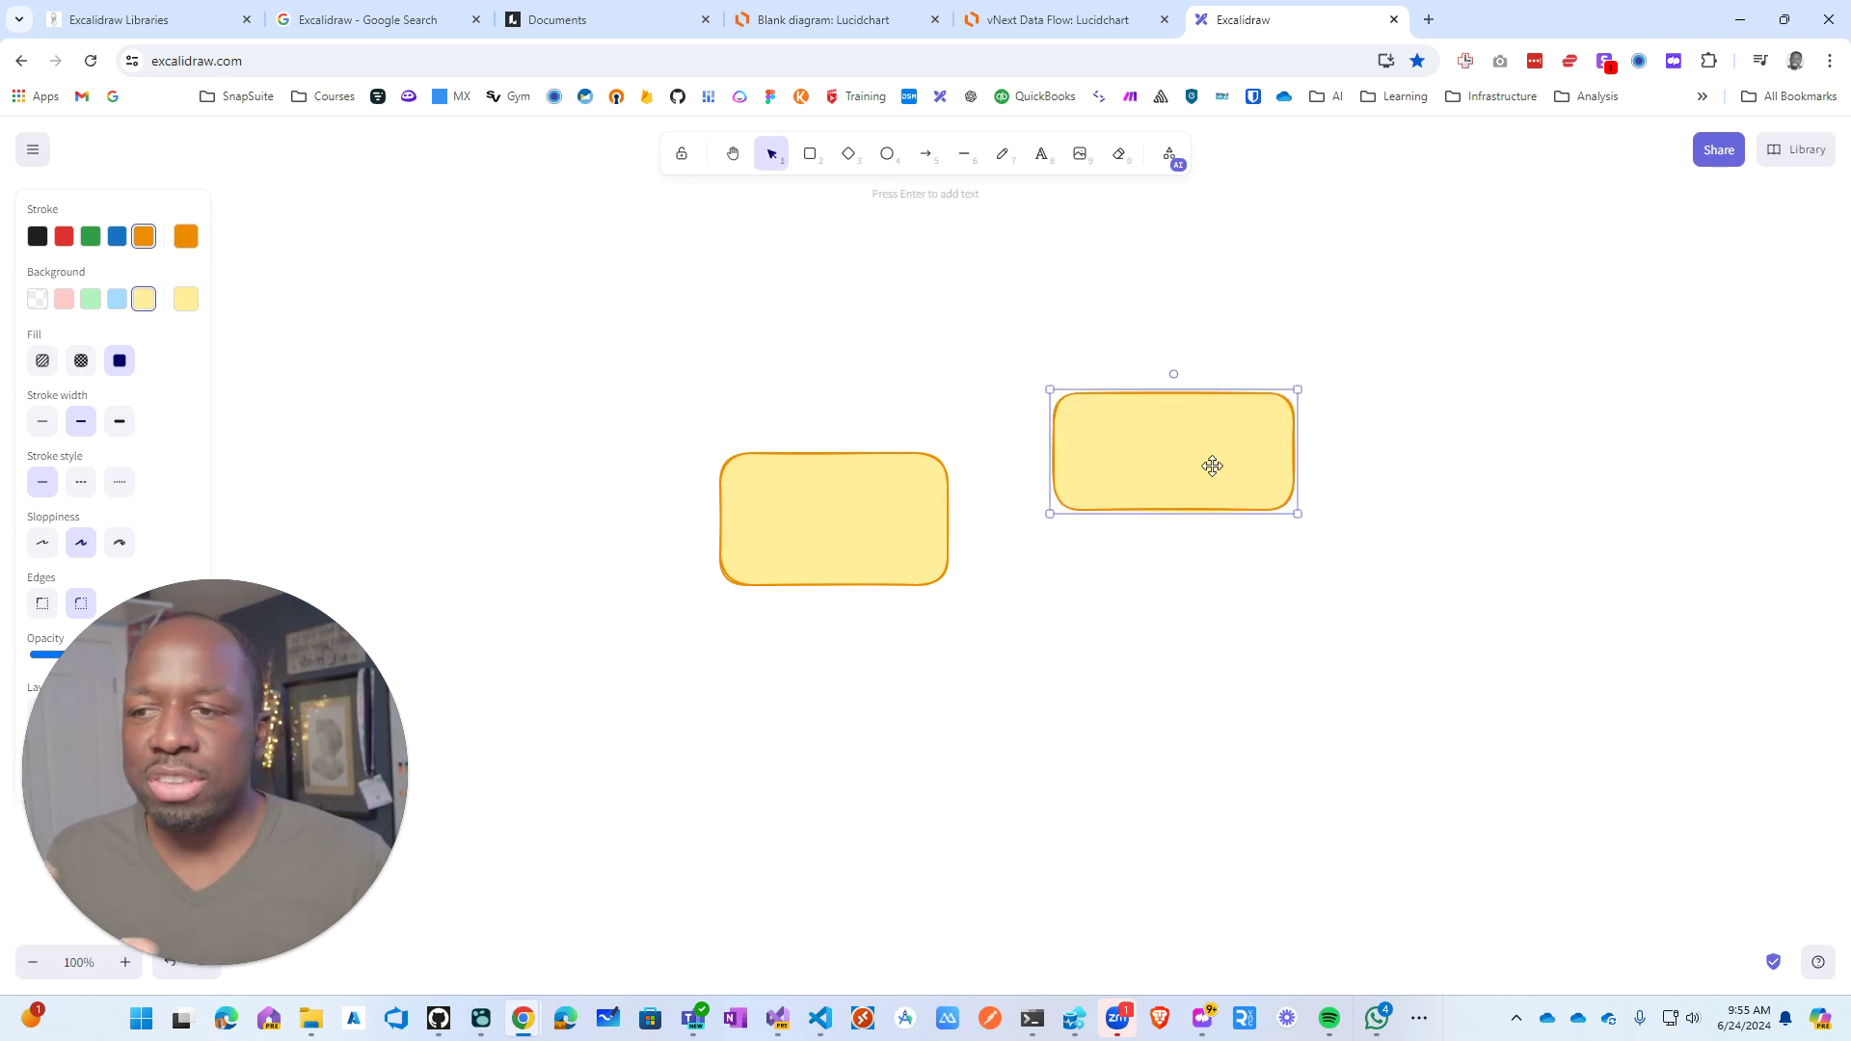
drag(1212, 465, 1239, 384)
click(882, 494)
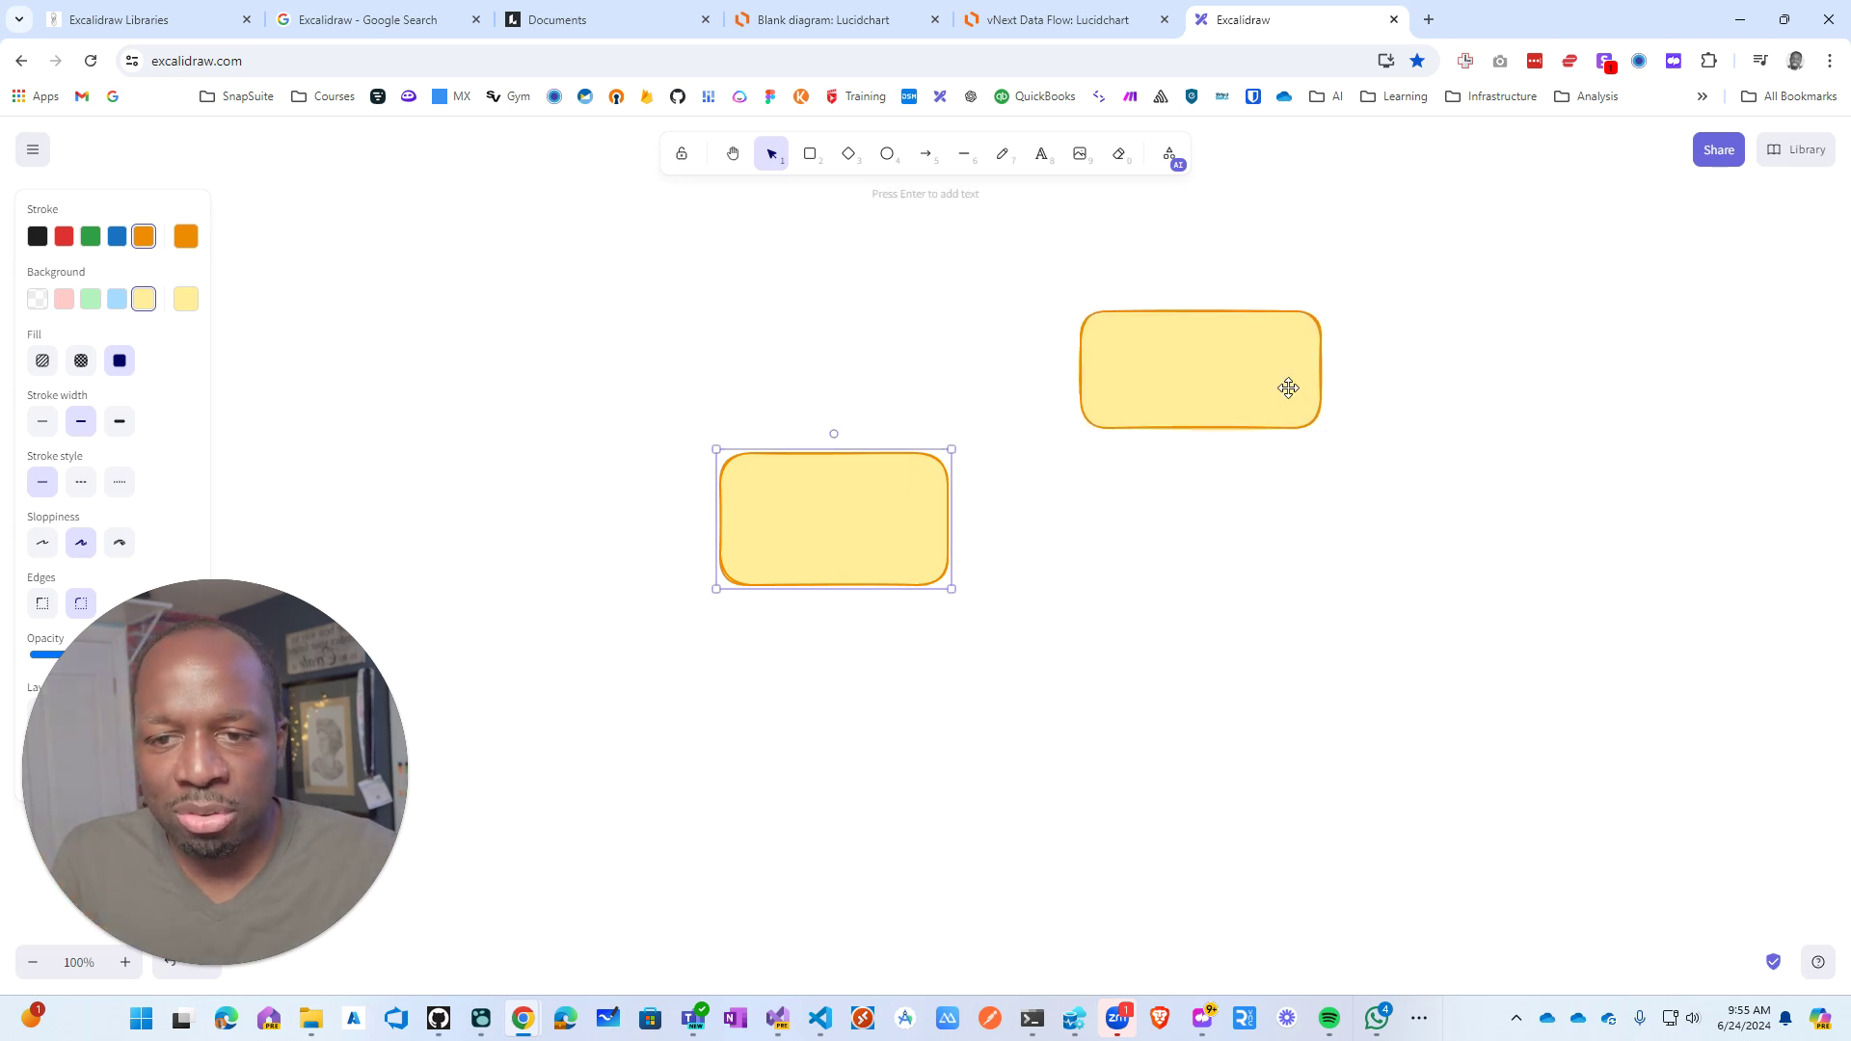
click(1289, 387)
key(Delete)
Step: Make two copies of the yellow rectangle to its right, positioning one above the other
click(929, 491)
click(1170, 418)
key(ctrl+v)
click(1136, 624)
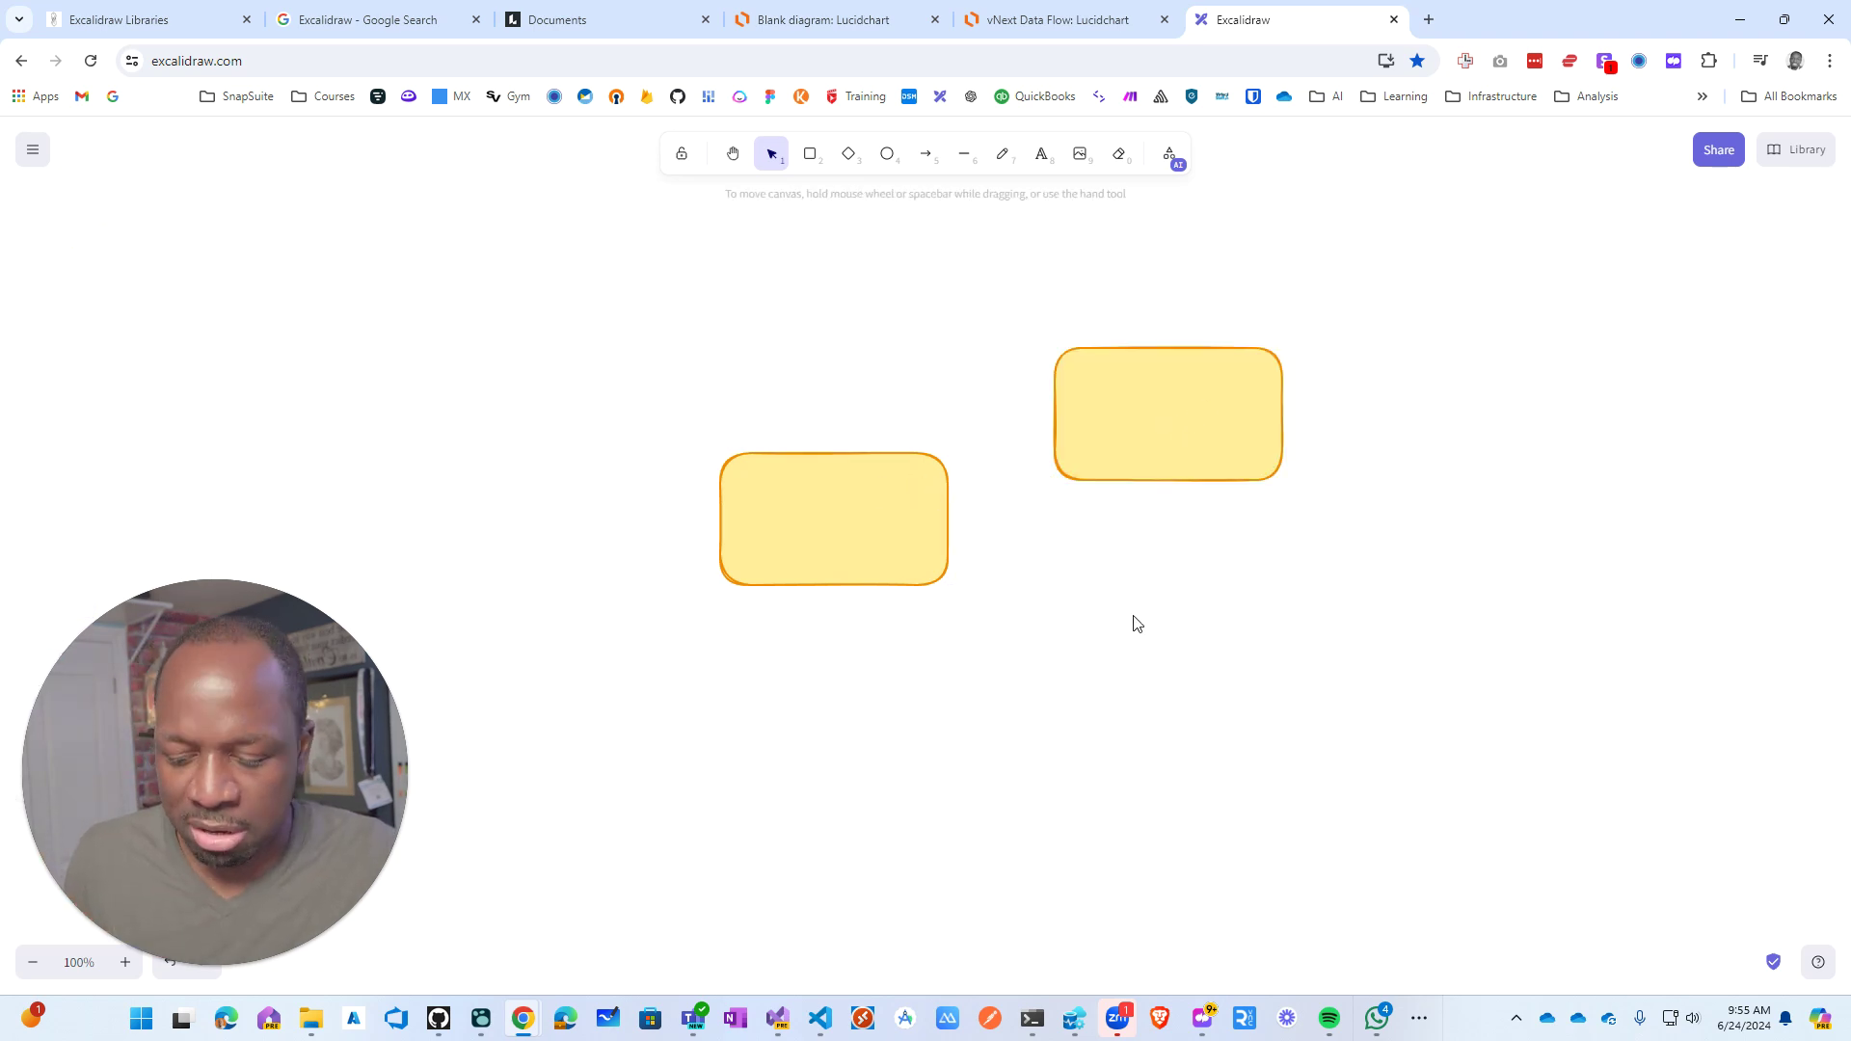
key(ctrl+v)
drag(1132, 611, 1171, 634)
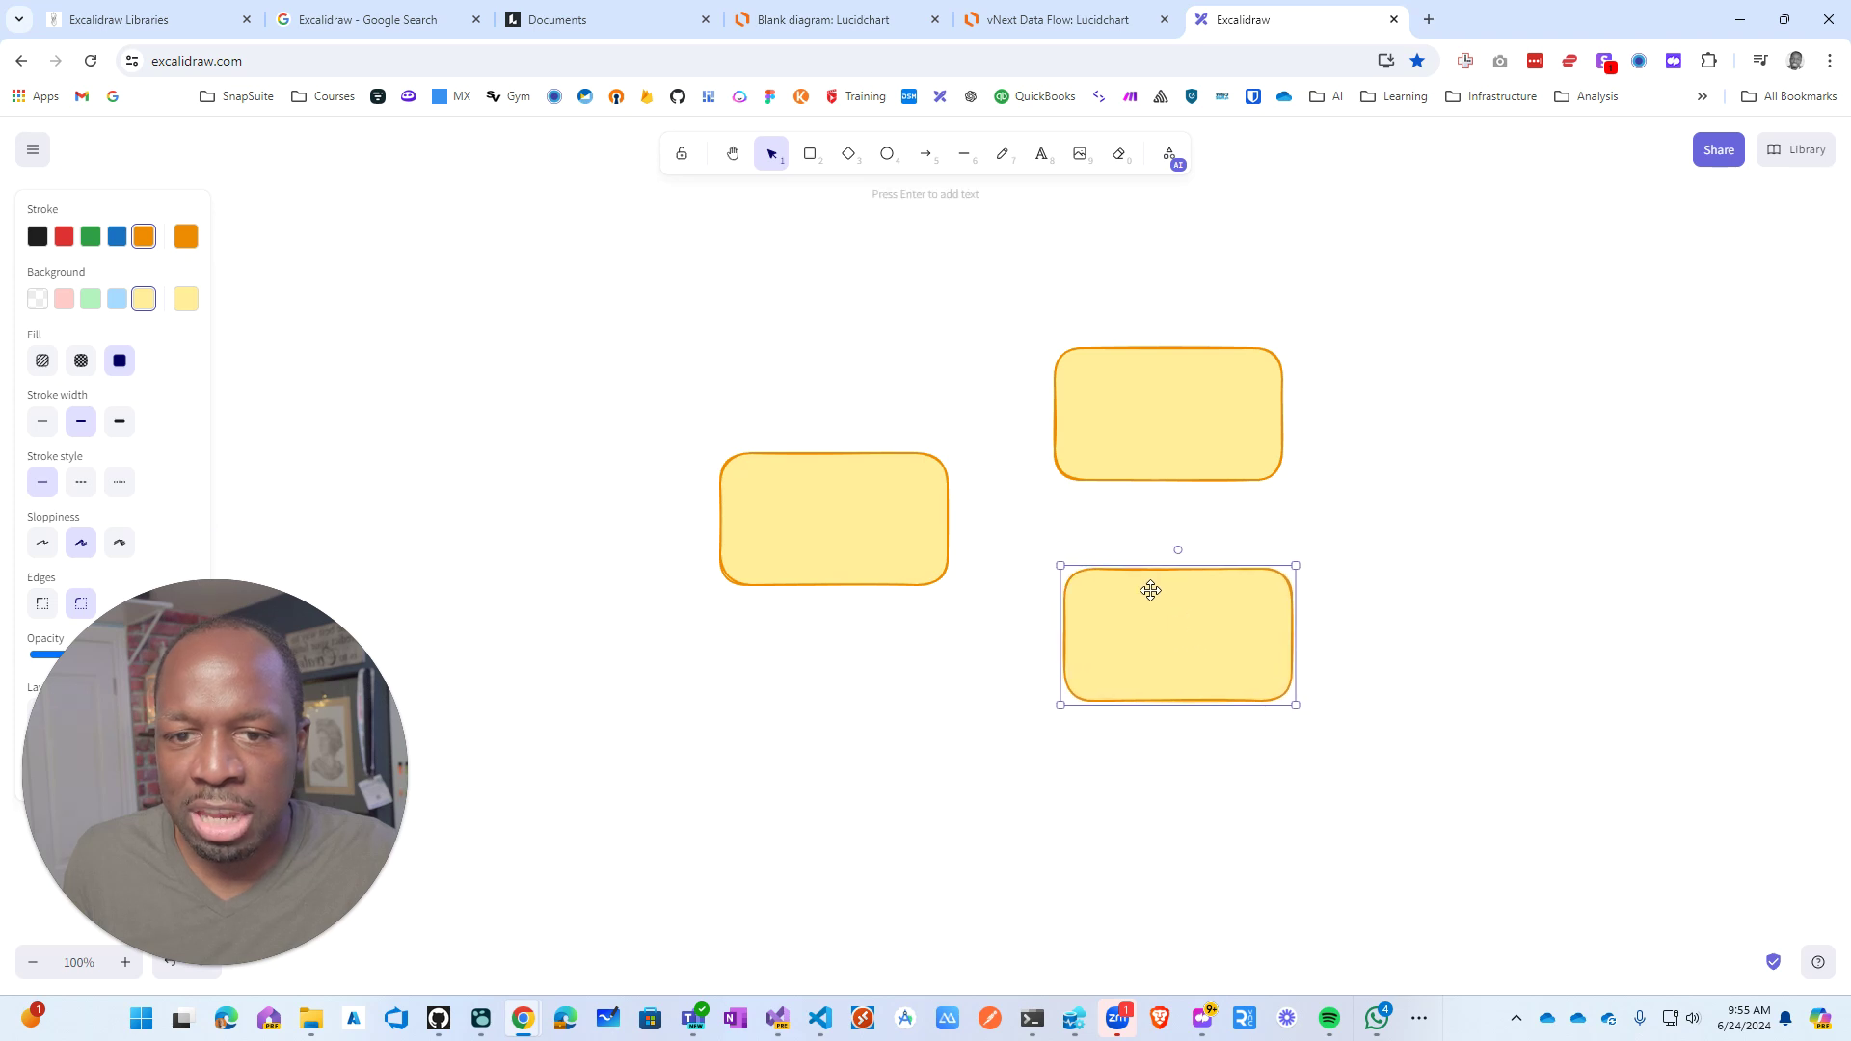
Step: Give the lower copy a green stroke and light green background, and the upper copy a light red background
click(90, 237)
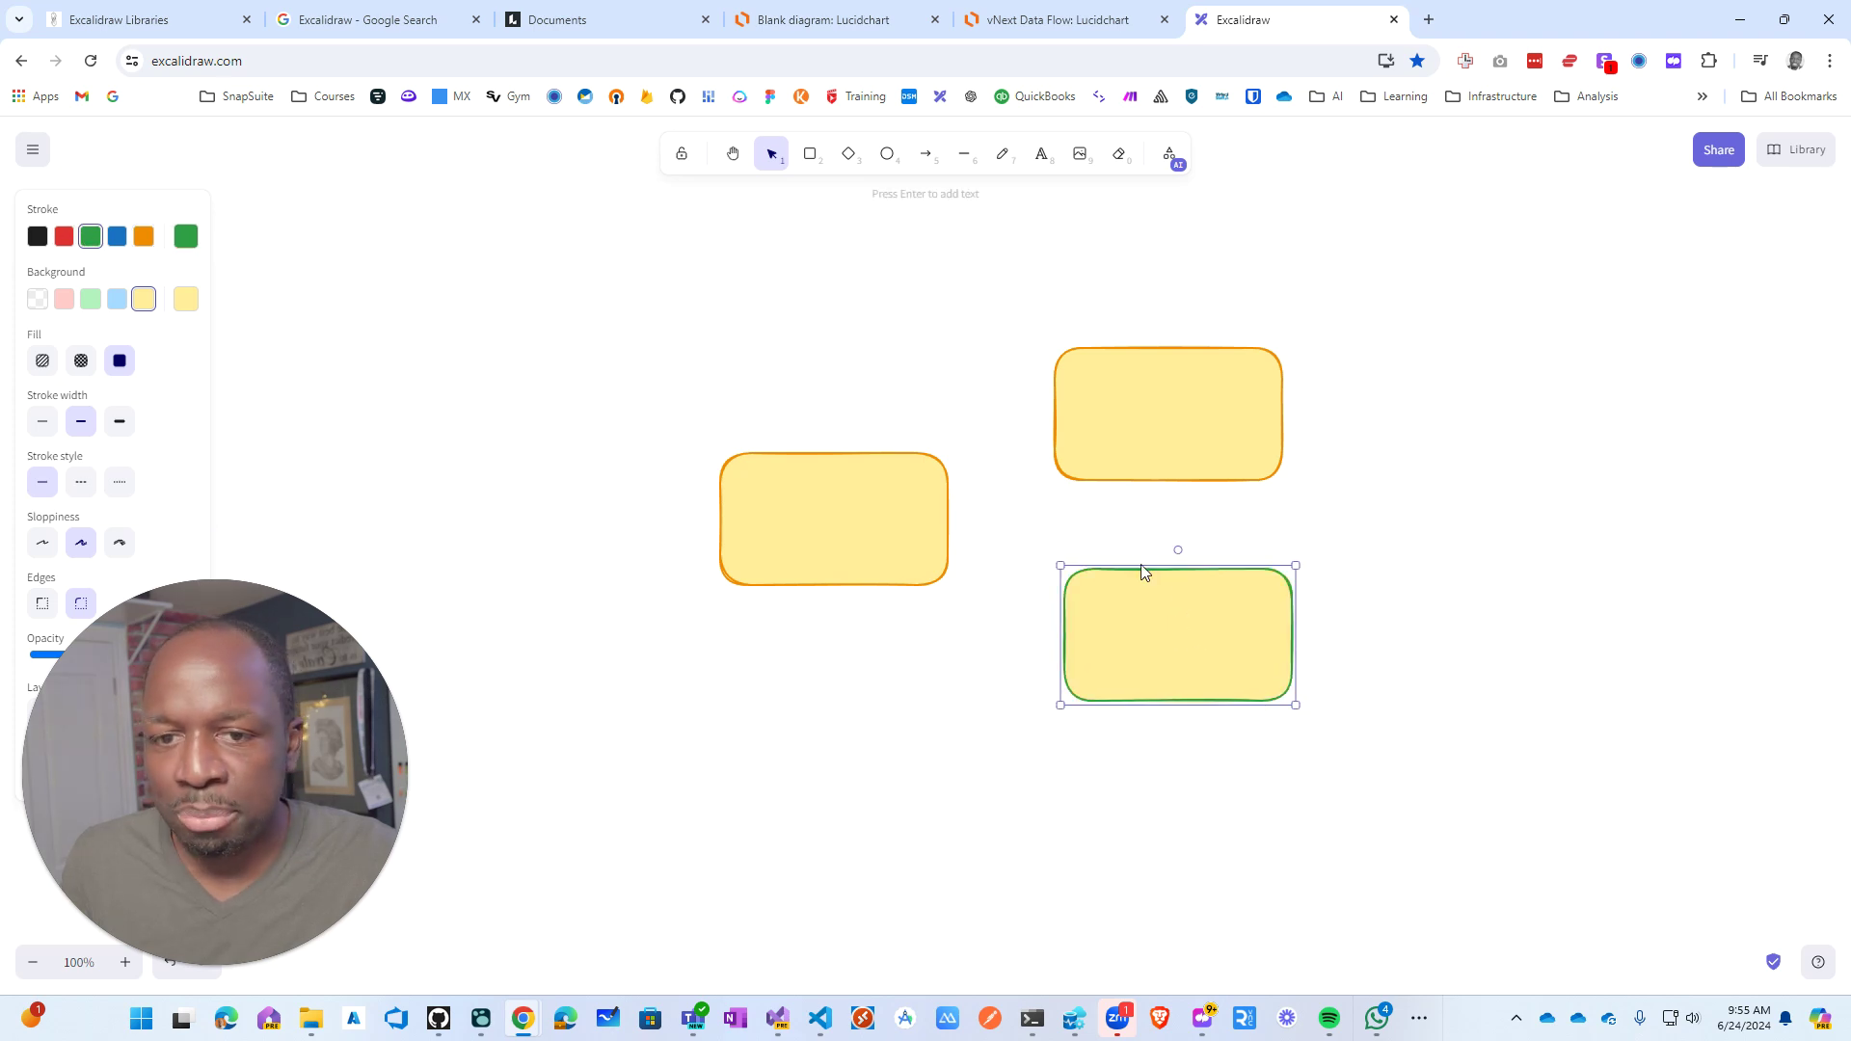
click(92, 301)
click(1196, 424)
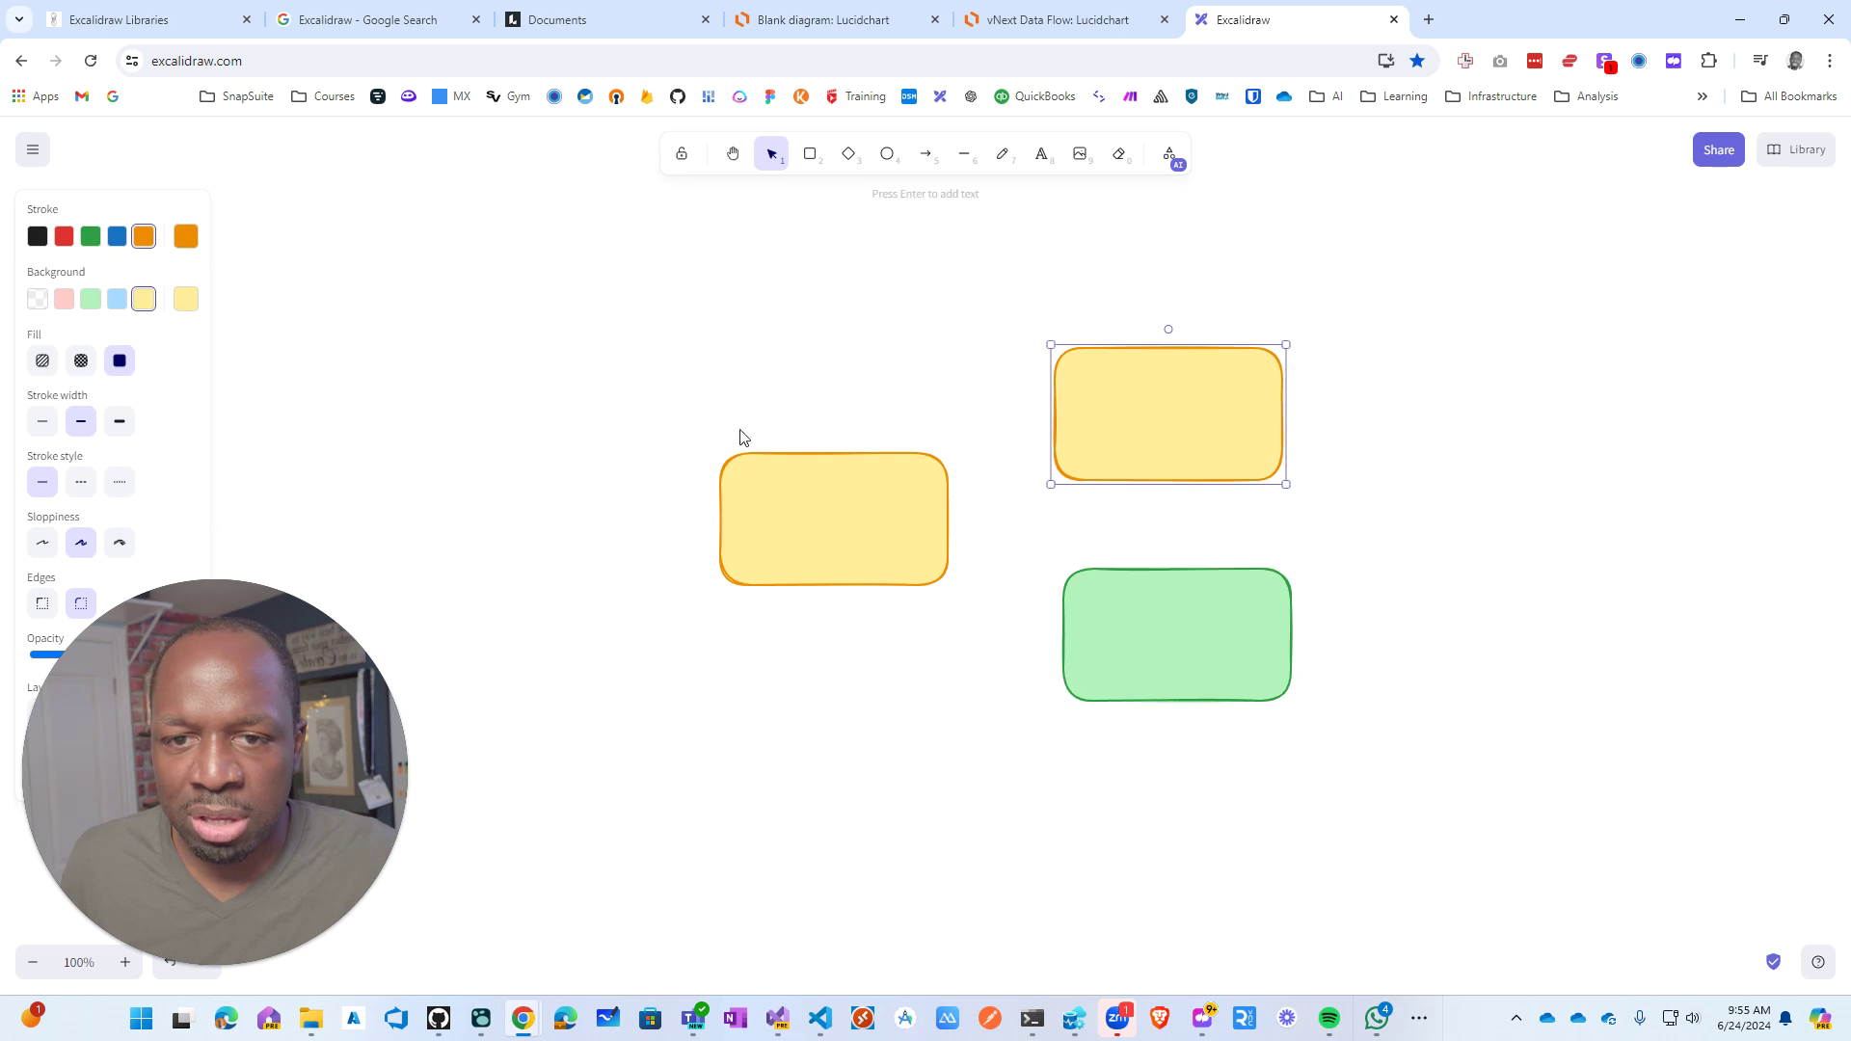
click(63, 299)
Step: Spread the three rectangles apart, moving the red and green ones right and the yellow one left
drag(1260, 455, 1300, 454)
drag(1225, 614, 1319, 643)
drag(722, 485, 627, 504)
click(877, 550)
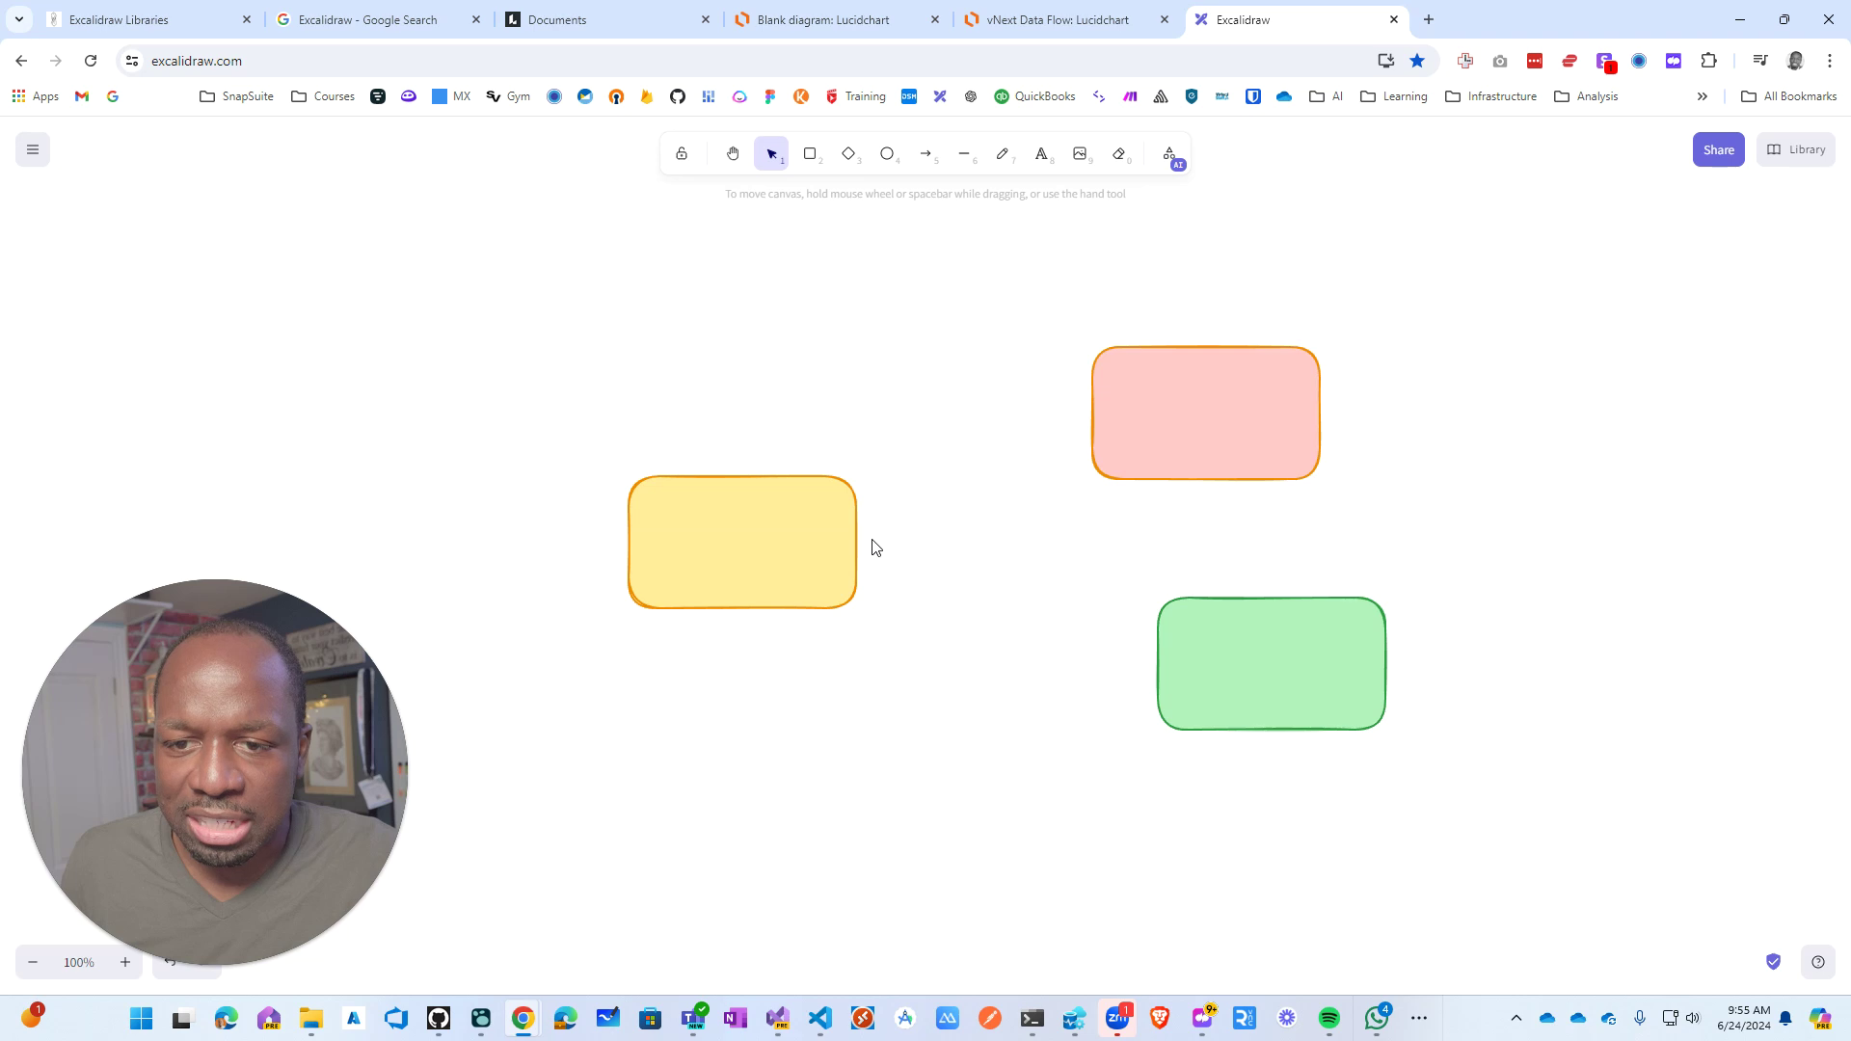
click(827, 560)
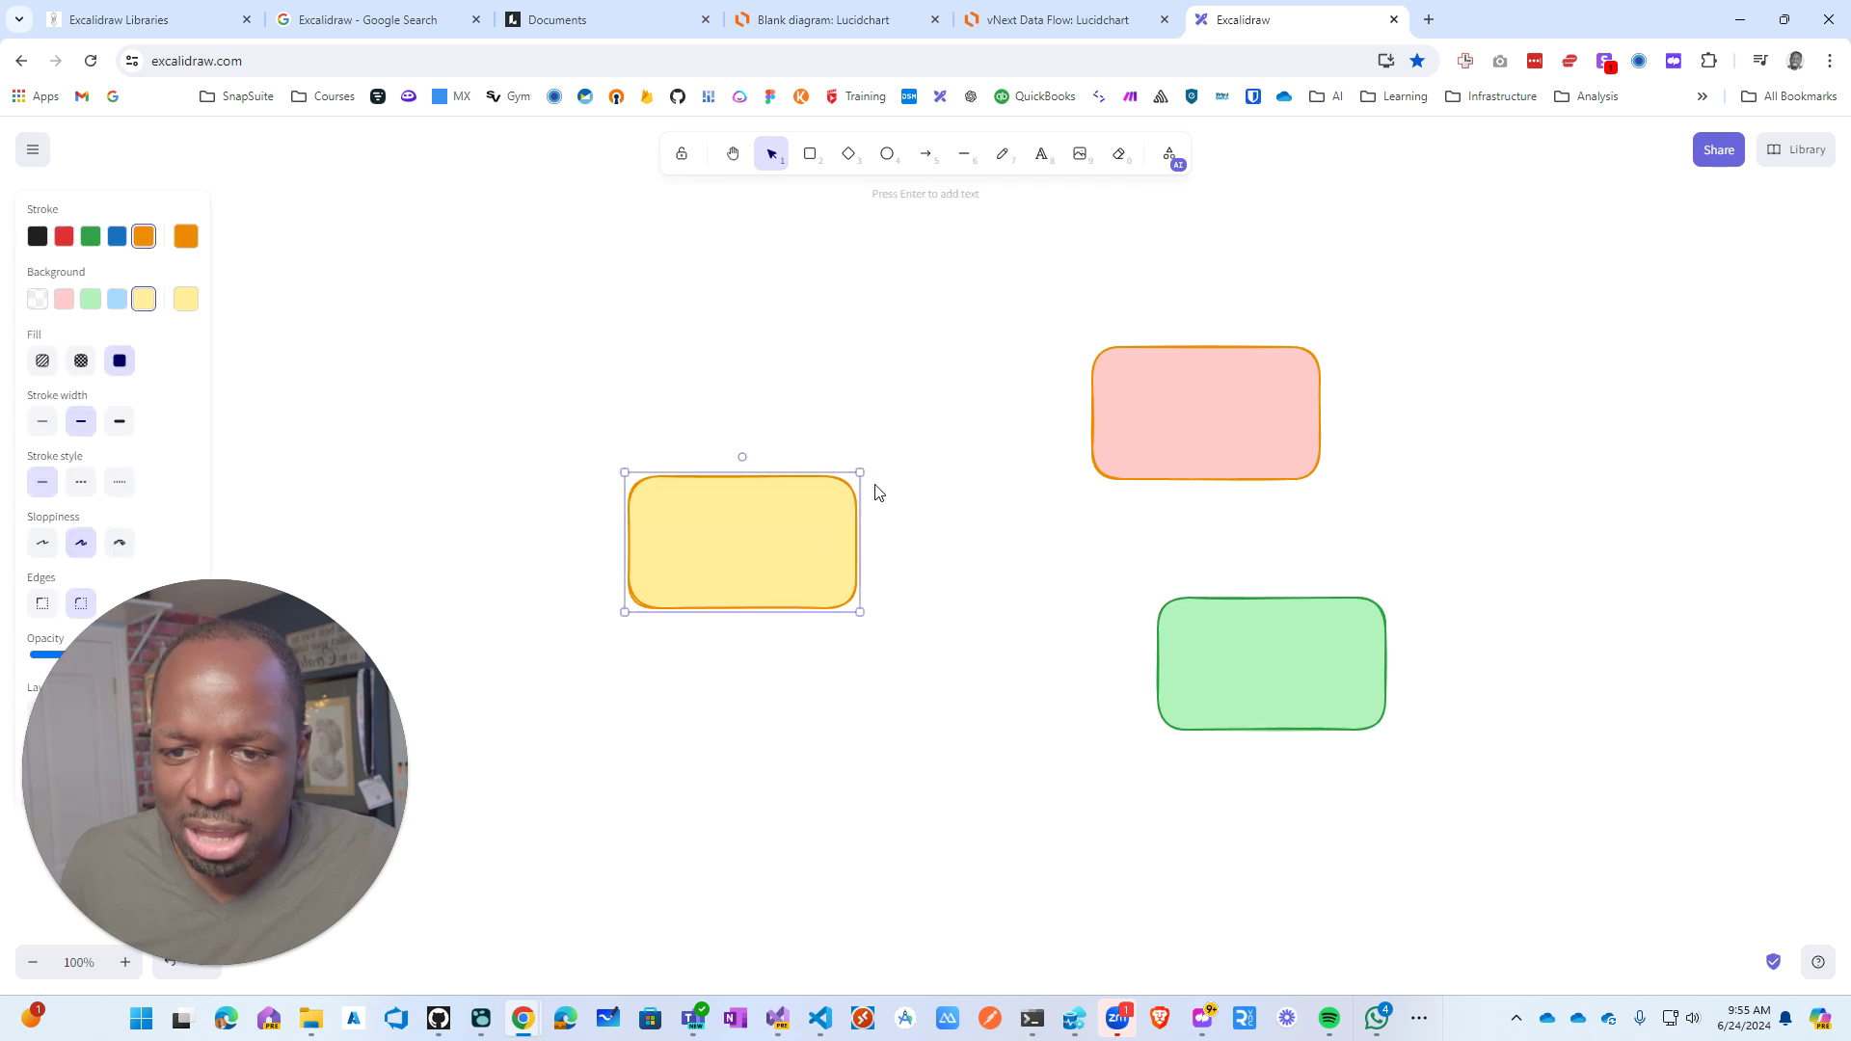
click(926, 154)
drag(864, 541, 1151, 660)
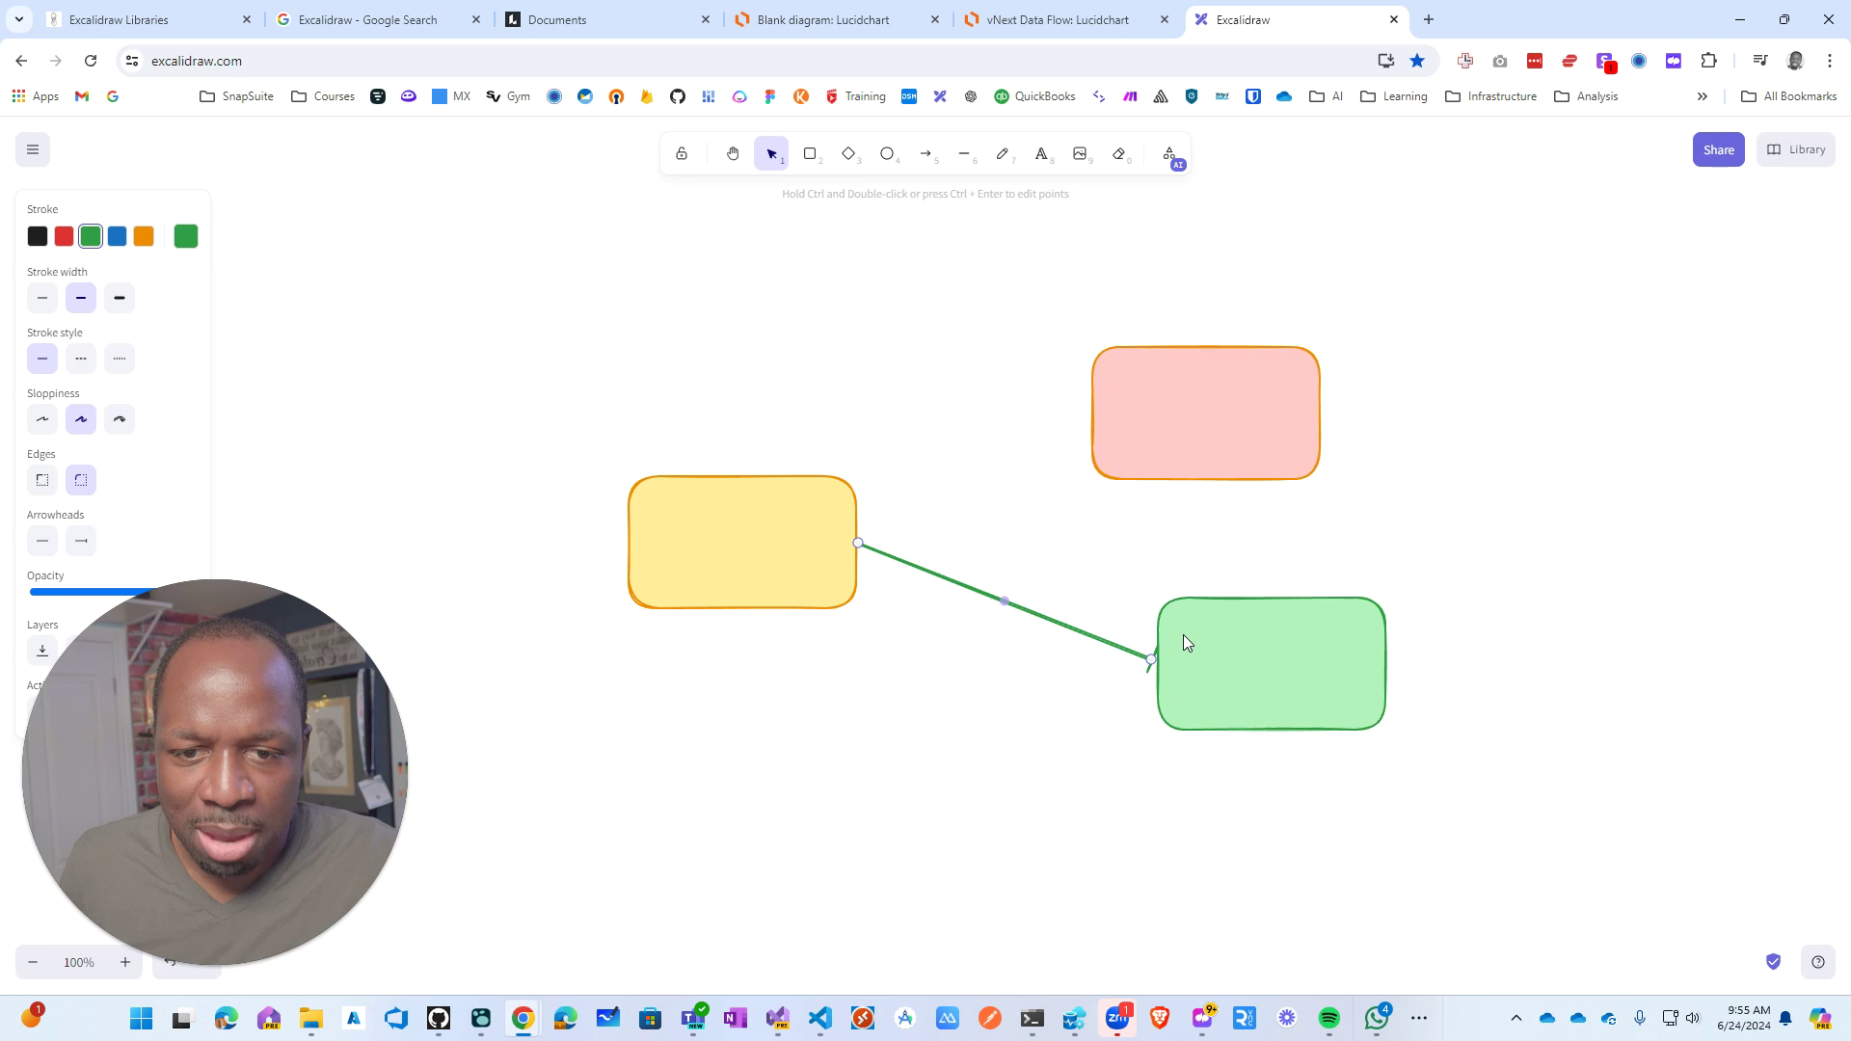
click(1018, 542)
click(1021, 610)
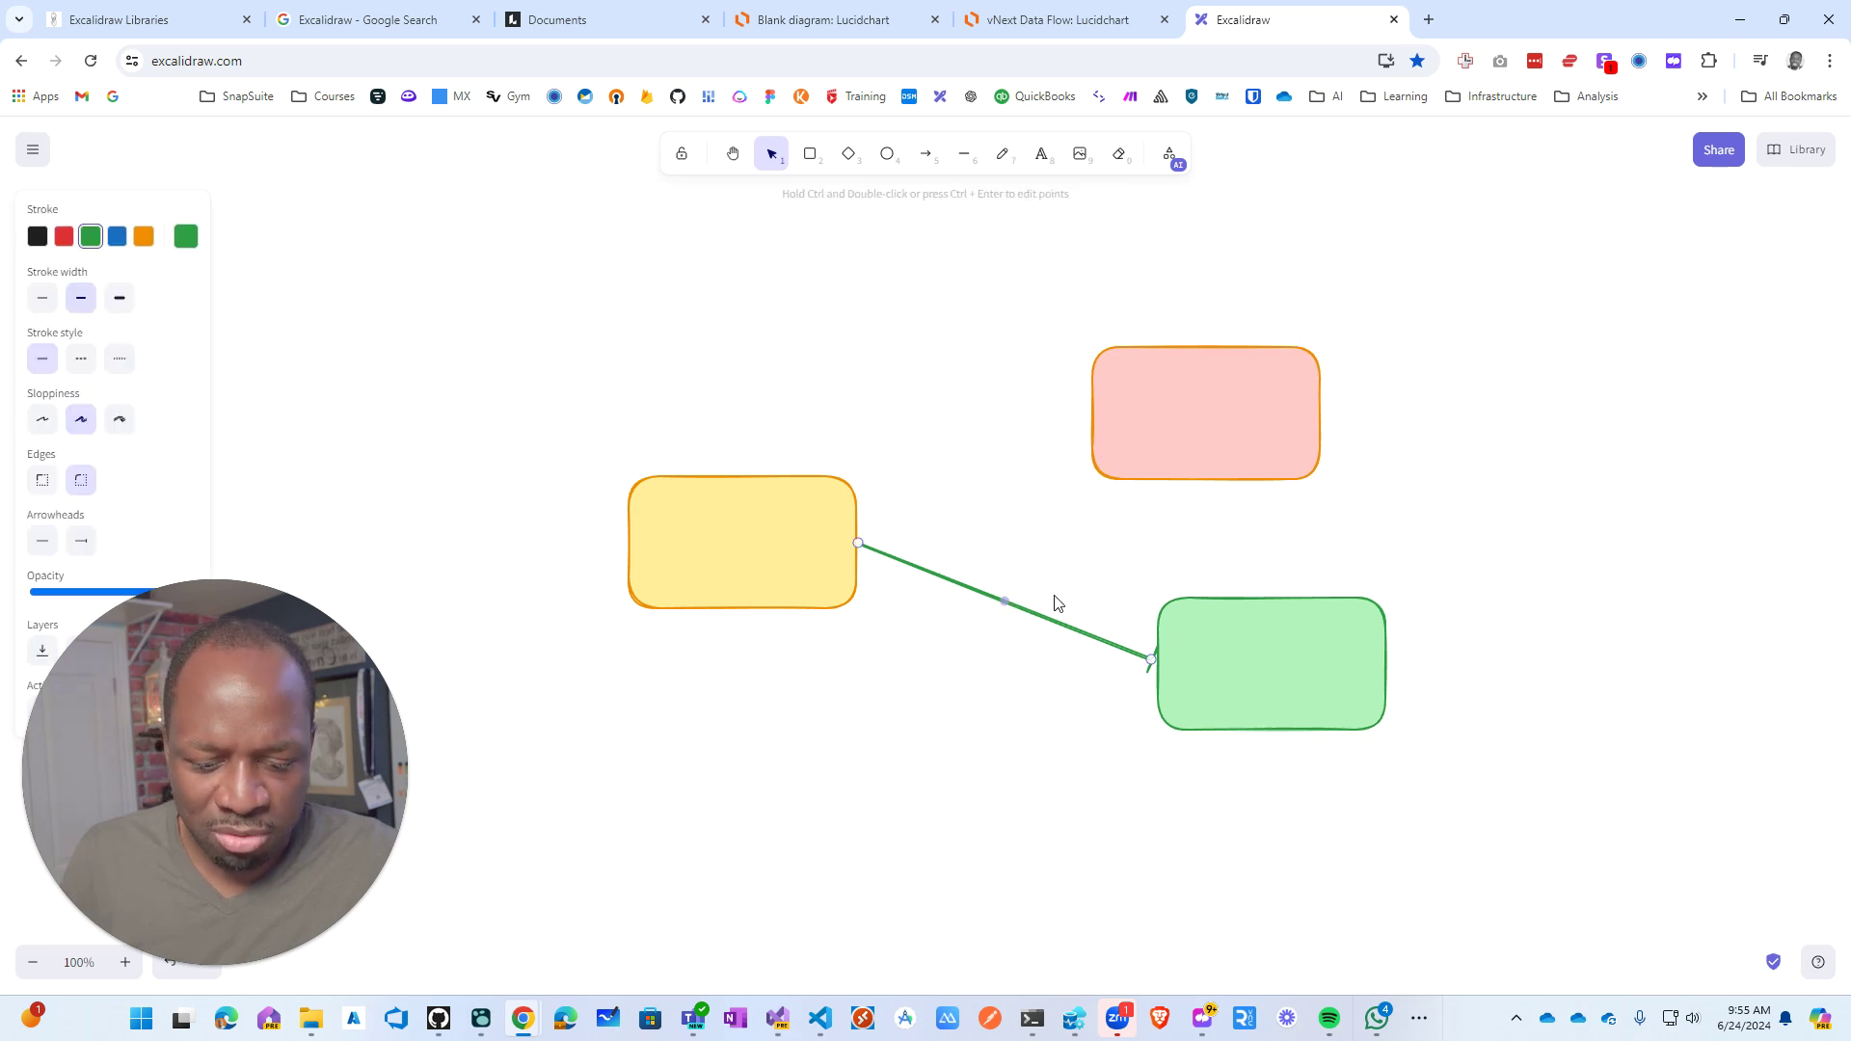
key(Delete)
click(926, 153)
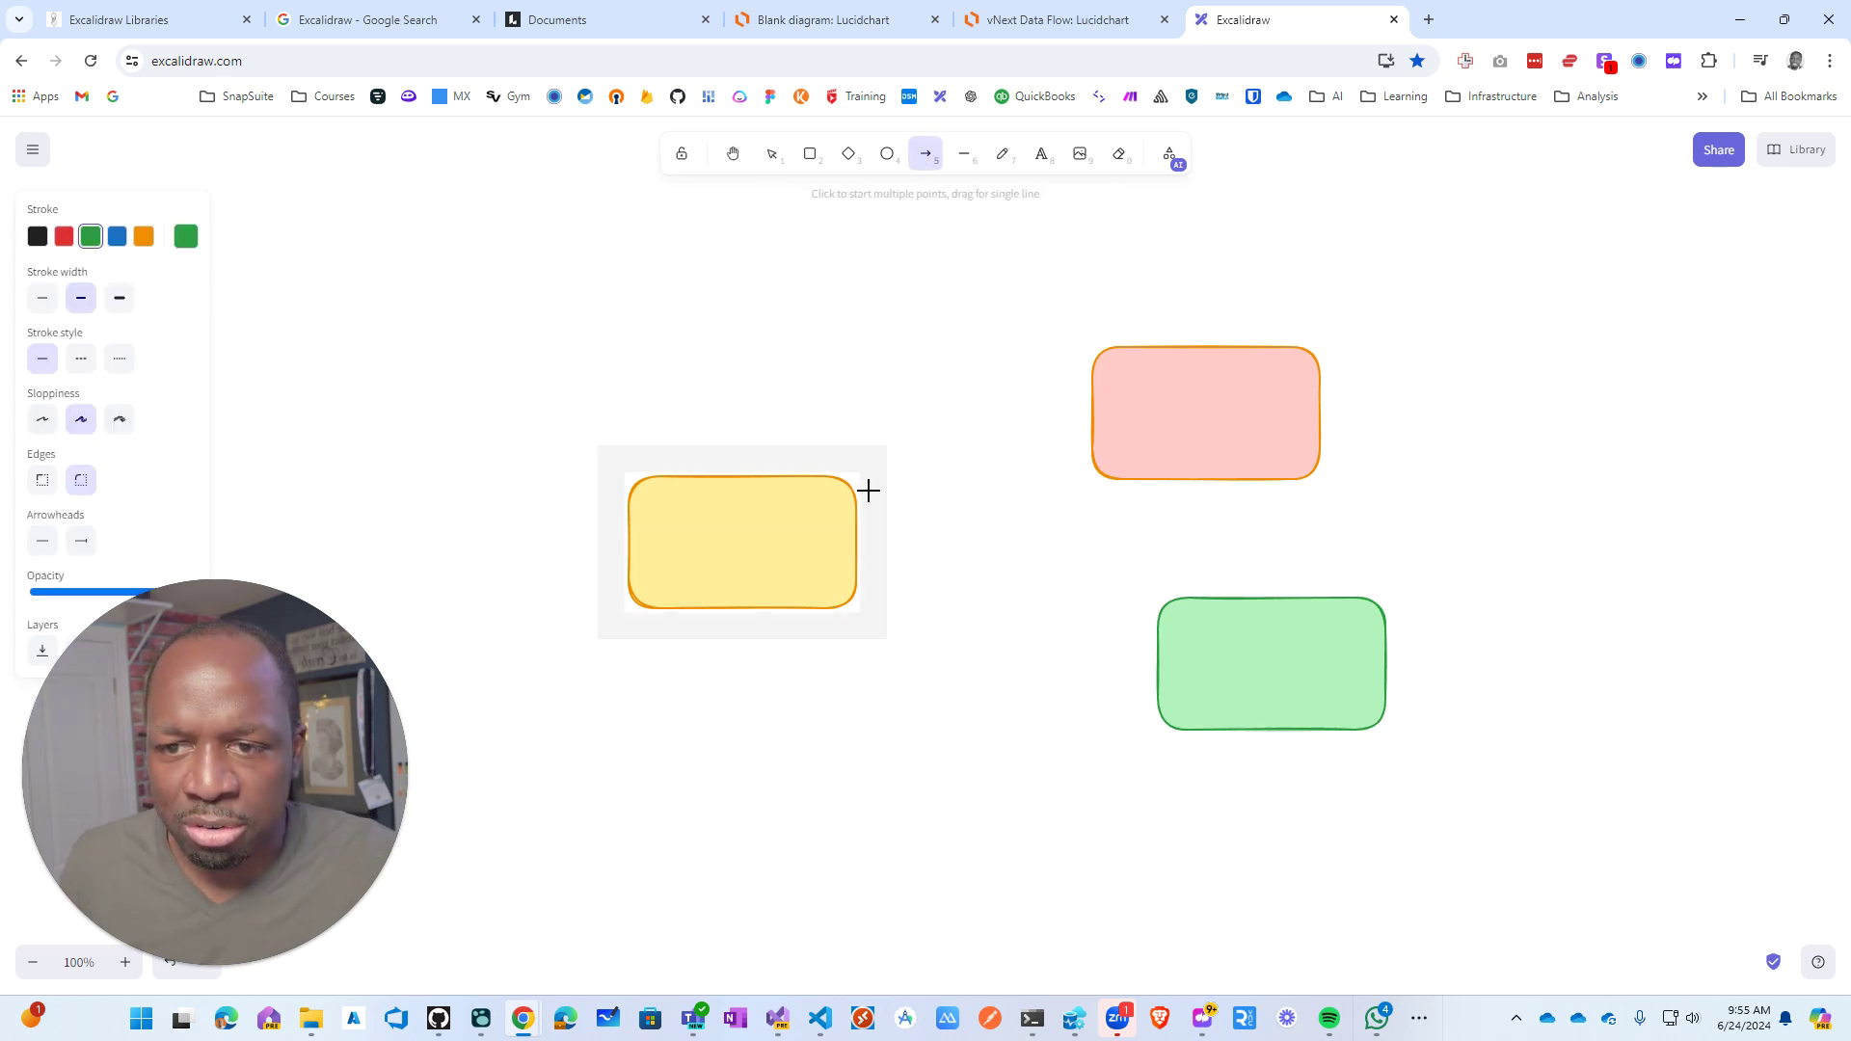
drag(888, 550, 1152, 660)
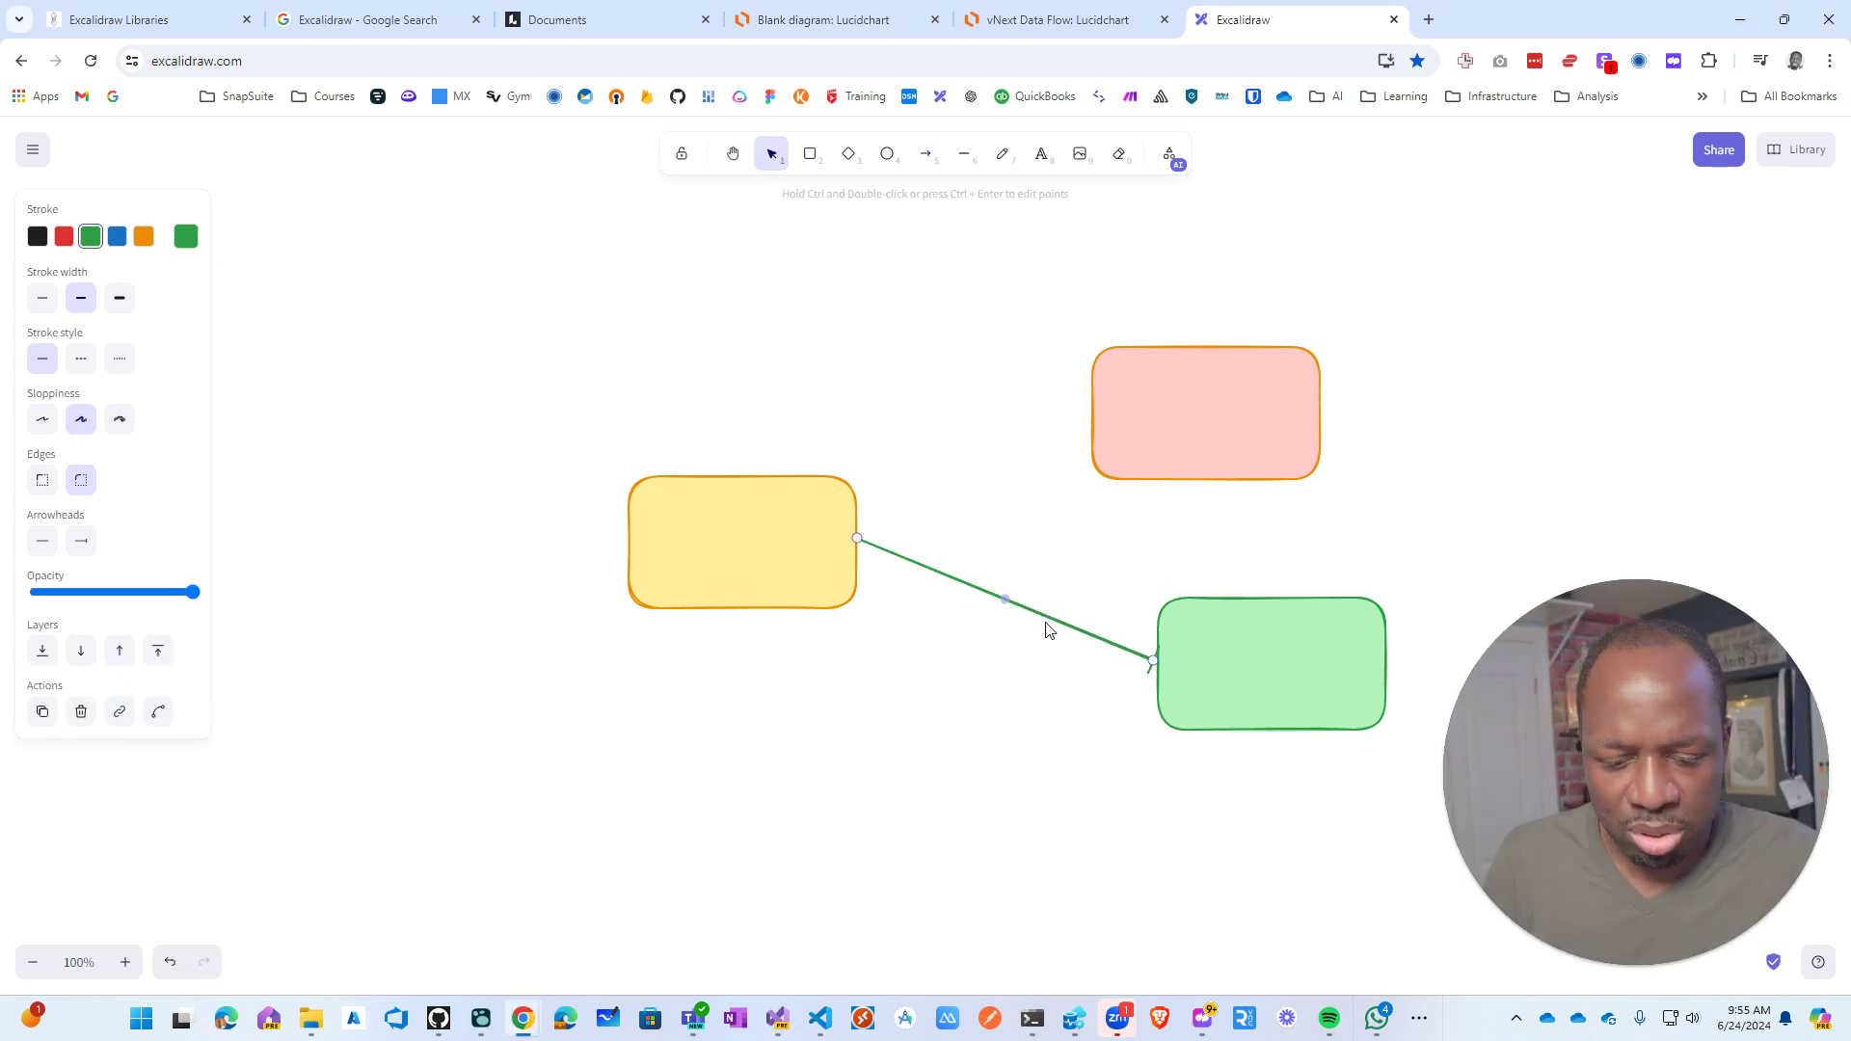
key(Delete)
Step: Set the end arrowhead to the open arrow style and draw a green arrow from the yellow rectangle to the green one
click(926, 155)
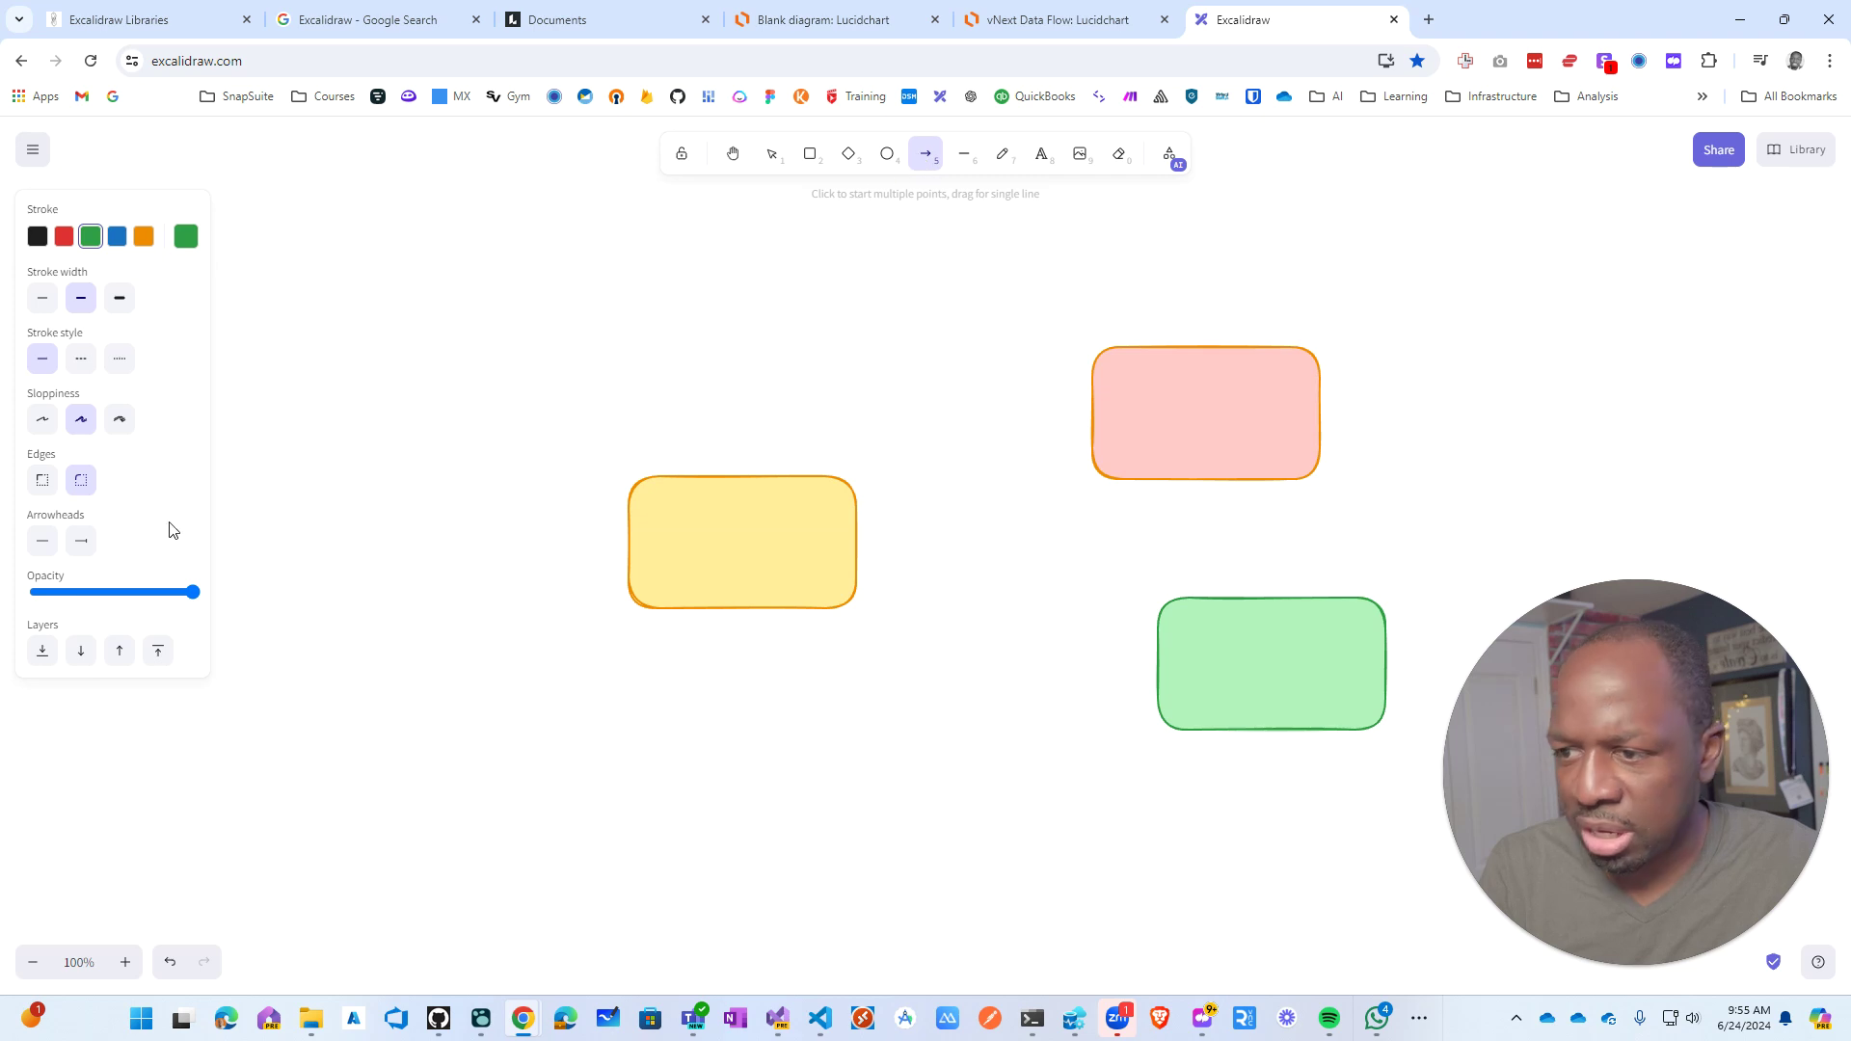
click(82, 542)
click(132, 592)
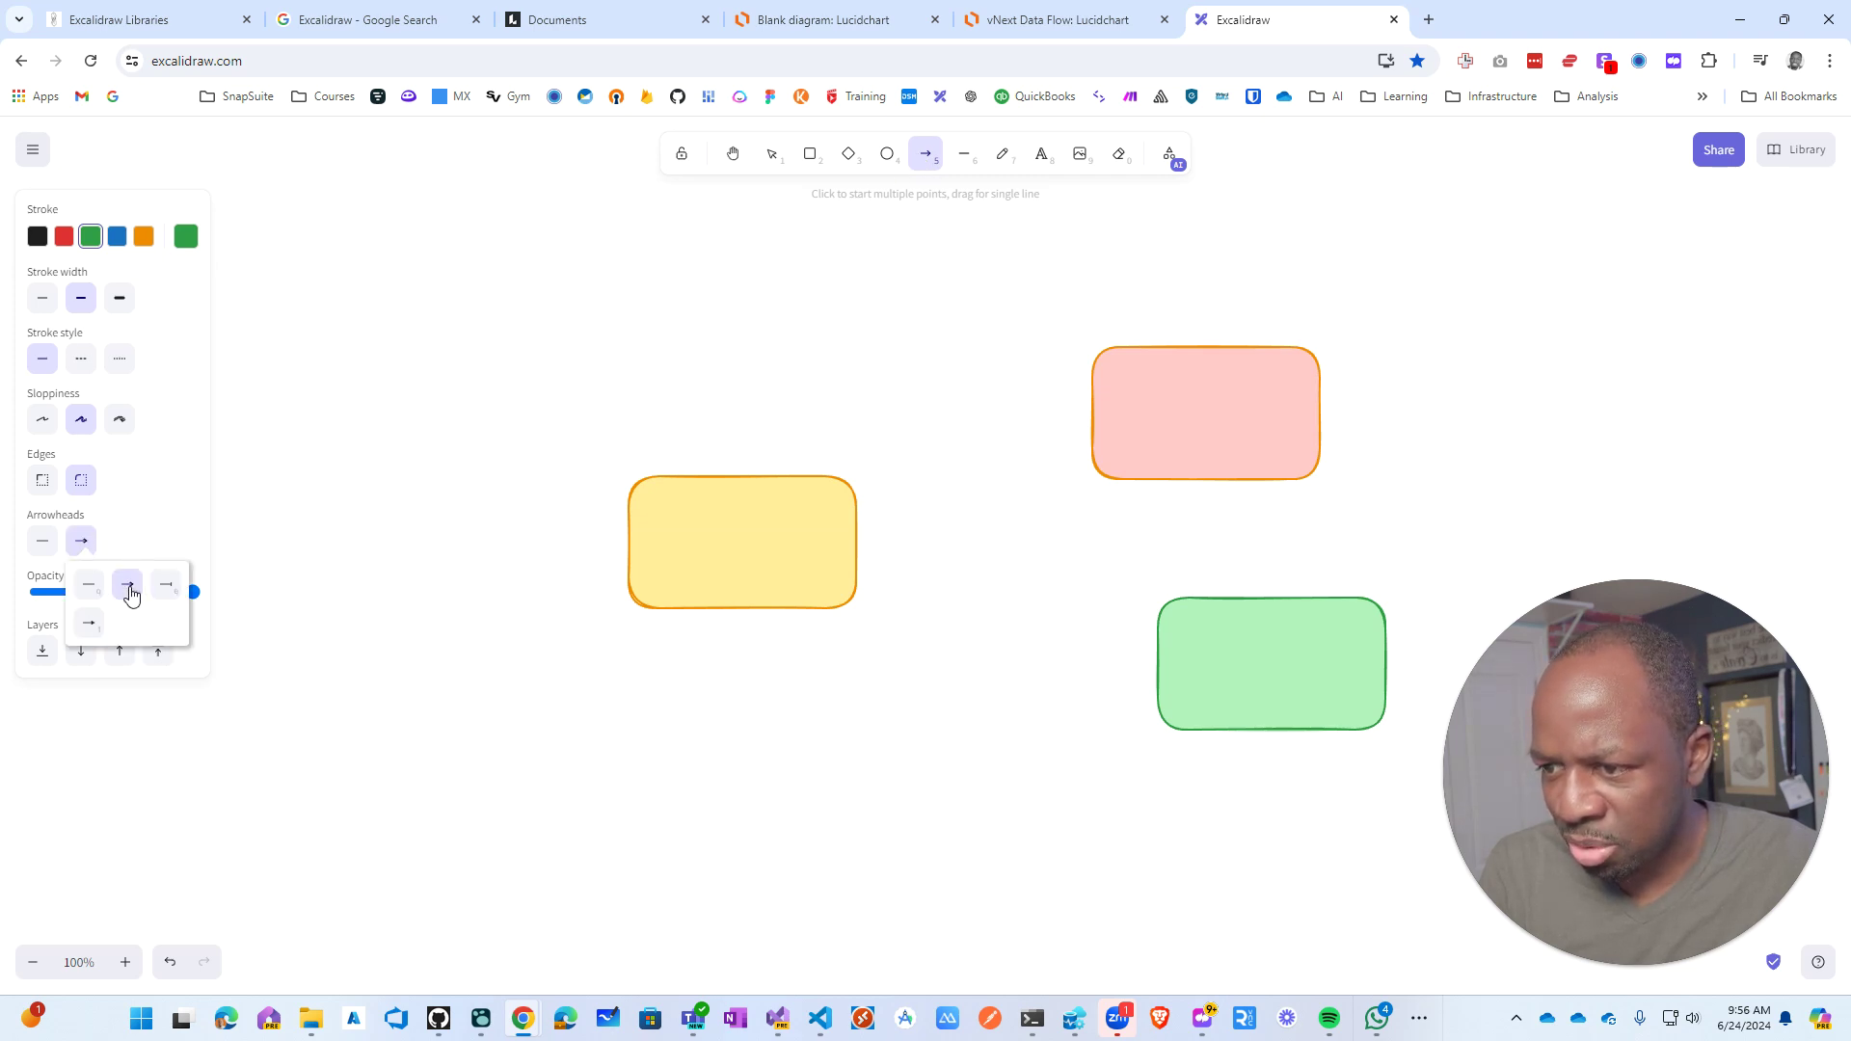
drag(855, 539, 1156, 668)
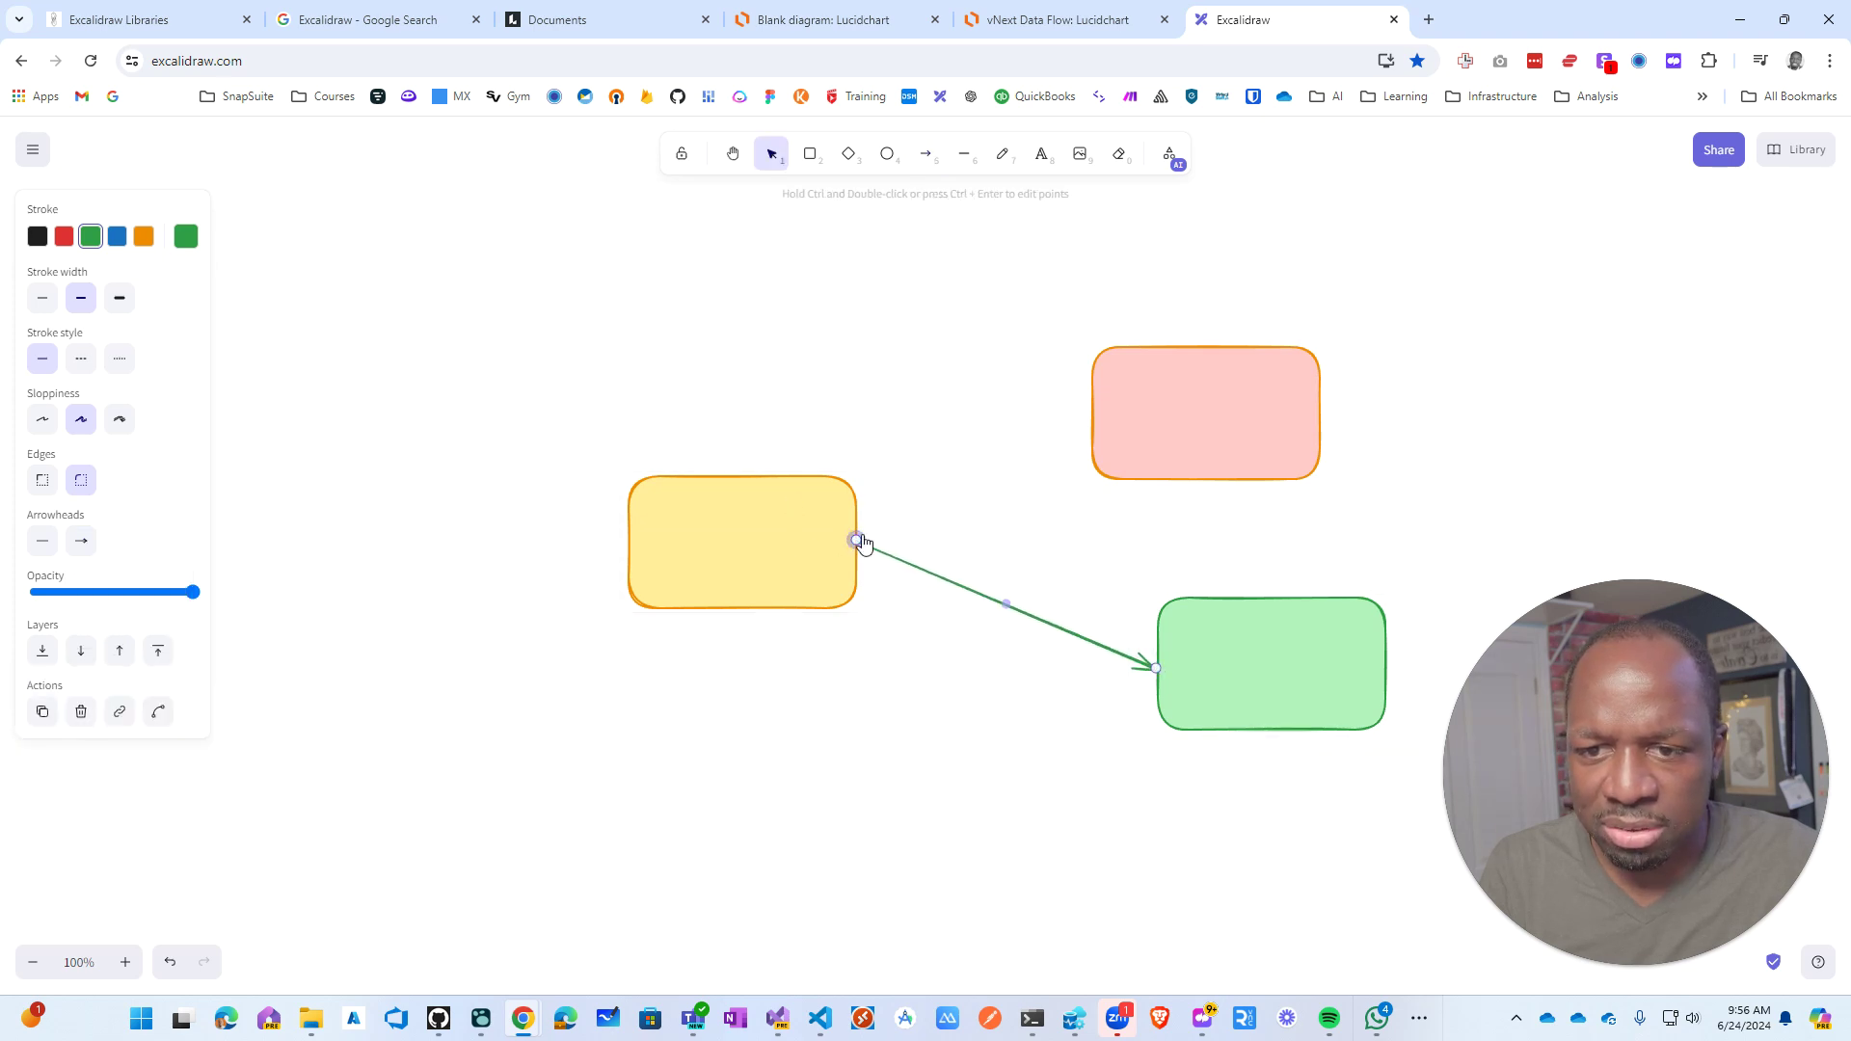
mouse_move(858, 540)
mouse_down()
mouse_move(888, 512)
mouse_move(874, 552)
mouse_move(857, 544)
mouse_up()
click(888, 520)
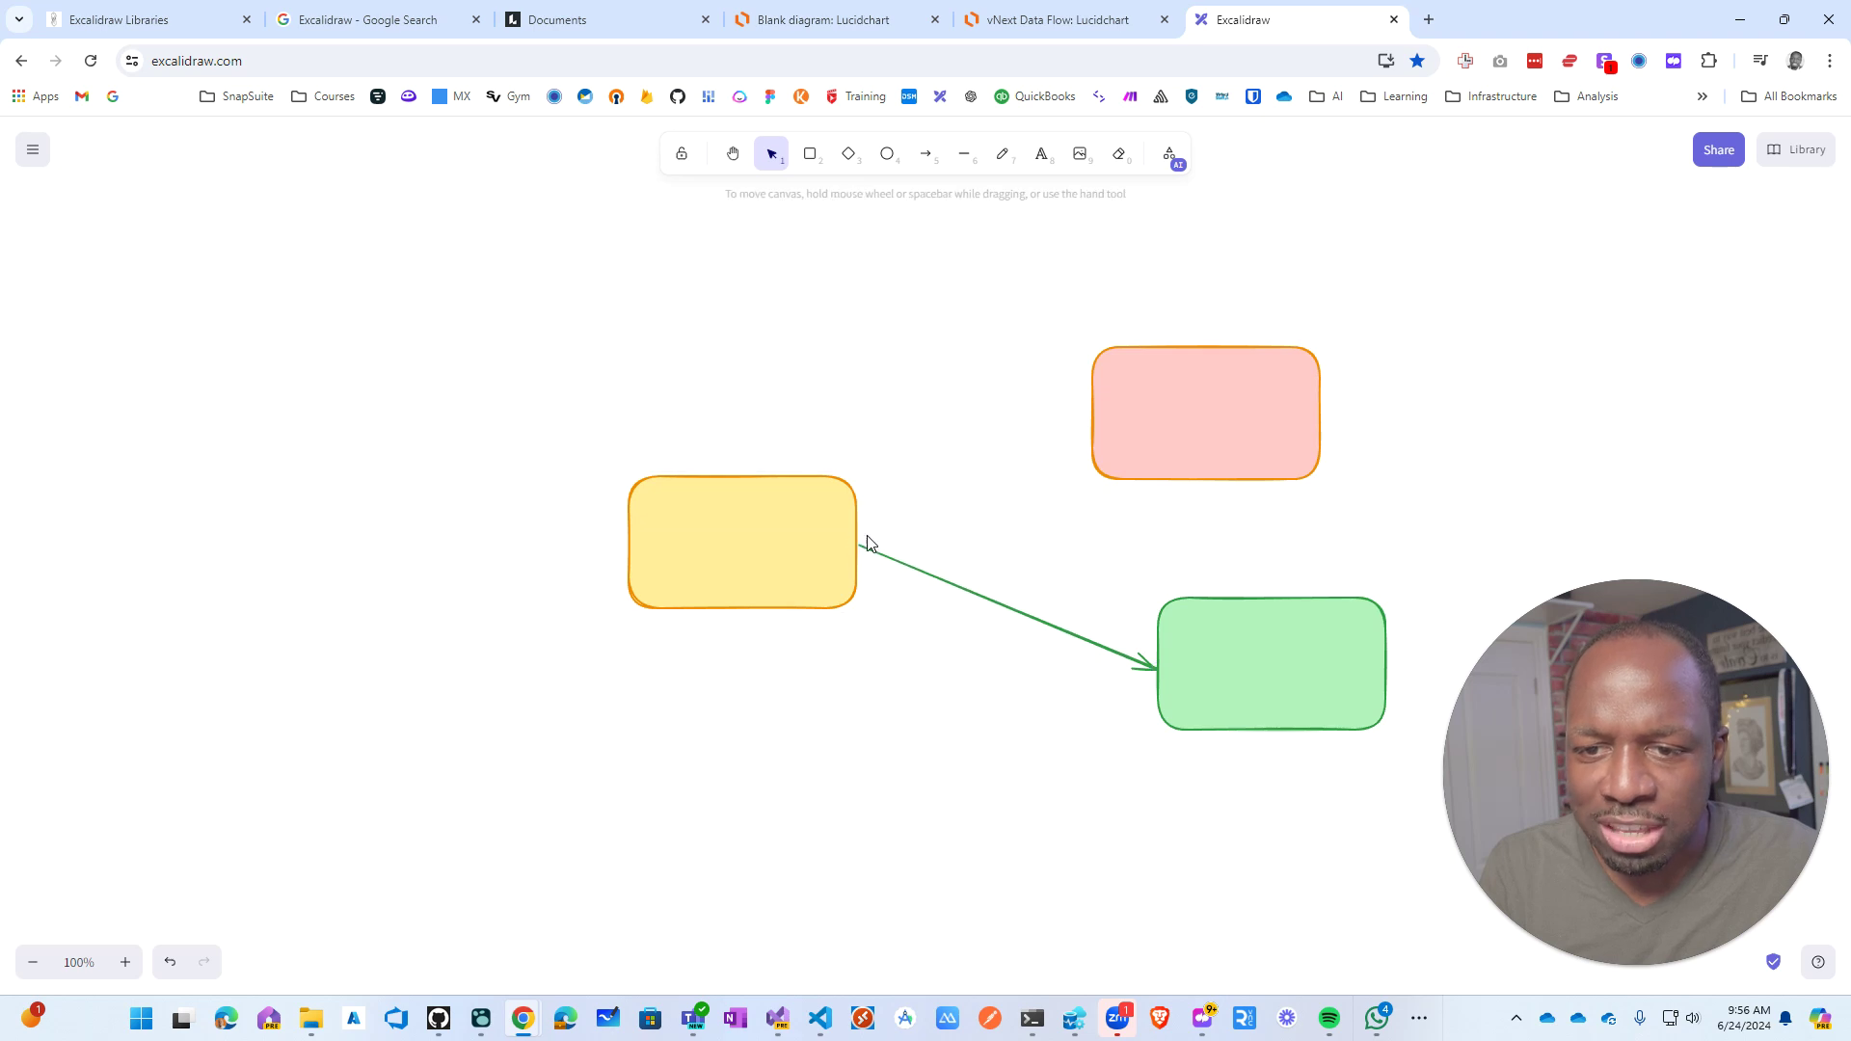
Step: Draw a second green arrow from the yellow rectangle to the red one
click(845, 534)
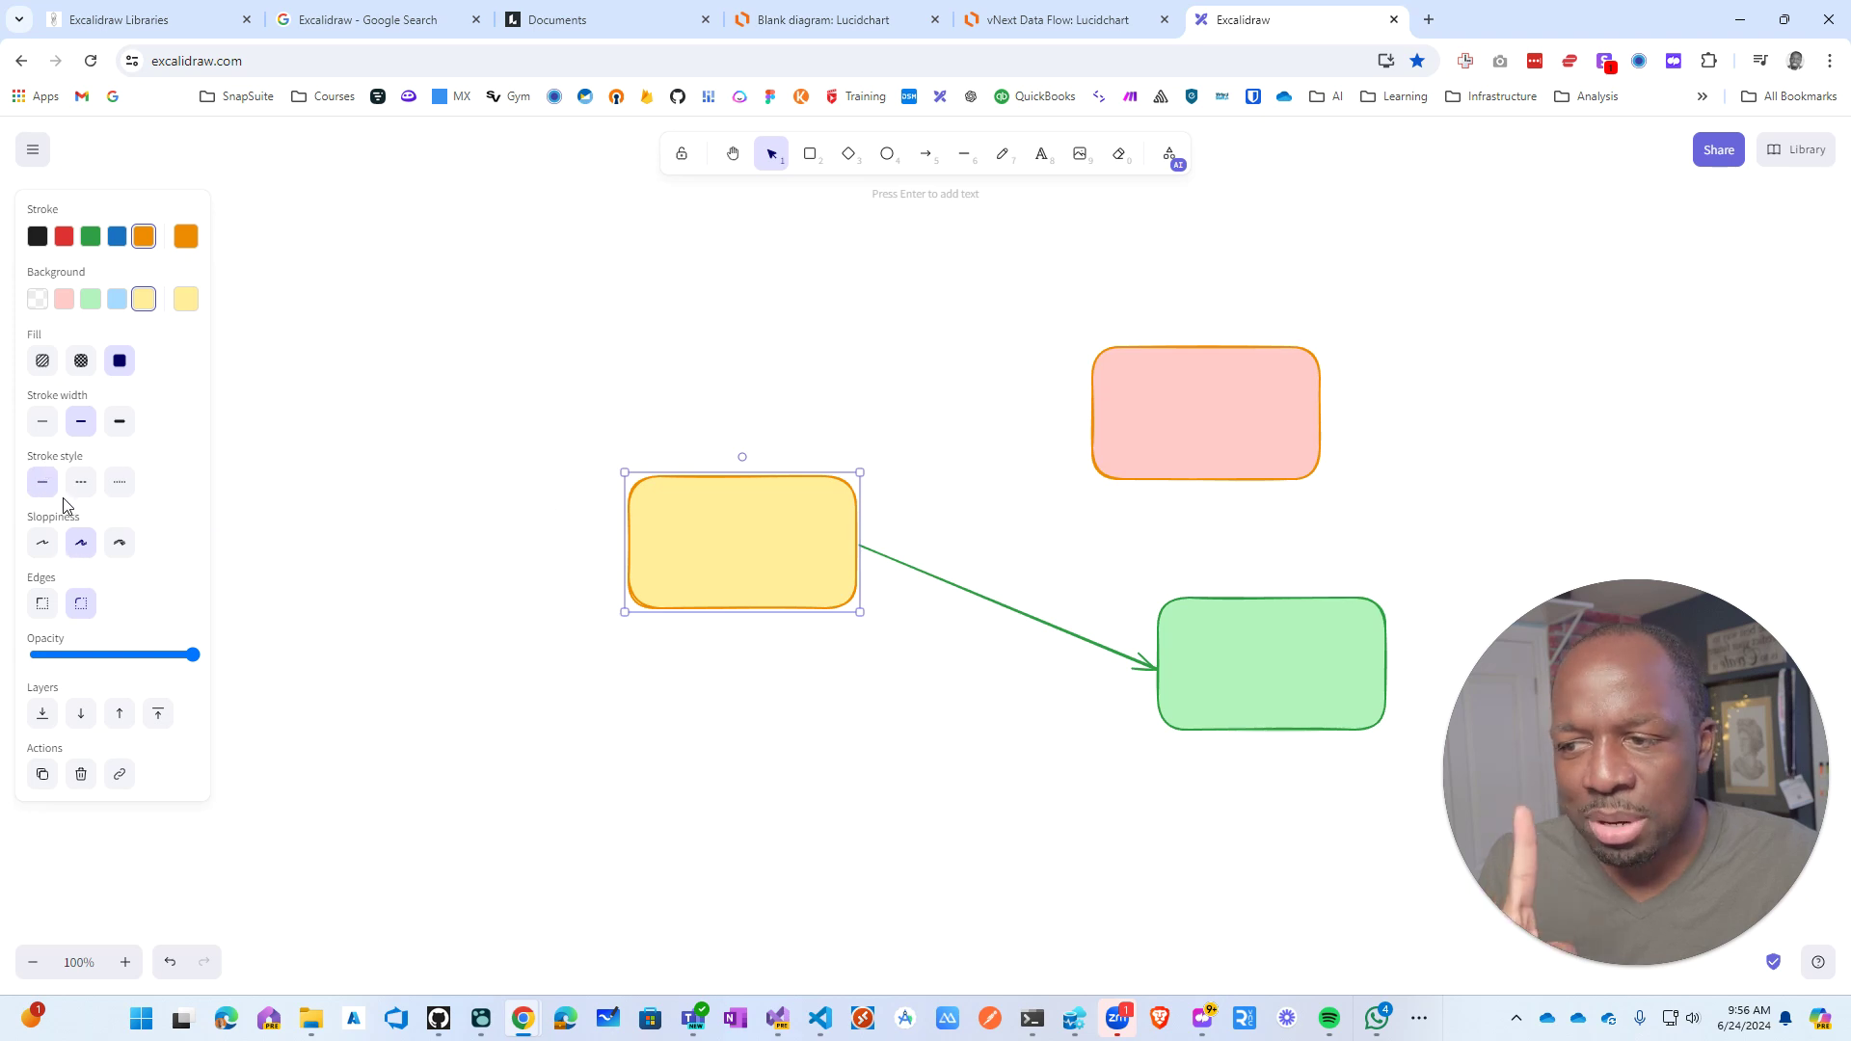
click(963, 322)
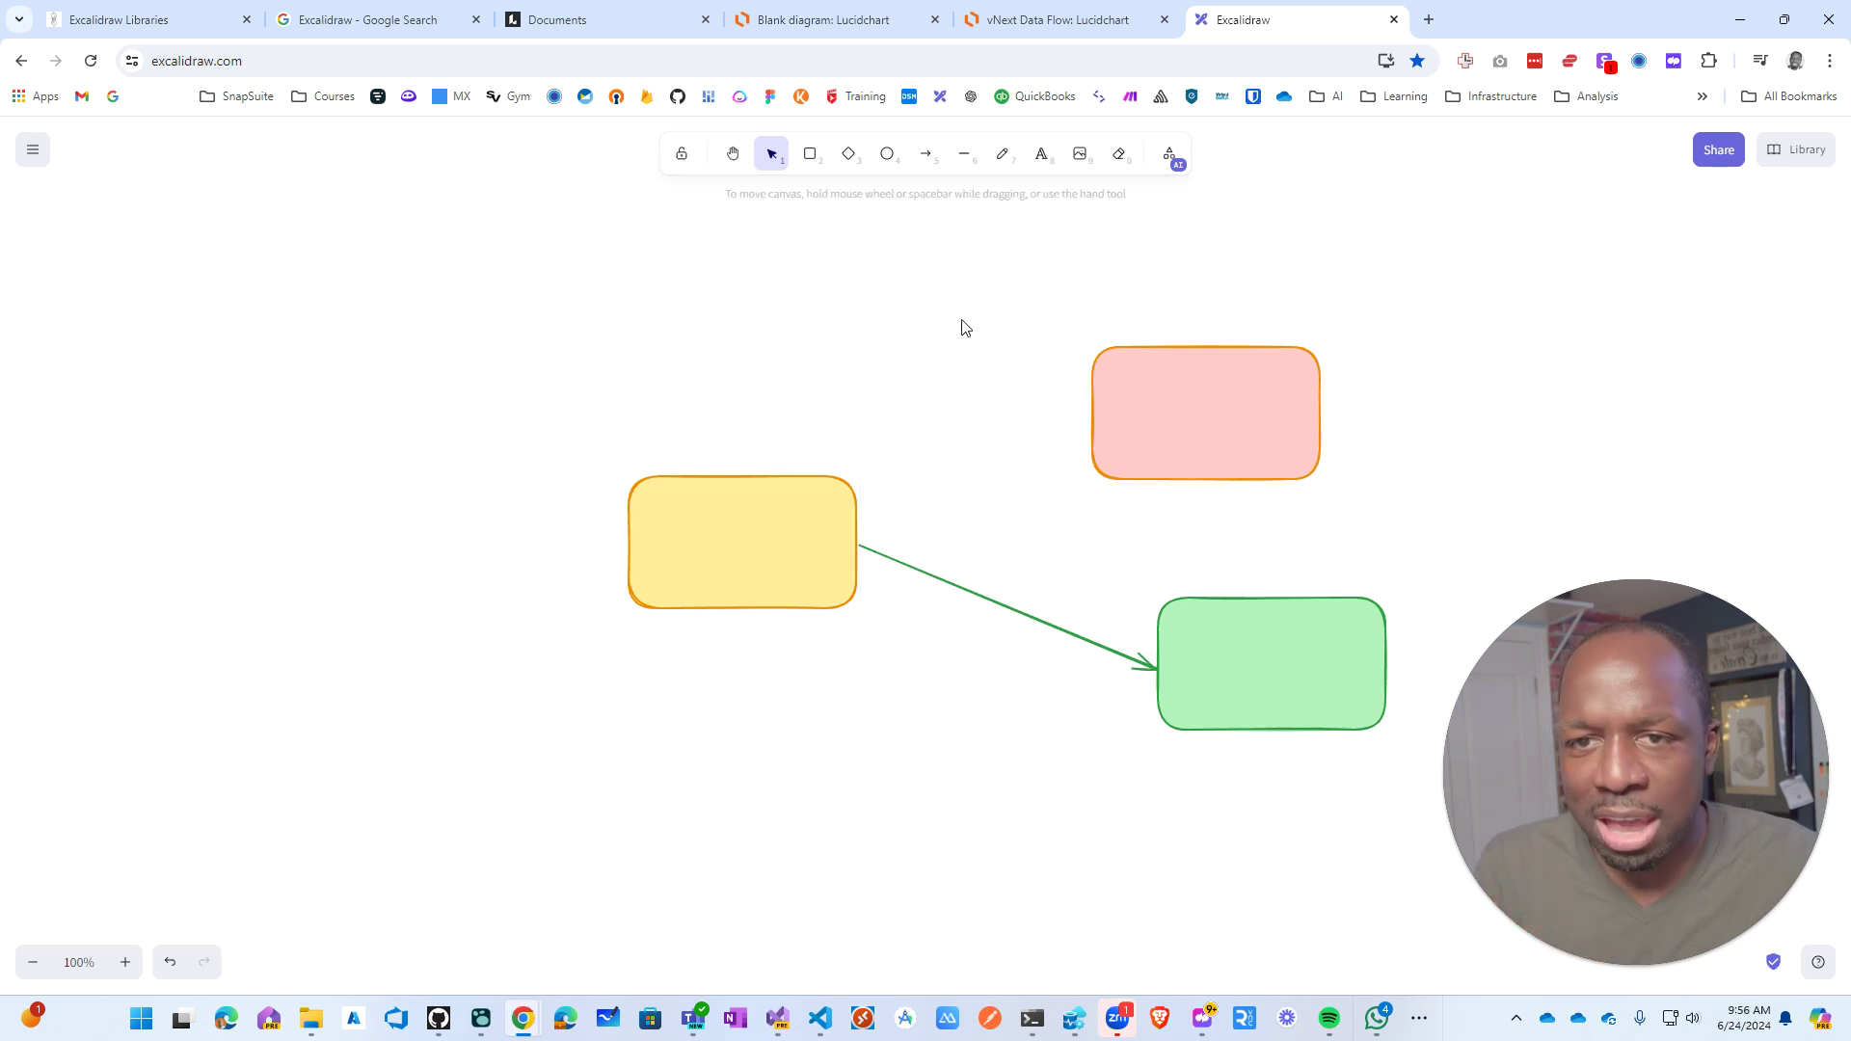
click(925, 153)
drag(857, 543, 1090, 403)
click(968, 569)
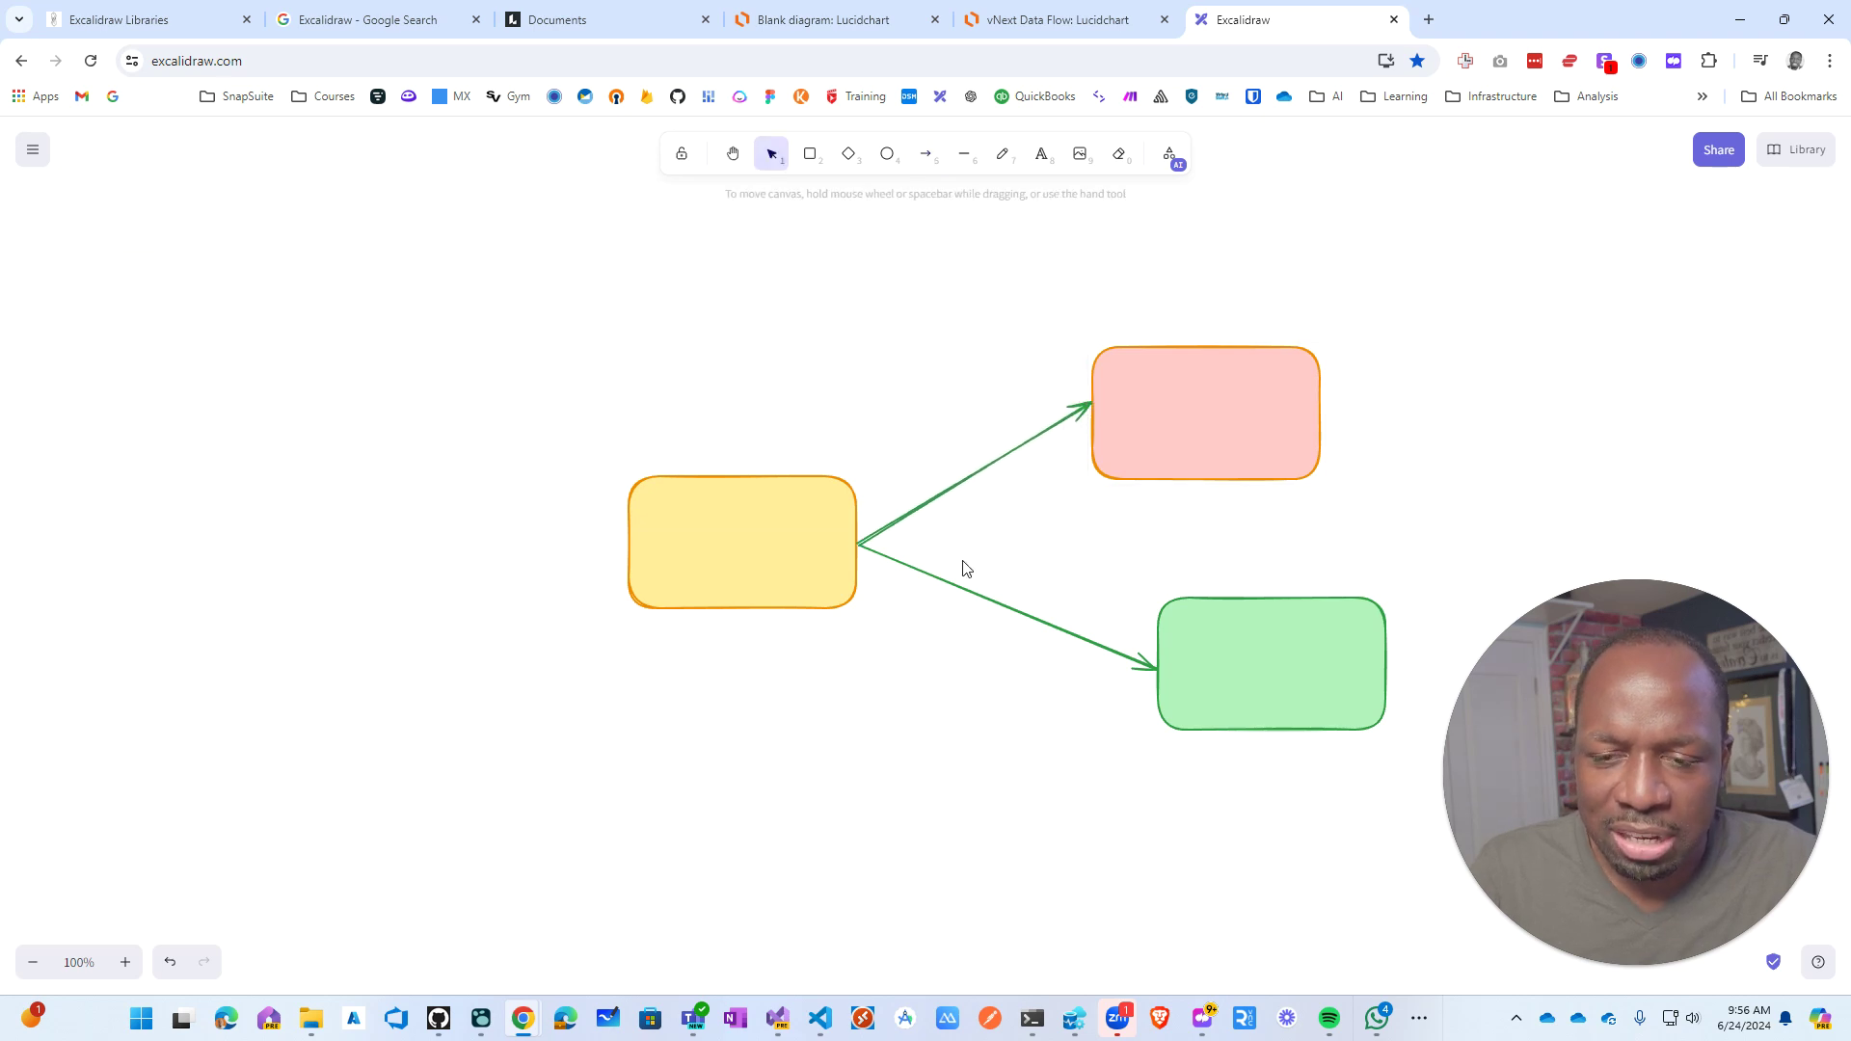
Step: Curve both arrows by bending the lower one down and left and the upper one upward
click(878, 560)
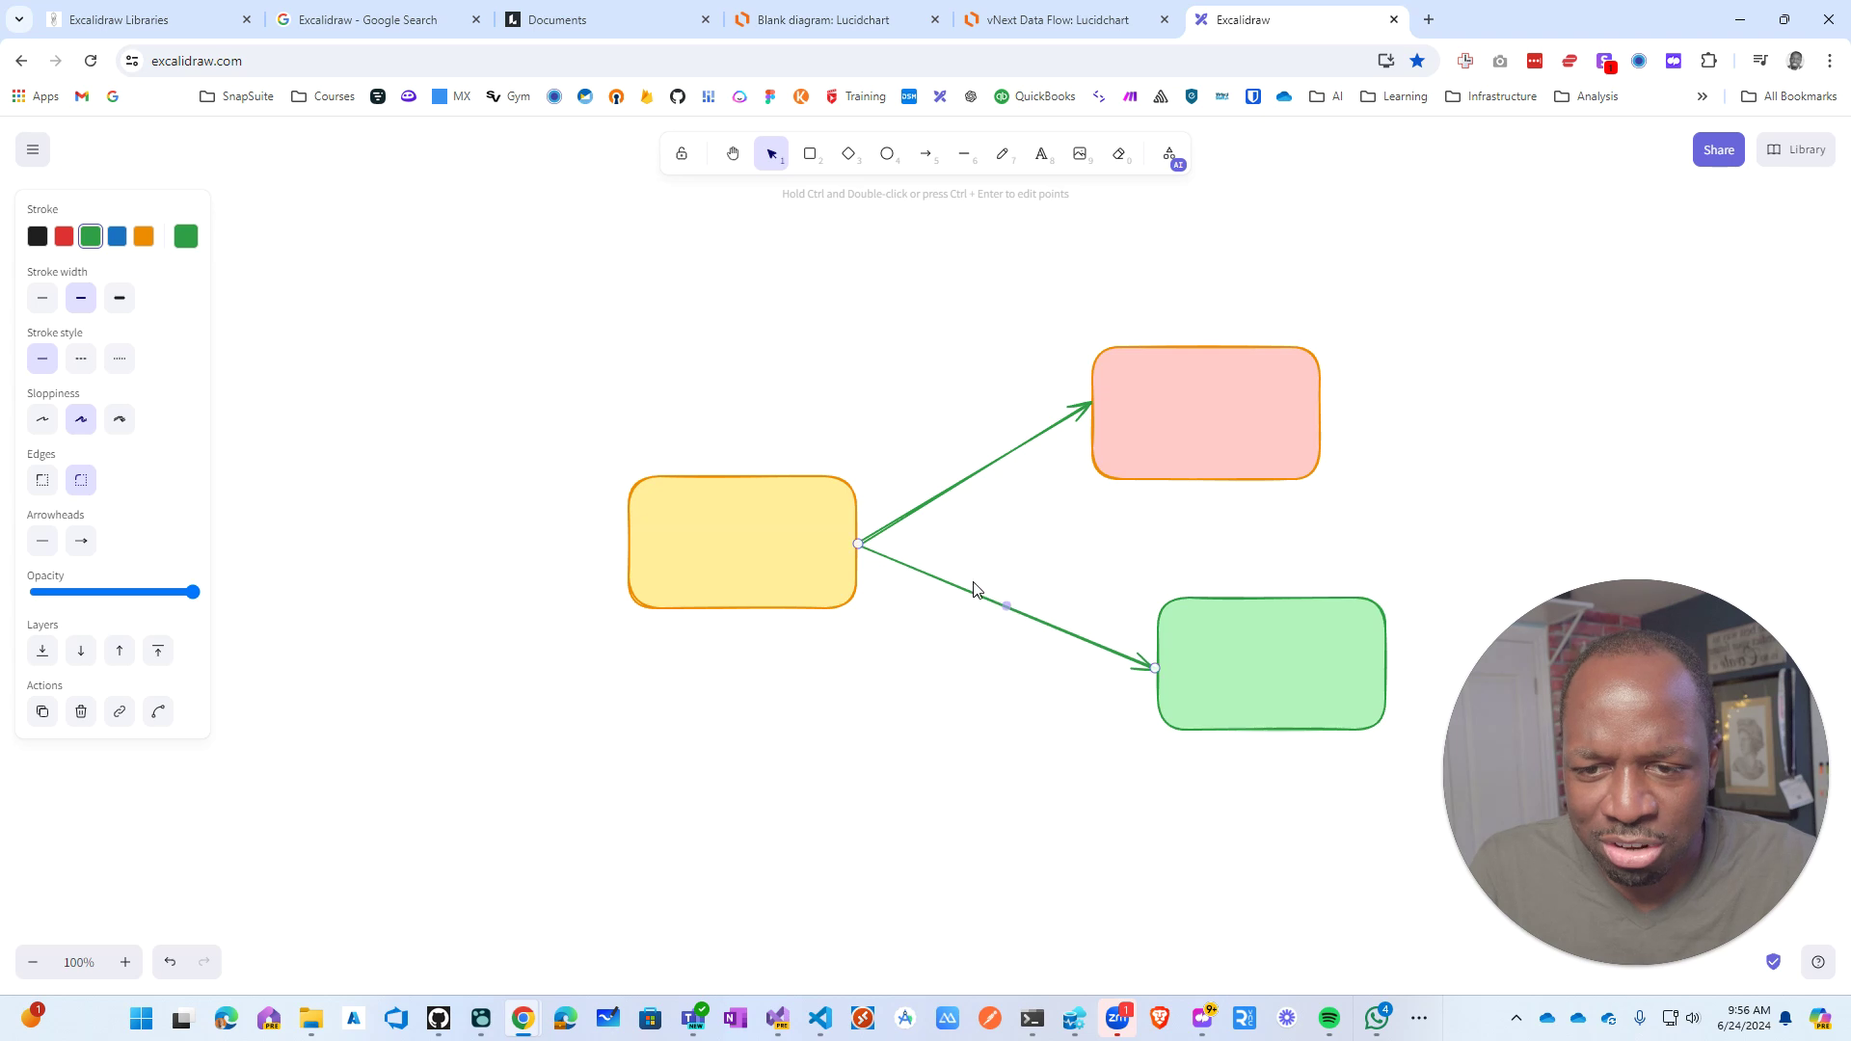
drag(1008, 607, 915, 624)
click(972, 490)
drag(975, 478, 976, 411)
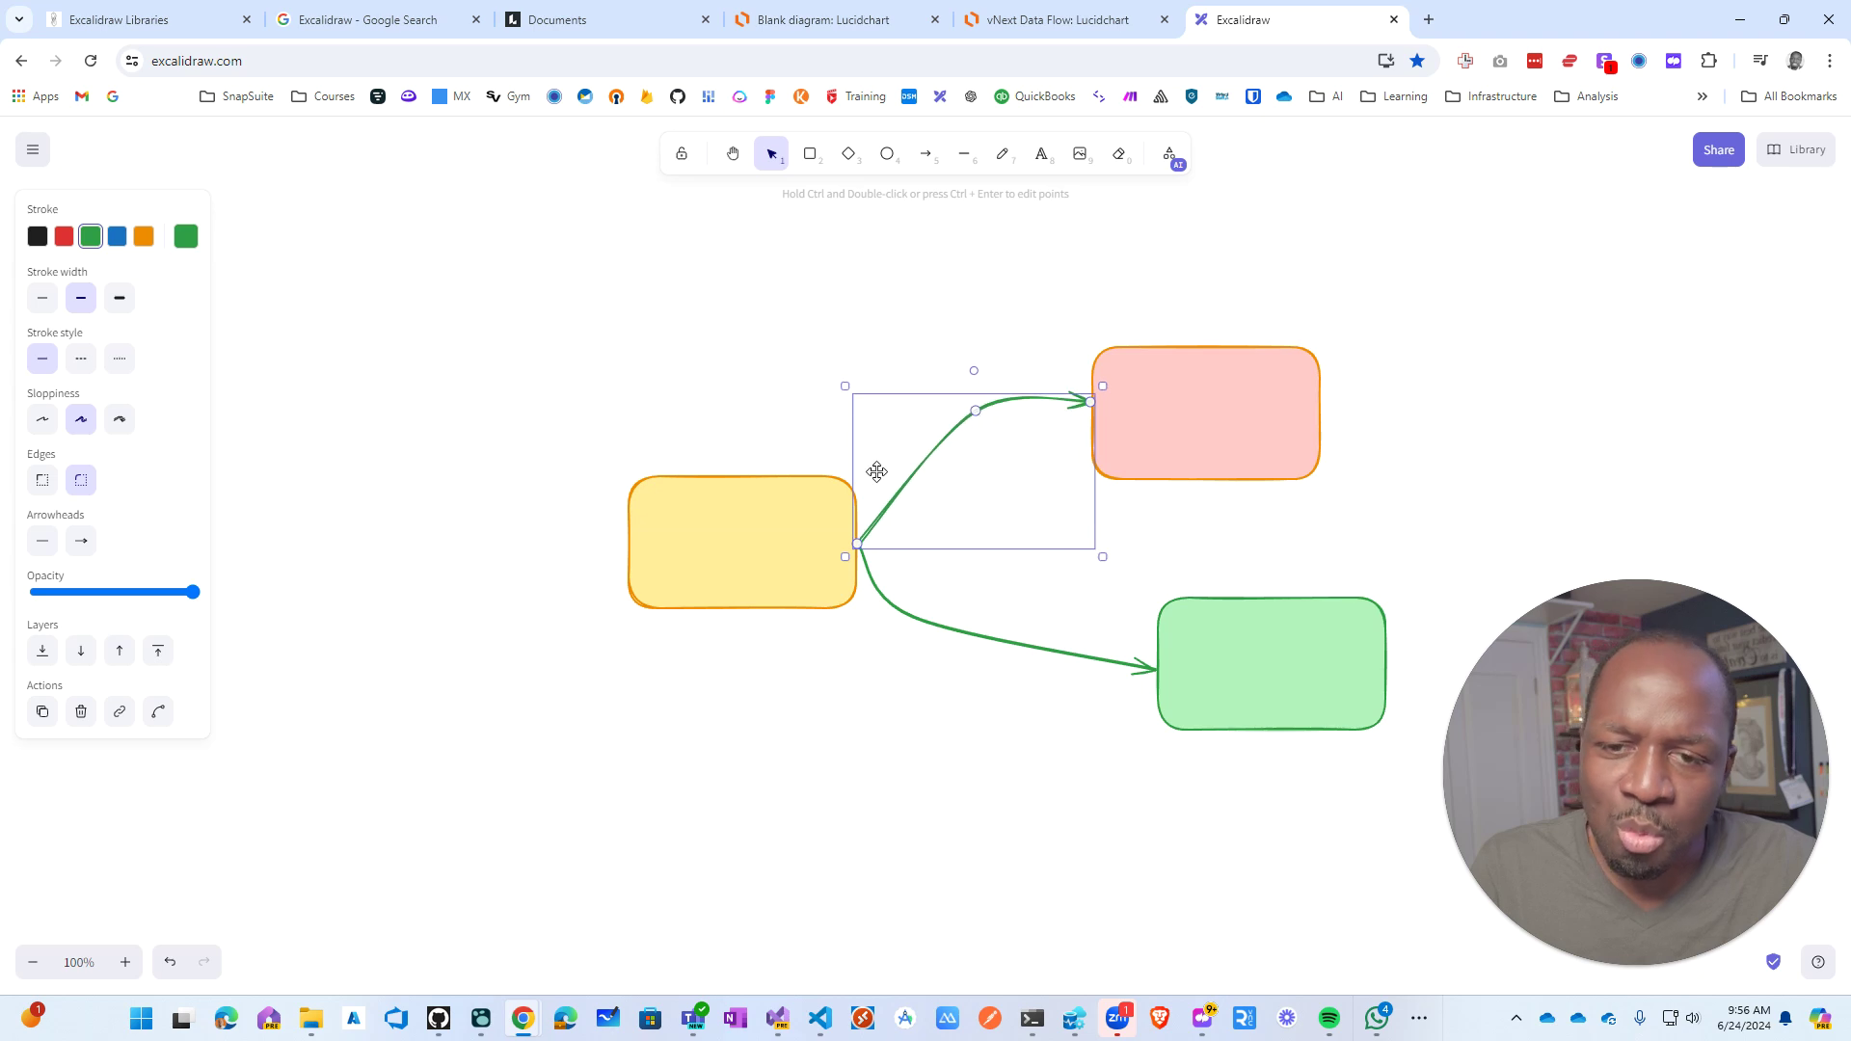
click(653, 455)
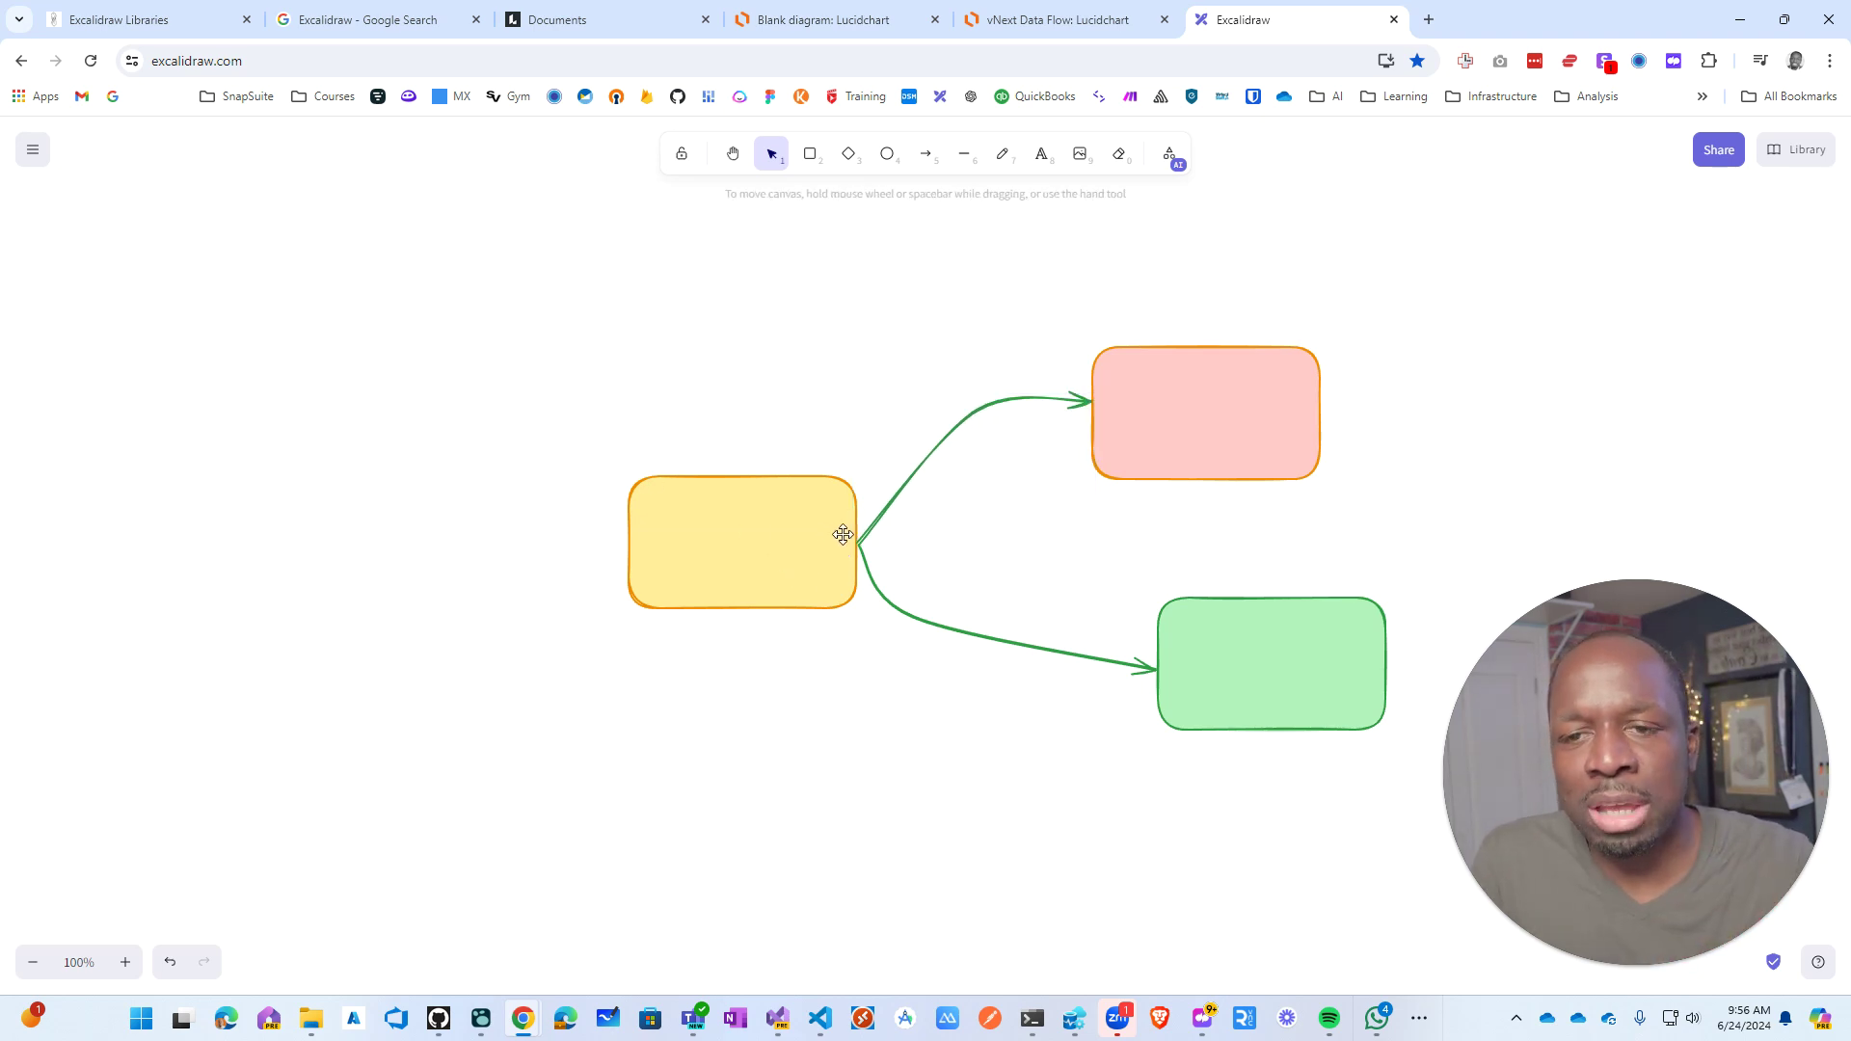
Step: Switch to the Lucidchart blank diagram and add two connected blocks below Entry and one connected block above Routing
click(675, 19)
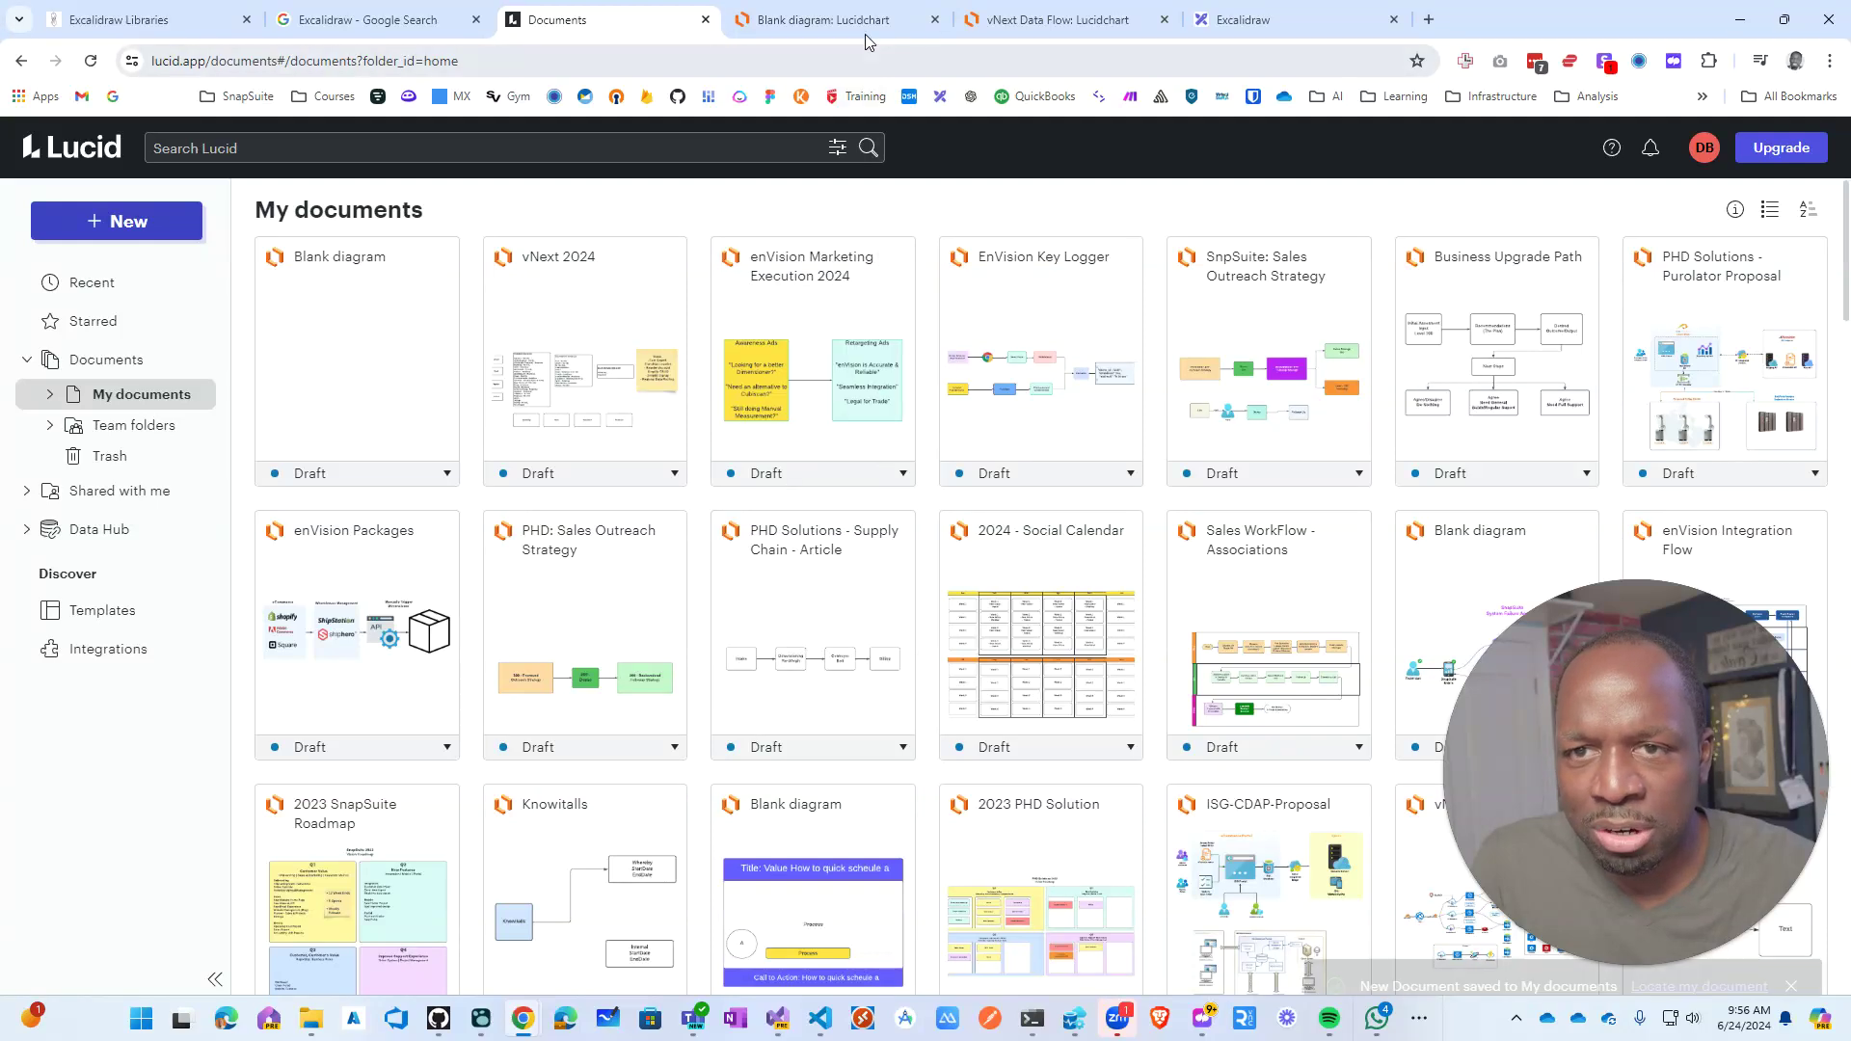
click(1028, 21)
click(841, 17)
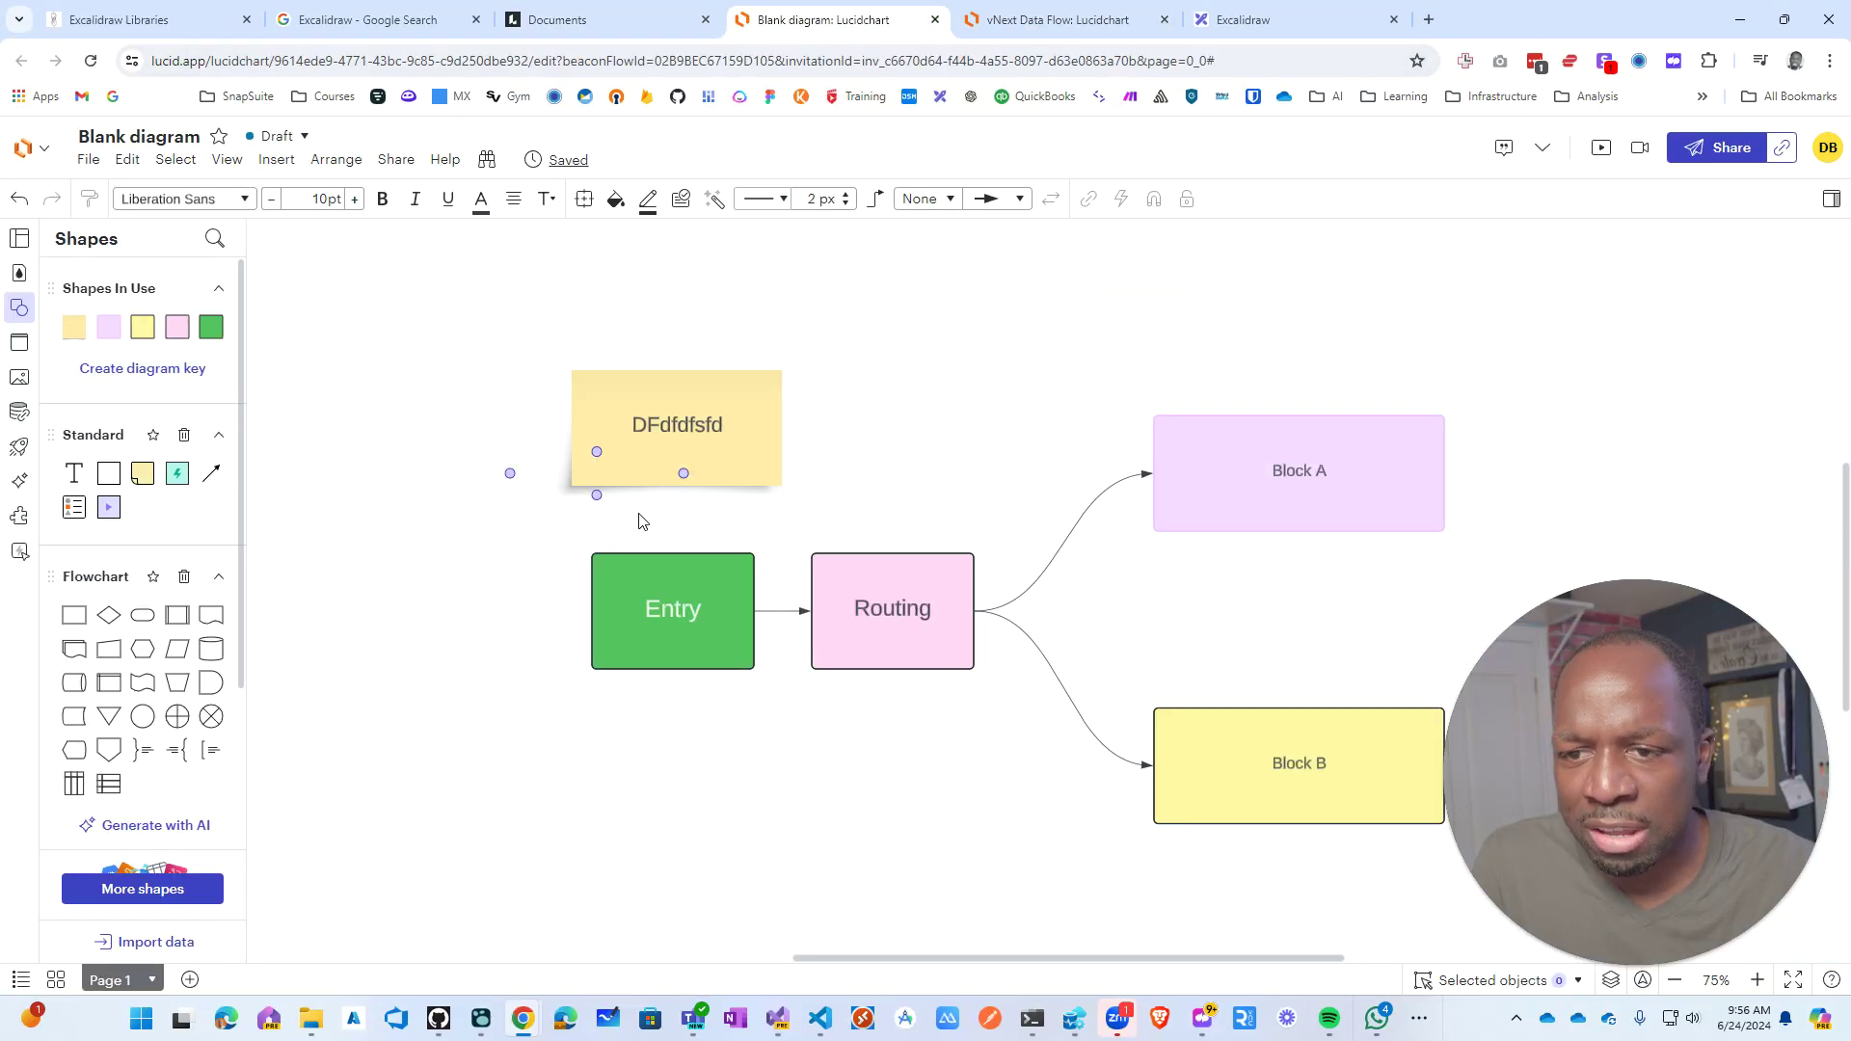
click(673, 670)
drag(639, 799, 415, 849)
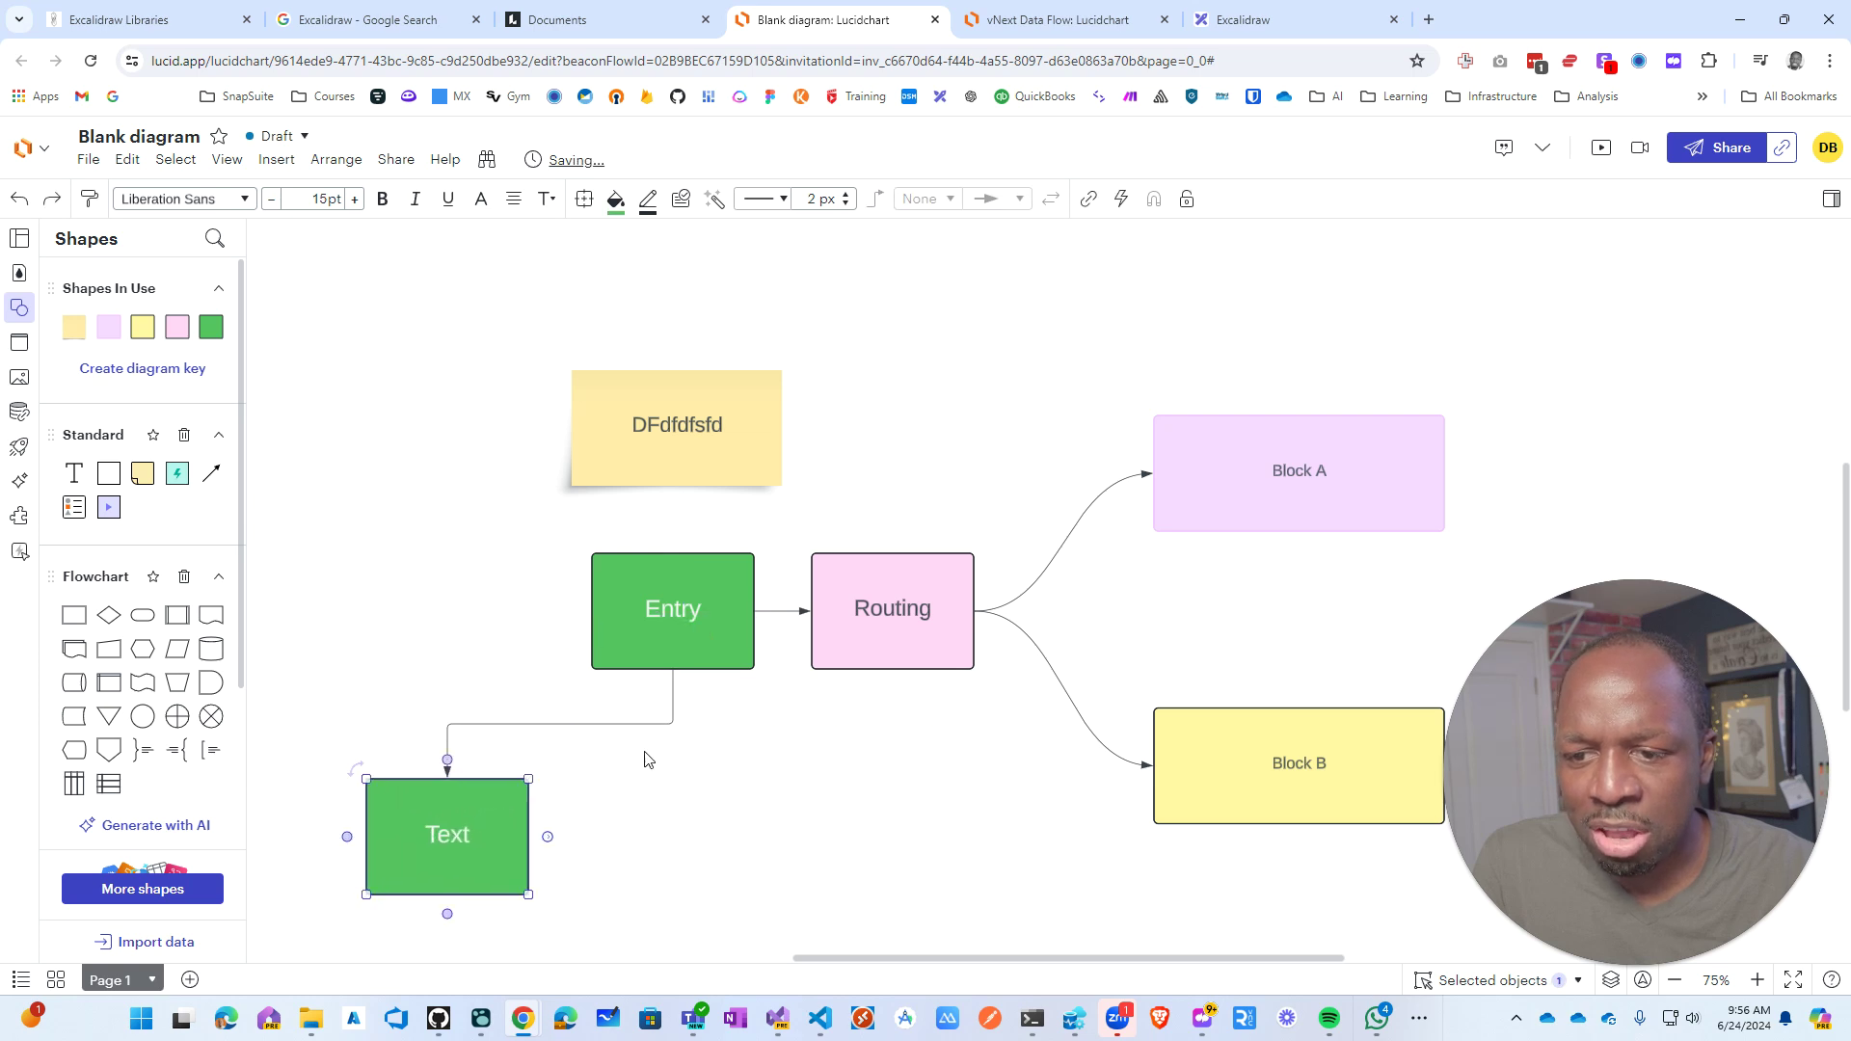
click(673, 671)
drag(777, 784, 927, 853)
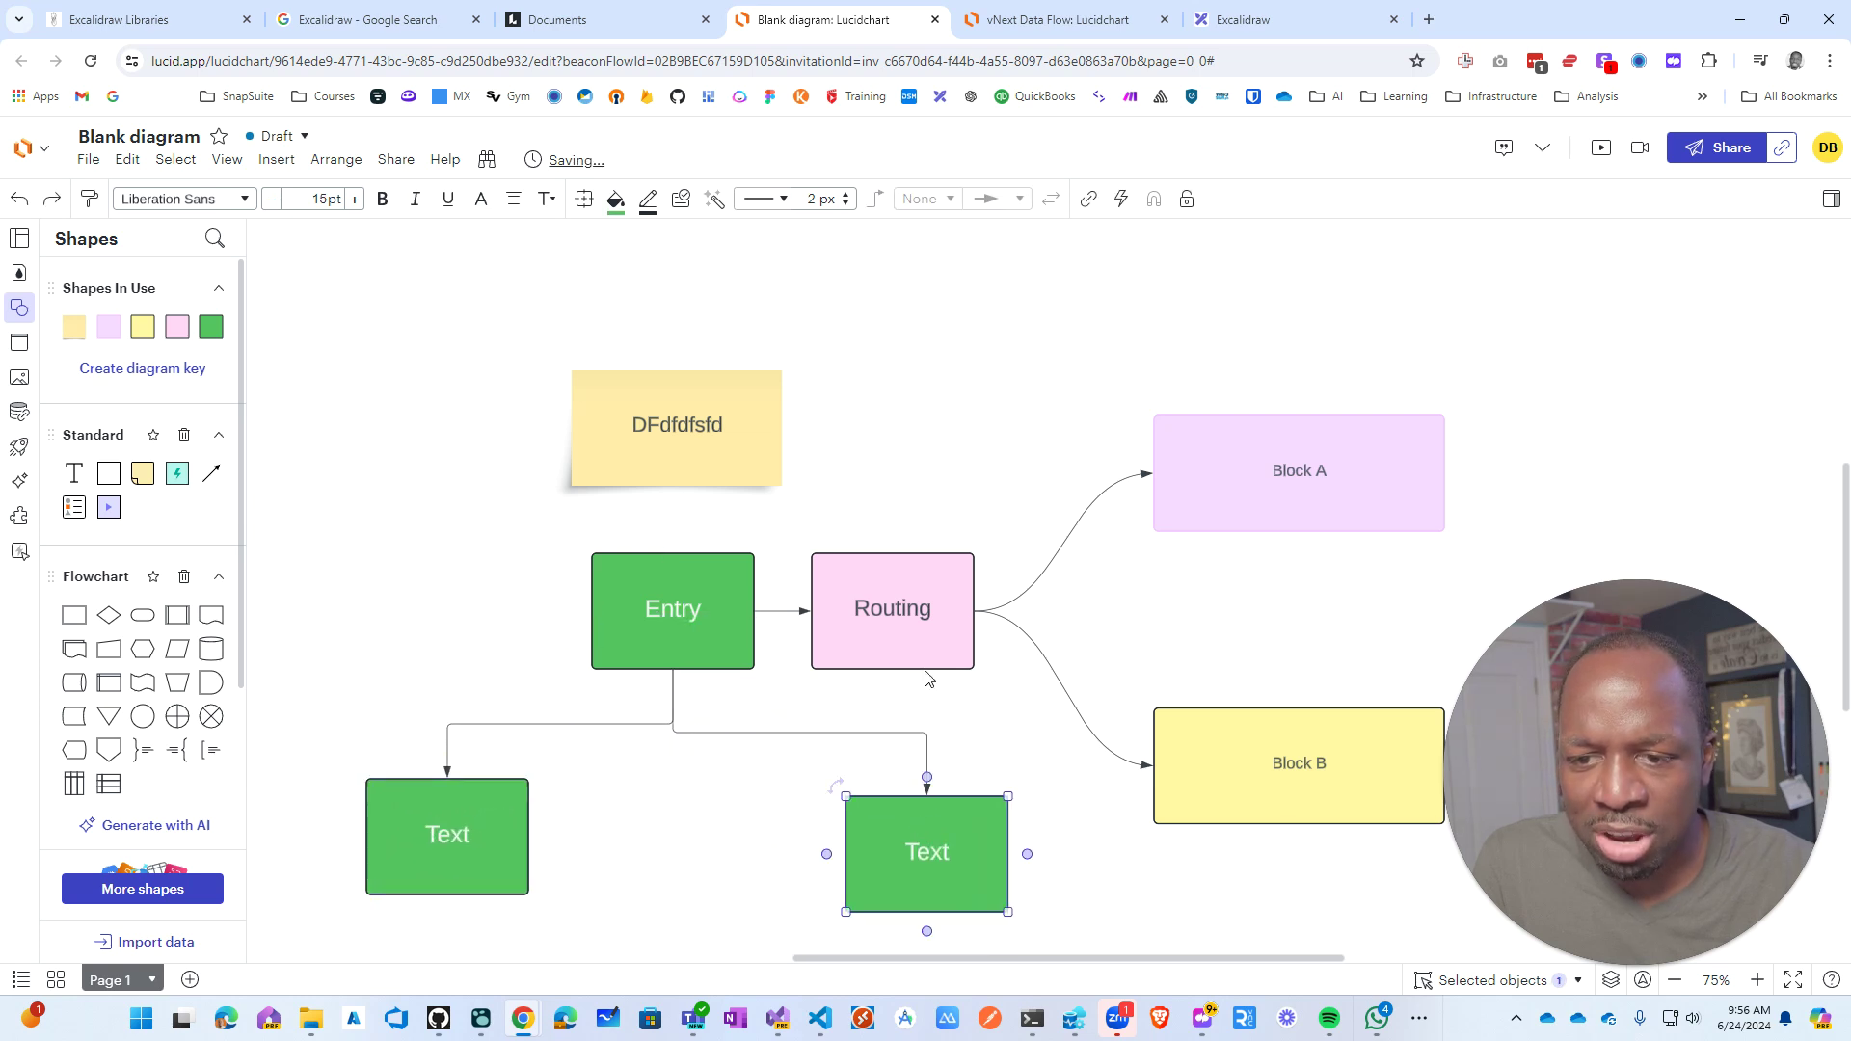
click(893, 553)
drag(900, 471, 1016, 324)
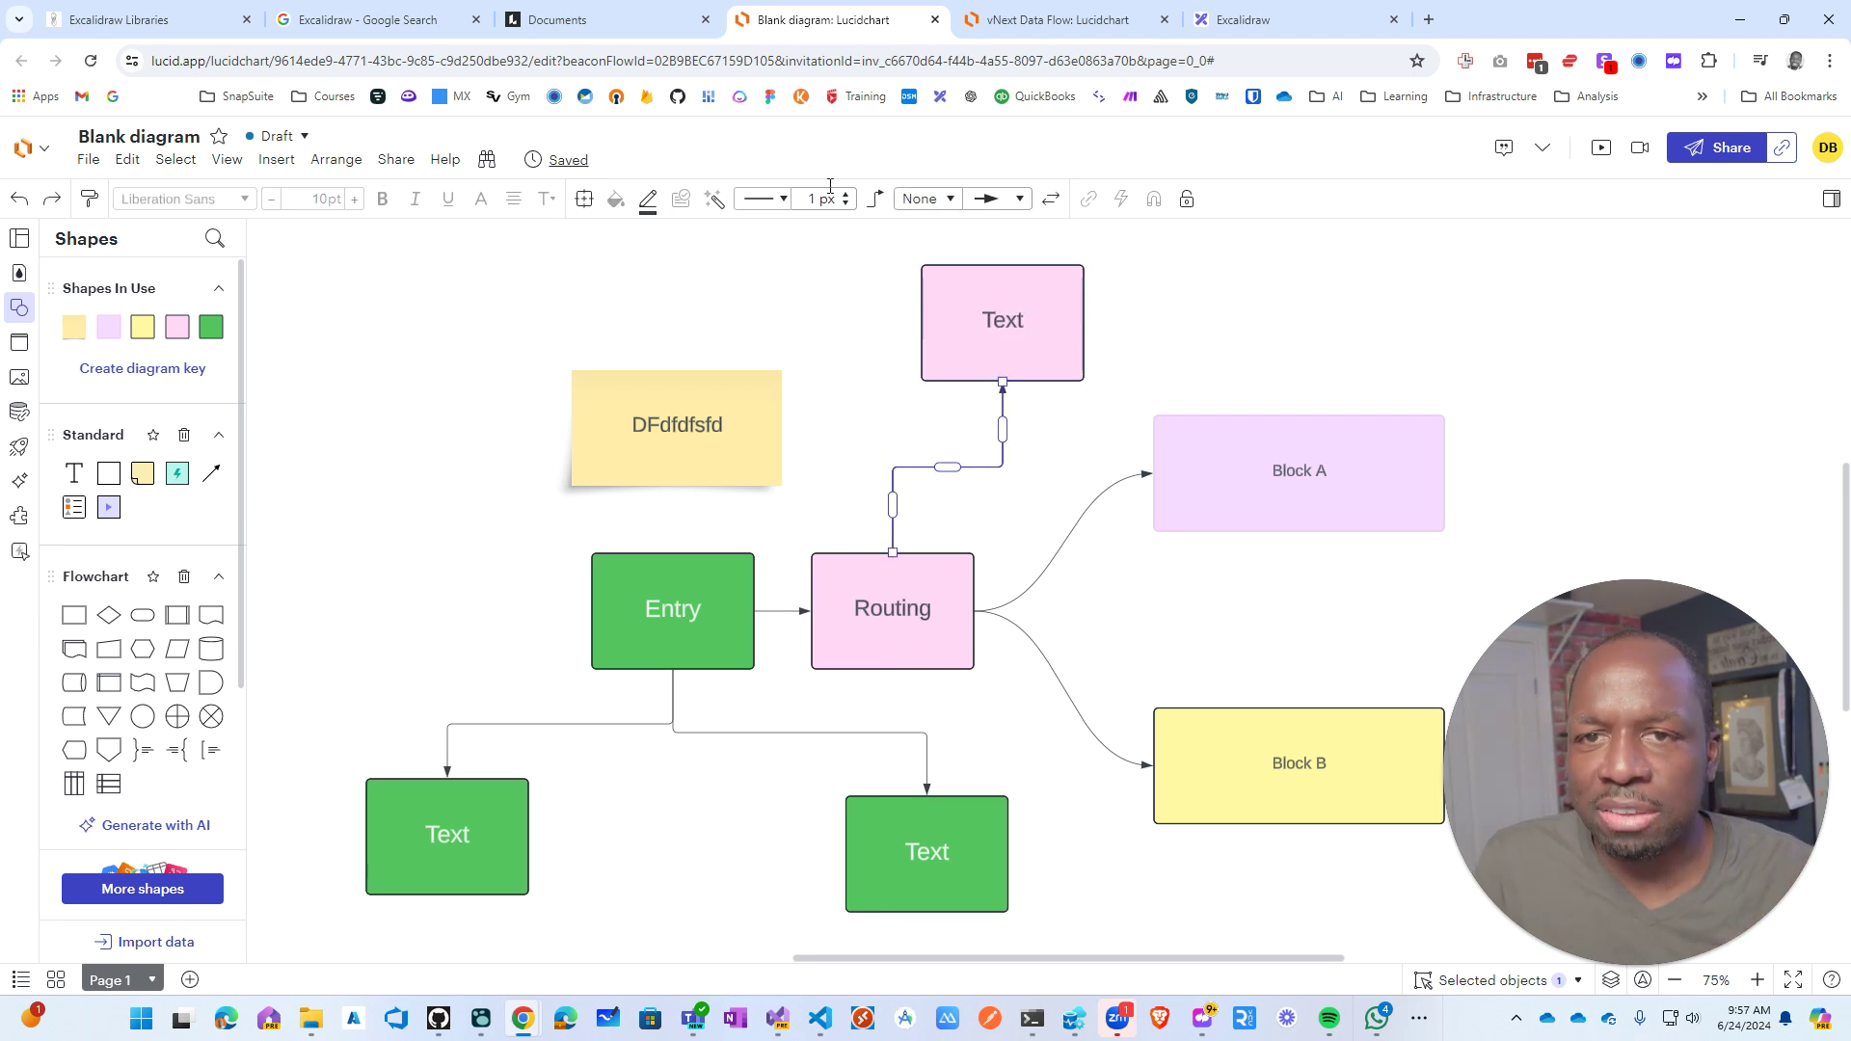
Step: Return to the Excalidraw canvas and delete both curved arrows between the rectangles
click(651, 22)
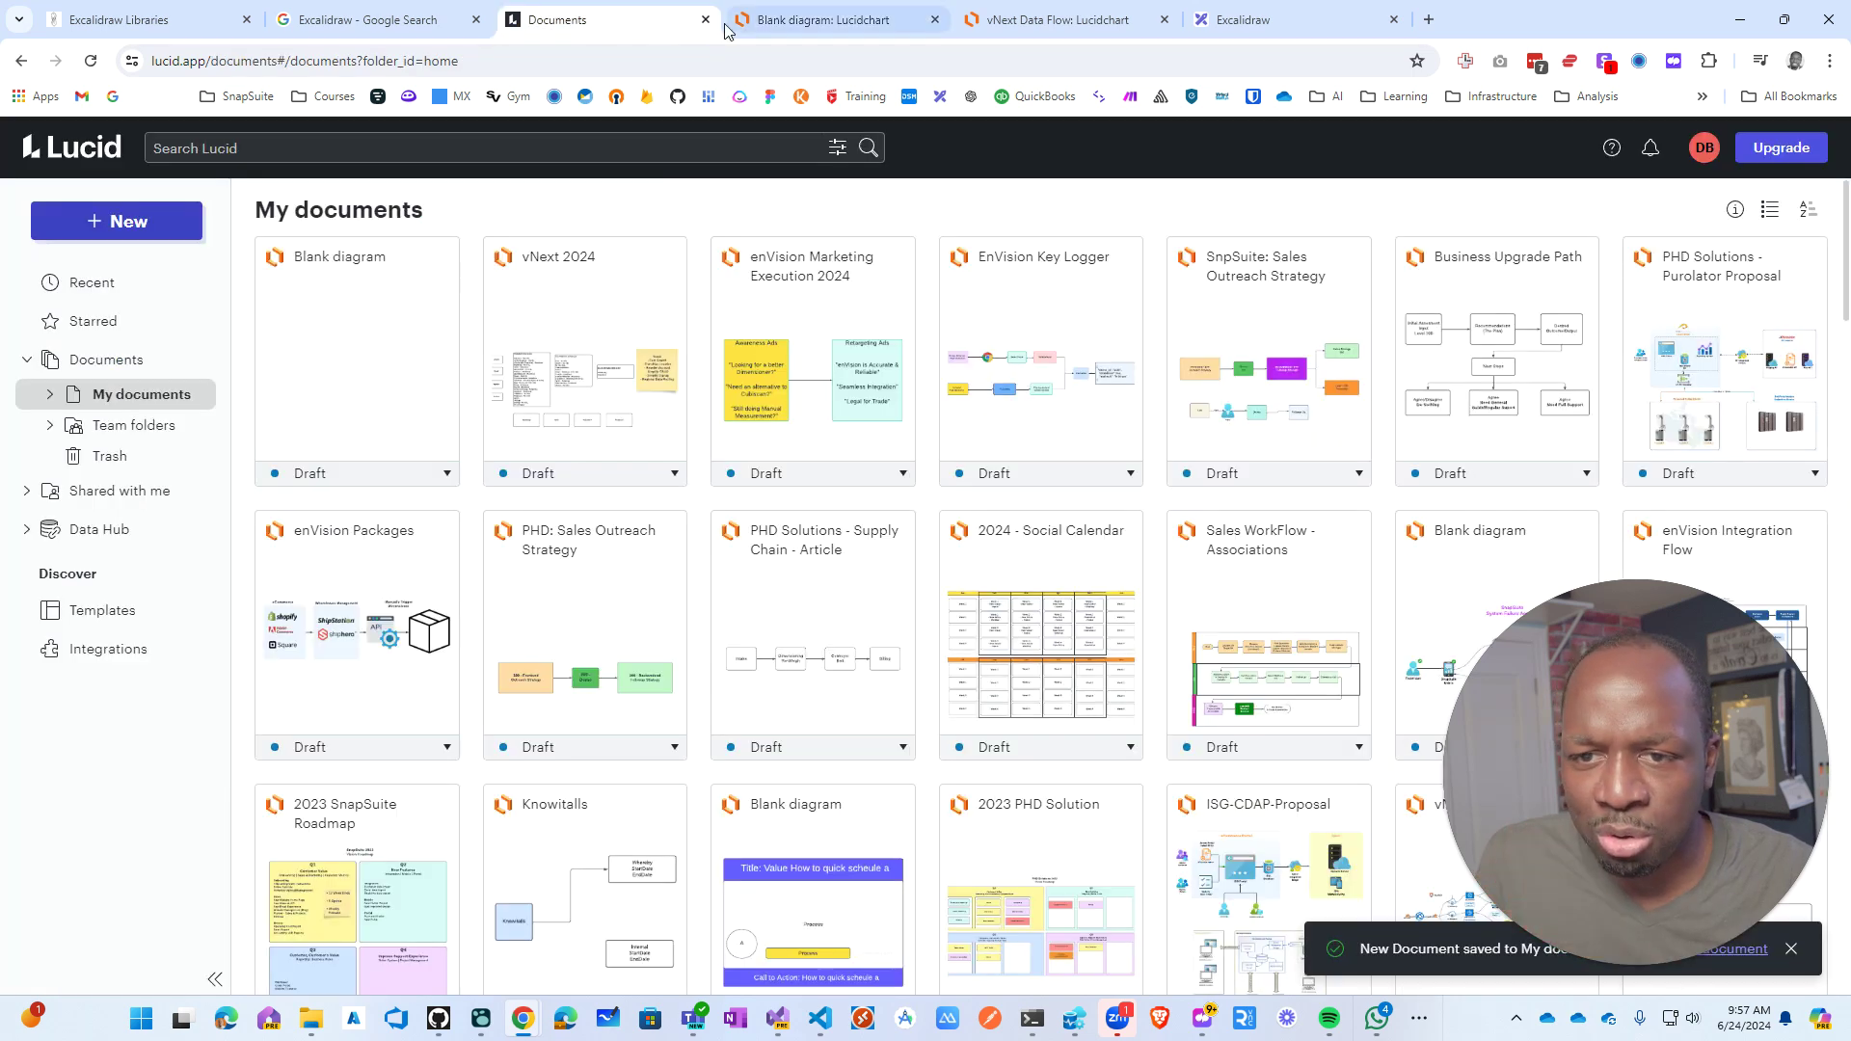
click(396, 21)
click(149, 21)
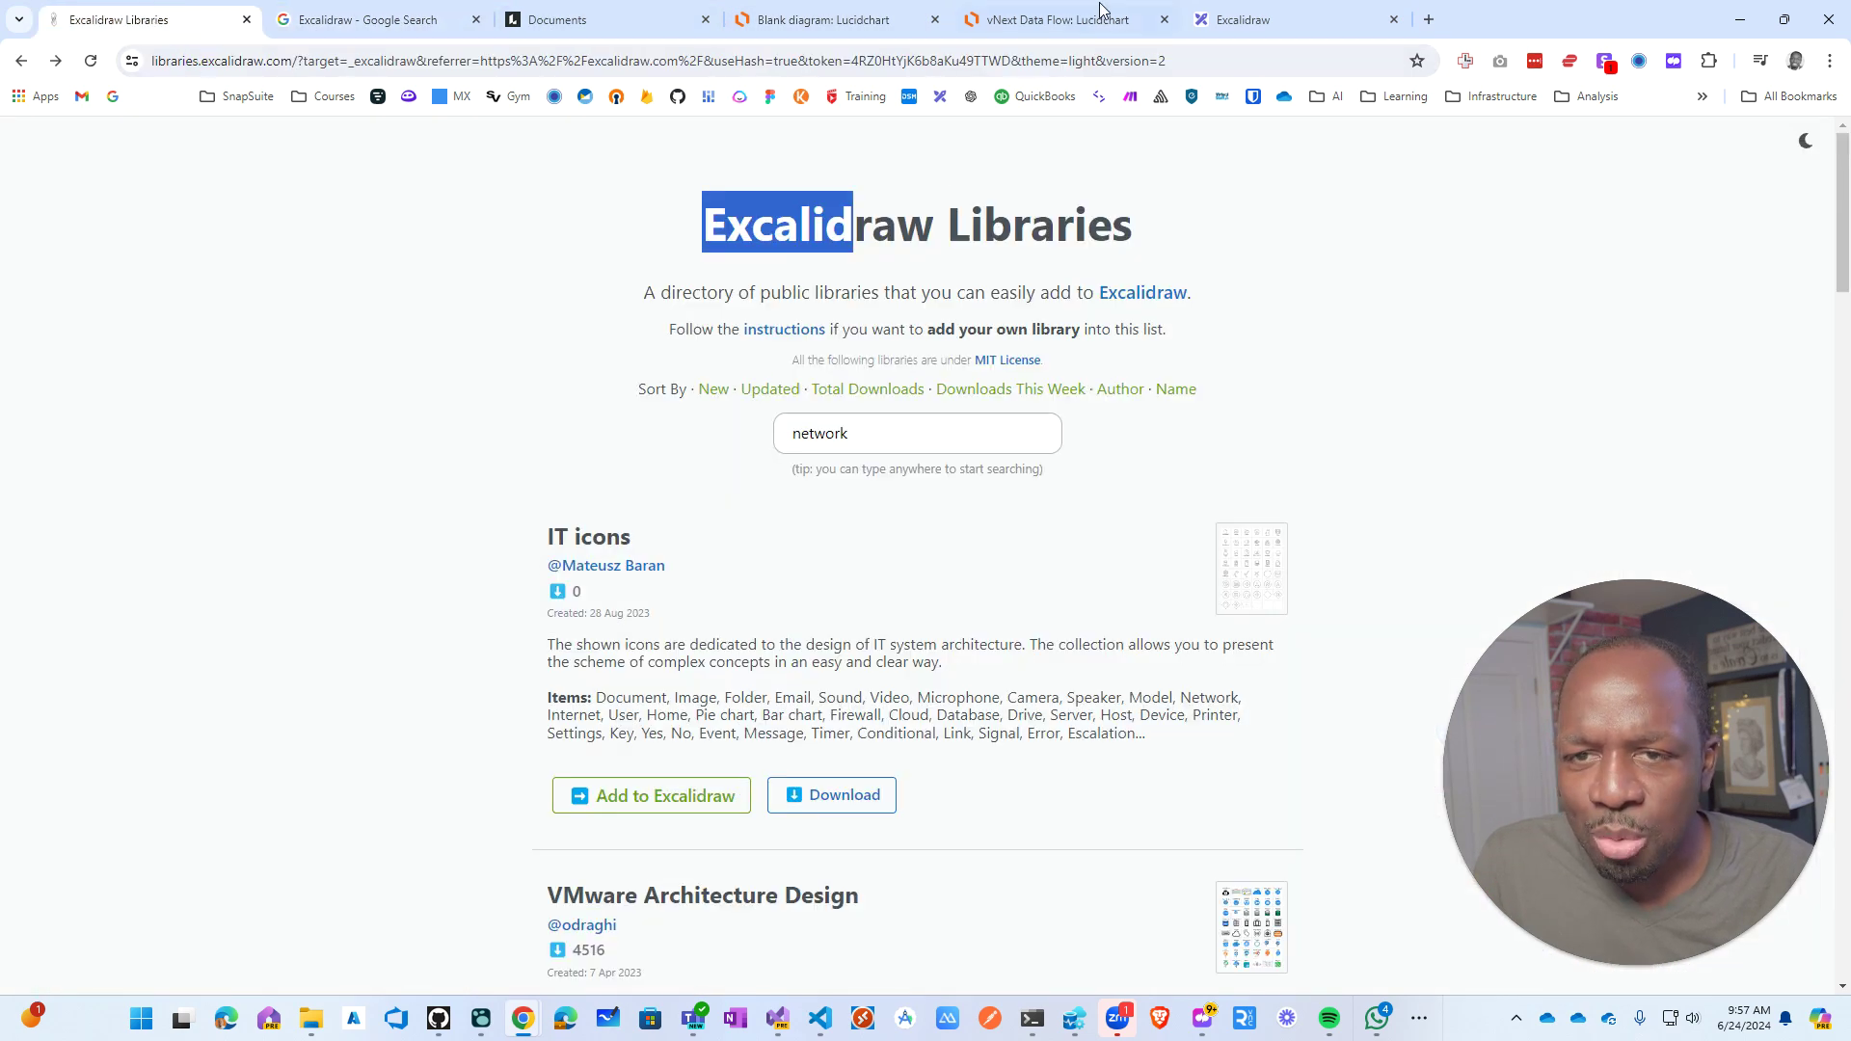
click(1077, 21)
click(1237, 13)
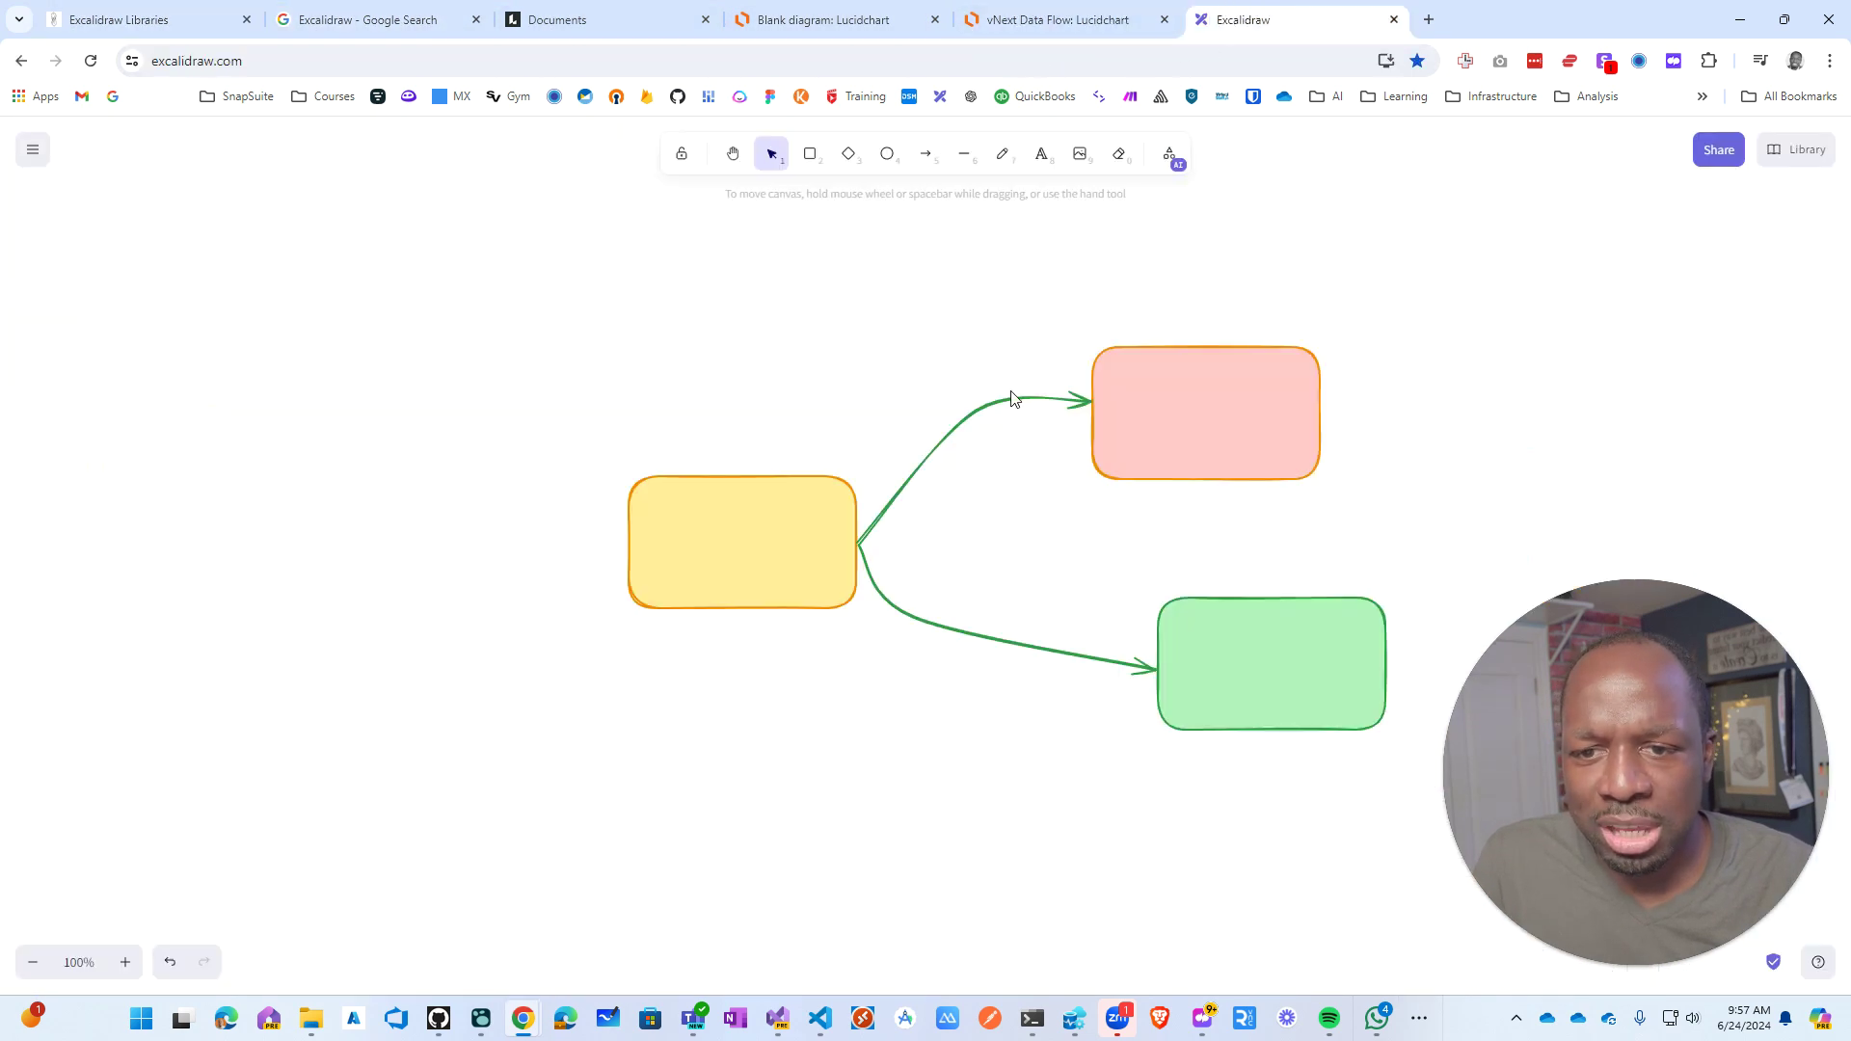
click(976, 412)
key(Delete)
click(993, 639)
key(Delete)
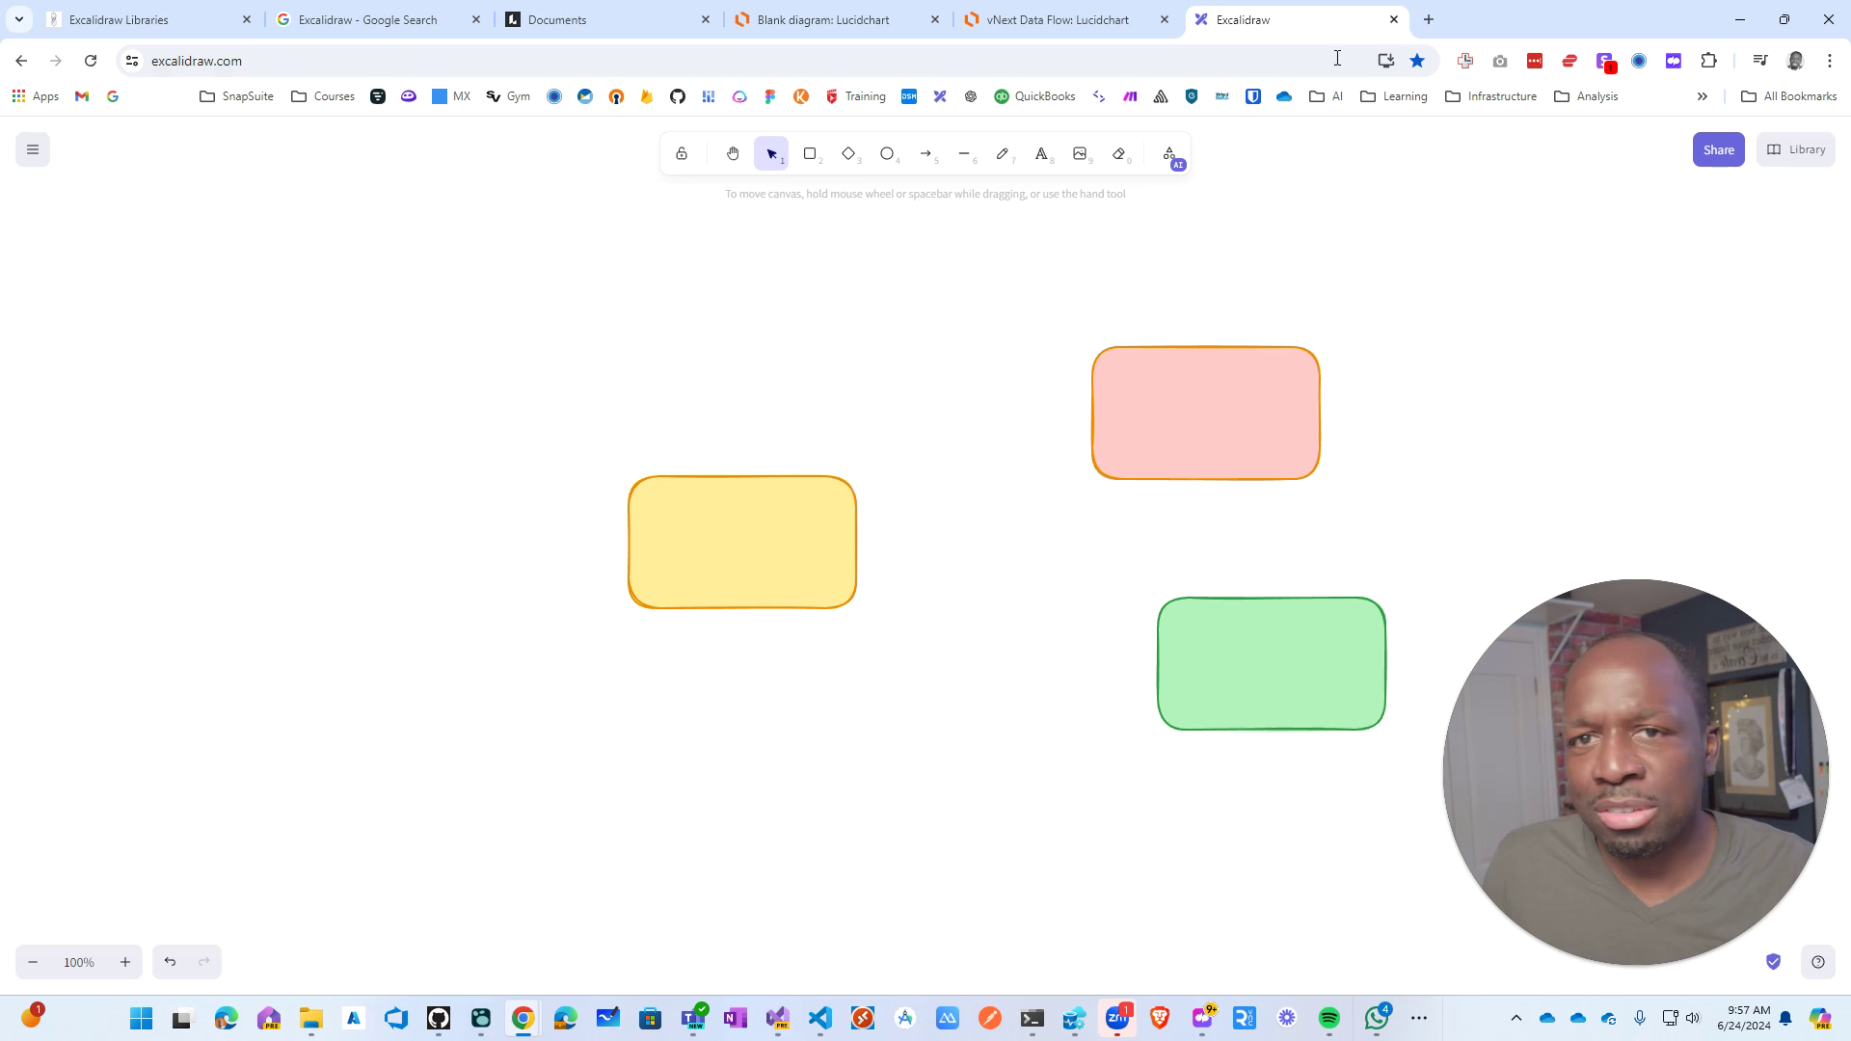
Step: Switch to the Excalidraw image search results and copy the purple Excalidraw logo image from the G2 result
click(366, 19)
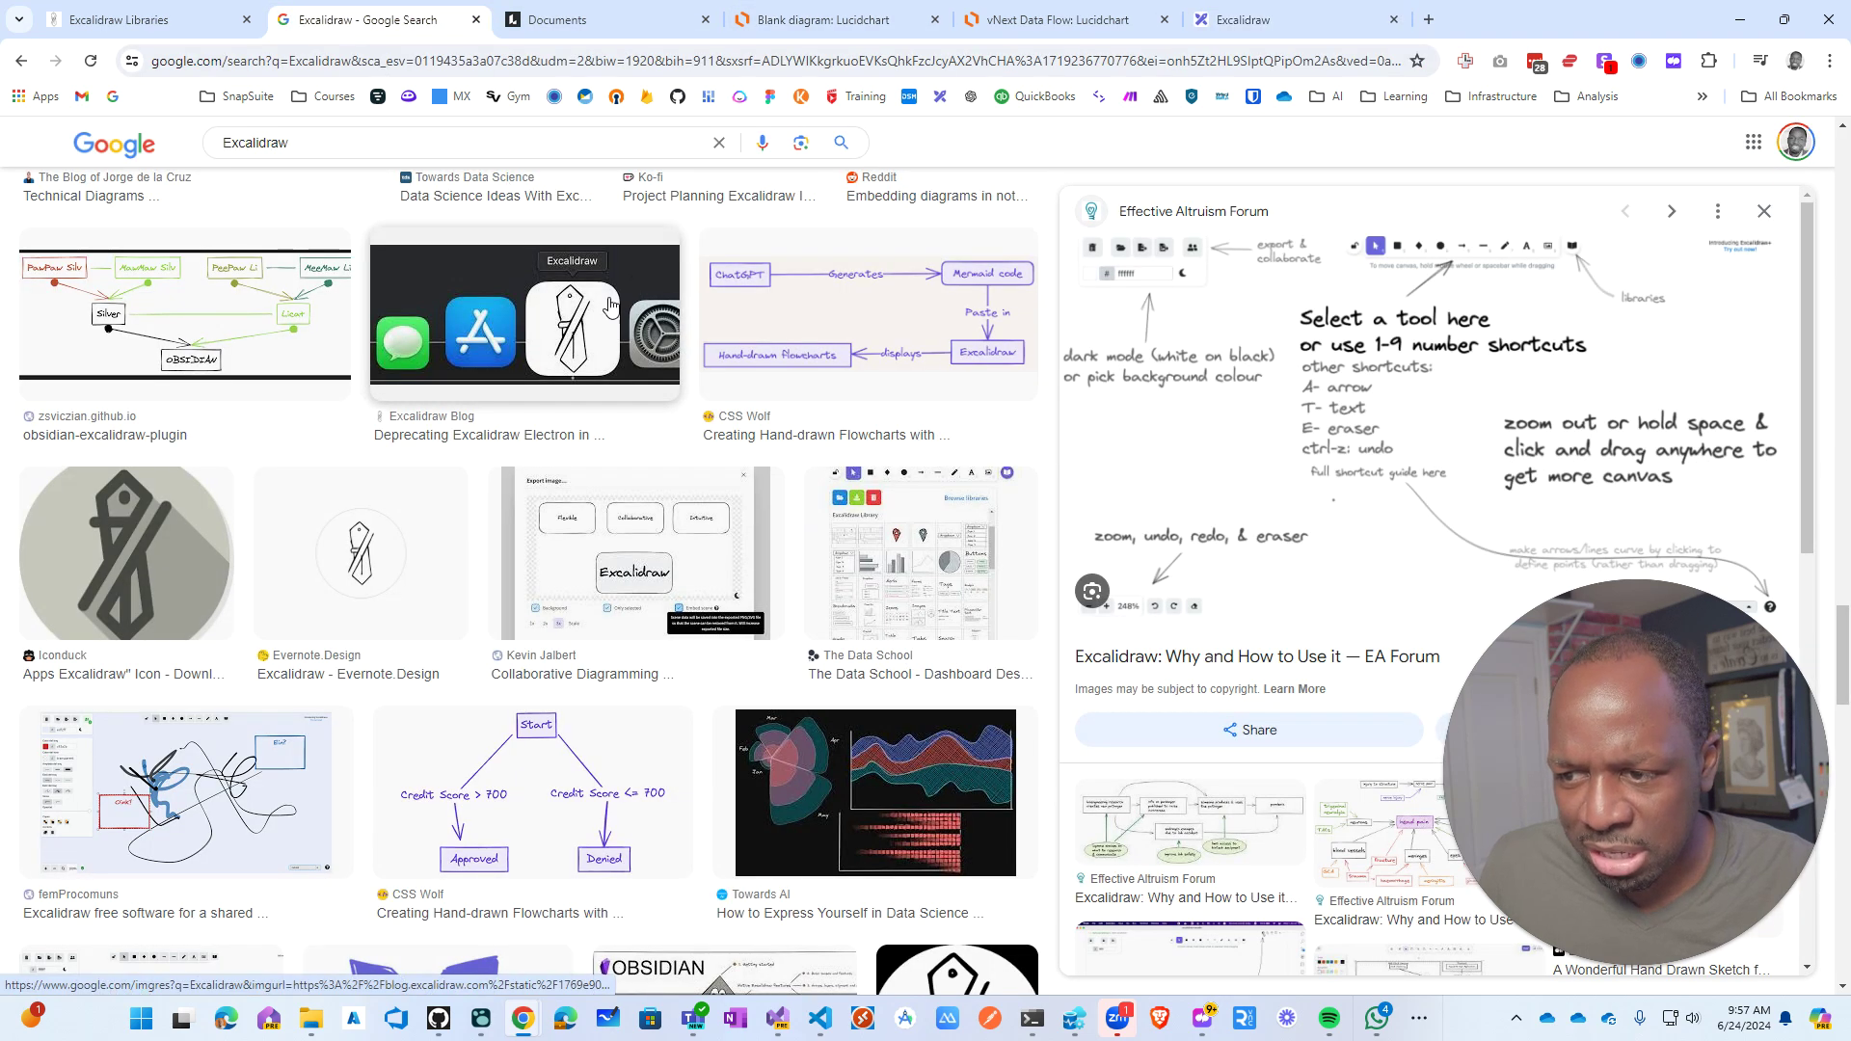
scroll(589, 433, down, 8)
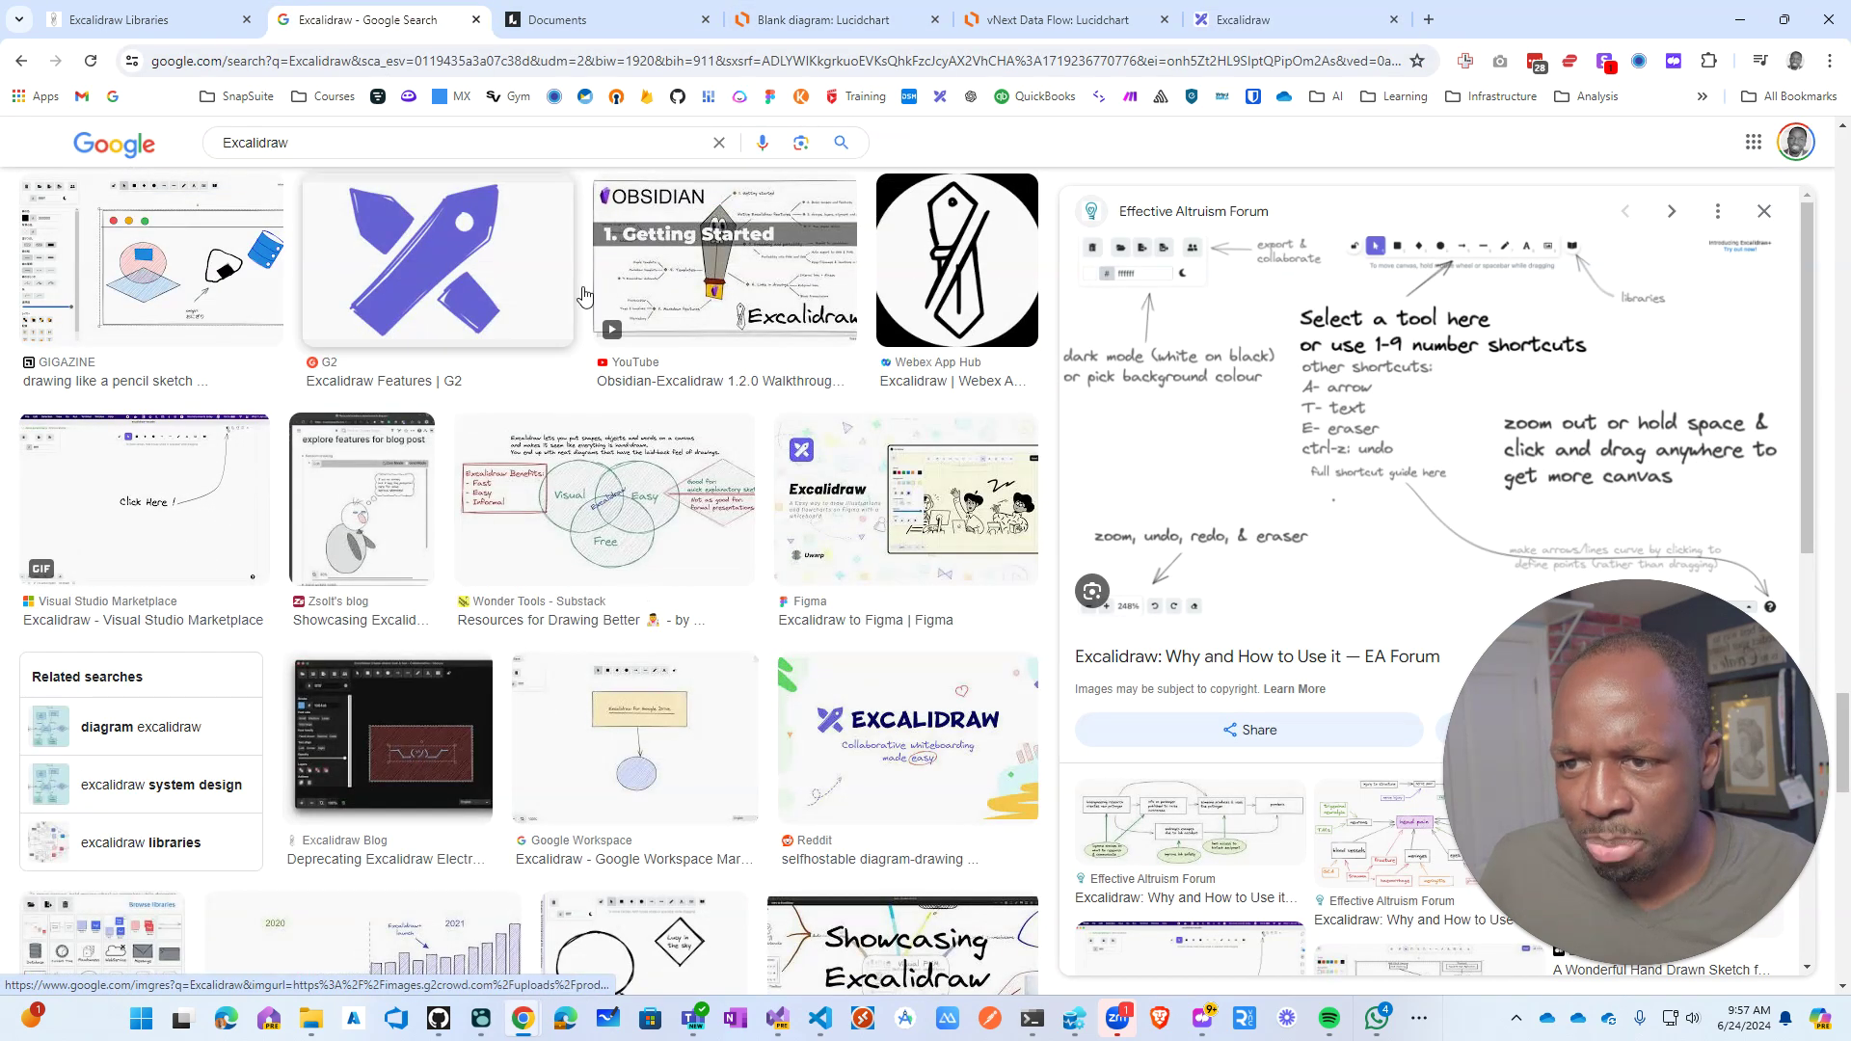
click(429, 242)
right_click(1441, 380)
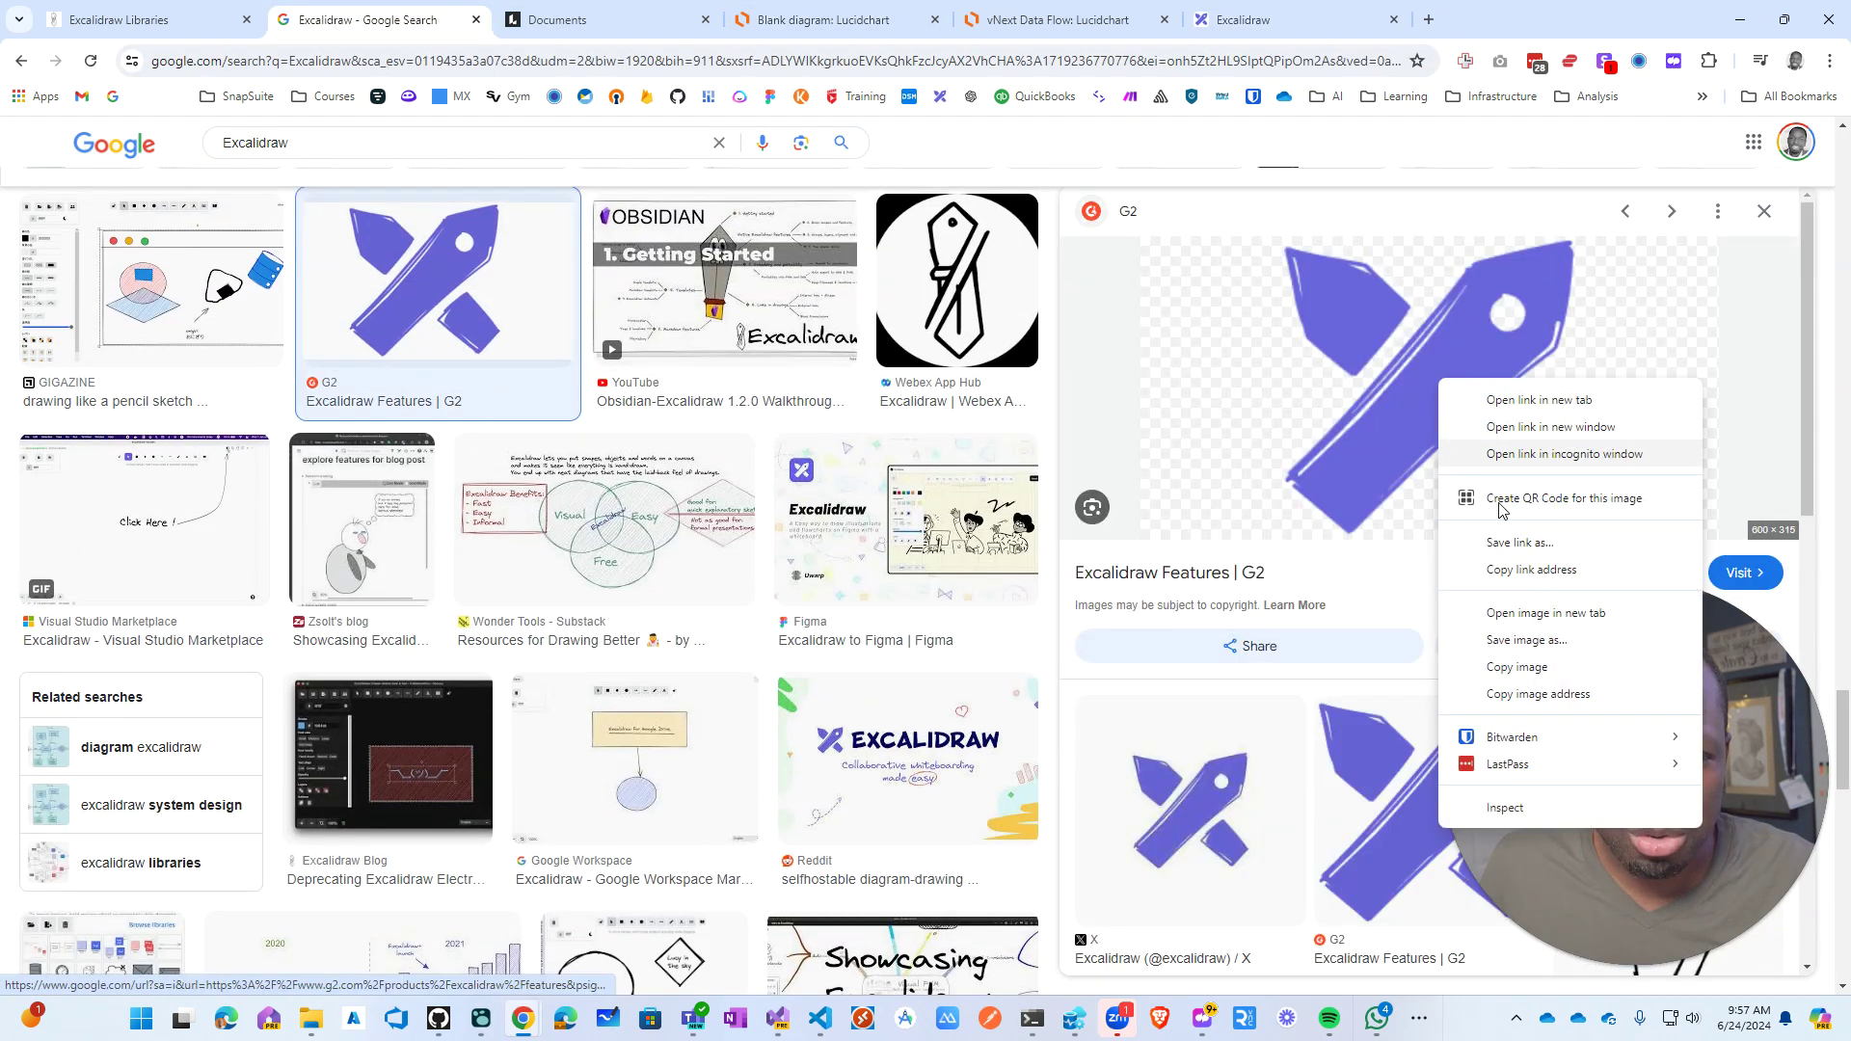
click(1533, 667)
Step: Return to the Excalidraw canvas, move the yellow rectangle up and left, and paste the copied logo below it
click(1239, 19)
drag(715, 541, 424, 333)
click(627, 614)
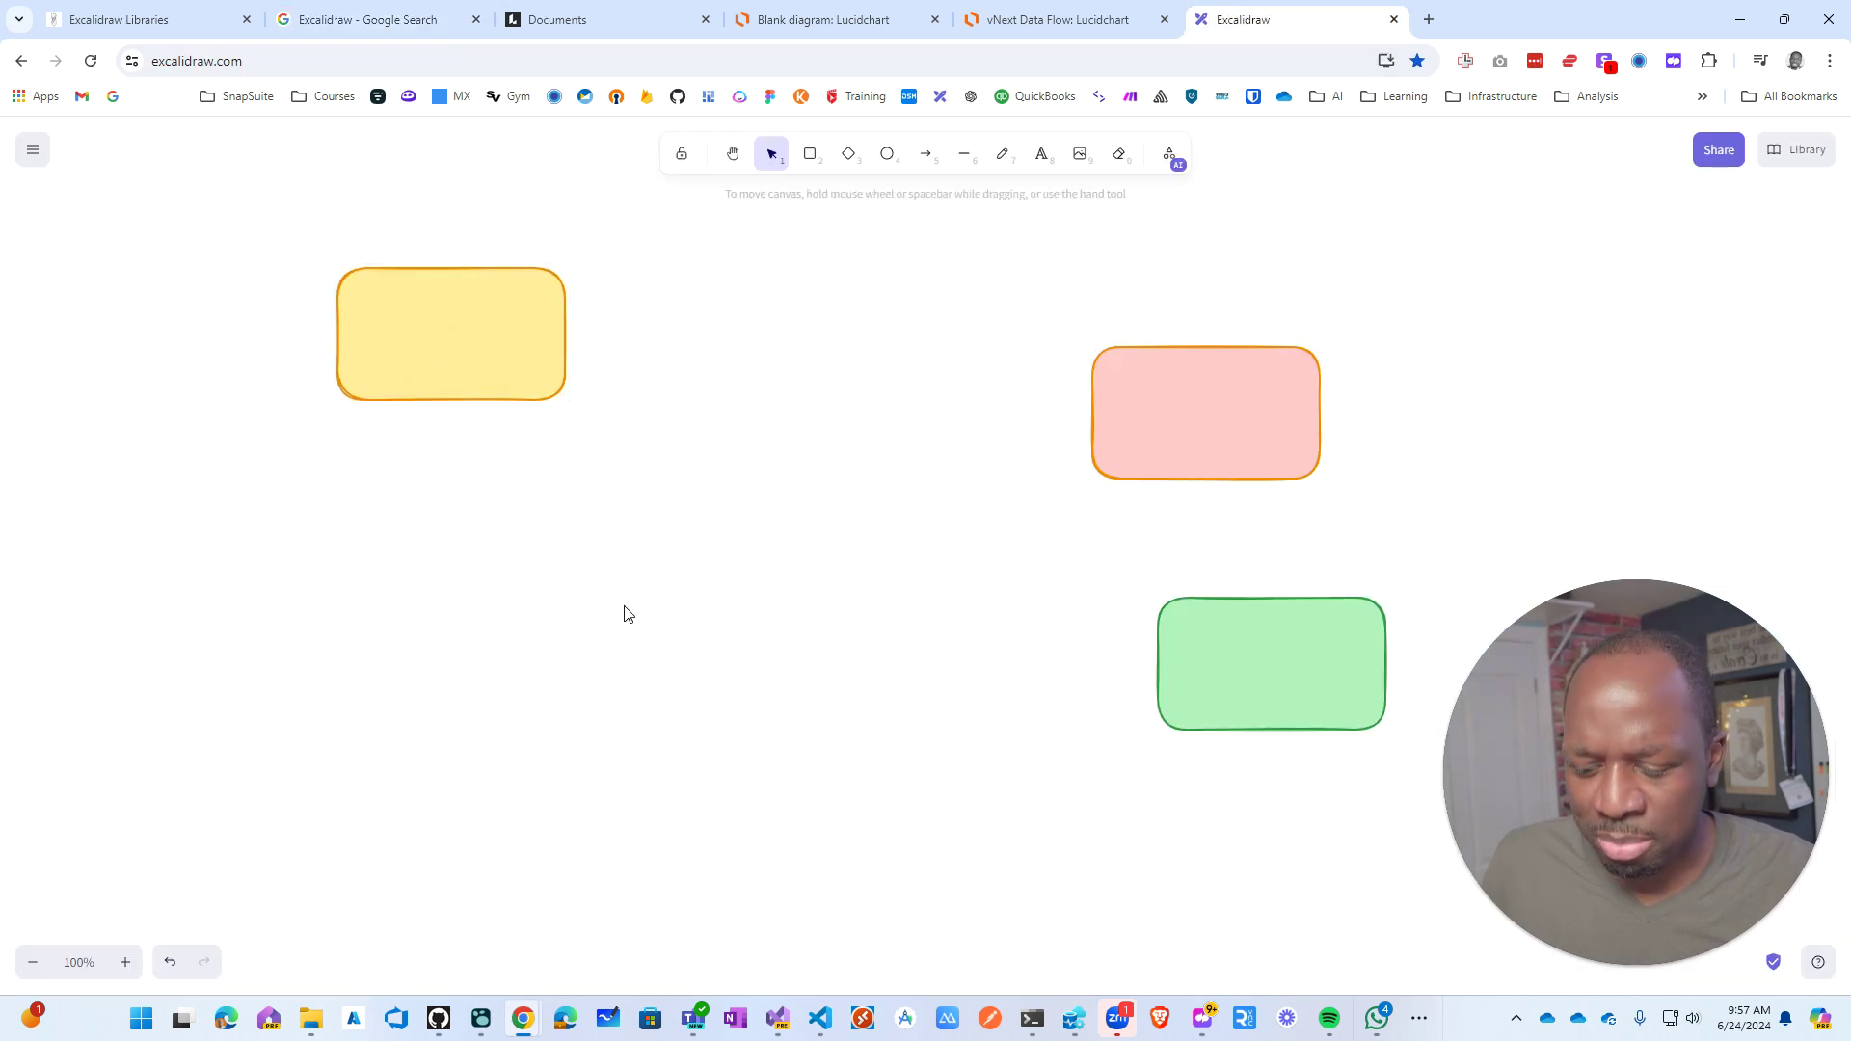
key(ctrl+v)
click(854, 837)
drag(689, 556, 865, 580)
Step: Move the red and green rectangles further right and place the logo centrally between them and the yellow rectangle
click(1199, 422)
drag(1198, 422, 1427, 371)
drag(1273, 648, 1459, 552)
drag(855, 581, 953, 582)
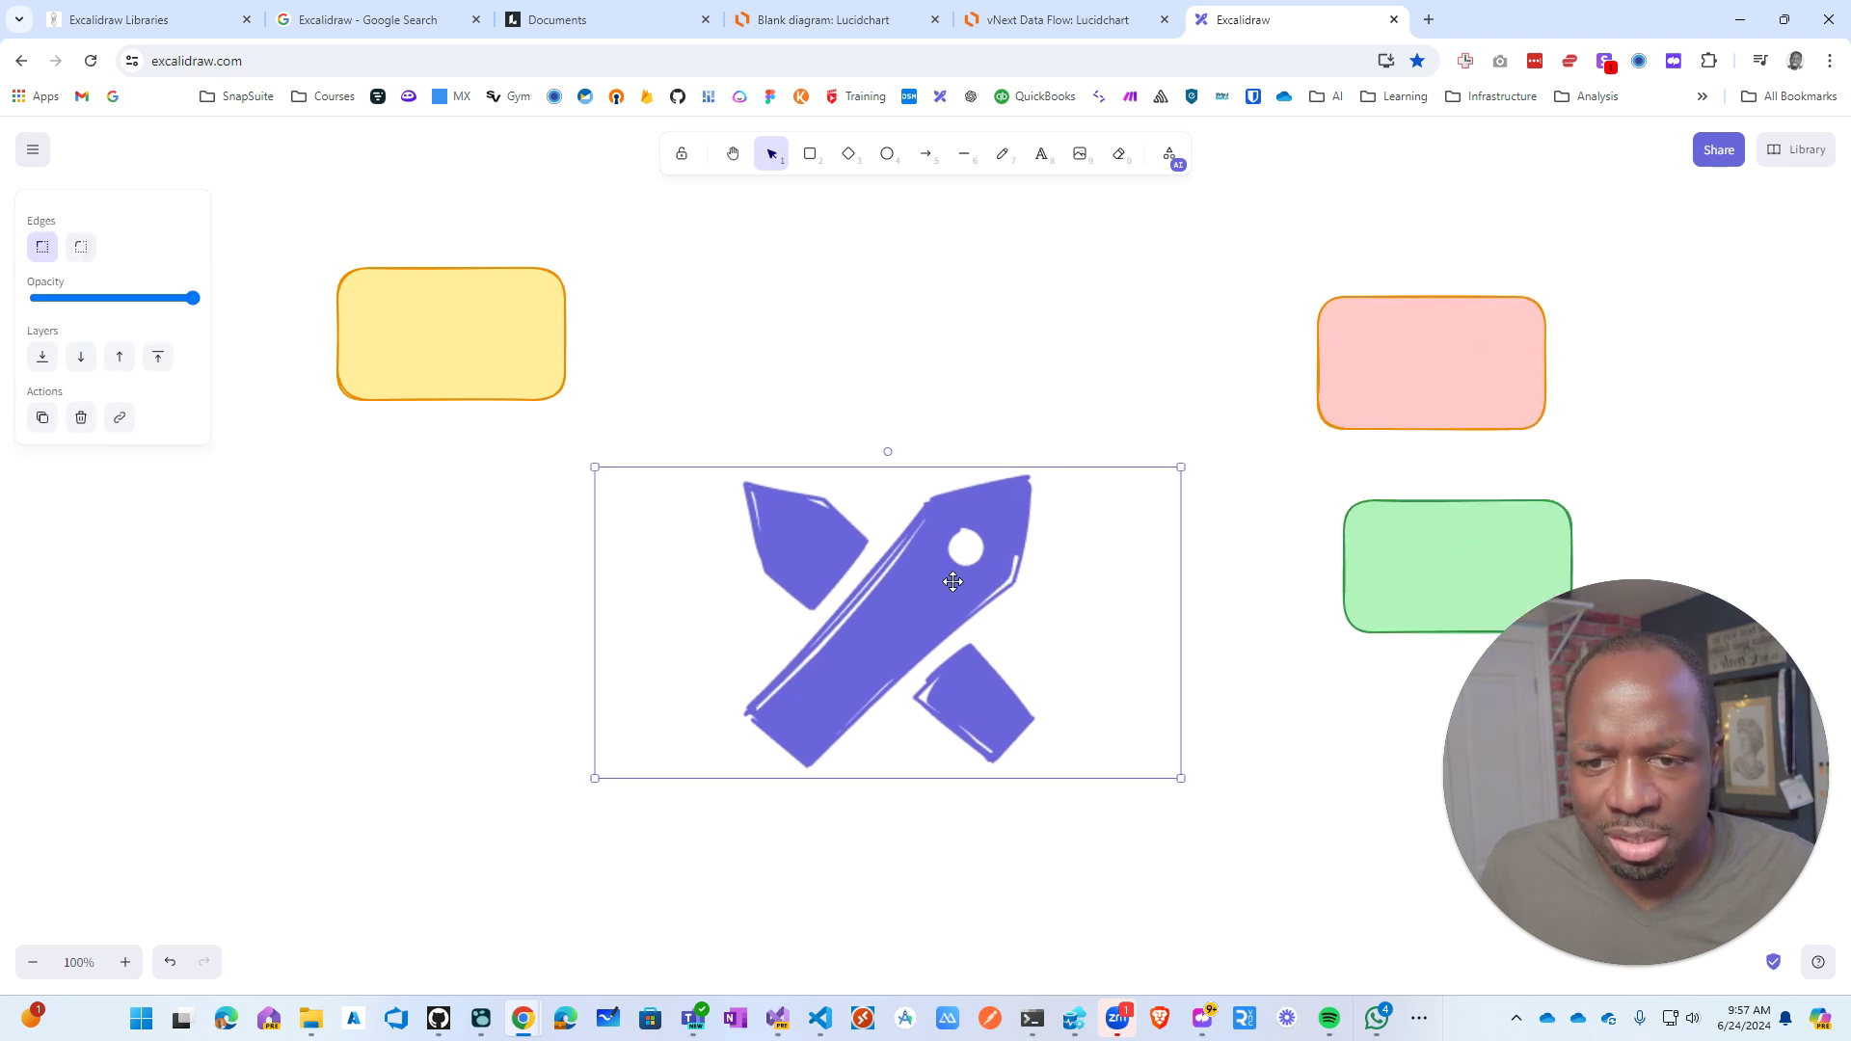
click(848, 332)
click(924, 155)
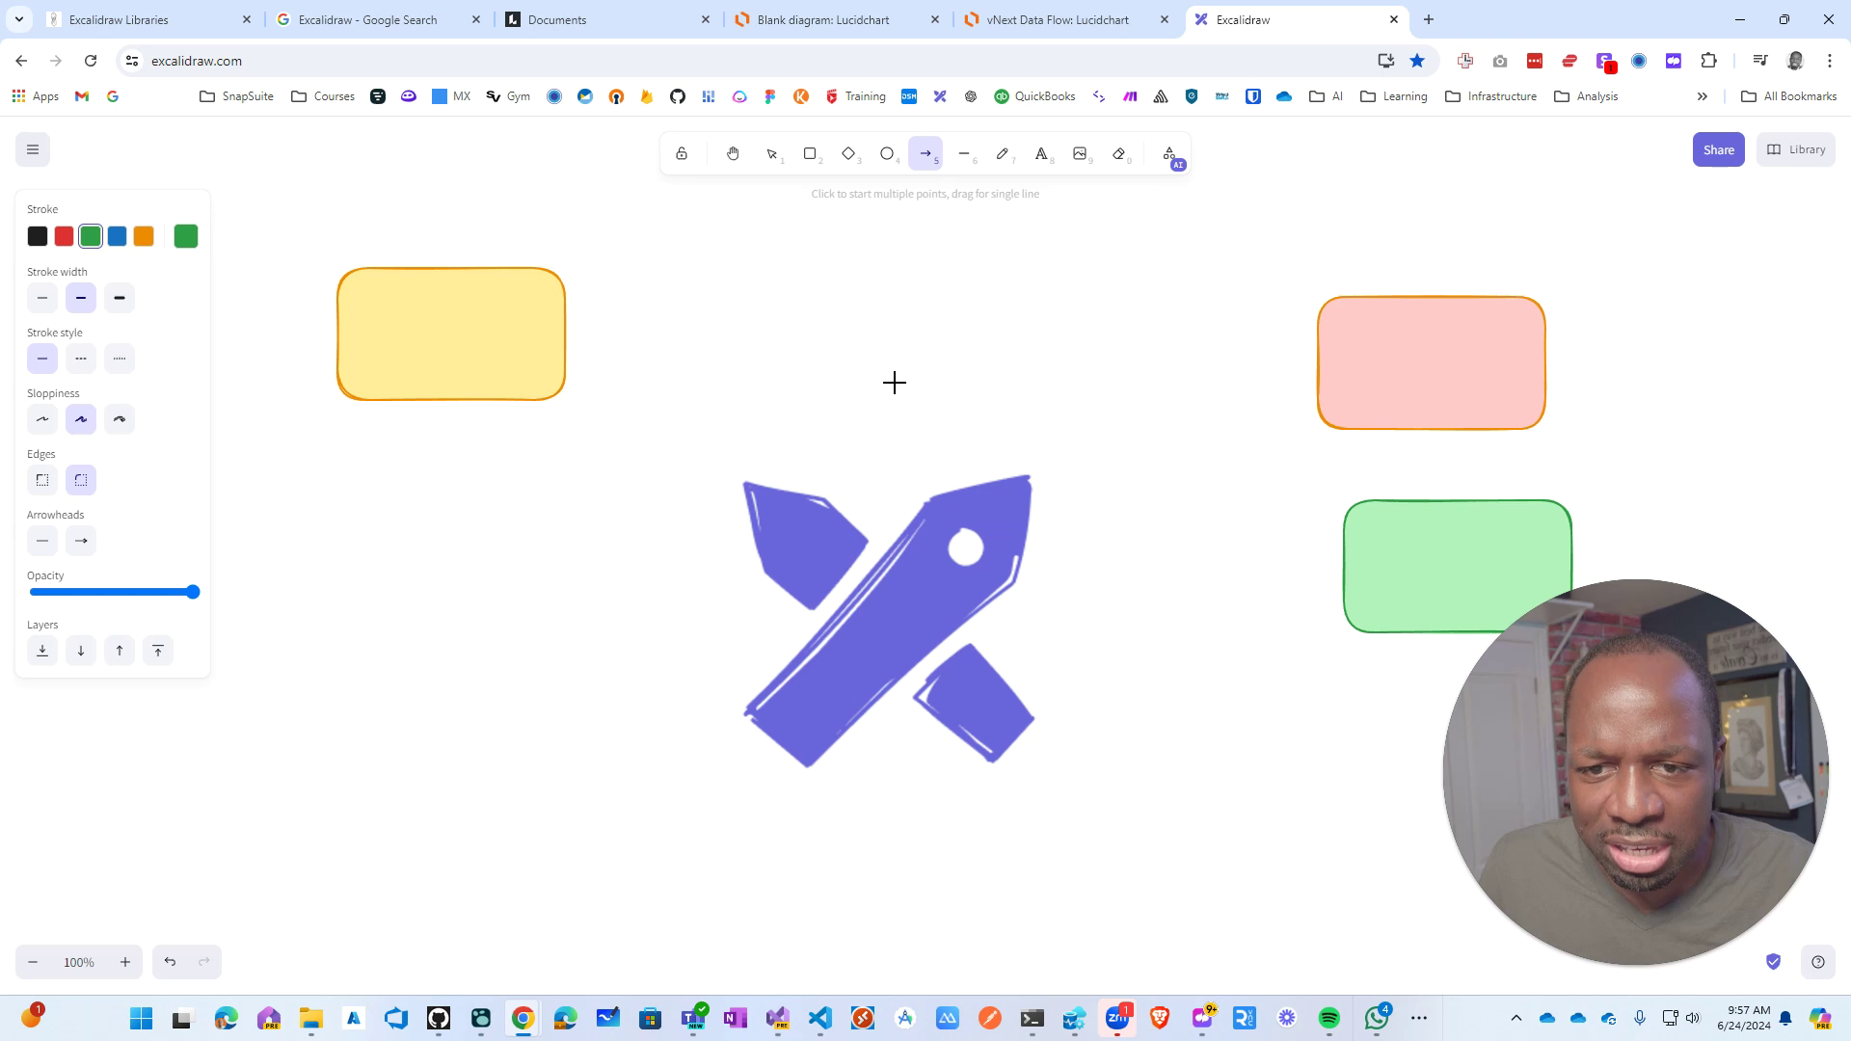
drag(921, 352, 906, 399)
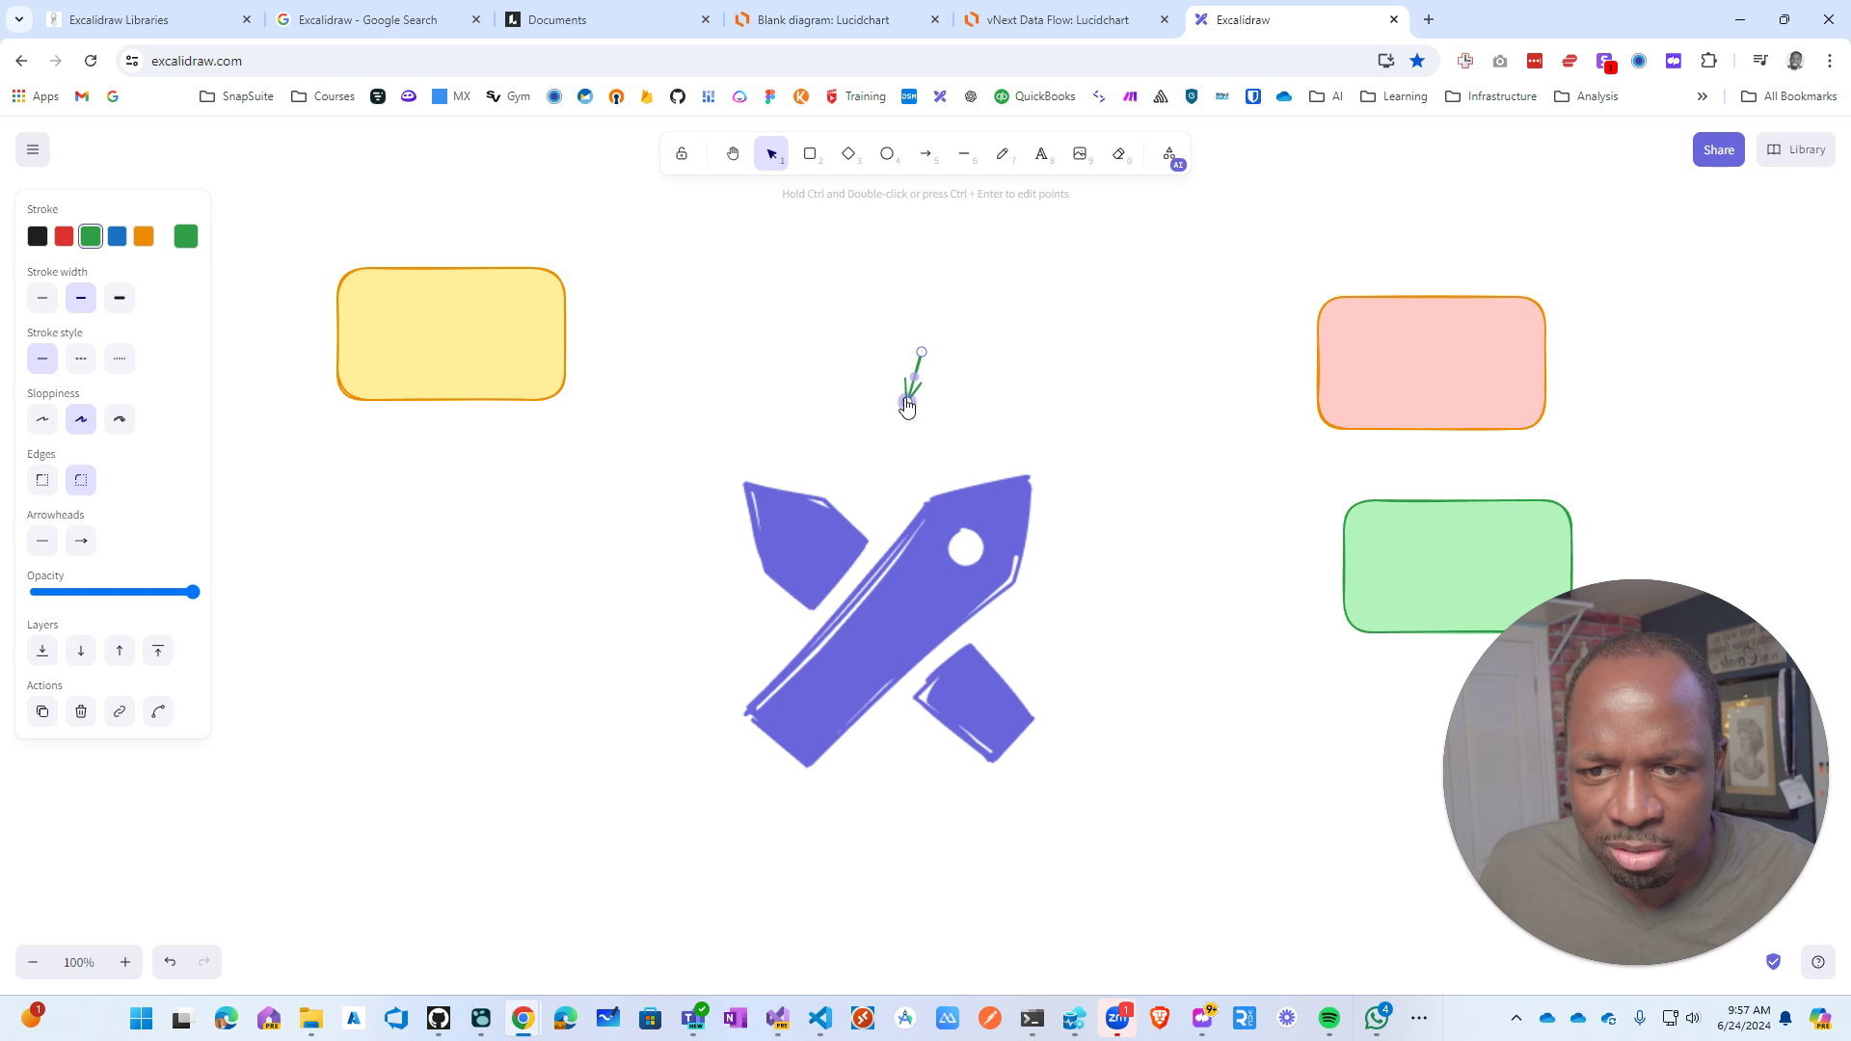
key(ctrl+z)
key(ctrl+z)
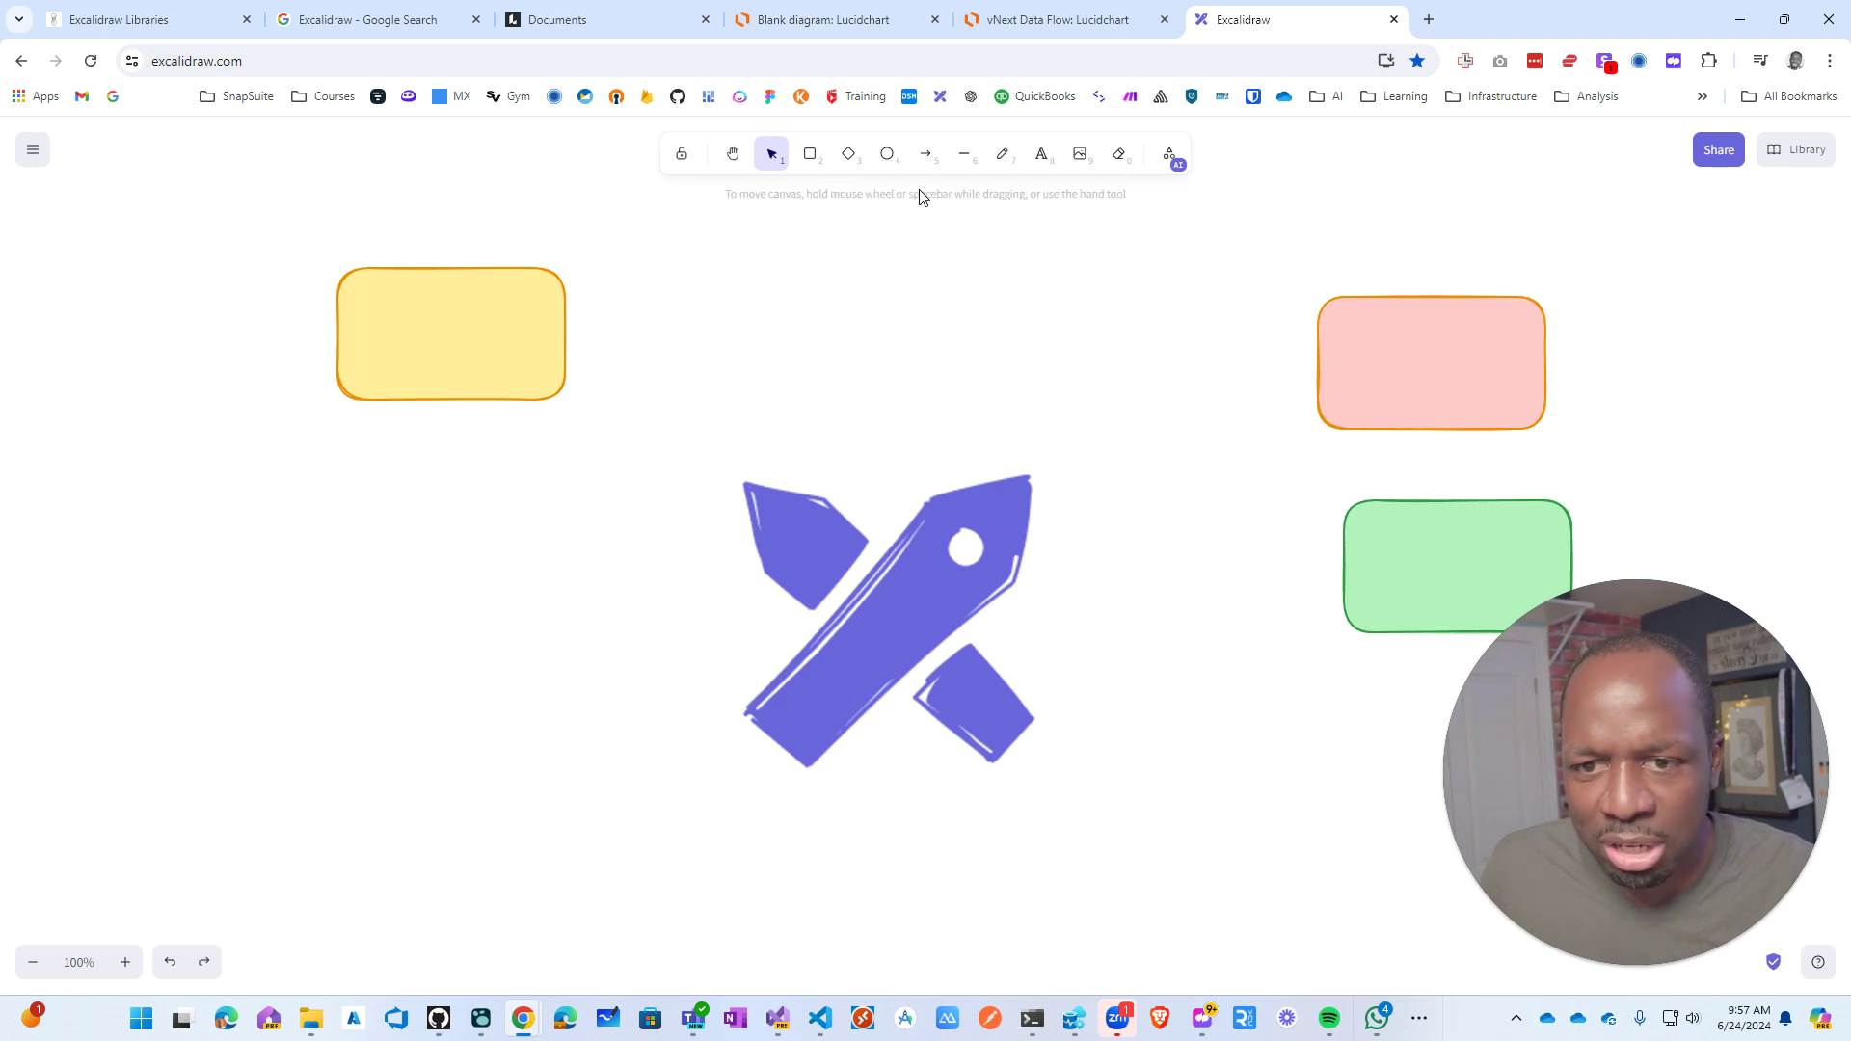
Step: Draw a green arrow down towards the logo, bend it to the left, and move it to point at the logo's hole
click(926, 156)
drag(932, 299, 942, 471)
drag(935, 386, 904, 390)
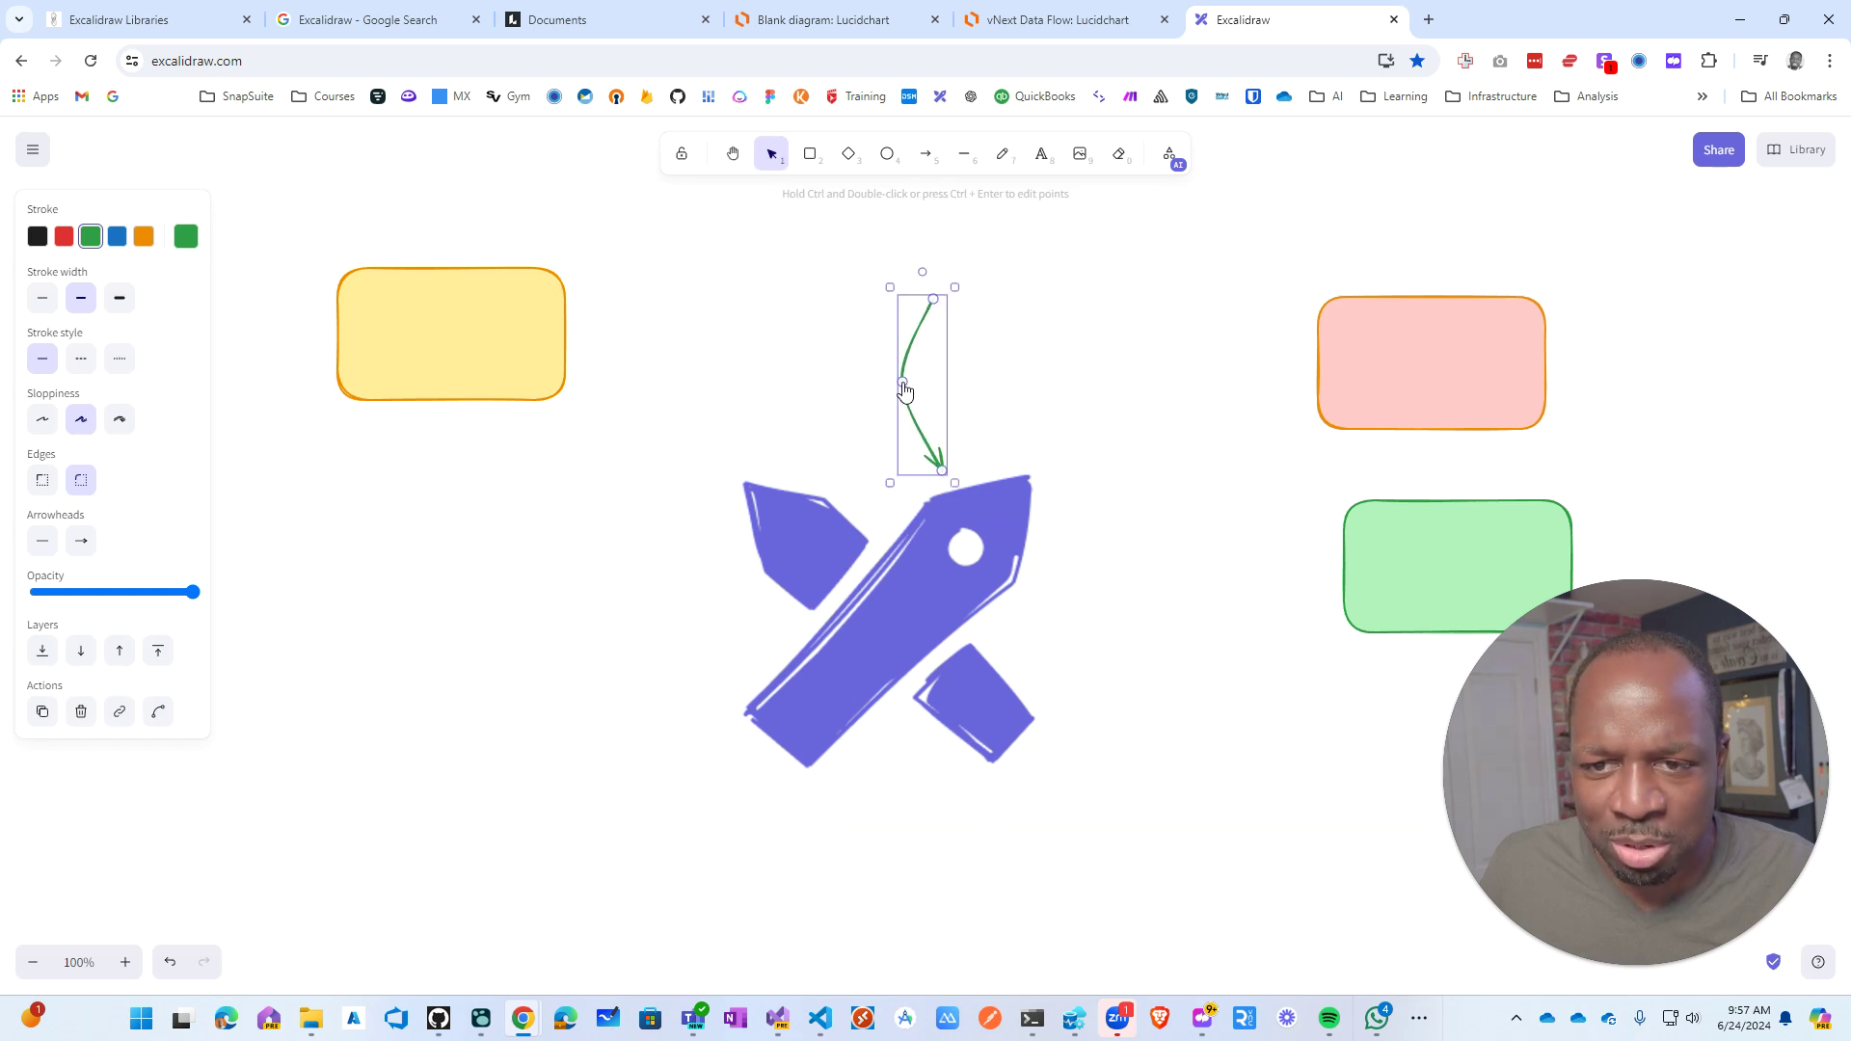
click(1008, 330)
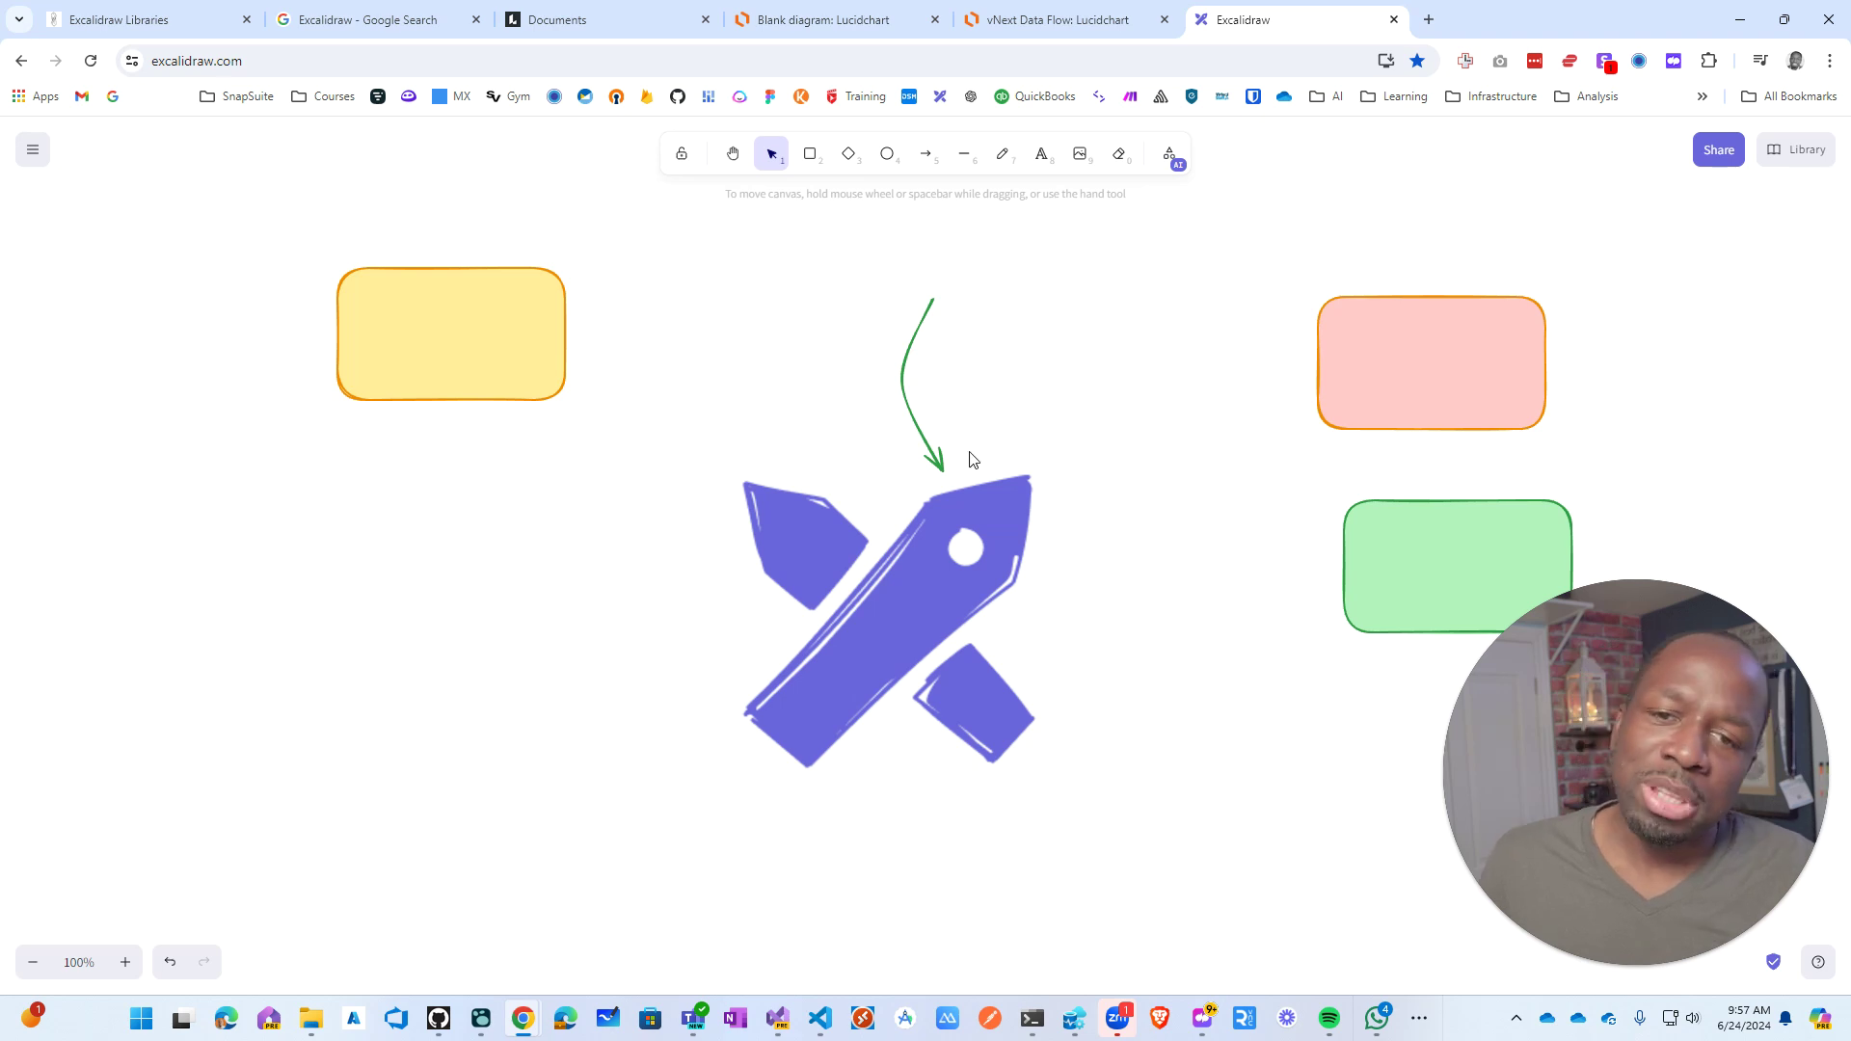
drag(904, 378, 917, 423)
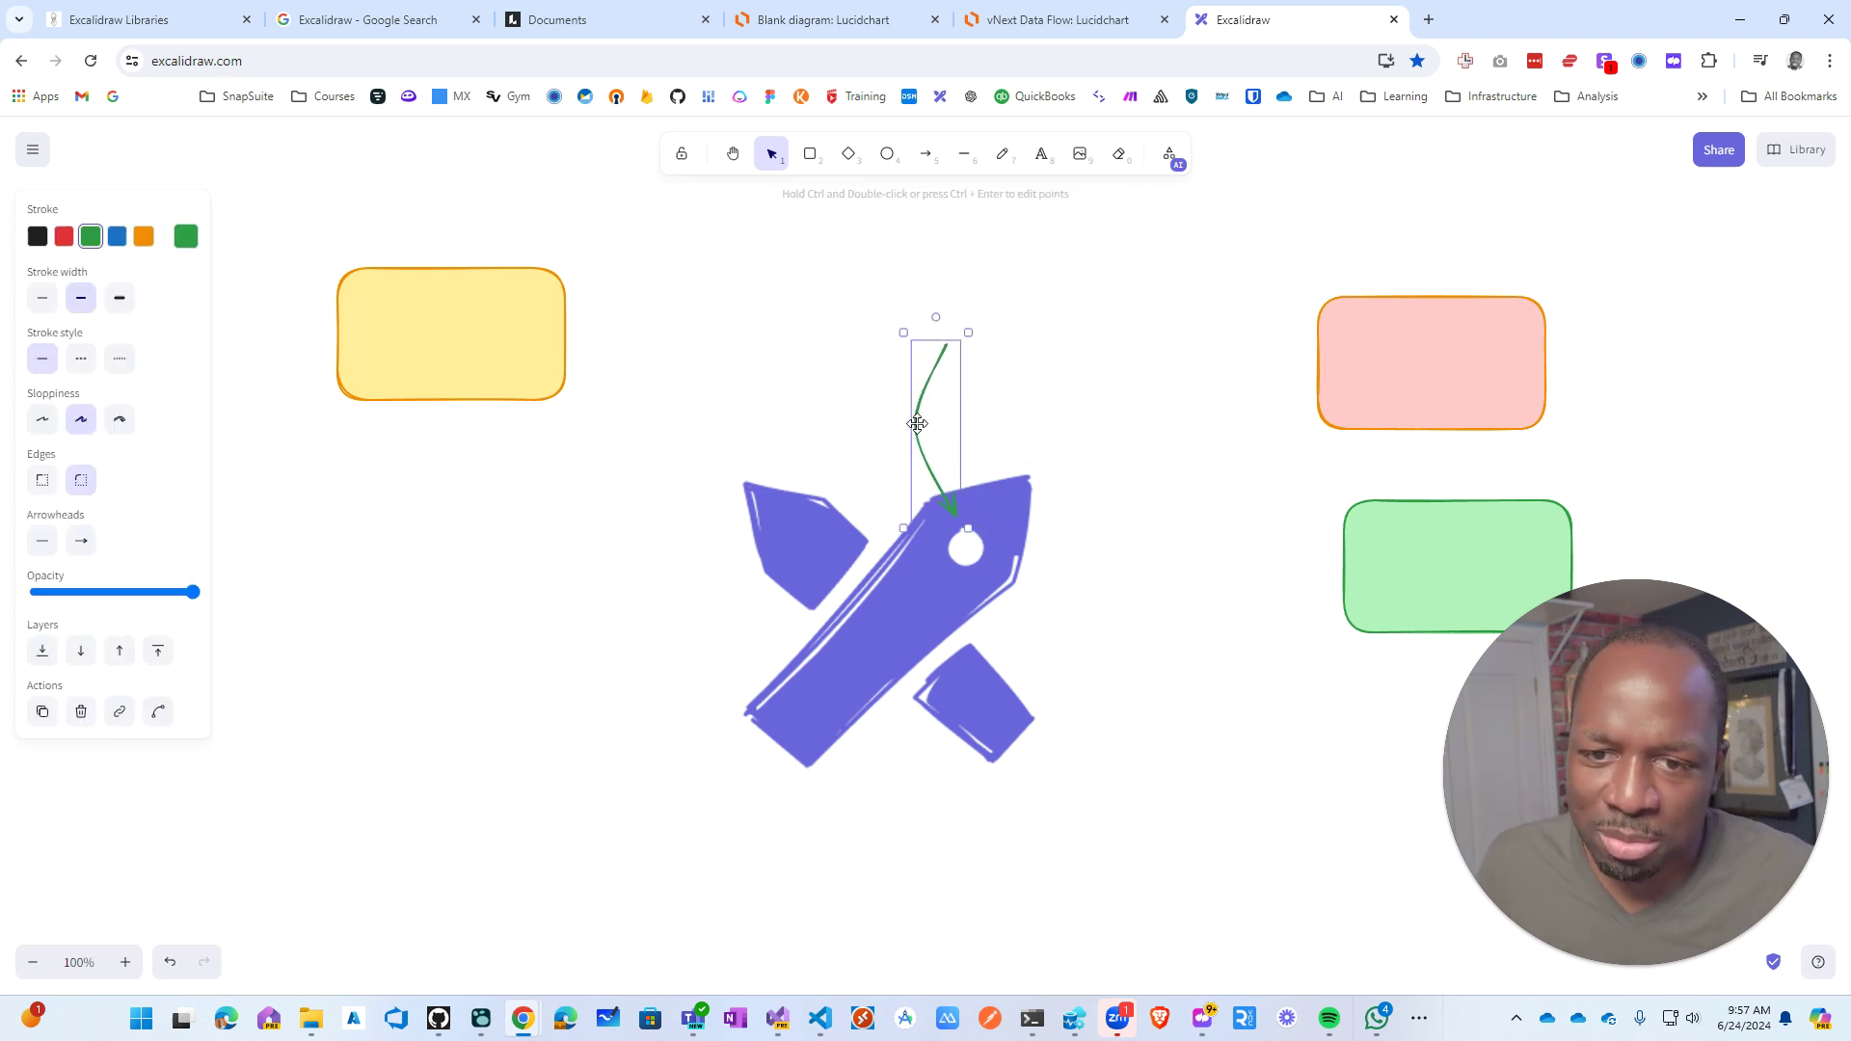
Step: Try a red stroke on the curved arrow and settle on black
click(64, 237)
click(1080, 309)
click(923, 391)
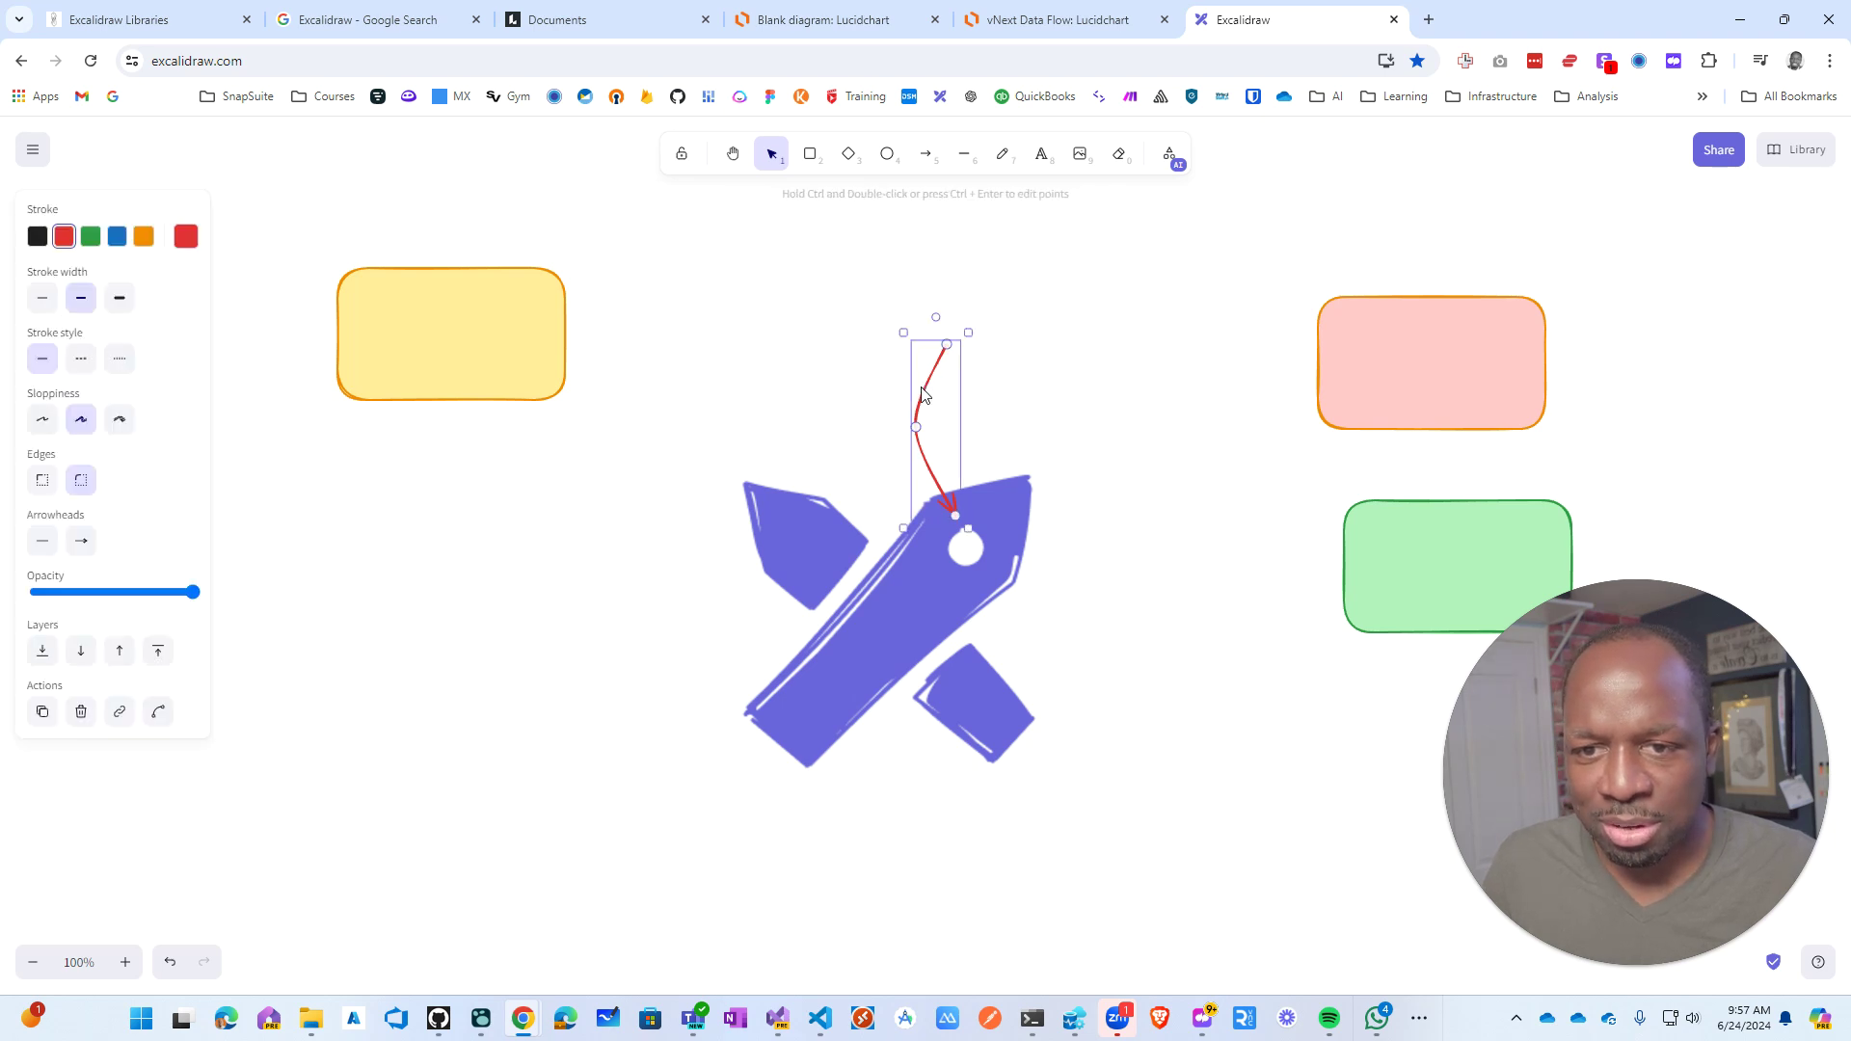
click(37, 236)
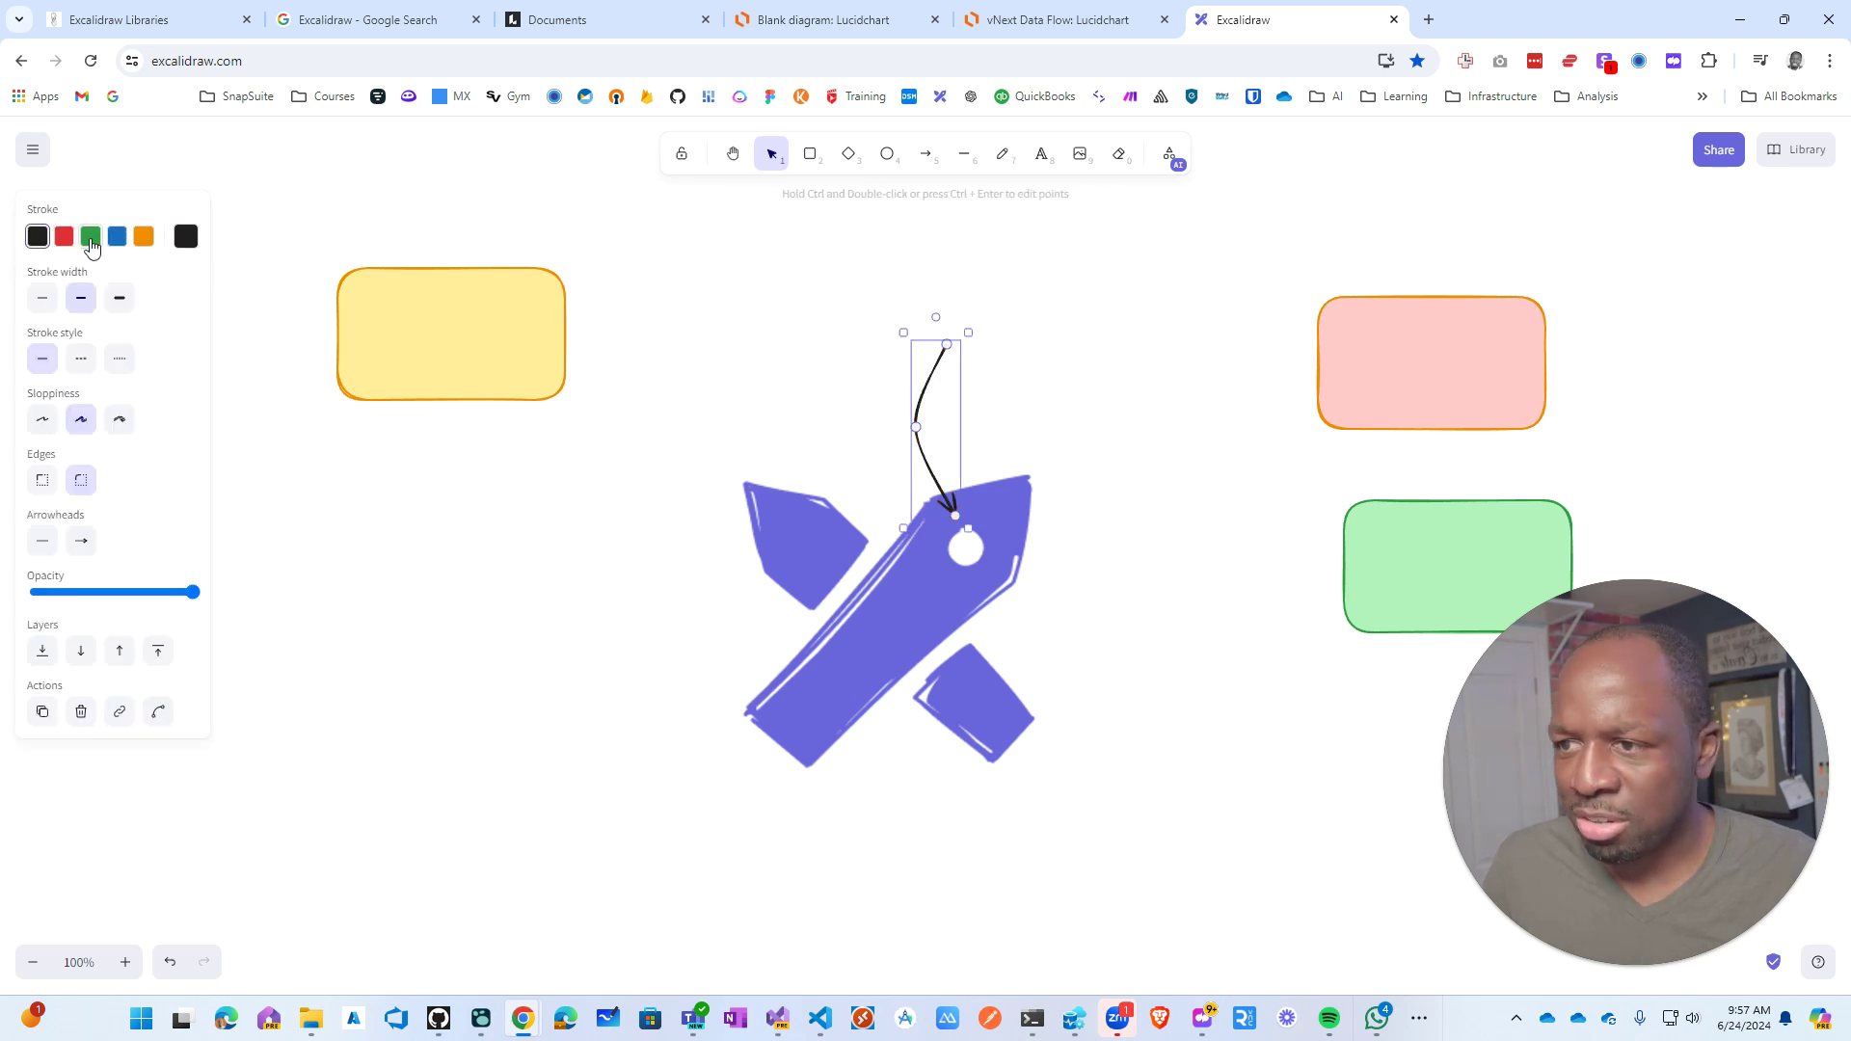
click(1056, 350)
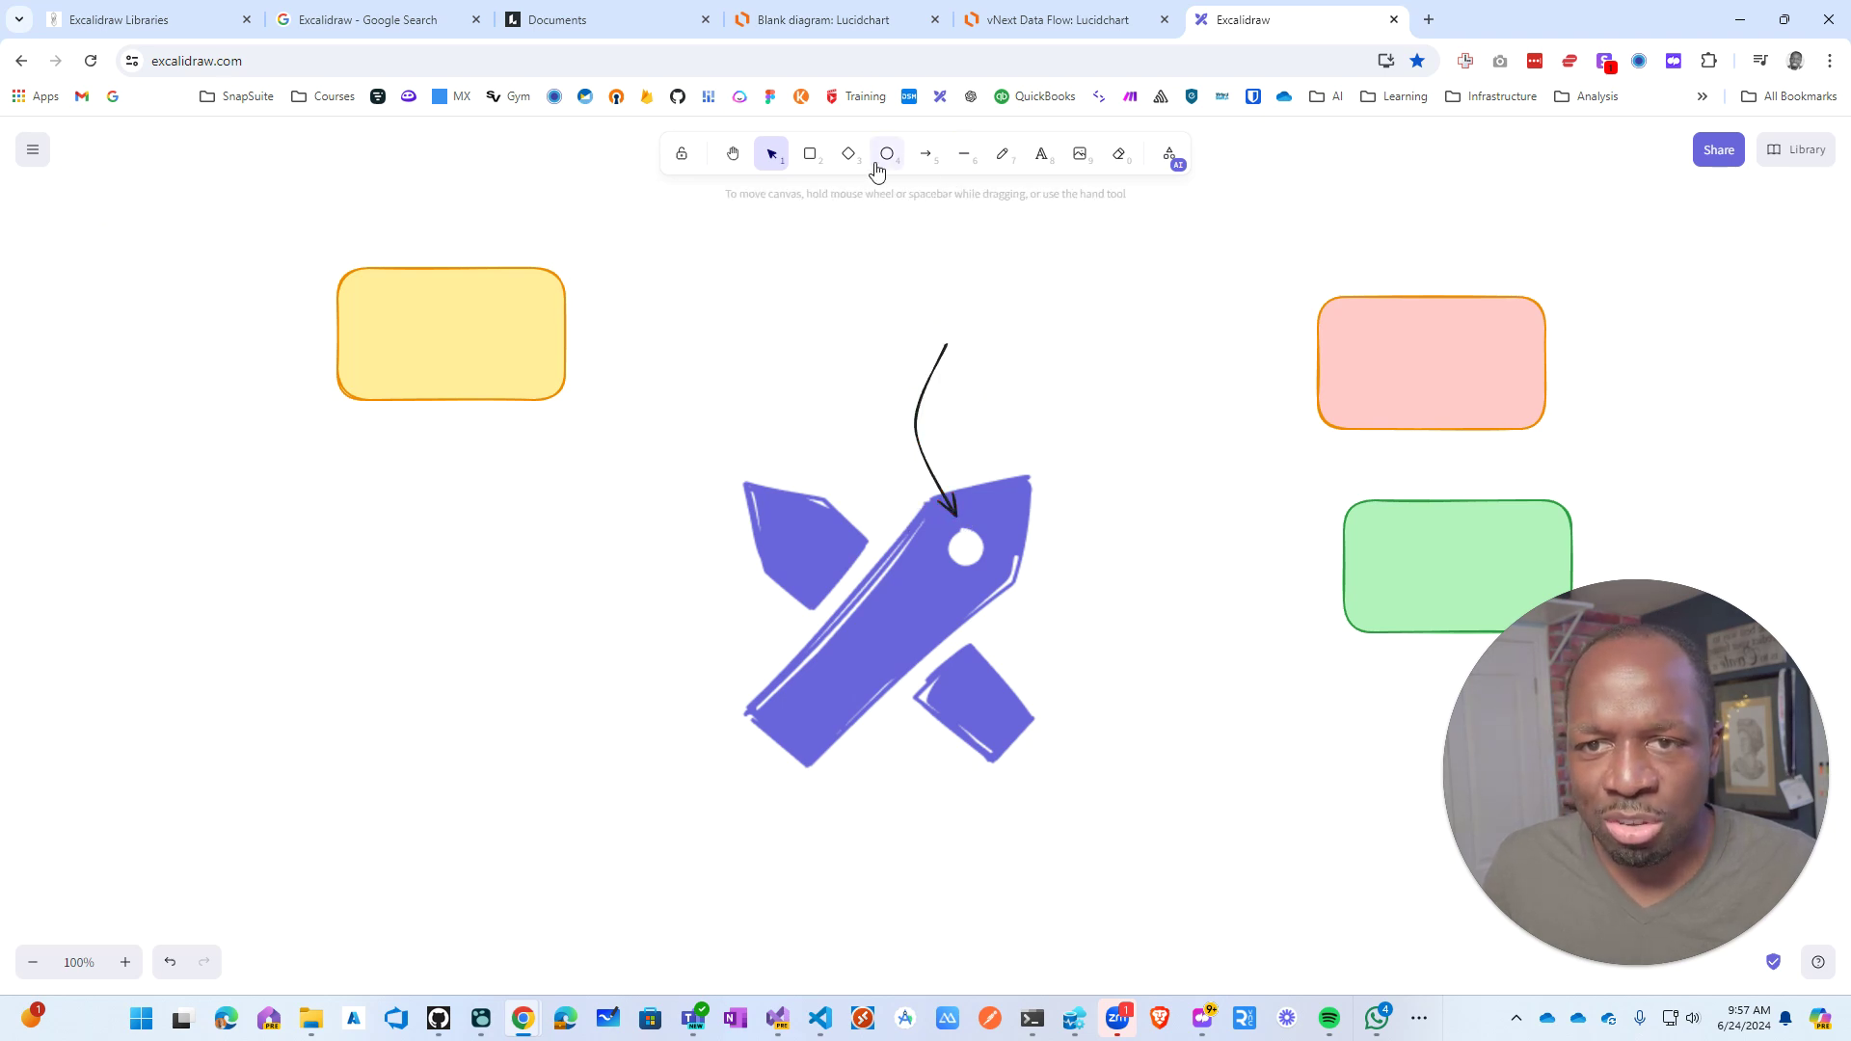
click(928, 157)
mouse_move(859, 879)
mouse_down()
mouse_move(900, 725)
mouse_move(905, 807)
mouse_up()
key(Escape)
key(ctrl+z)
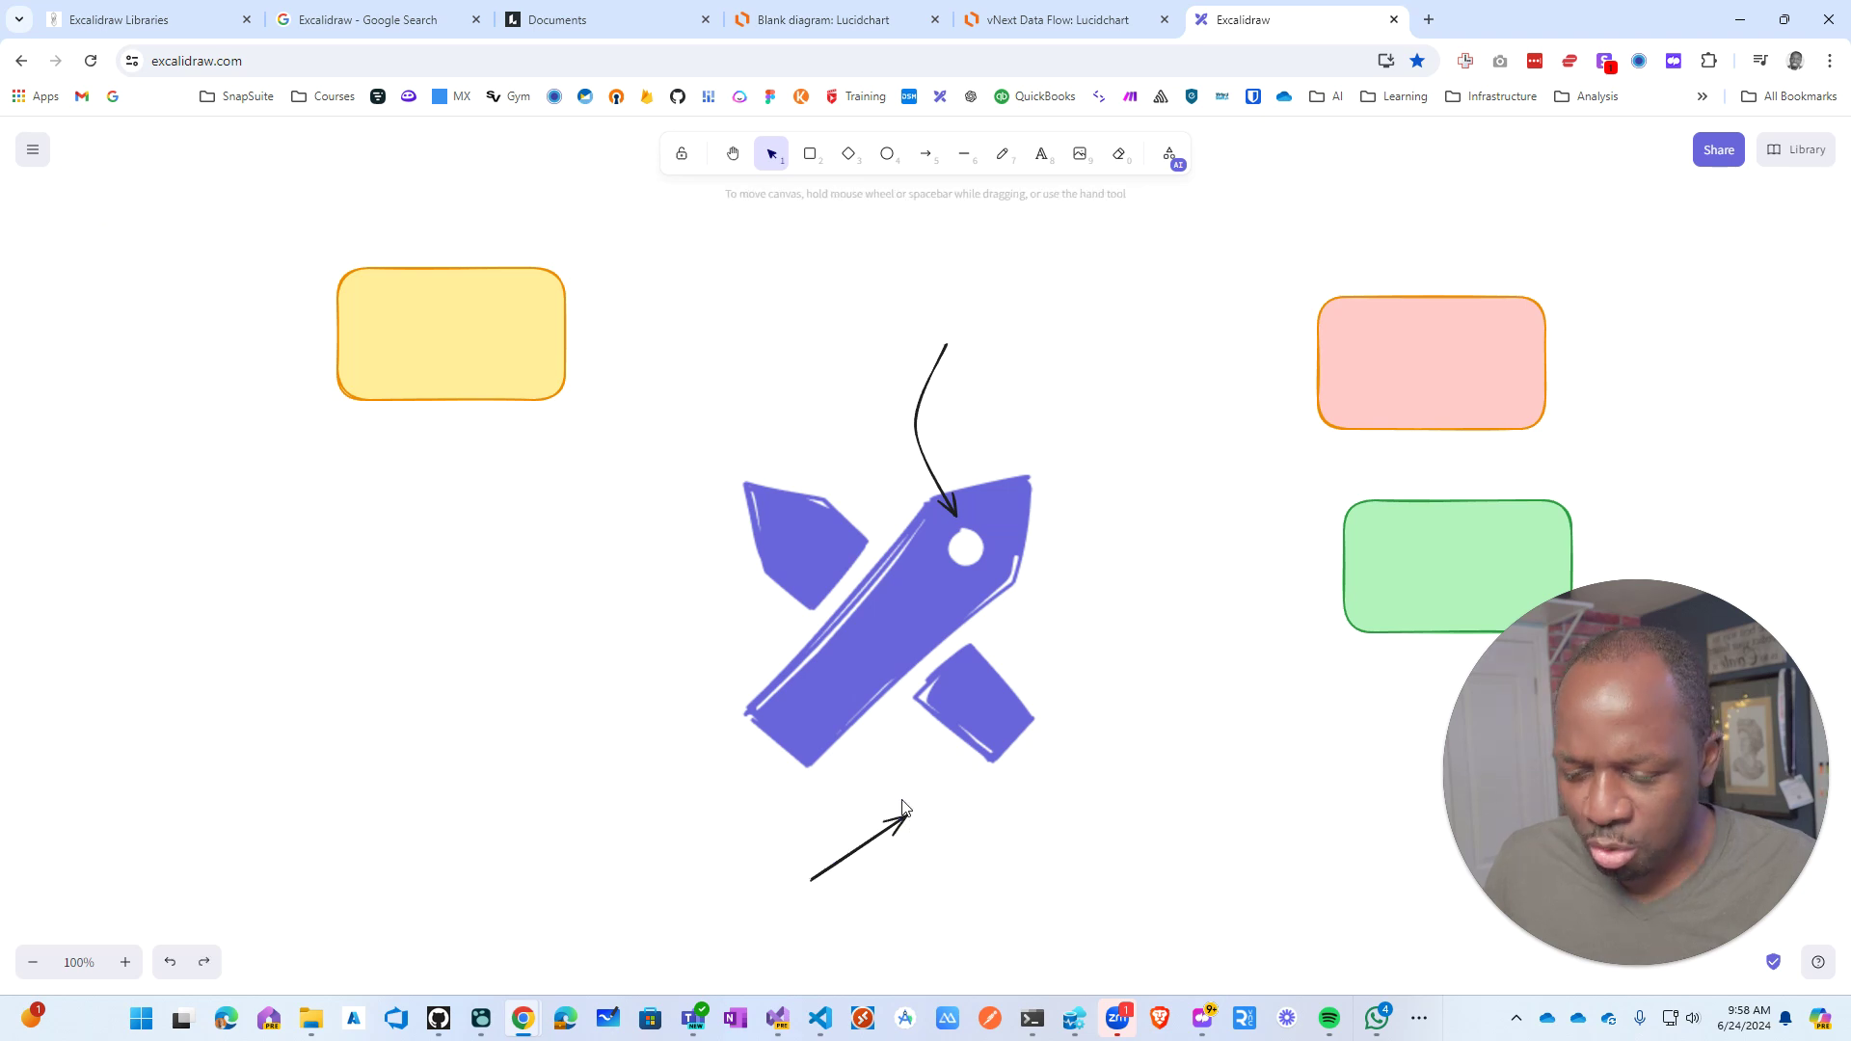
key(Delete)
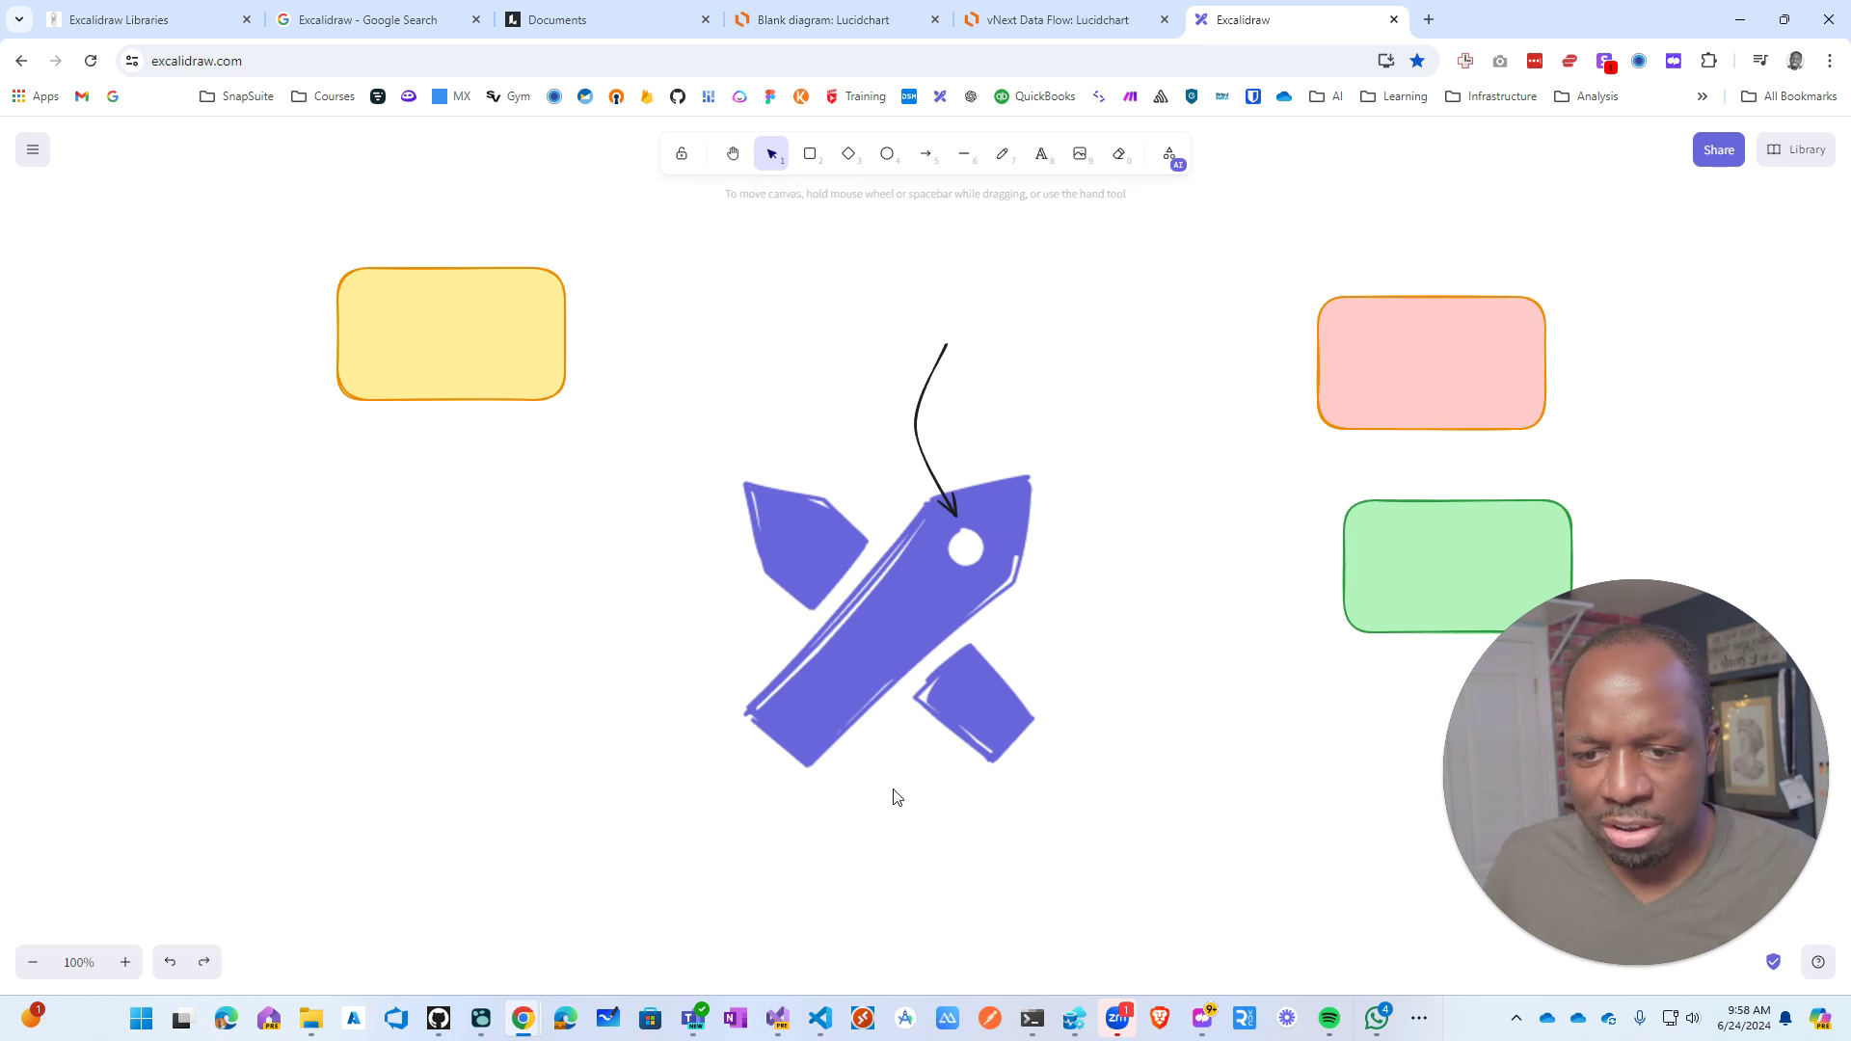
click(926, 154)
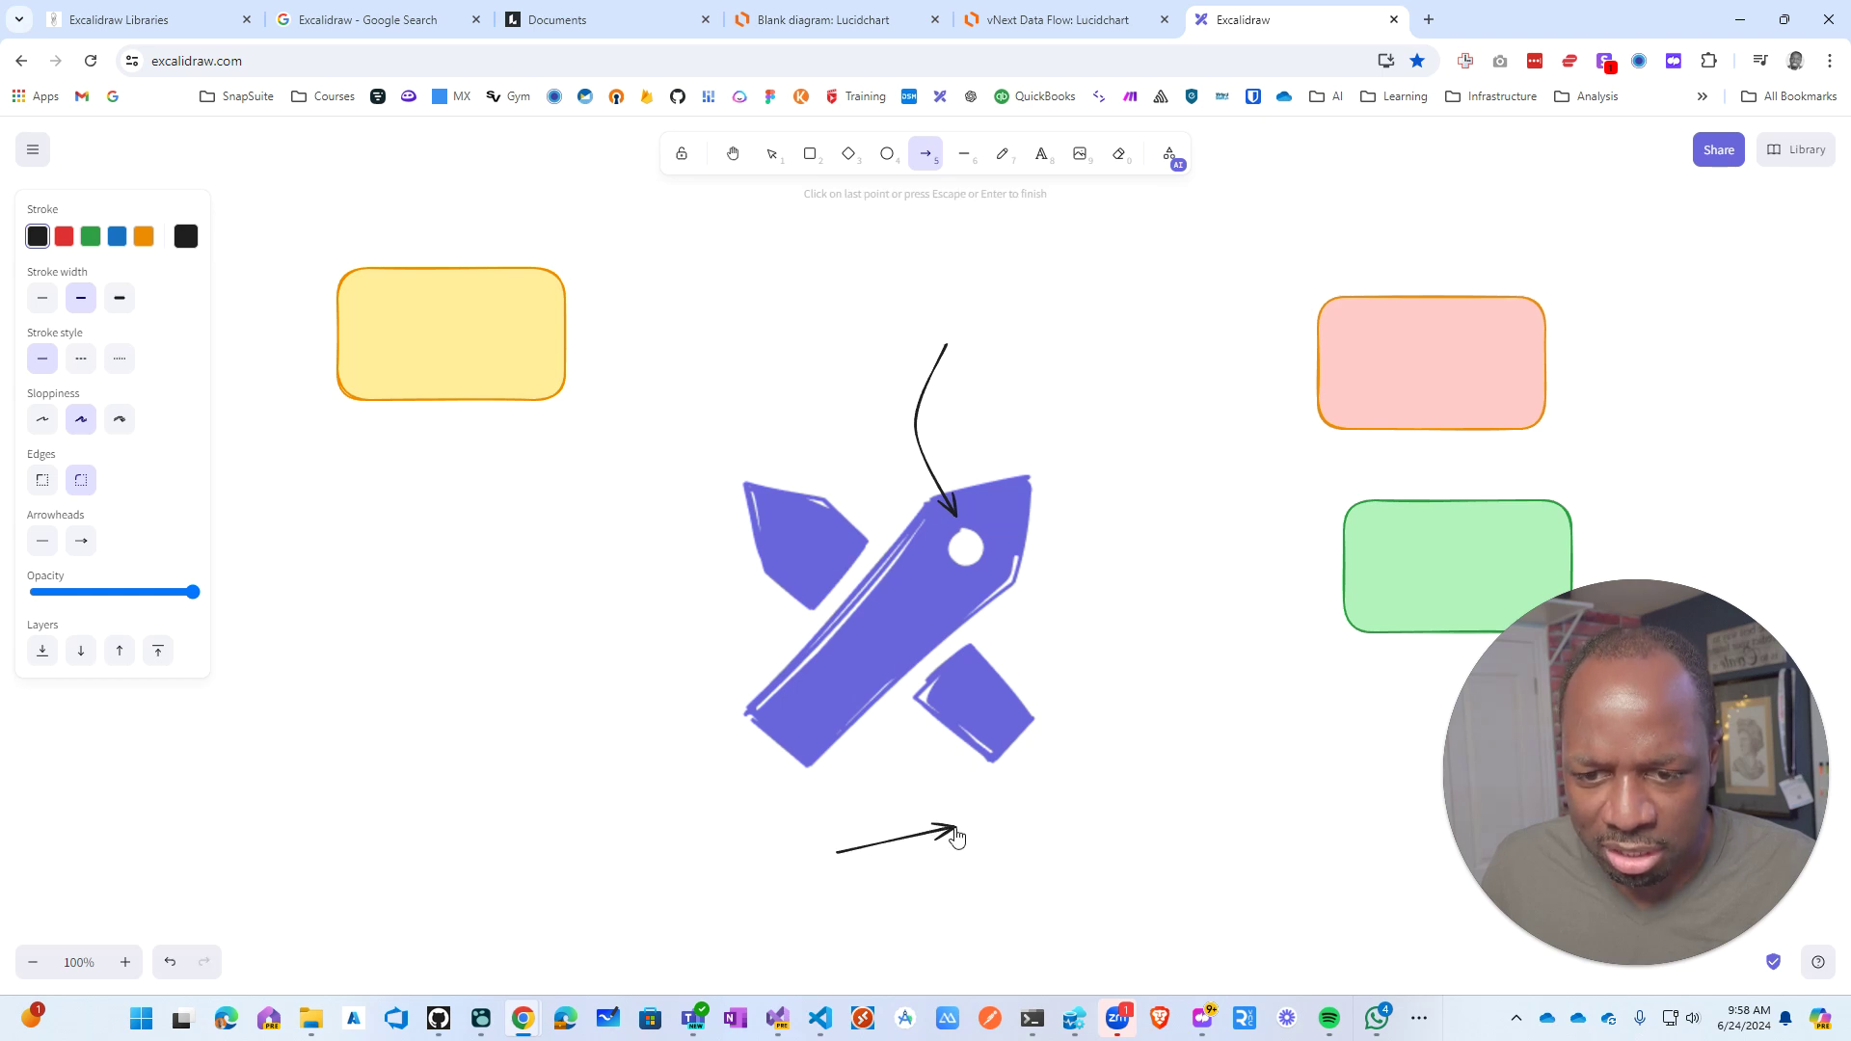
click(956, 828)
mouse_move(955, 829)
mouse_down()
mouse_move(958, 743)
mouse_move(934, 719)
mouse_move(938, 817)
mouse_up()
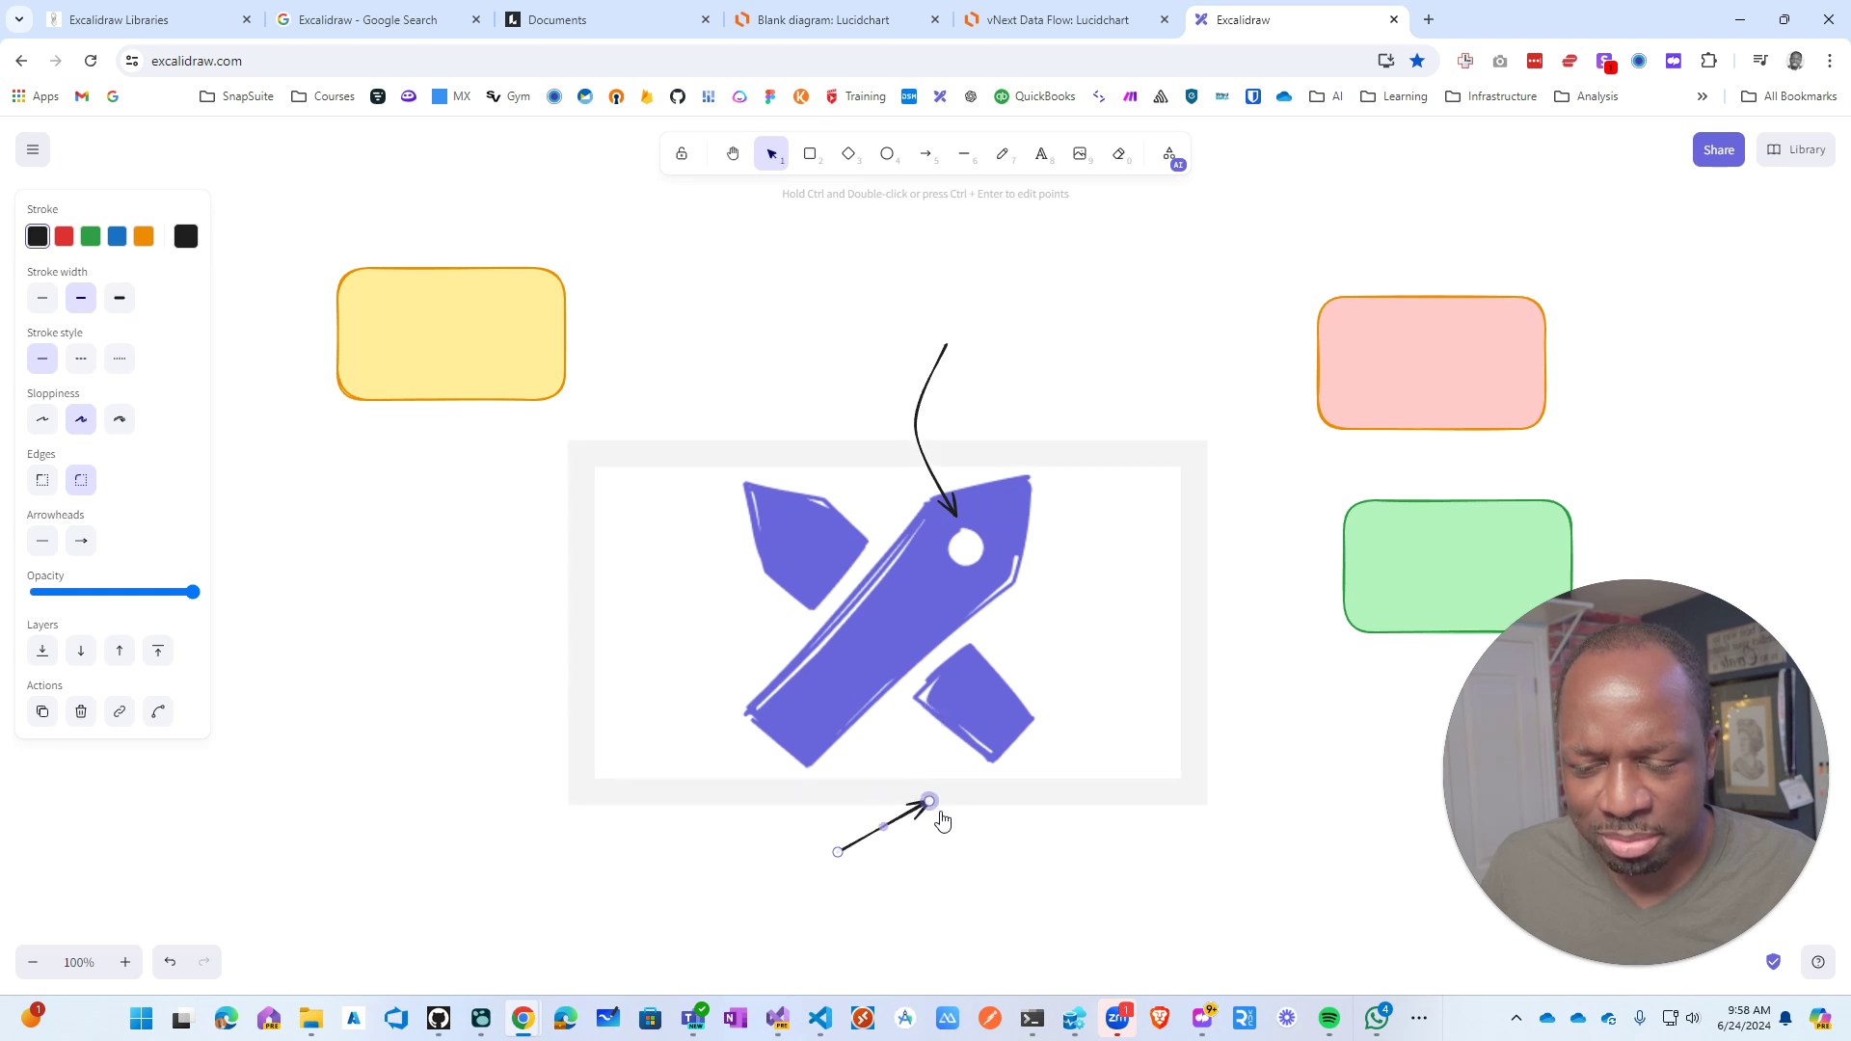
key(ctrl+z)
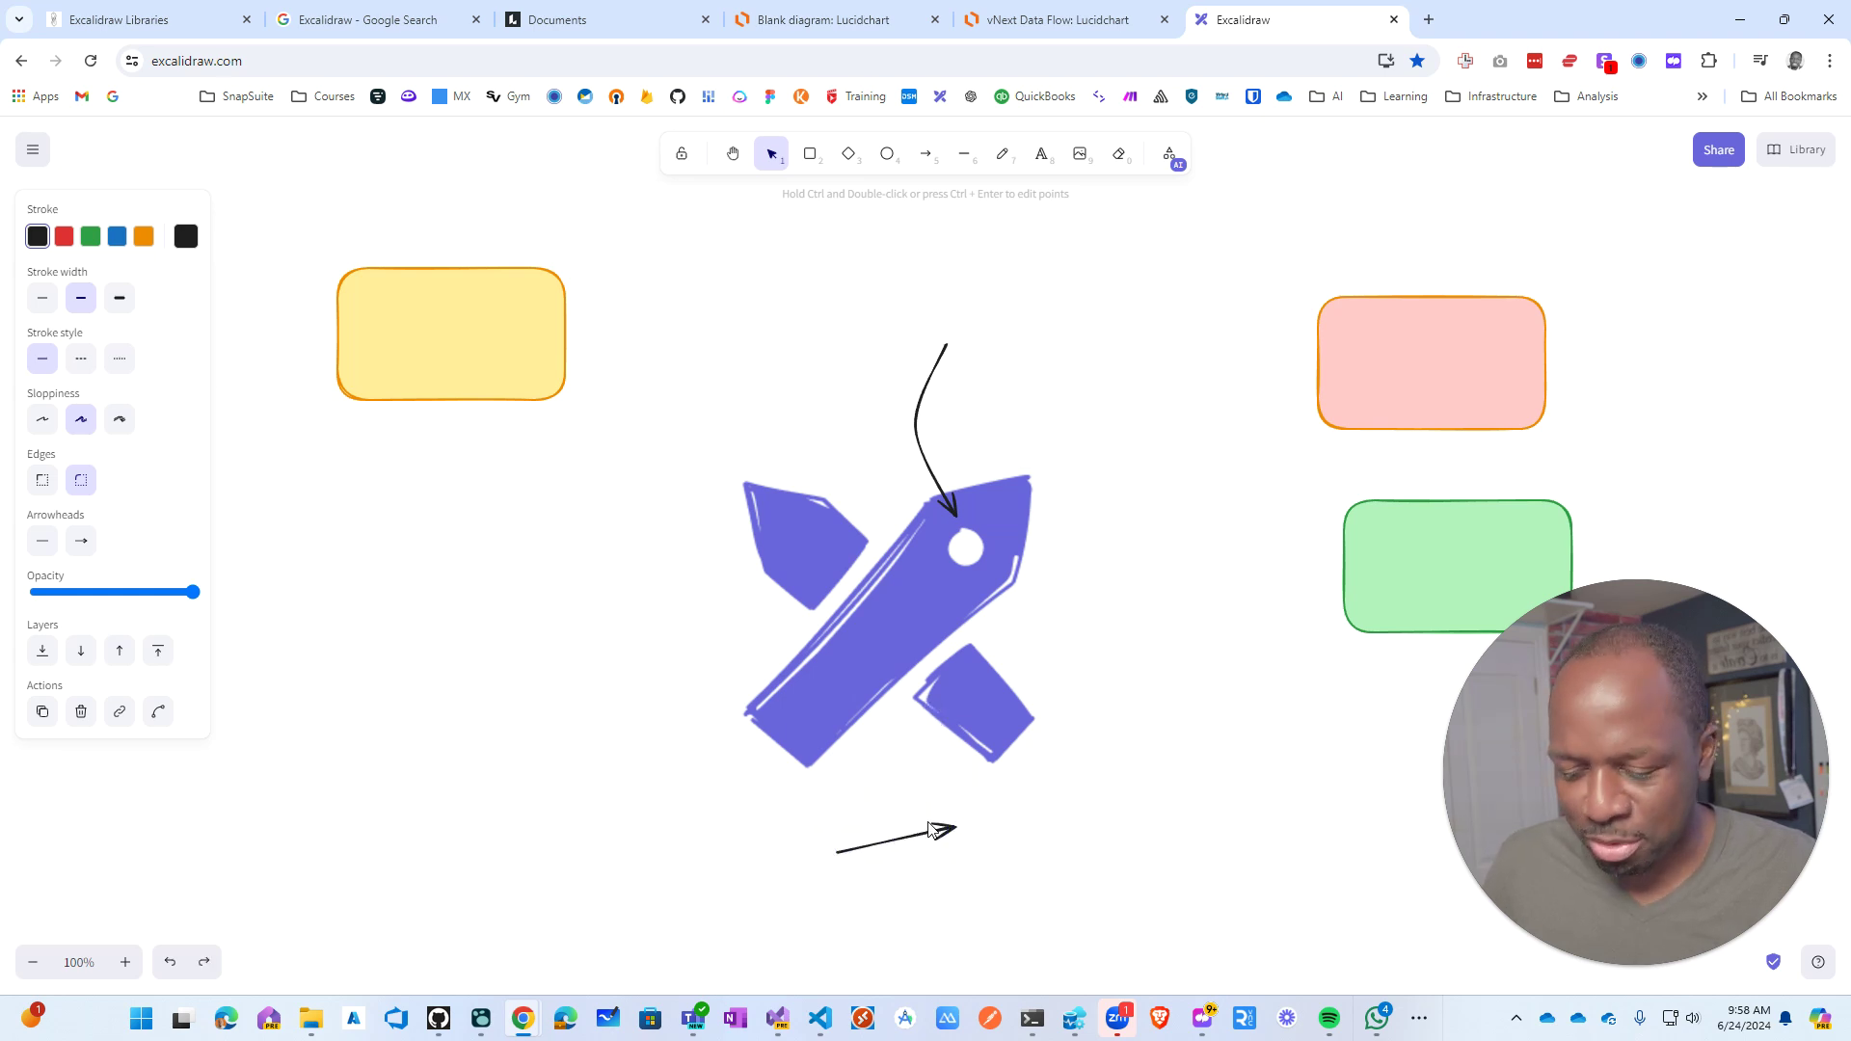
key(Delete)
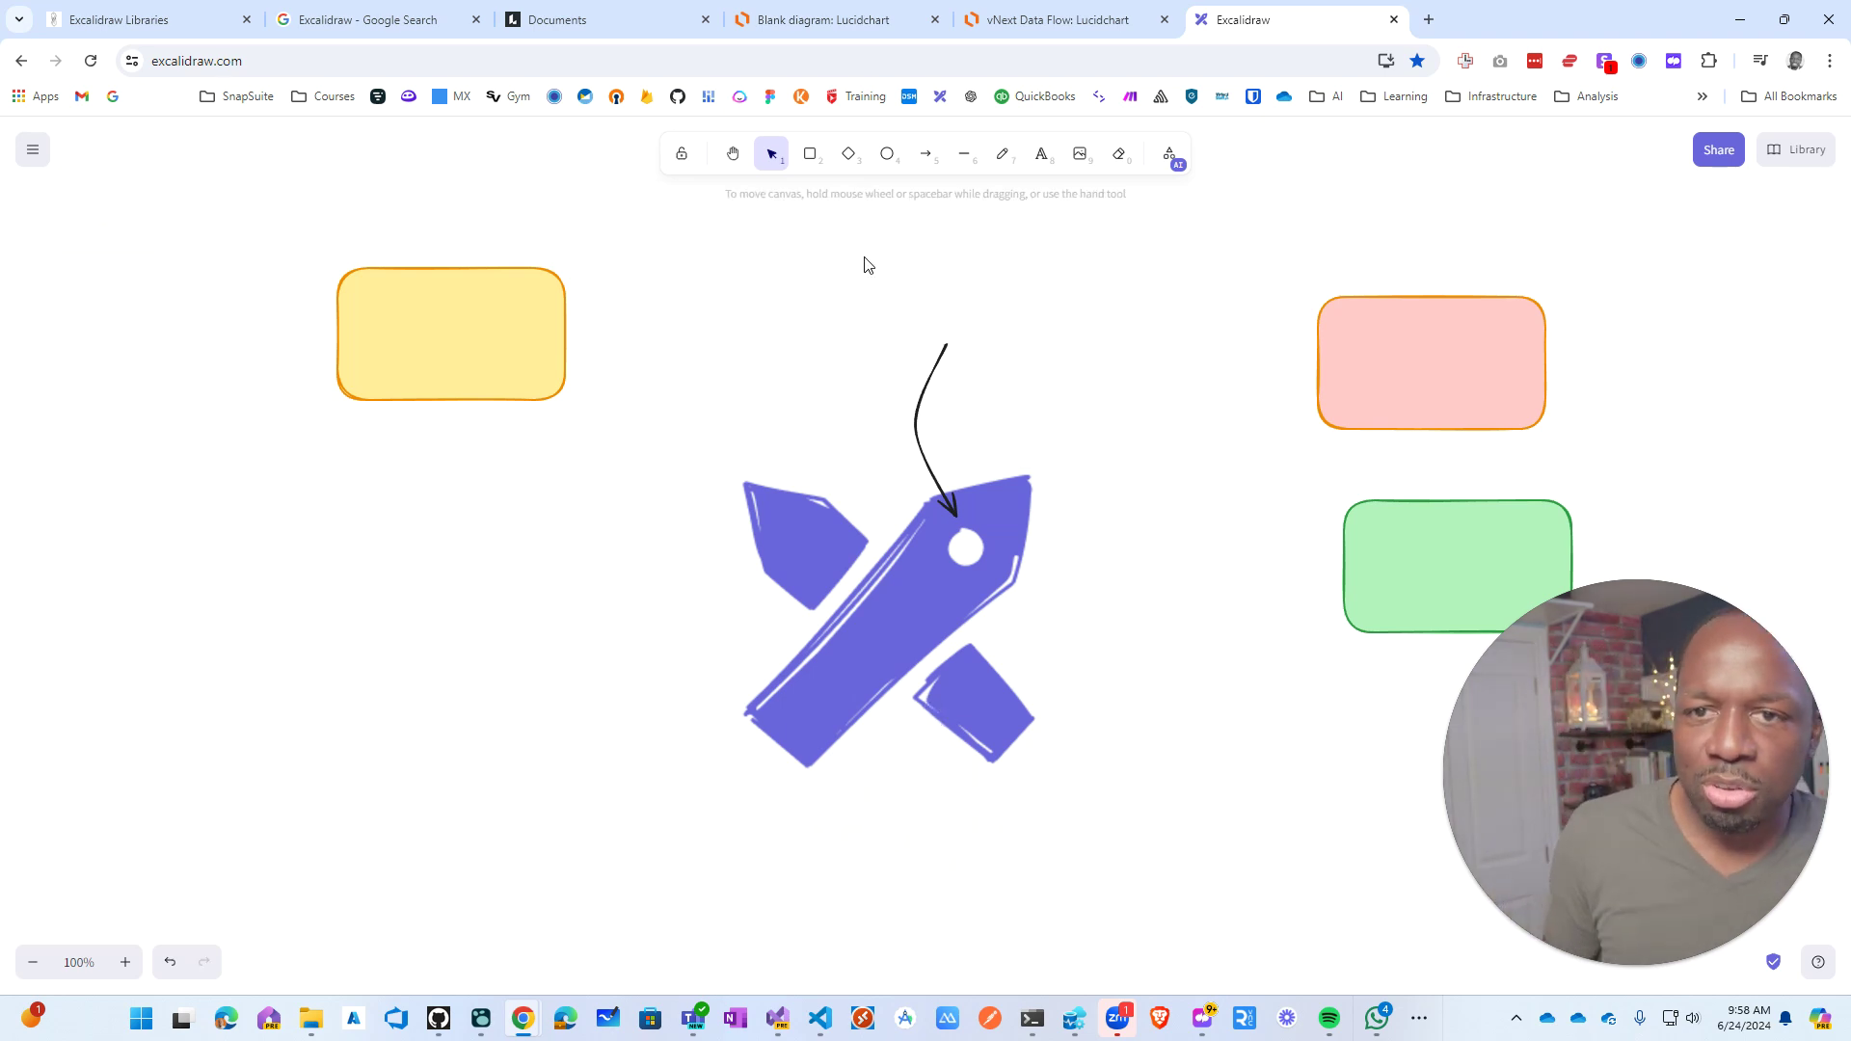
Step: Try a winding multi-point arrow across the logo and around the red and green rectangles, and delete it
click(926, 156)
click(437, 500)
click(642, 396)
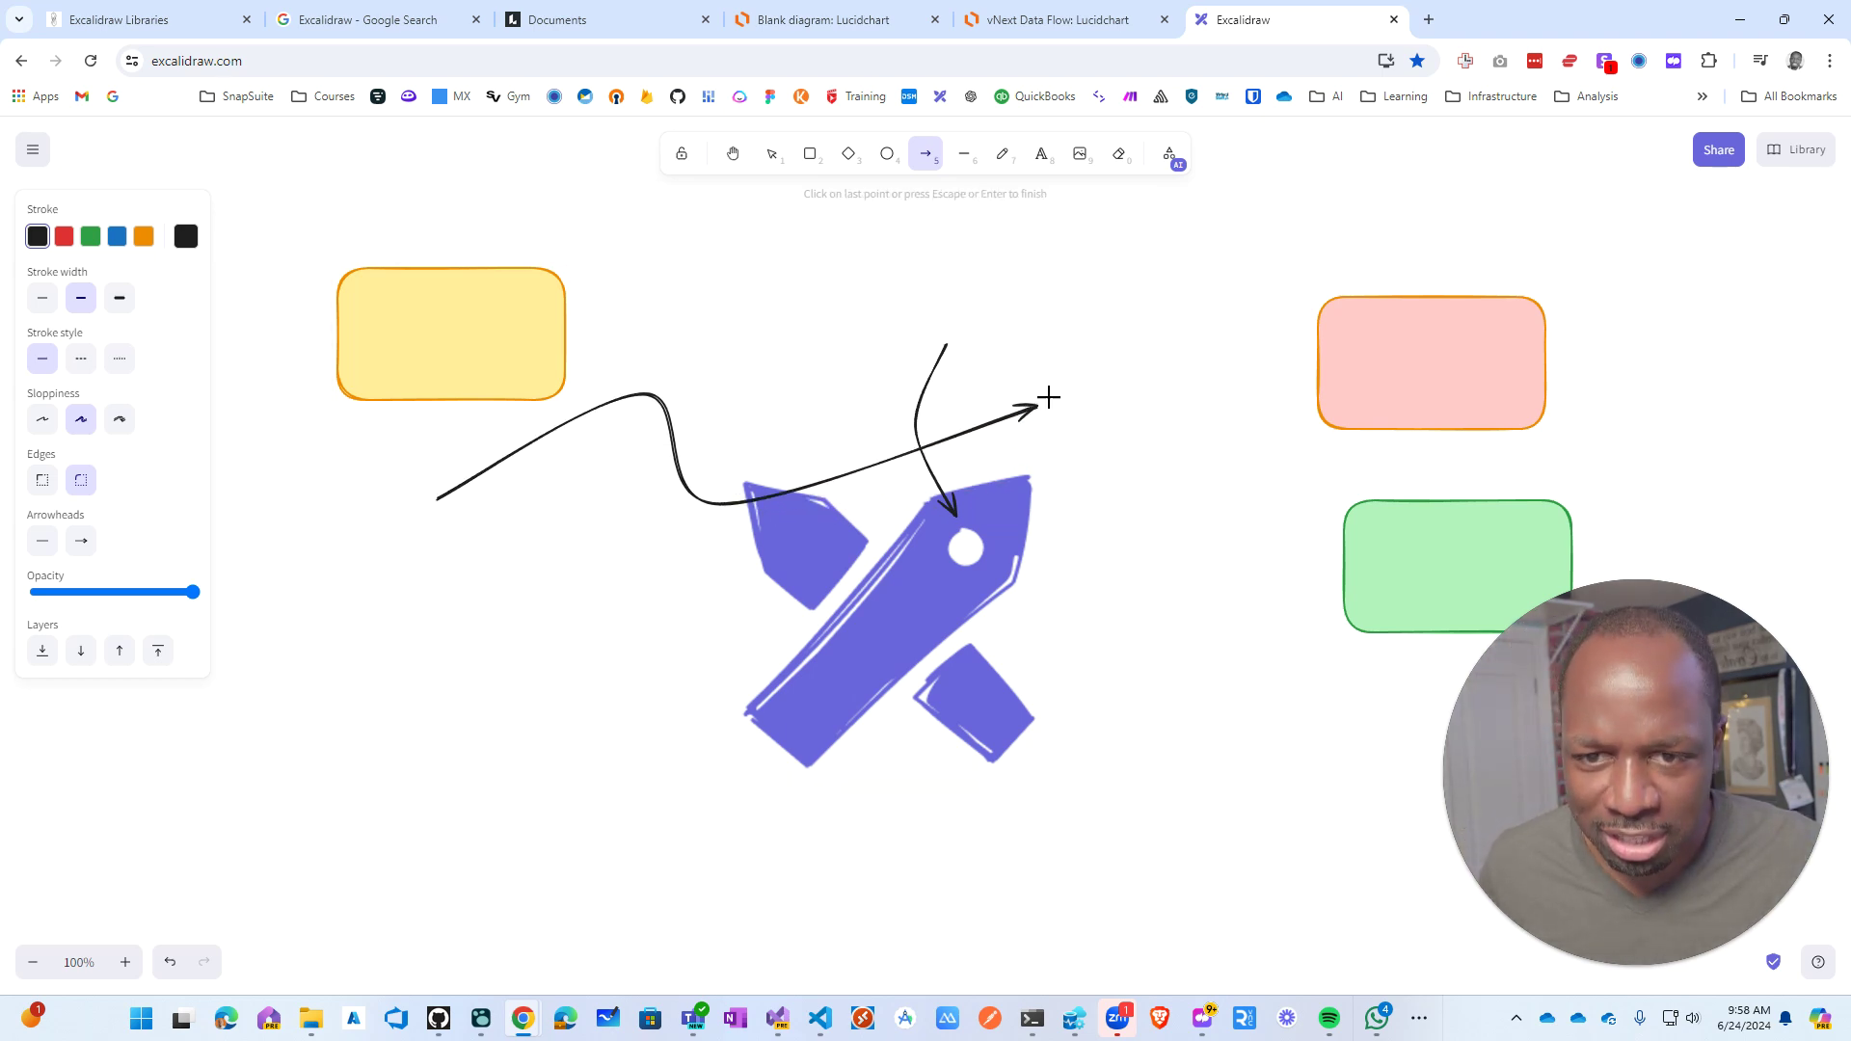
click(1689, 371)
click(1228, 512)
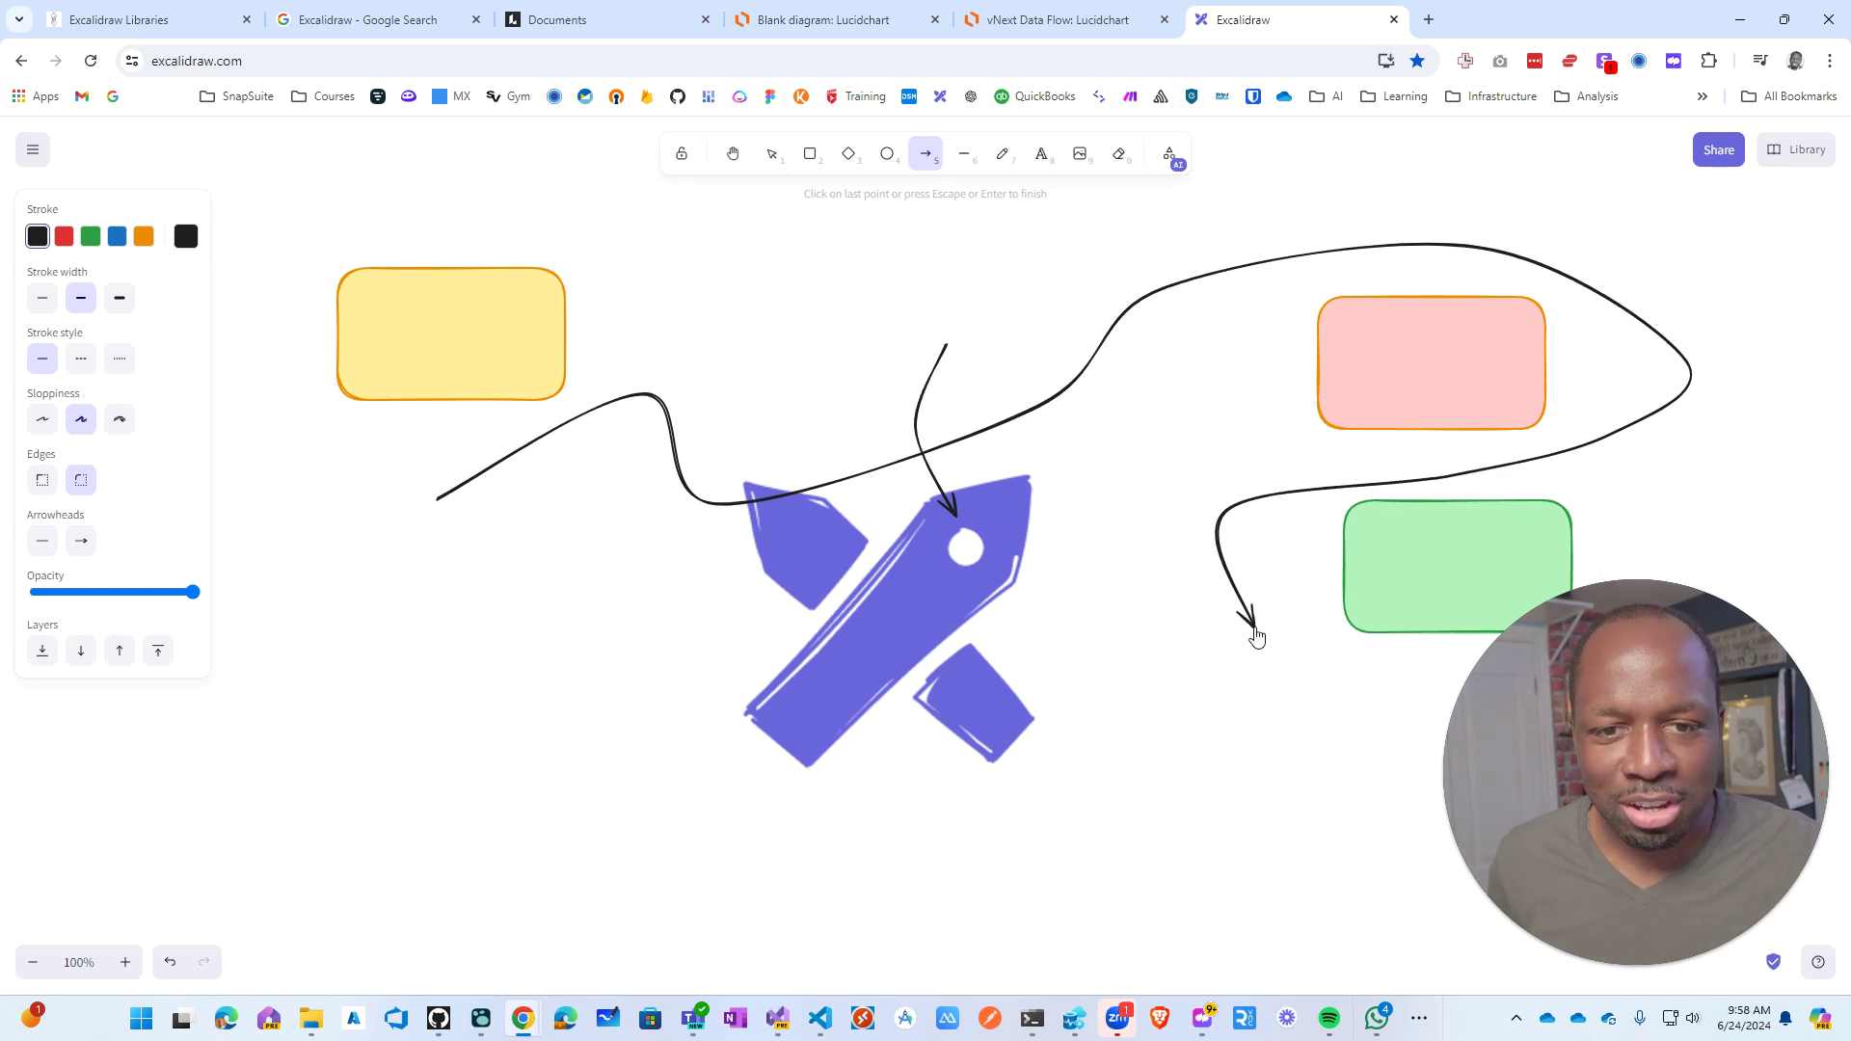
click(1320, 702)
click(1383, 665)
click(1225, 666)
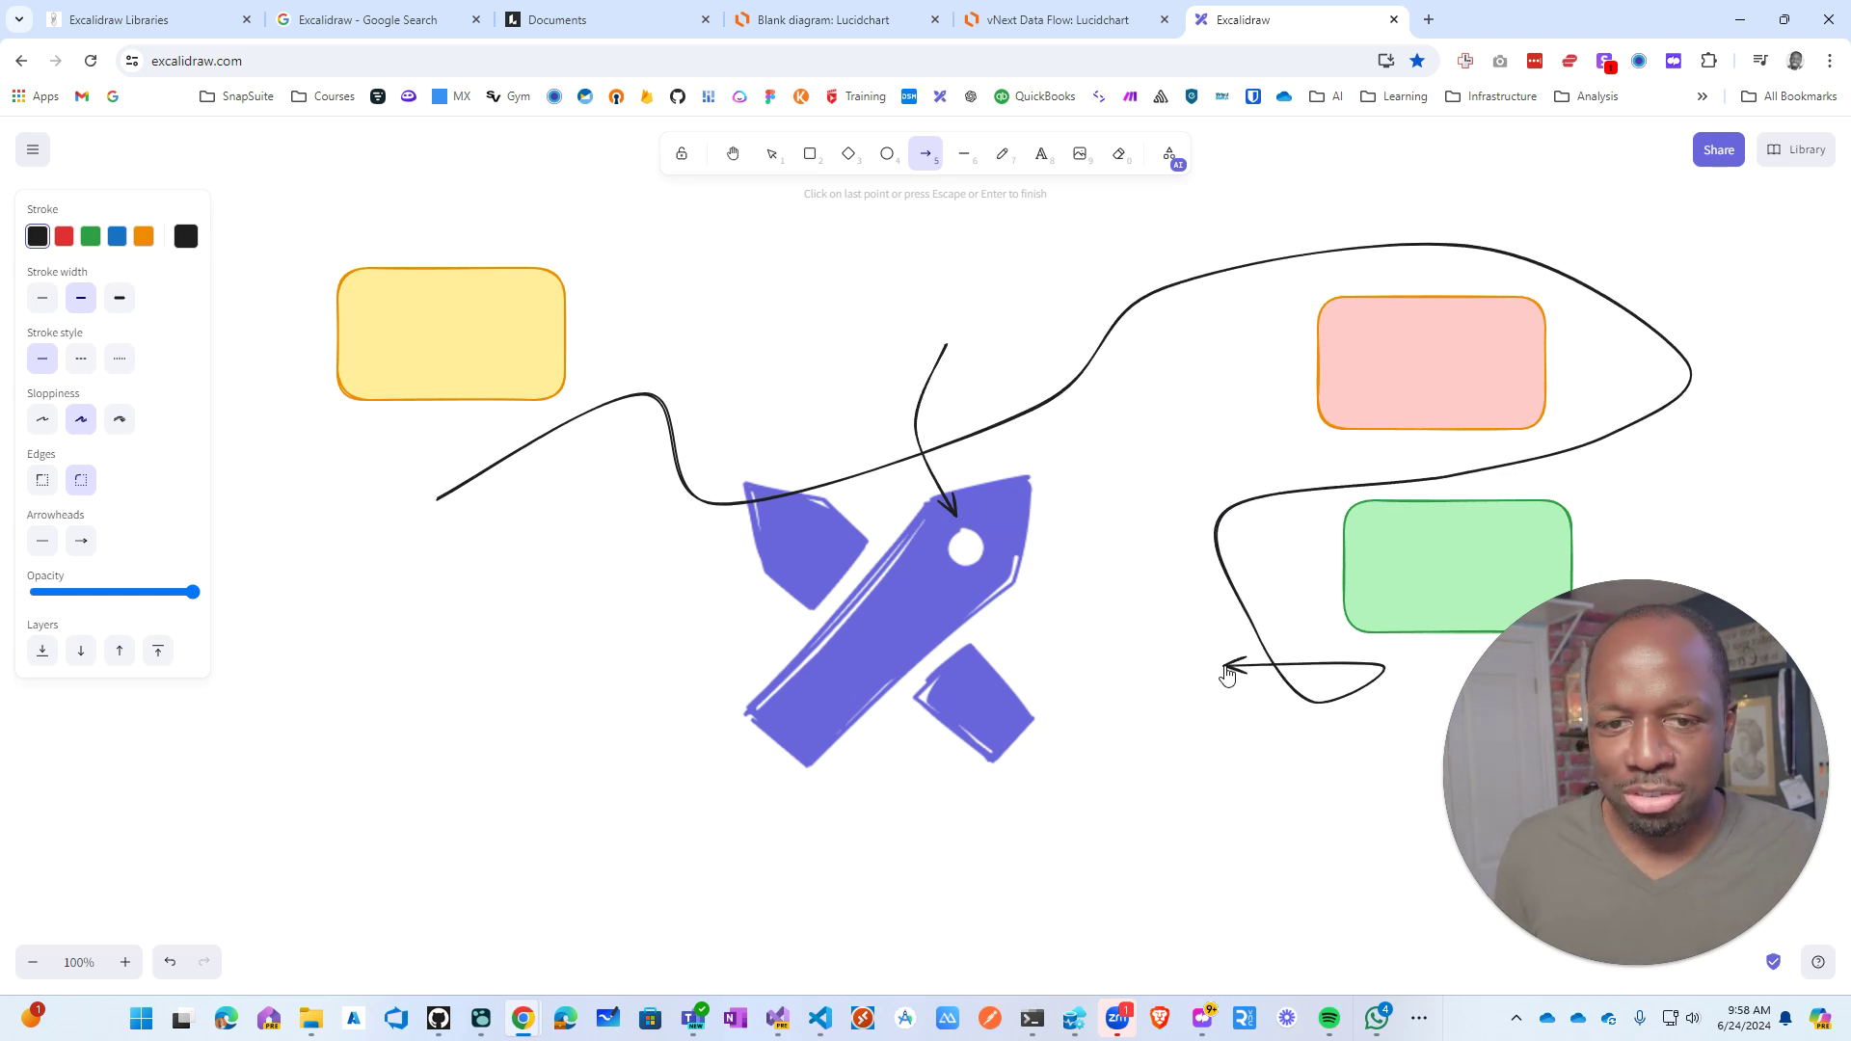
key(Escape)
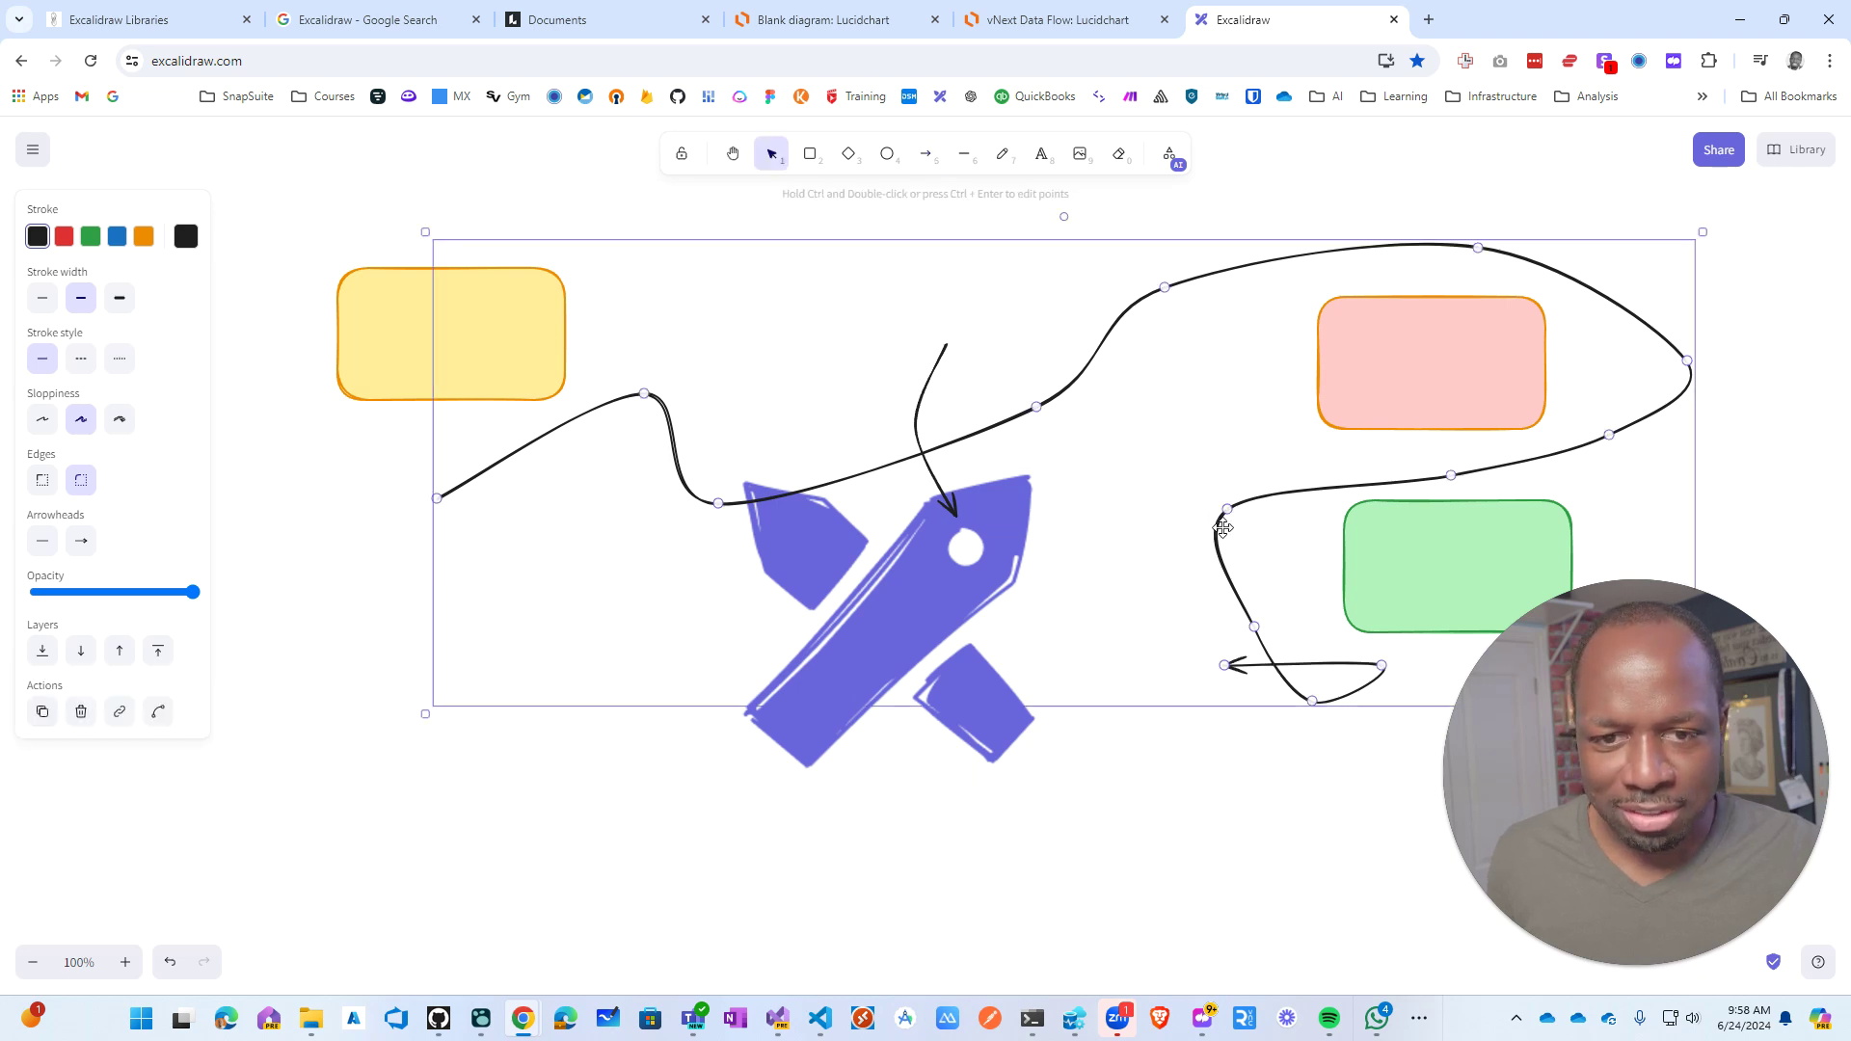
key(Delete)
Step: Try a curved multi-point arrow from below left of the green rectangle to the logo's hole, and delete it
click(926, 153)
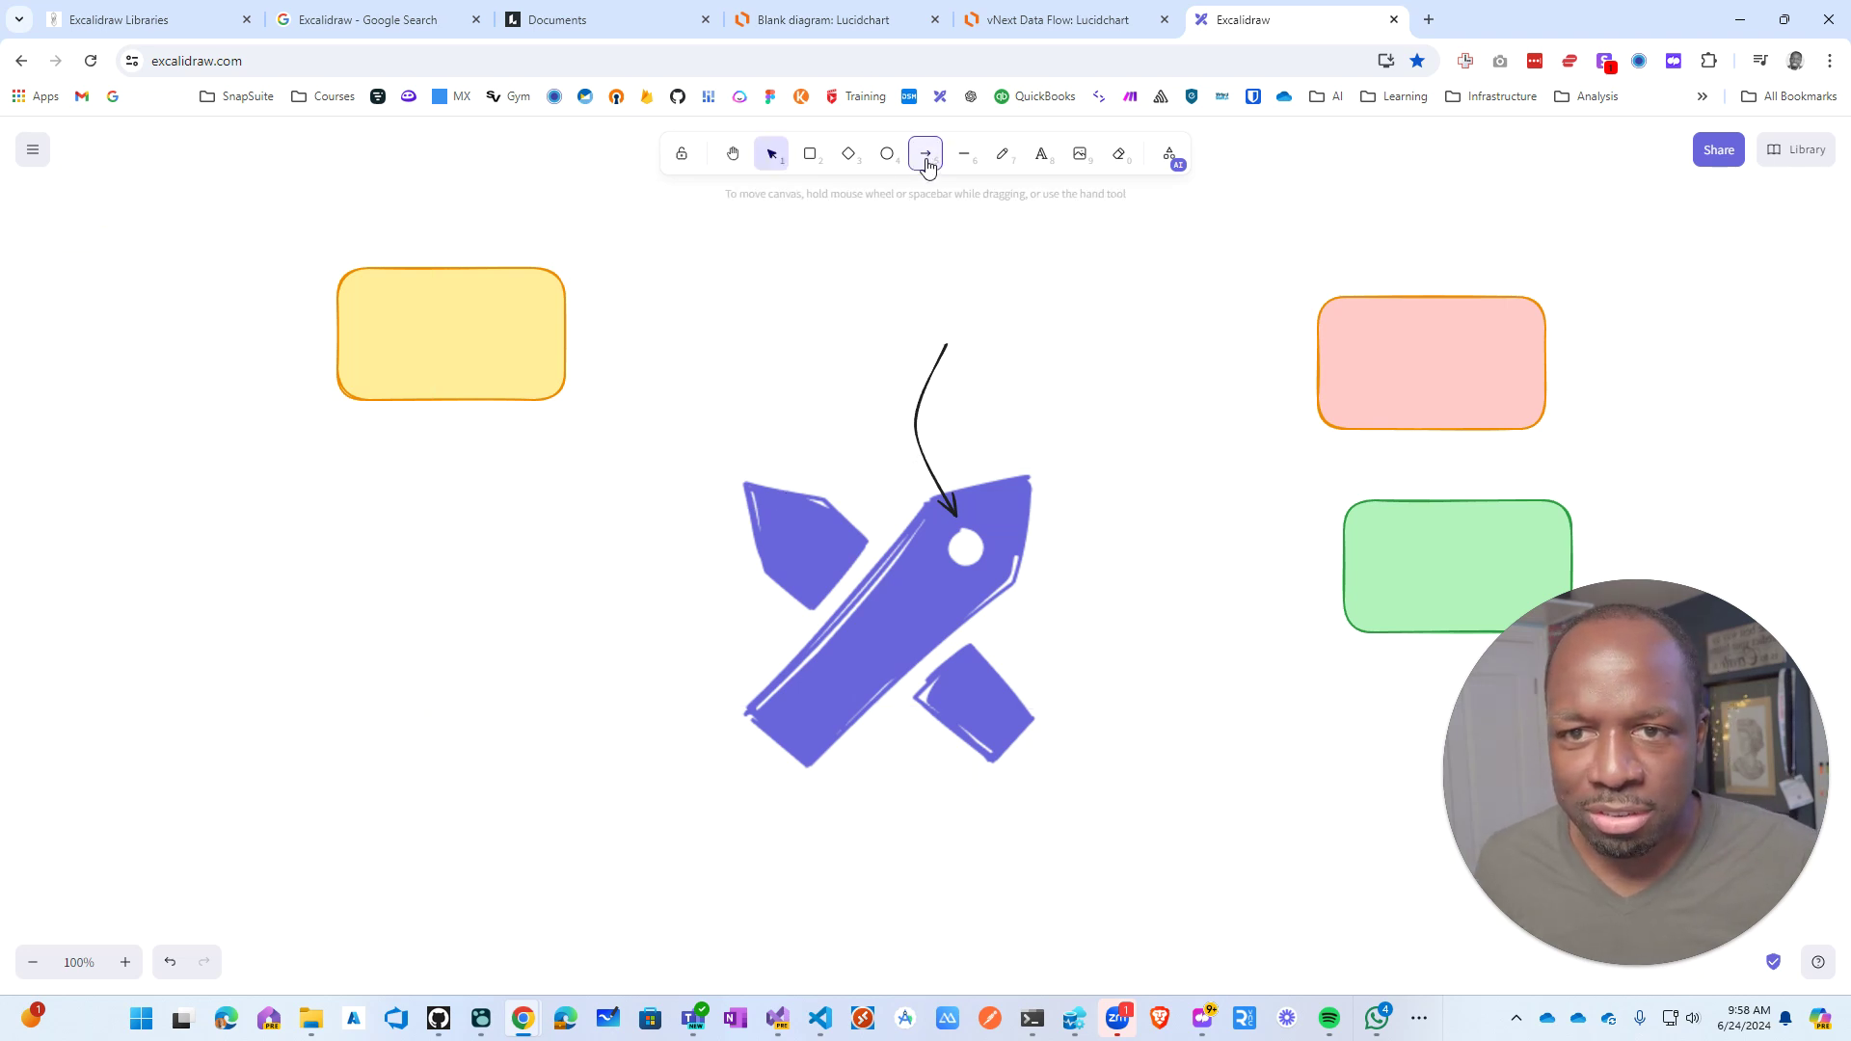
click(1267, 642)
click(1193, 552)
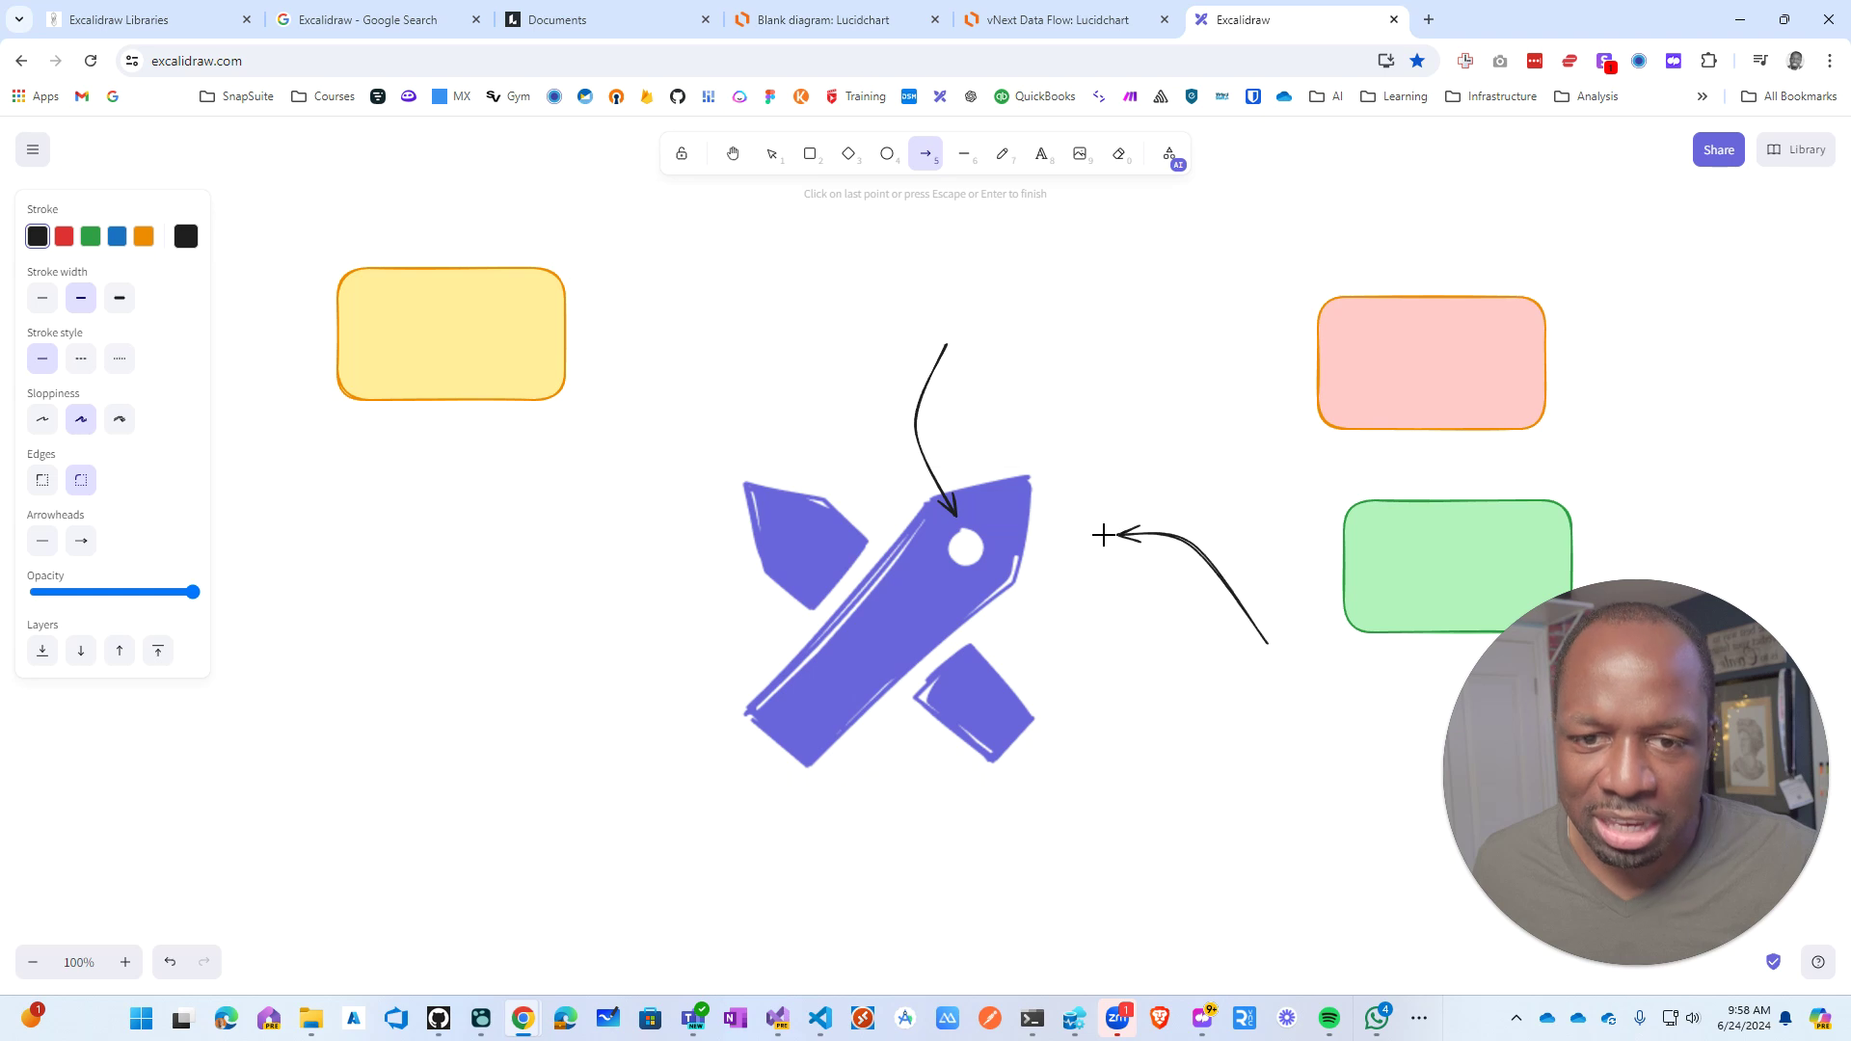
click(1043, 551)
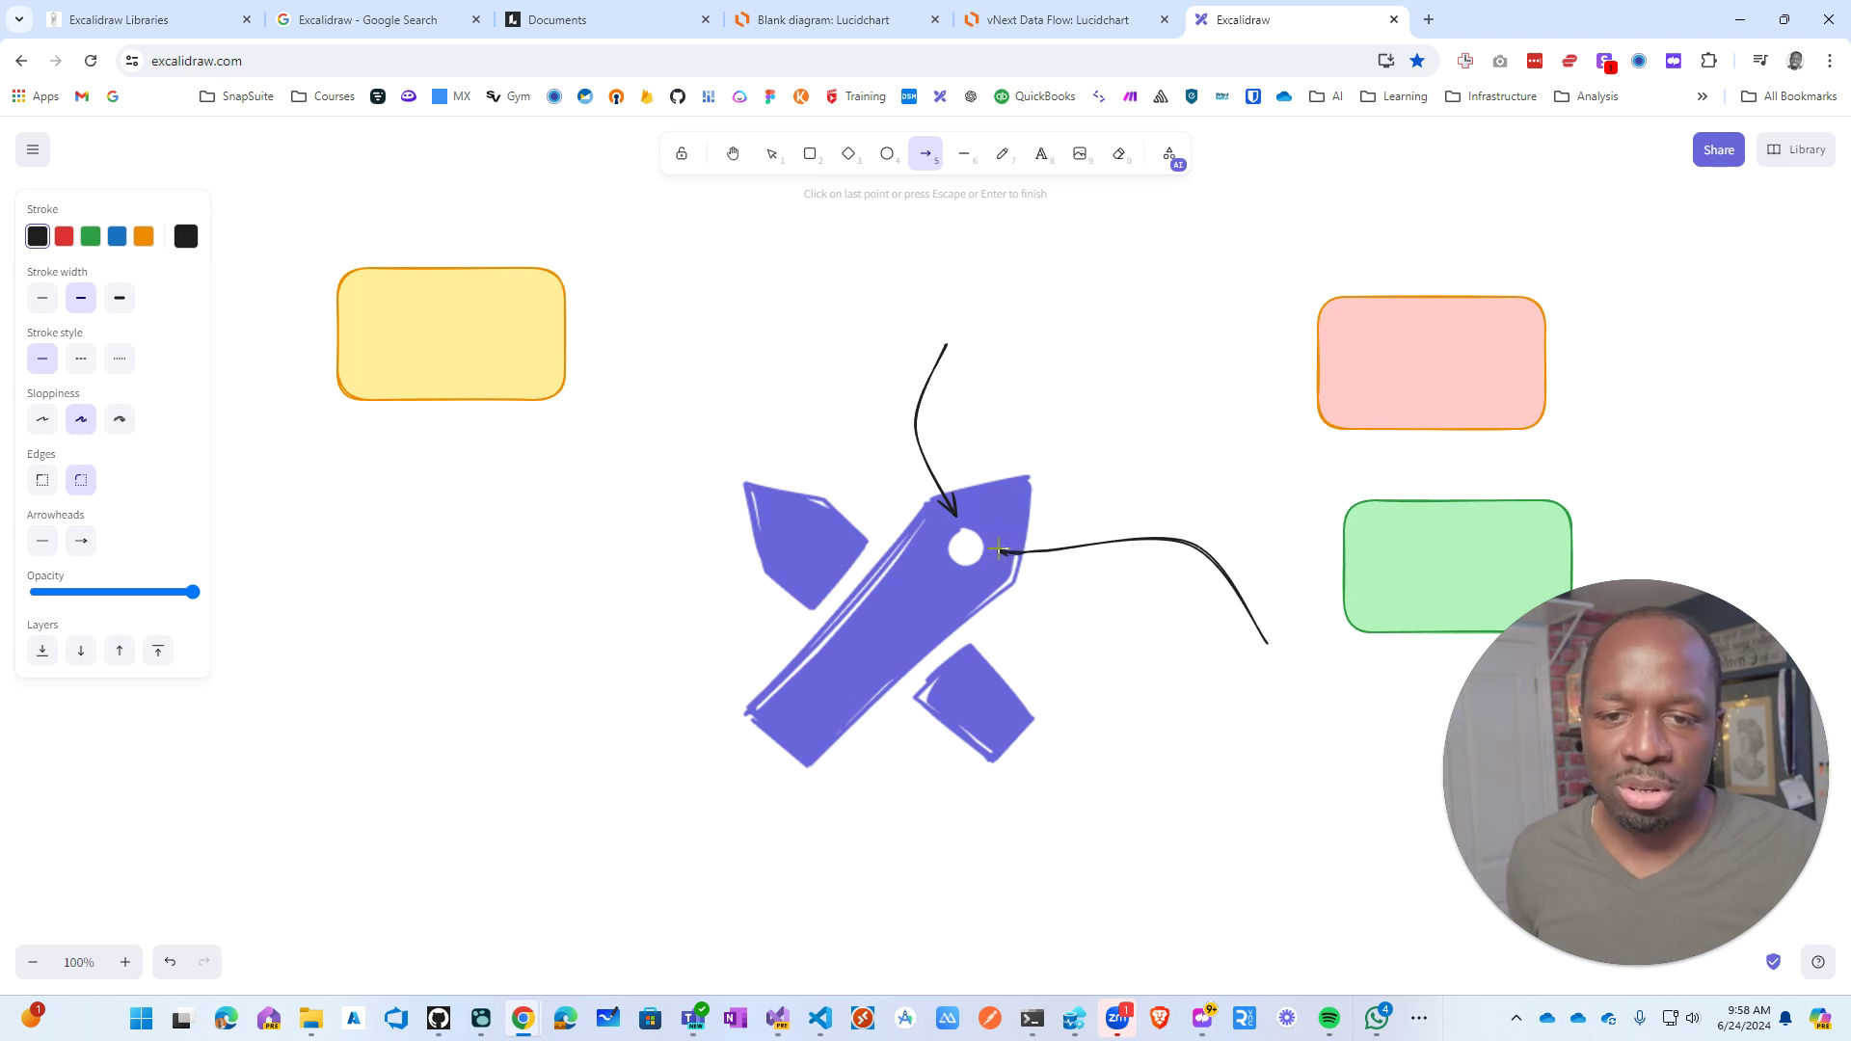
double_click(998, 557)
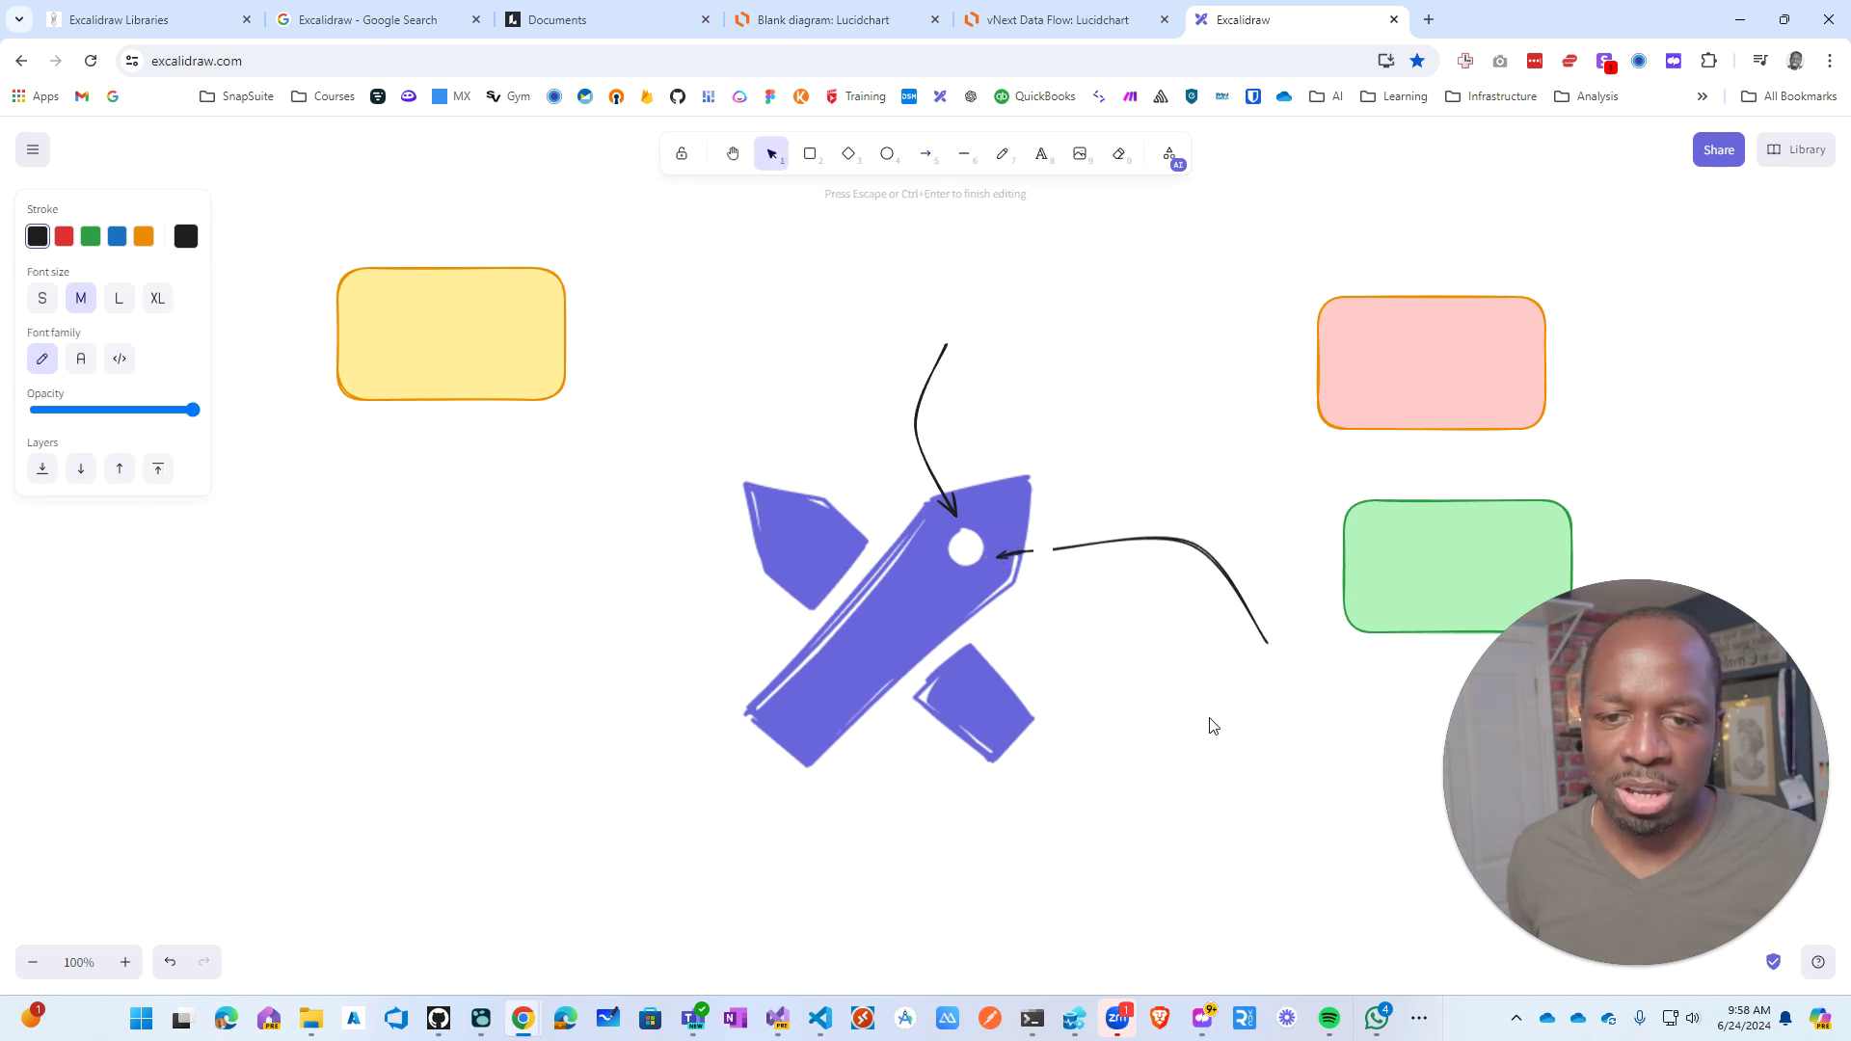
key(Escape)
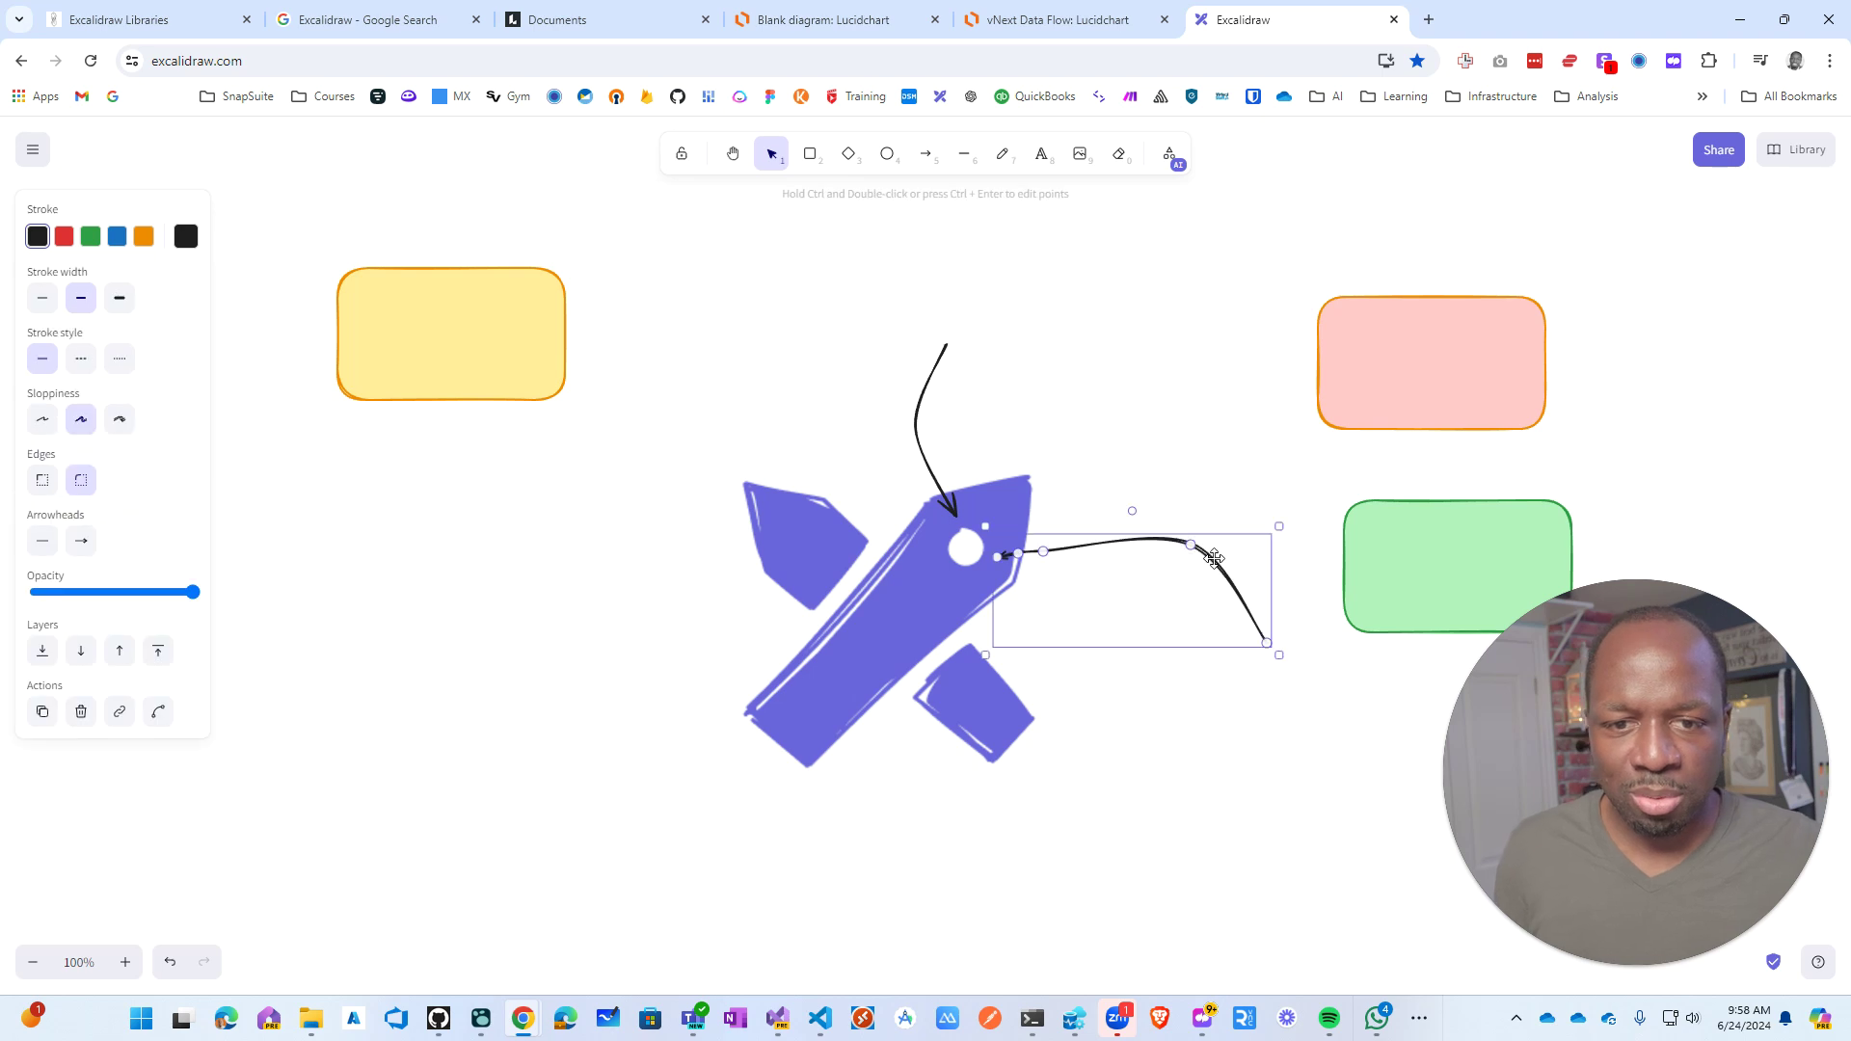
key(Delete)
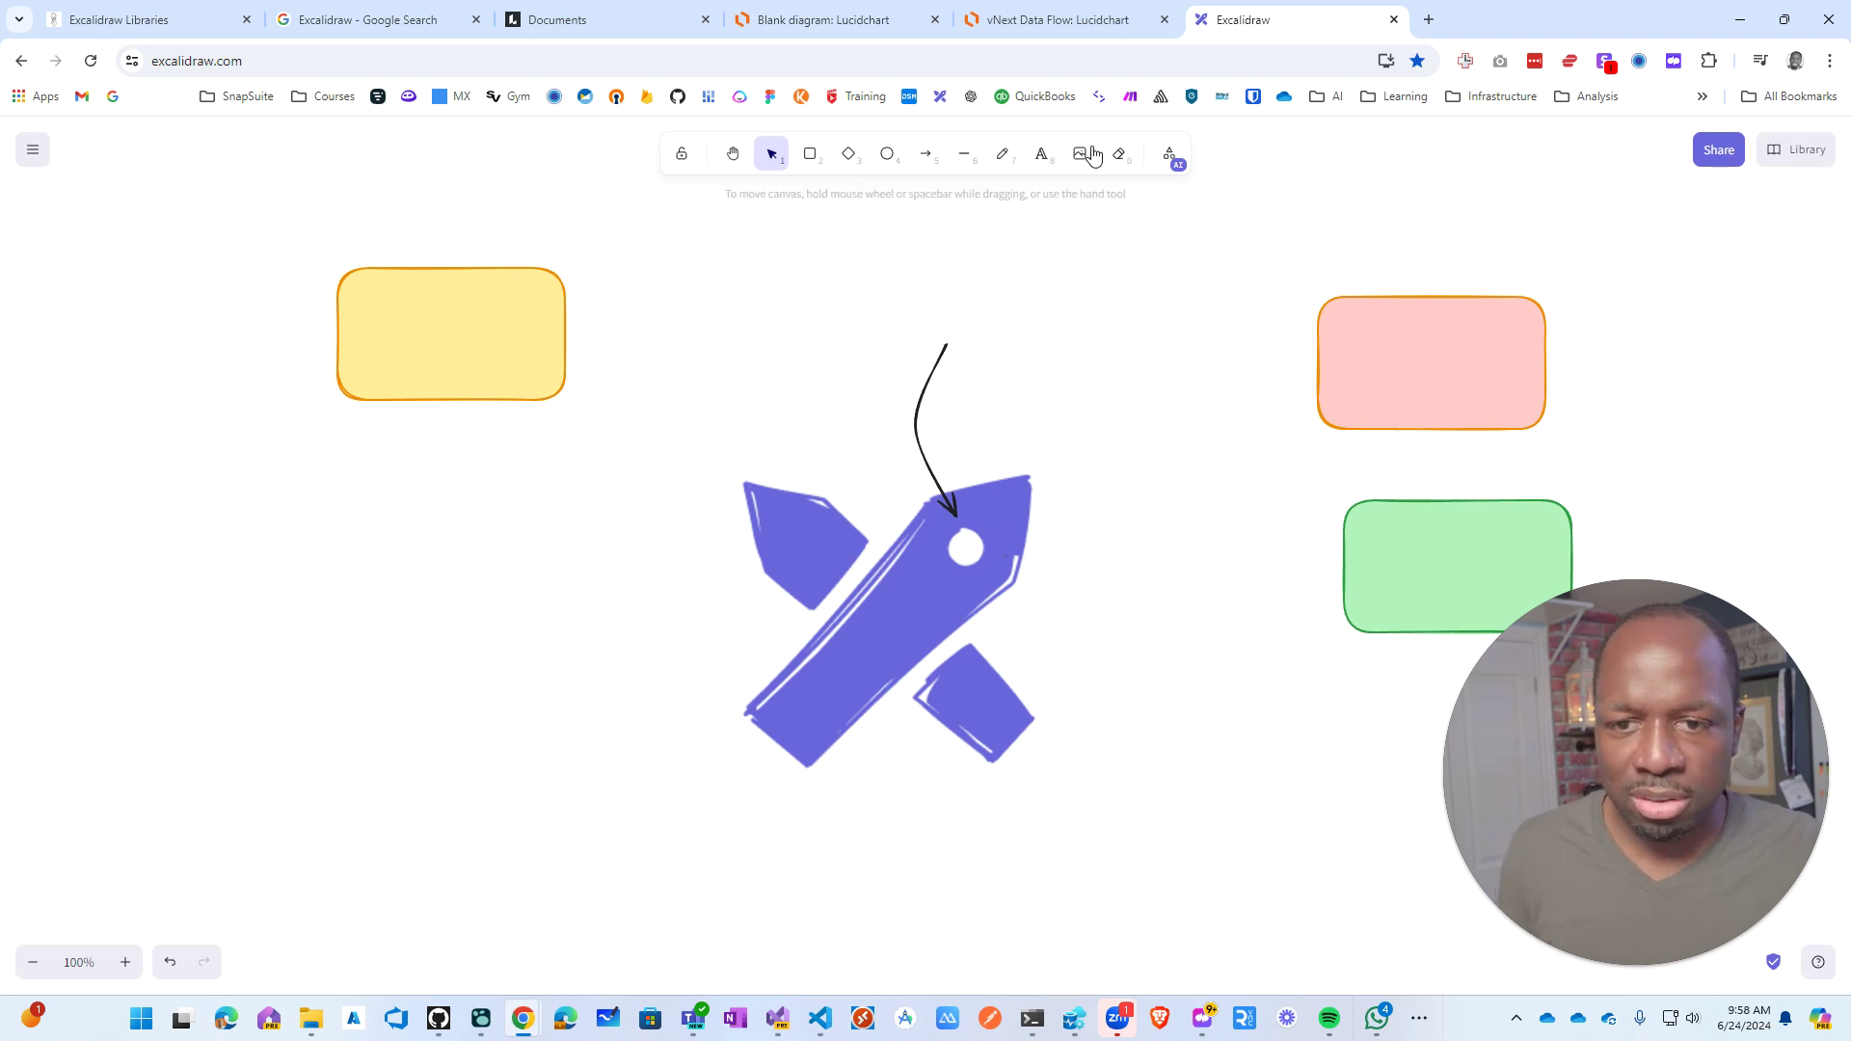
Step: Draw a curved three-point black arrow from below the logo up to its lower-left end
click(926, 154)
click(864, 894)
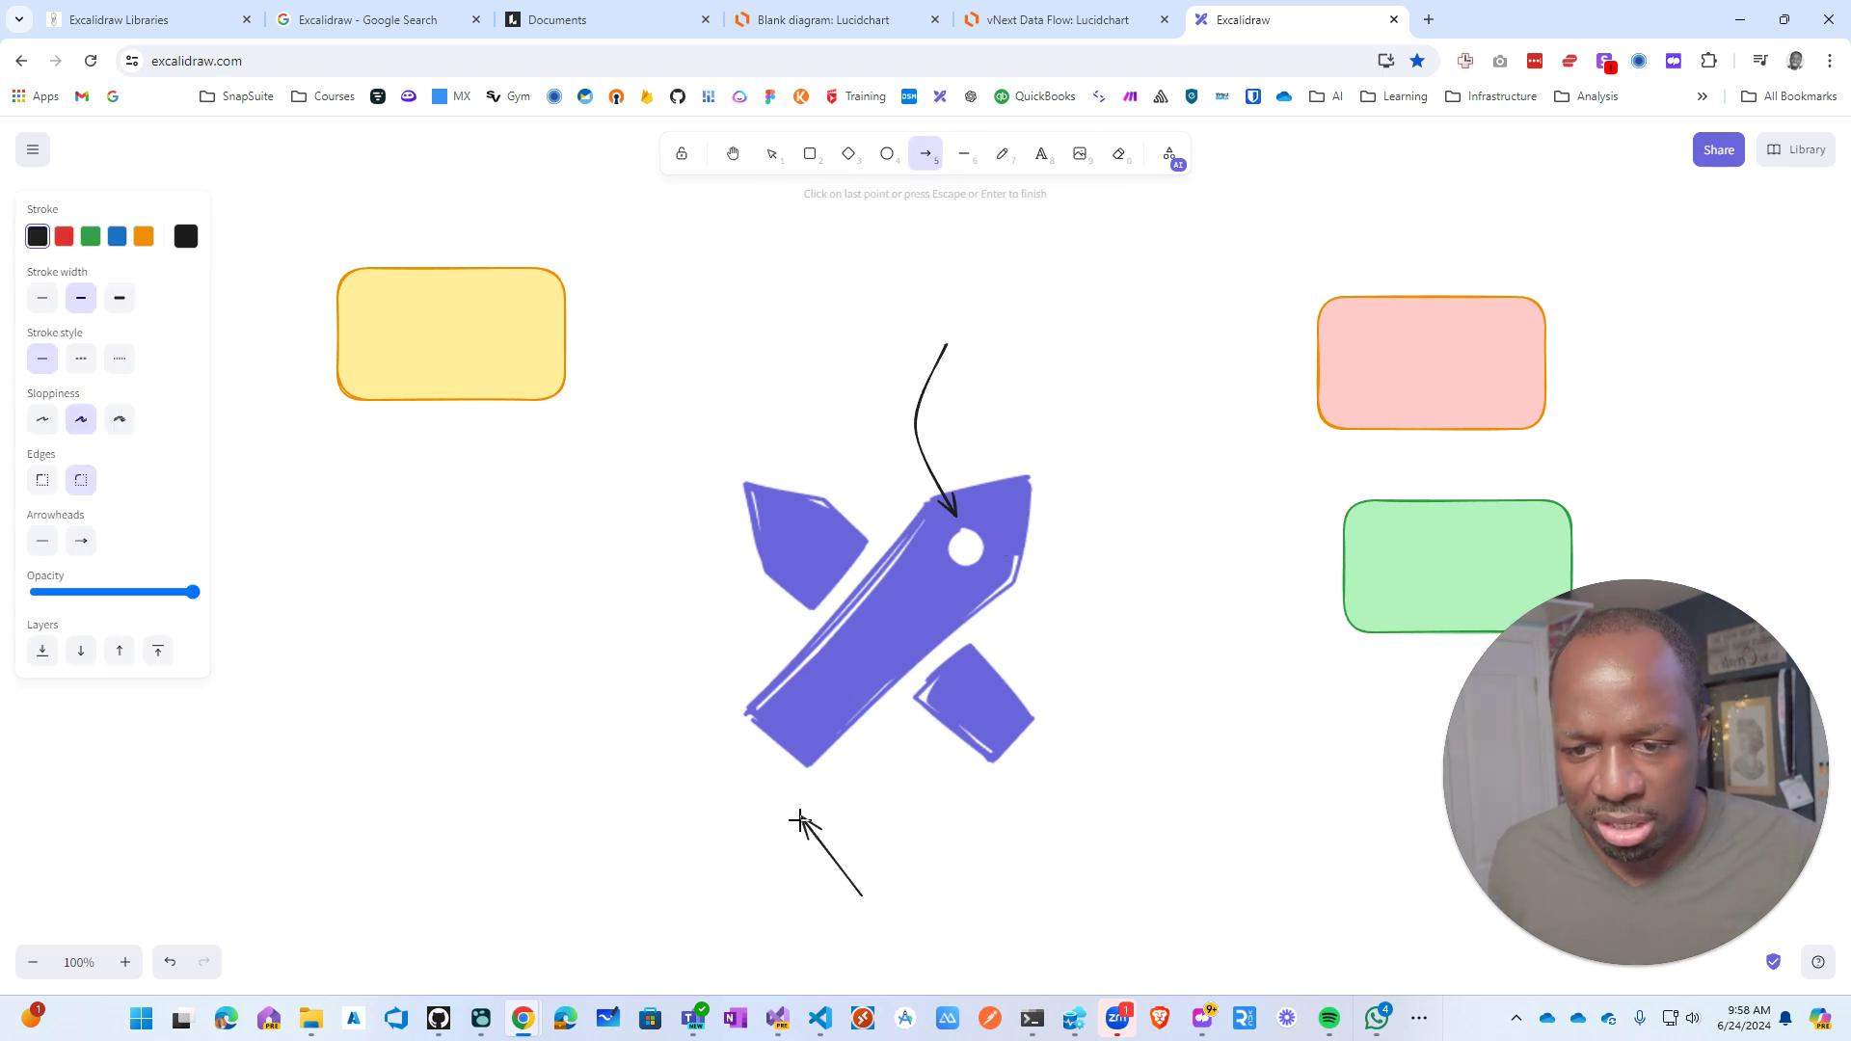
click(753, 835)
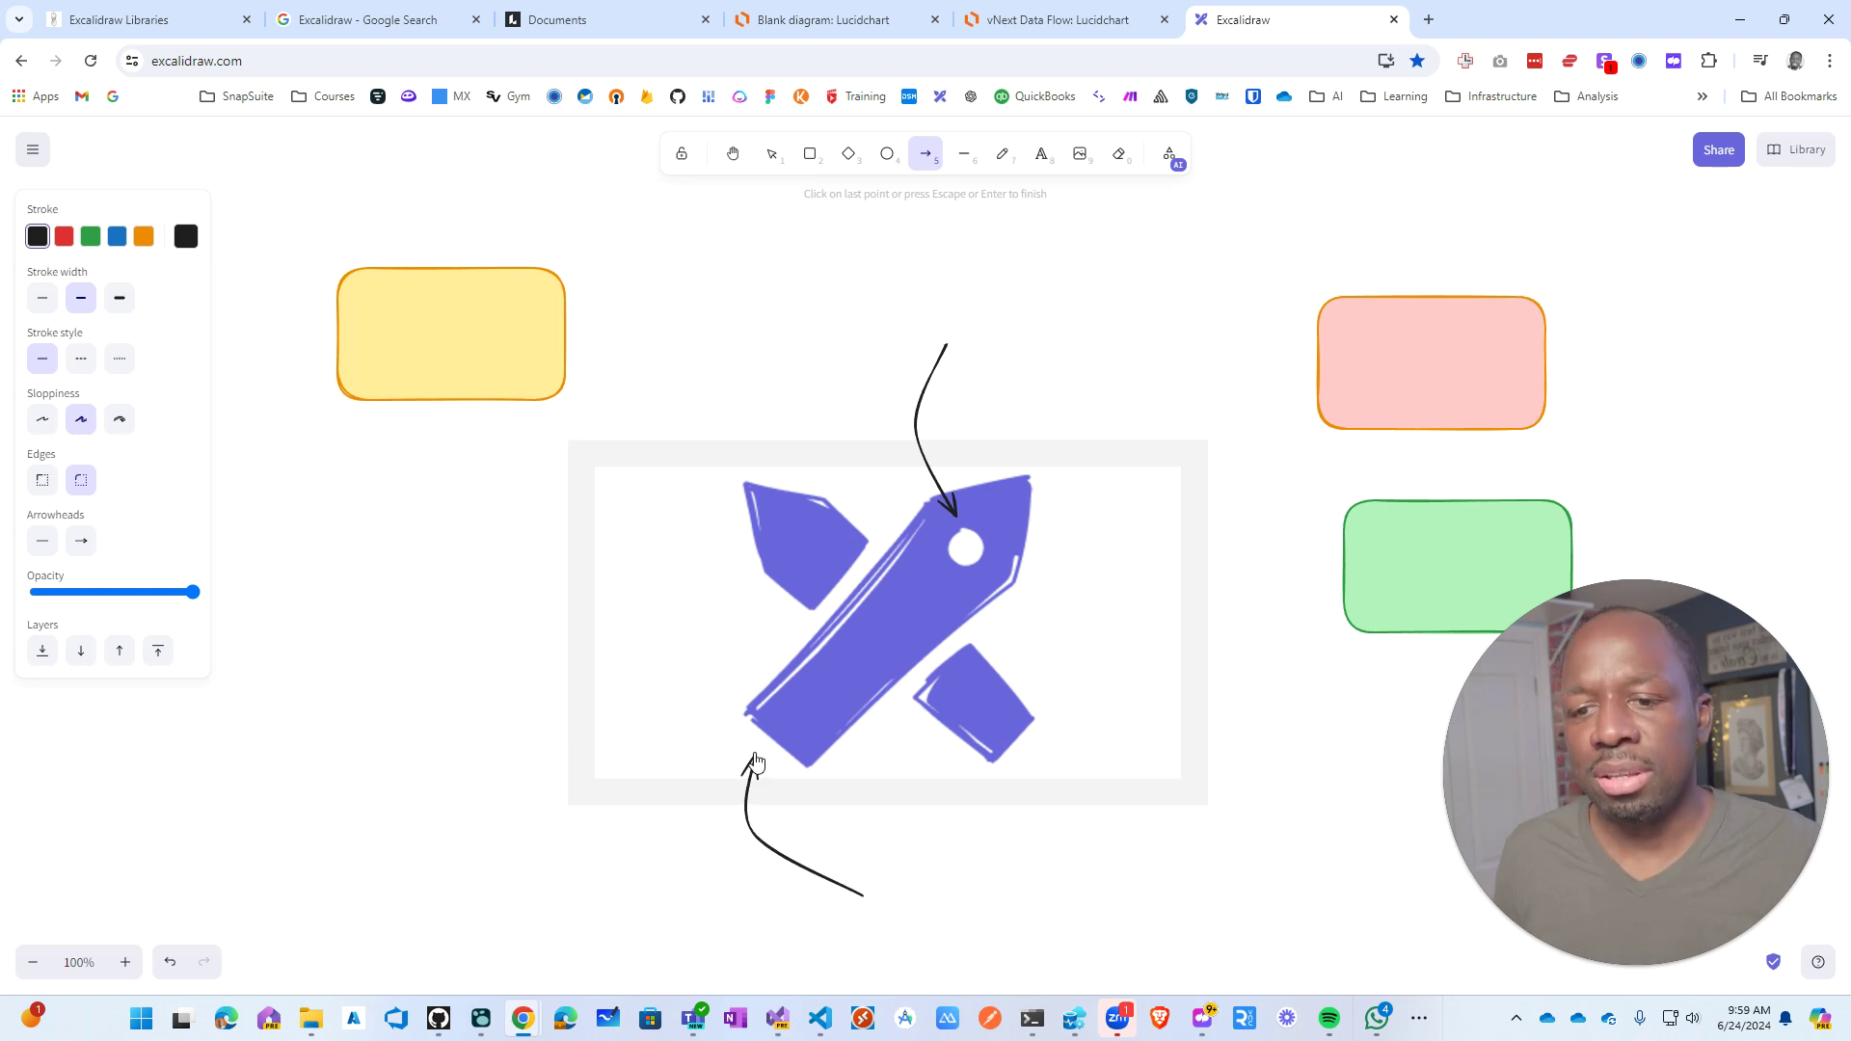
click(757, 762)
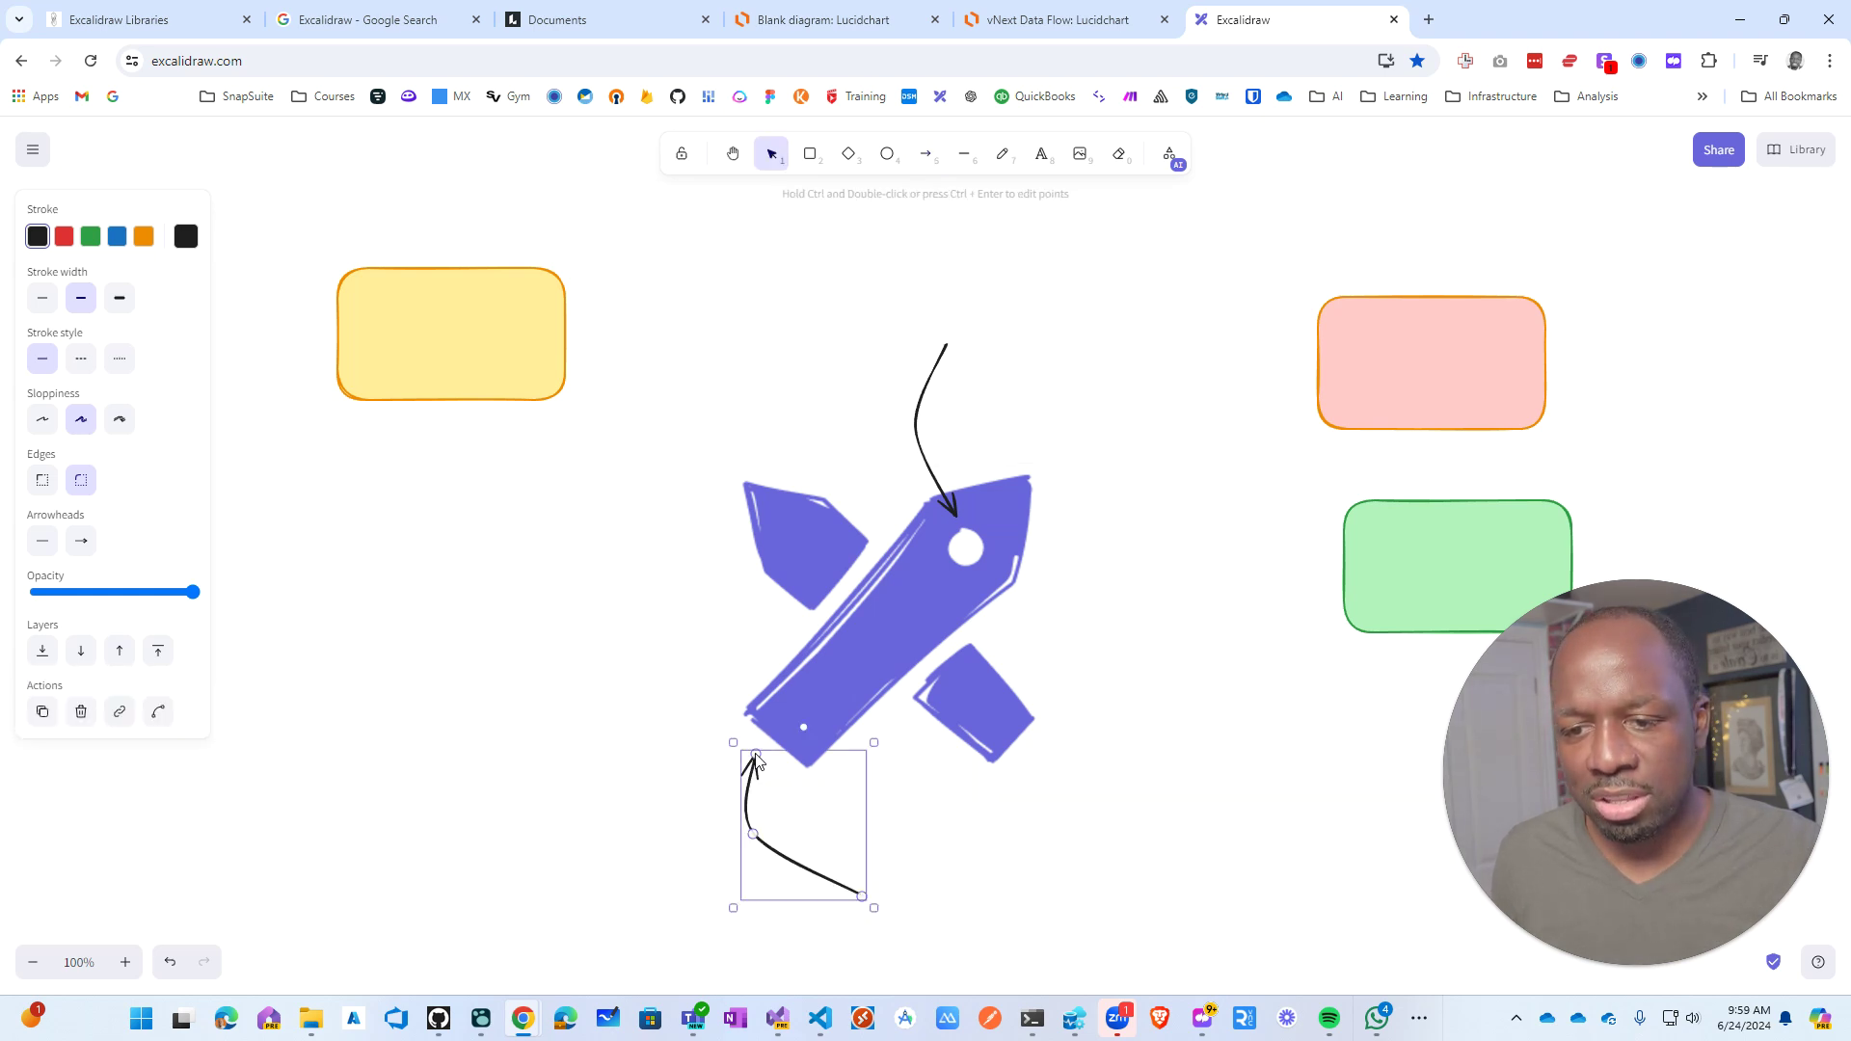
click(664, 857)
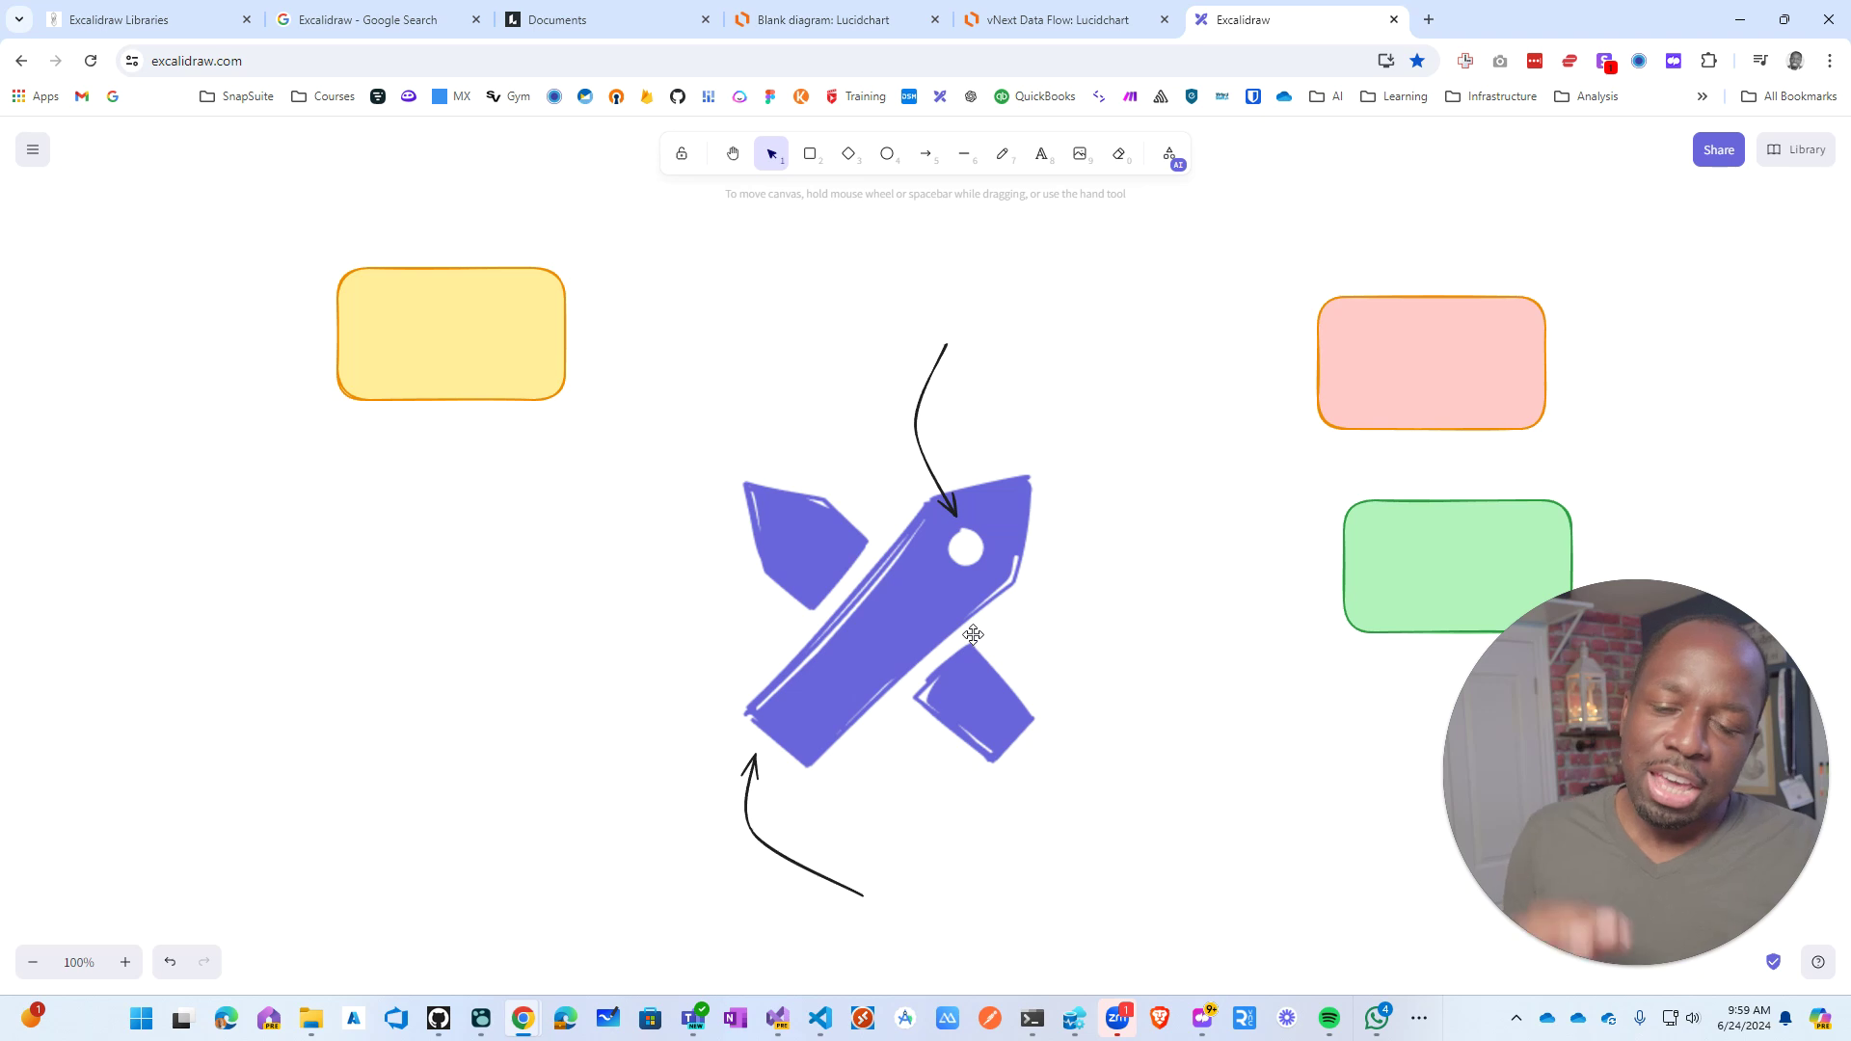
Step: Add the text label "Bullseye" above the tail of the upper curved arrow
click(1042, 154)
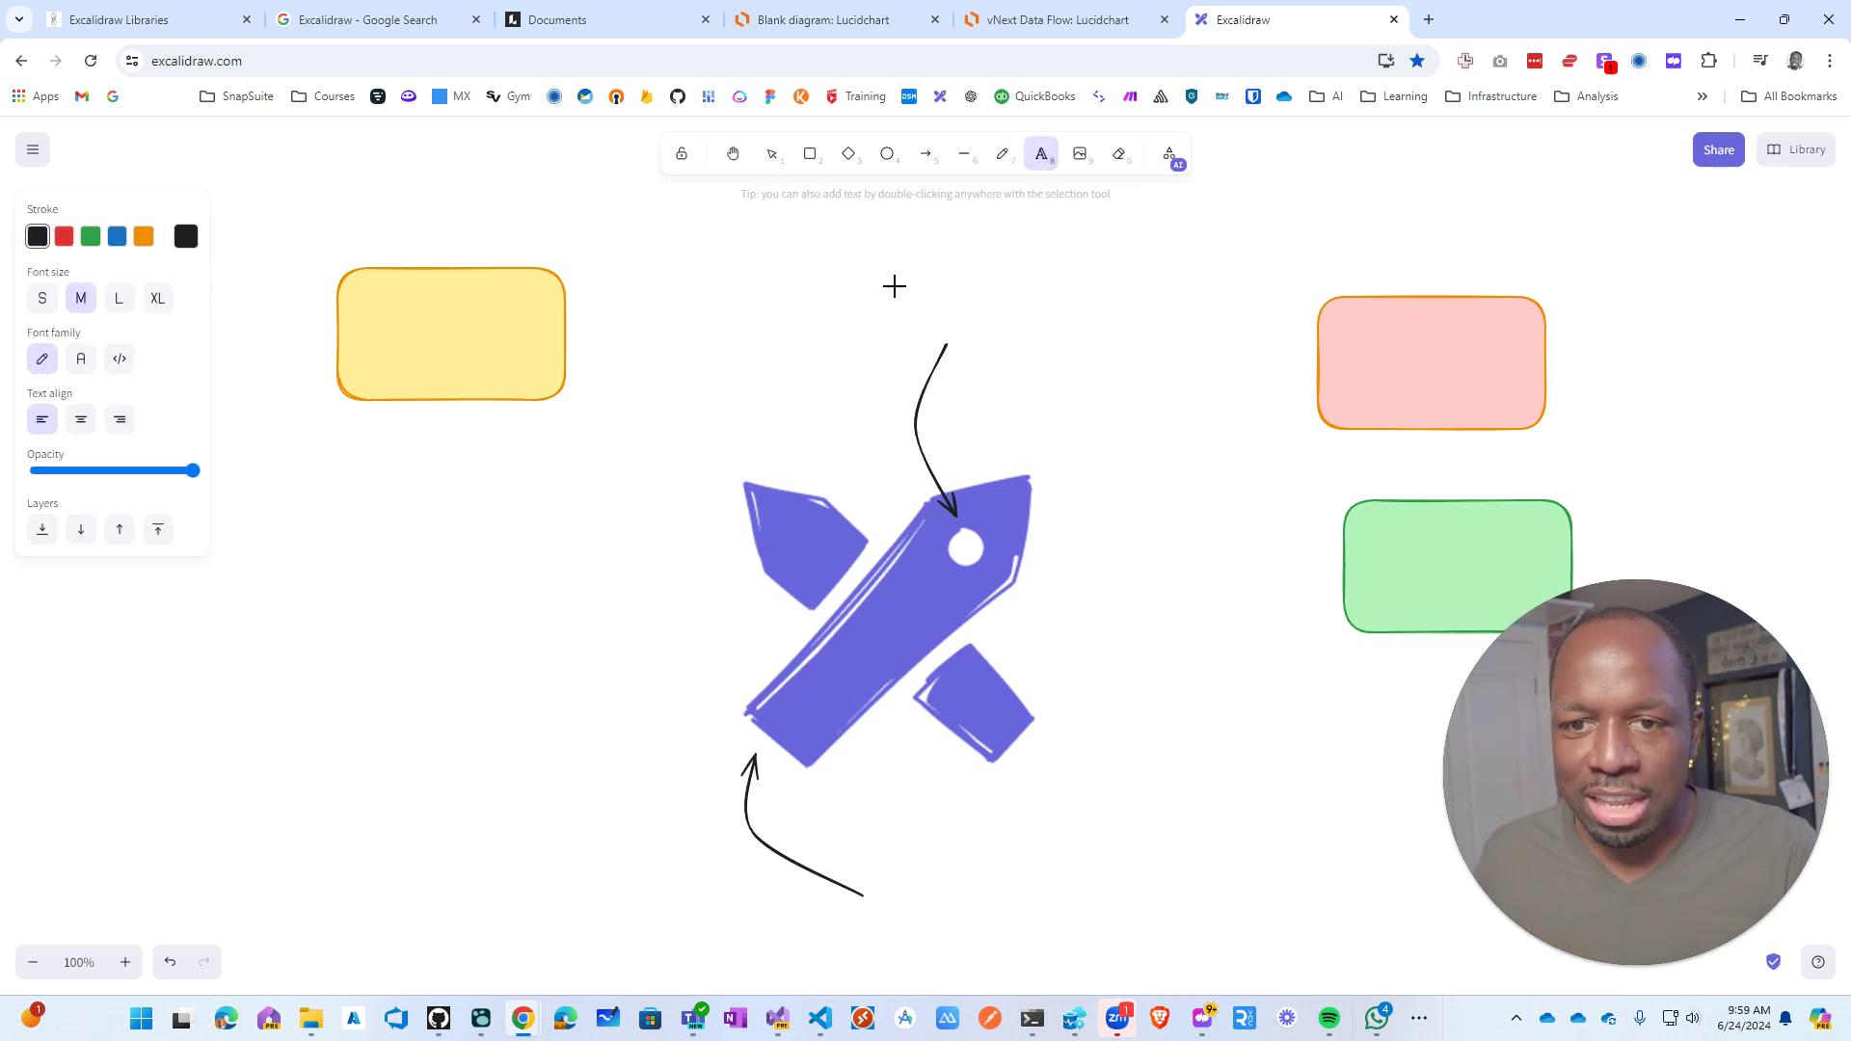
click(929, 313)
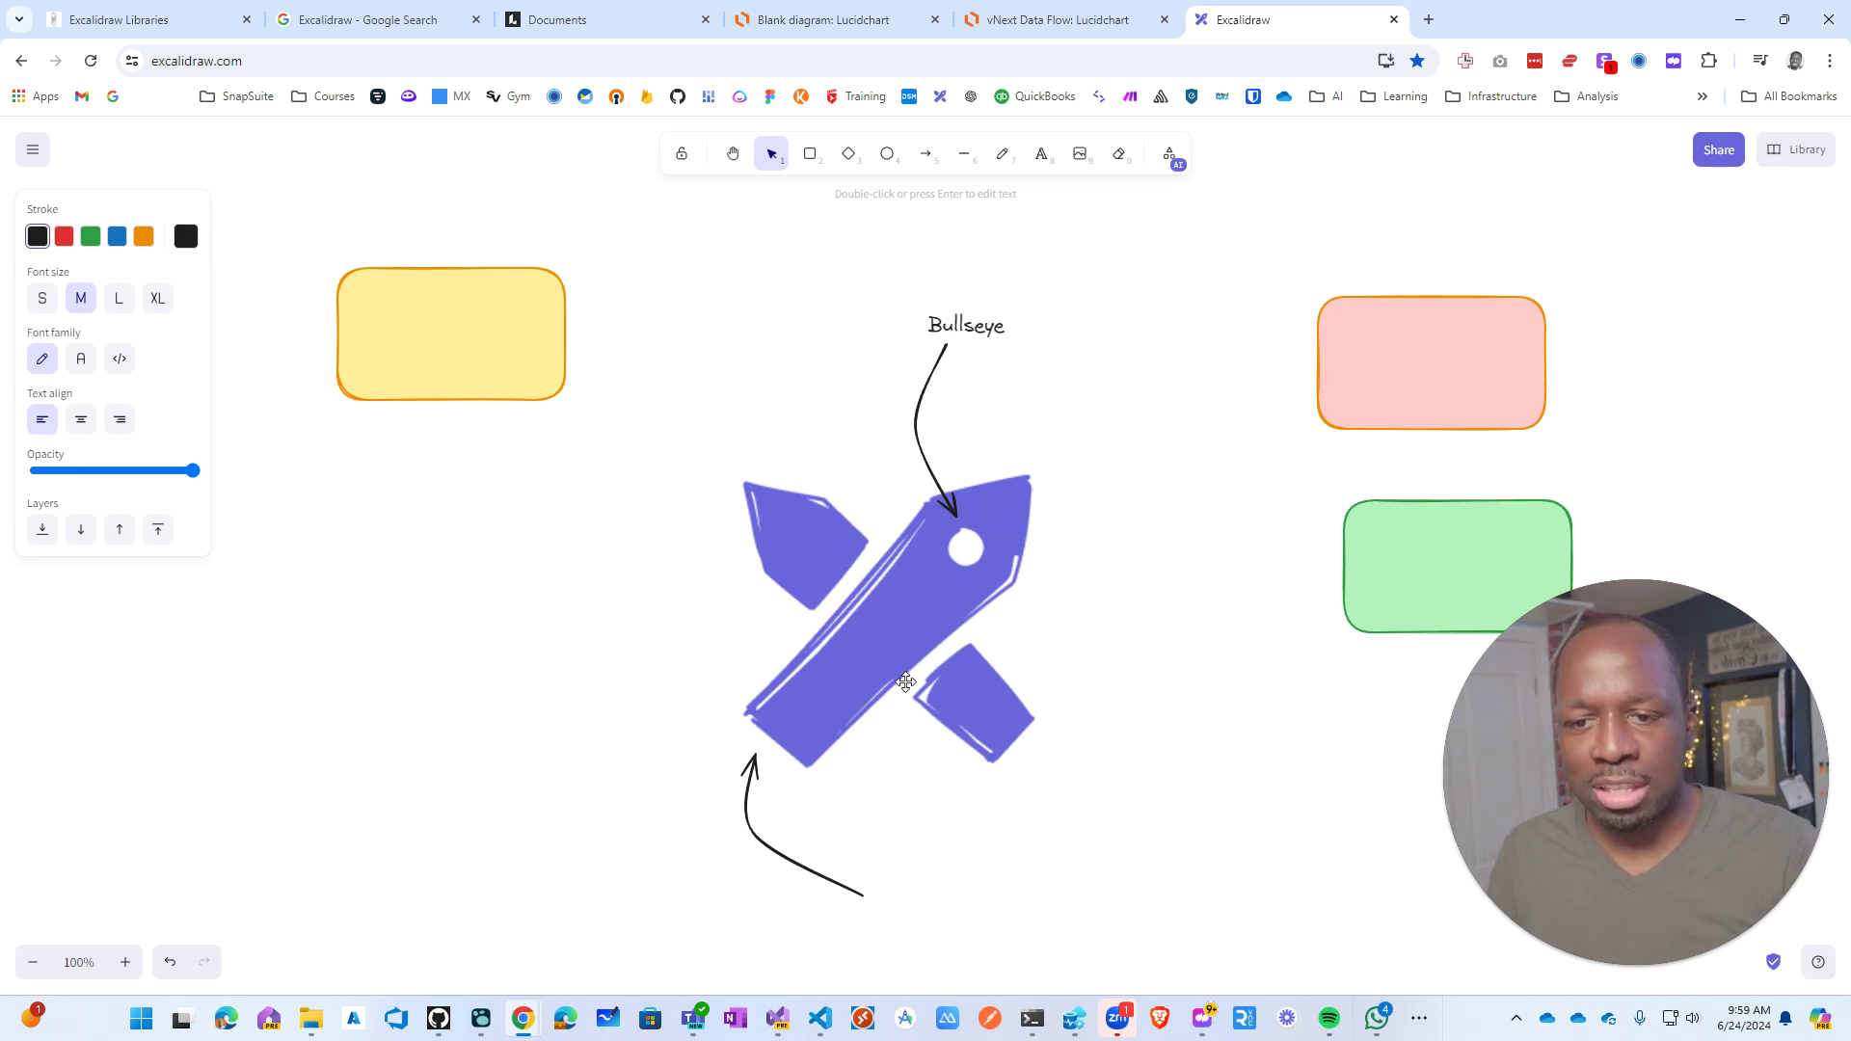
click(936, 912)
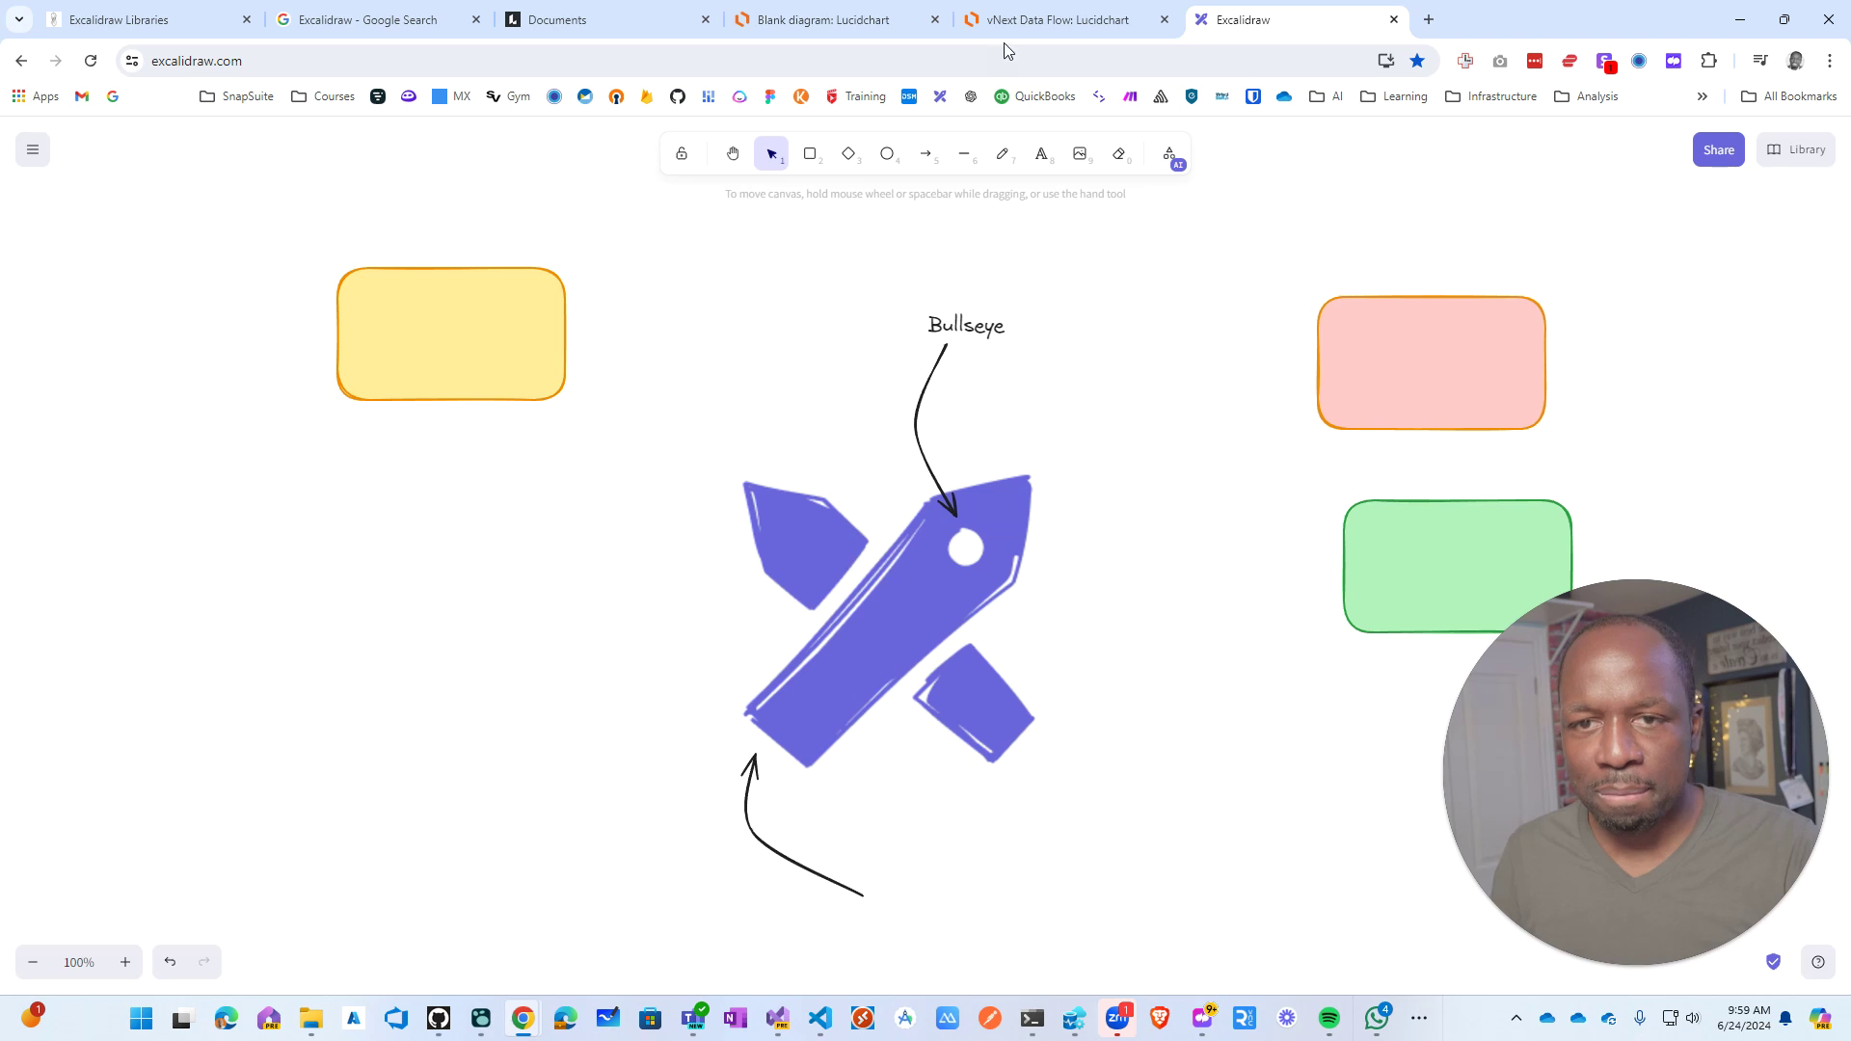
Step: Add the text label "Bottom" at the tail of the lower curved arrow
click(1041, 154)
click(891, 908)
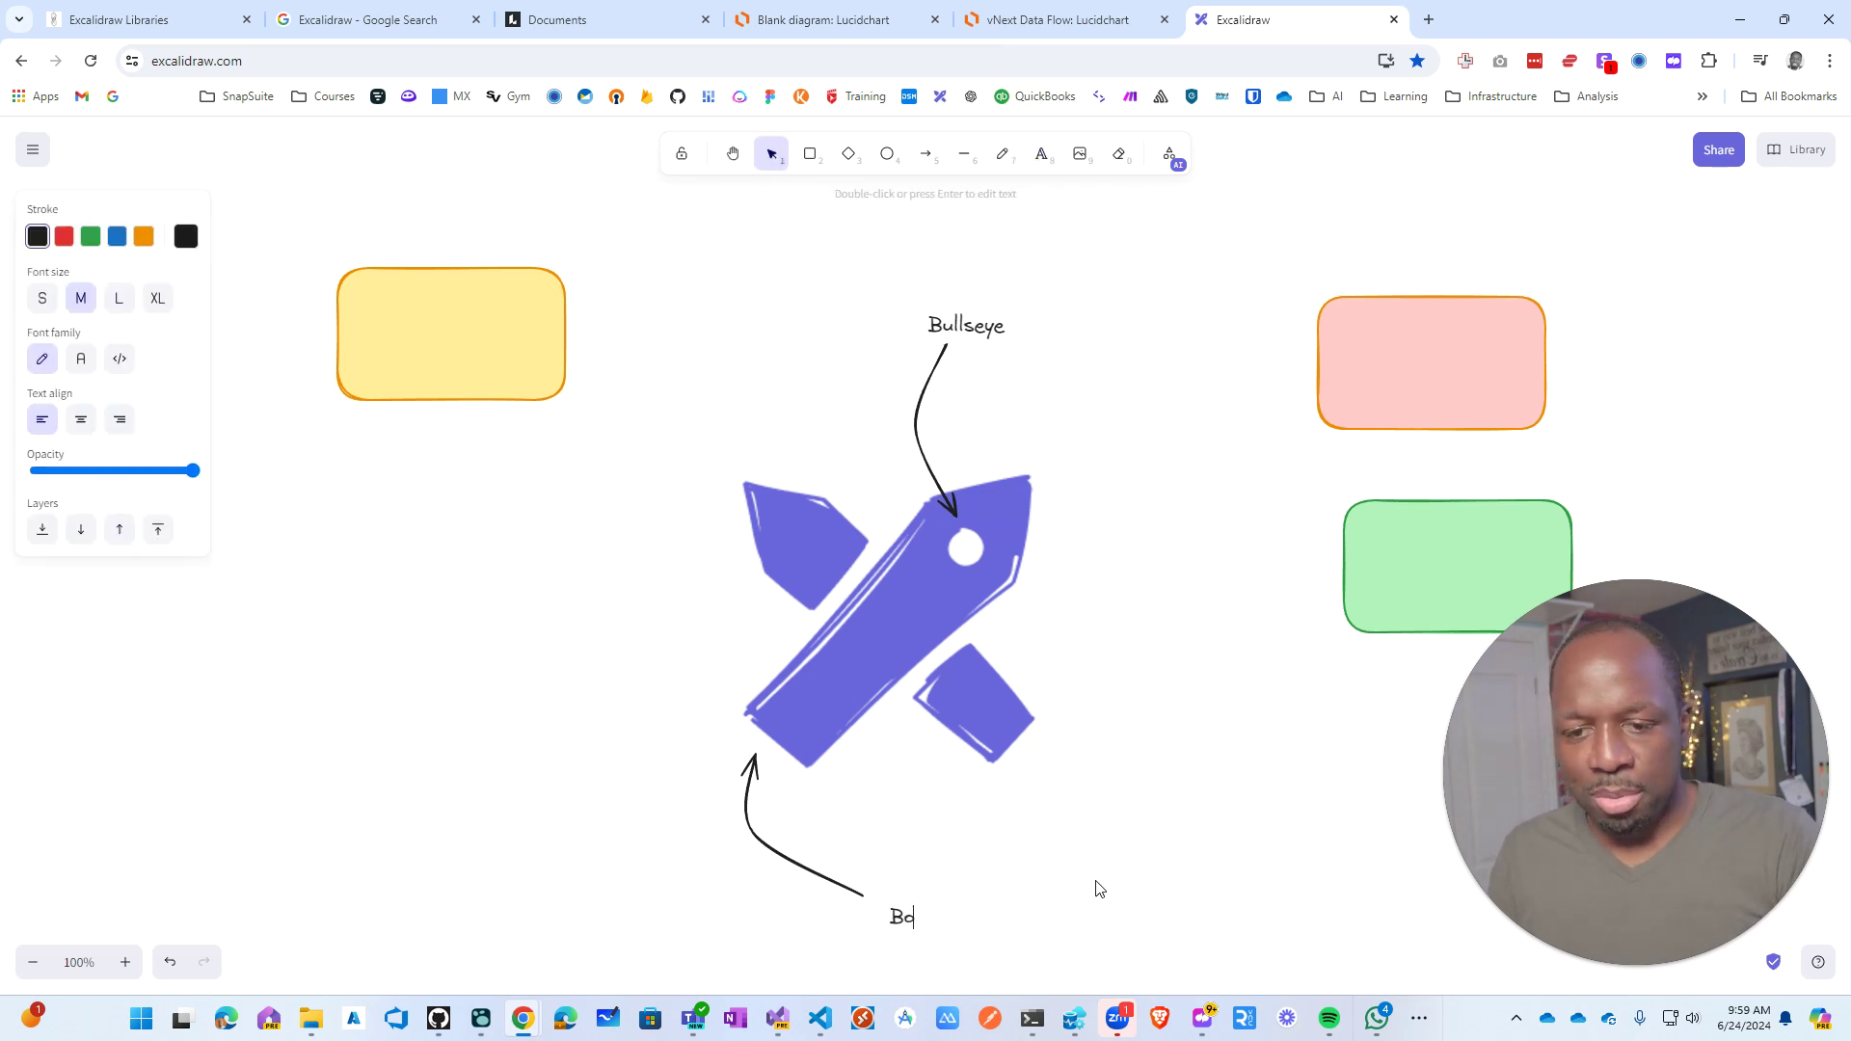
click(1229, 819)
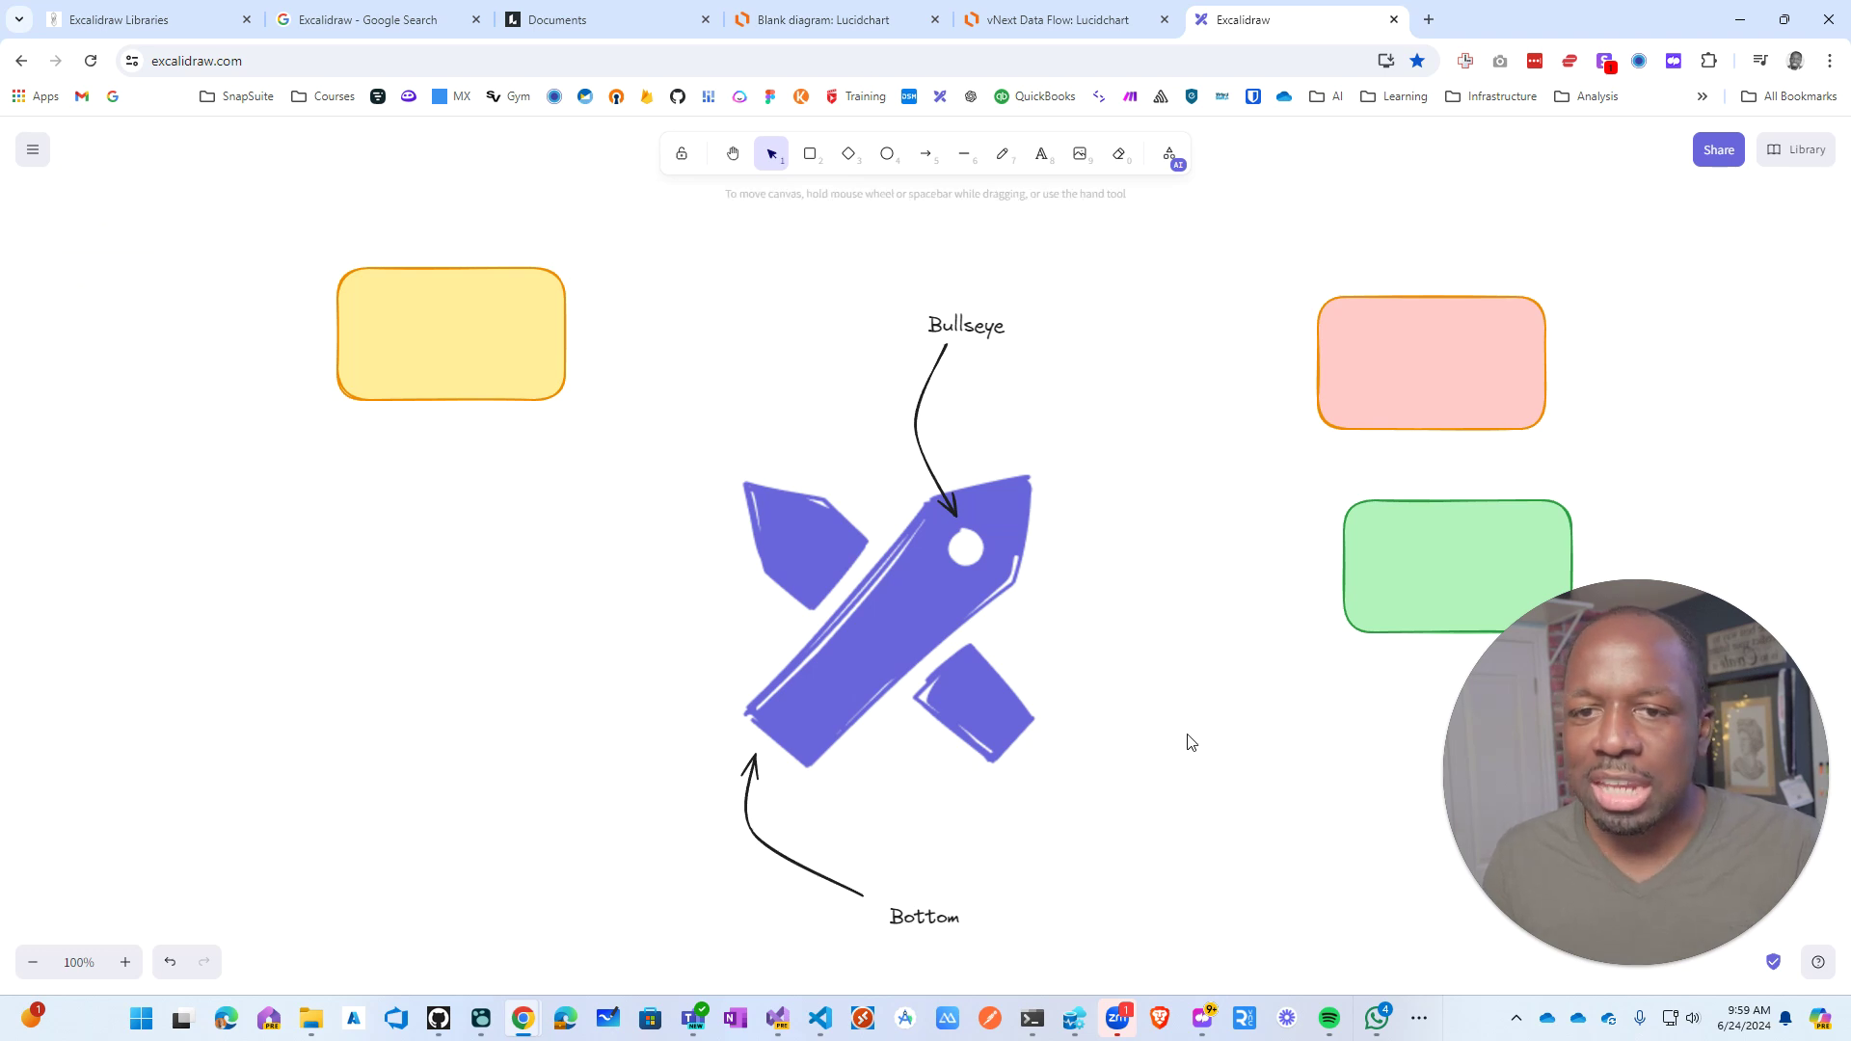
Step: Try a freehand pen stroke from below the yellow rectangle to the logo's upper-left piece, and undo it
click(1000, 156)
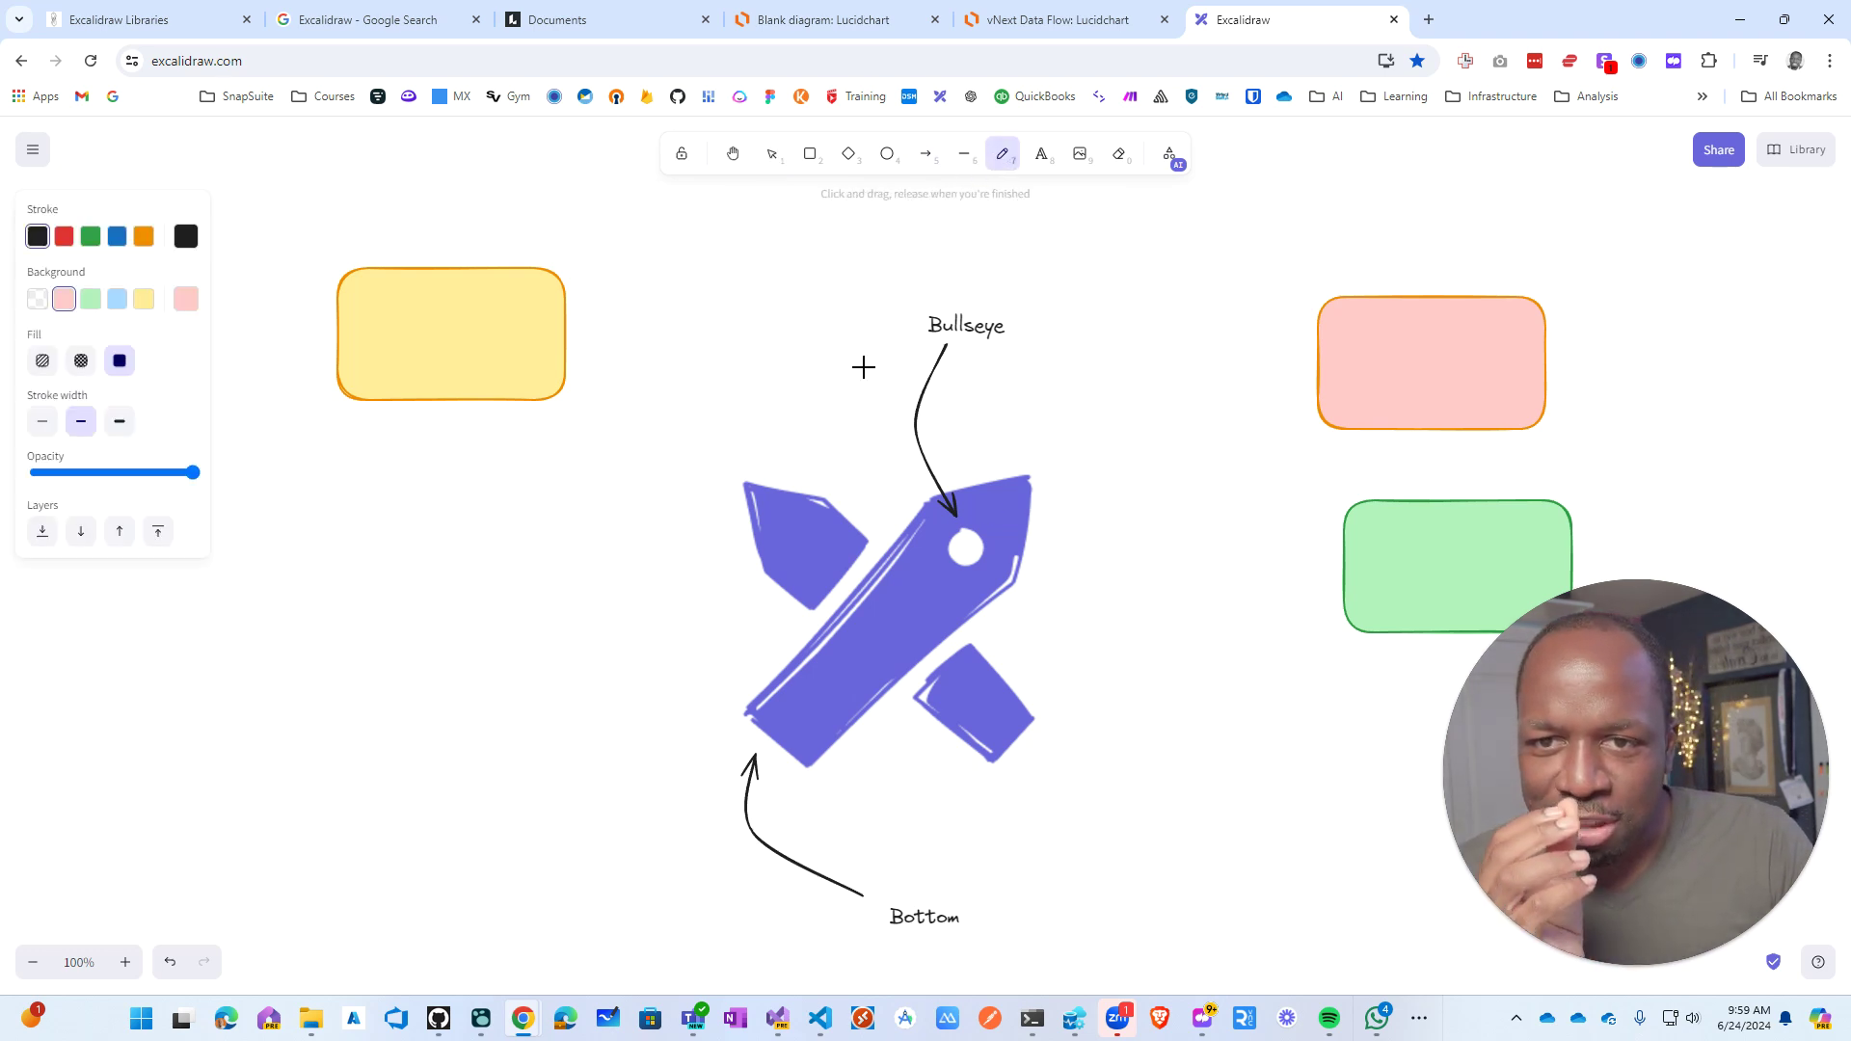
drag(583, 474, 735, 503)
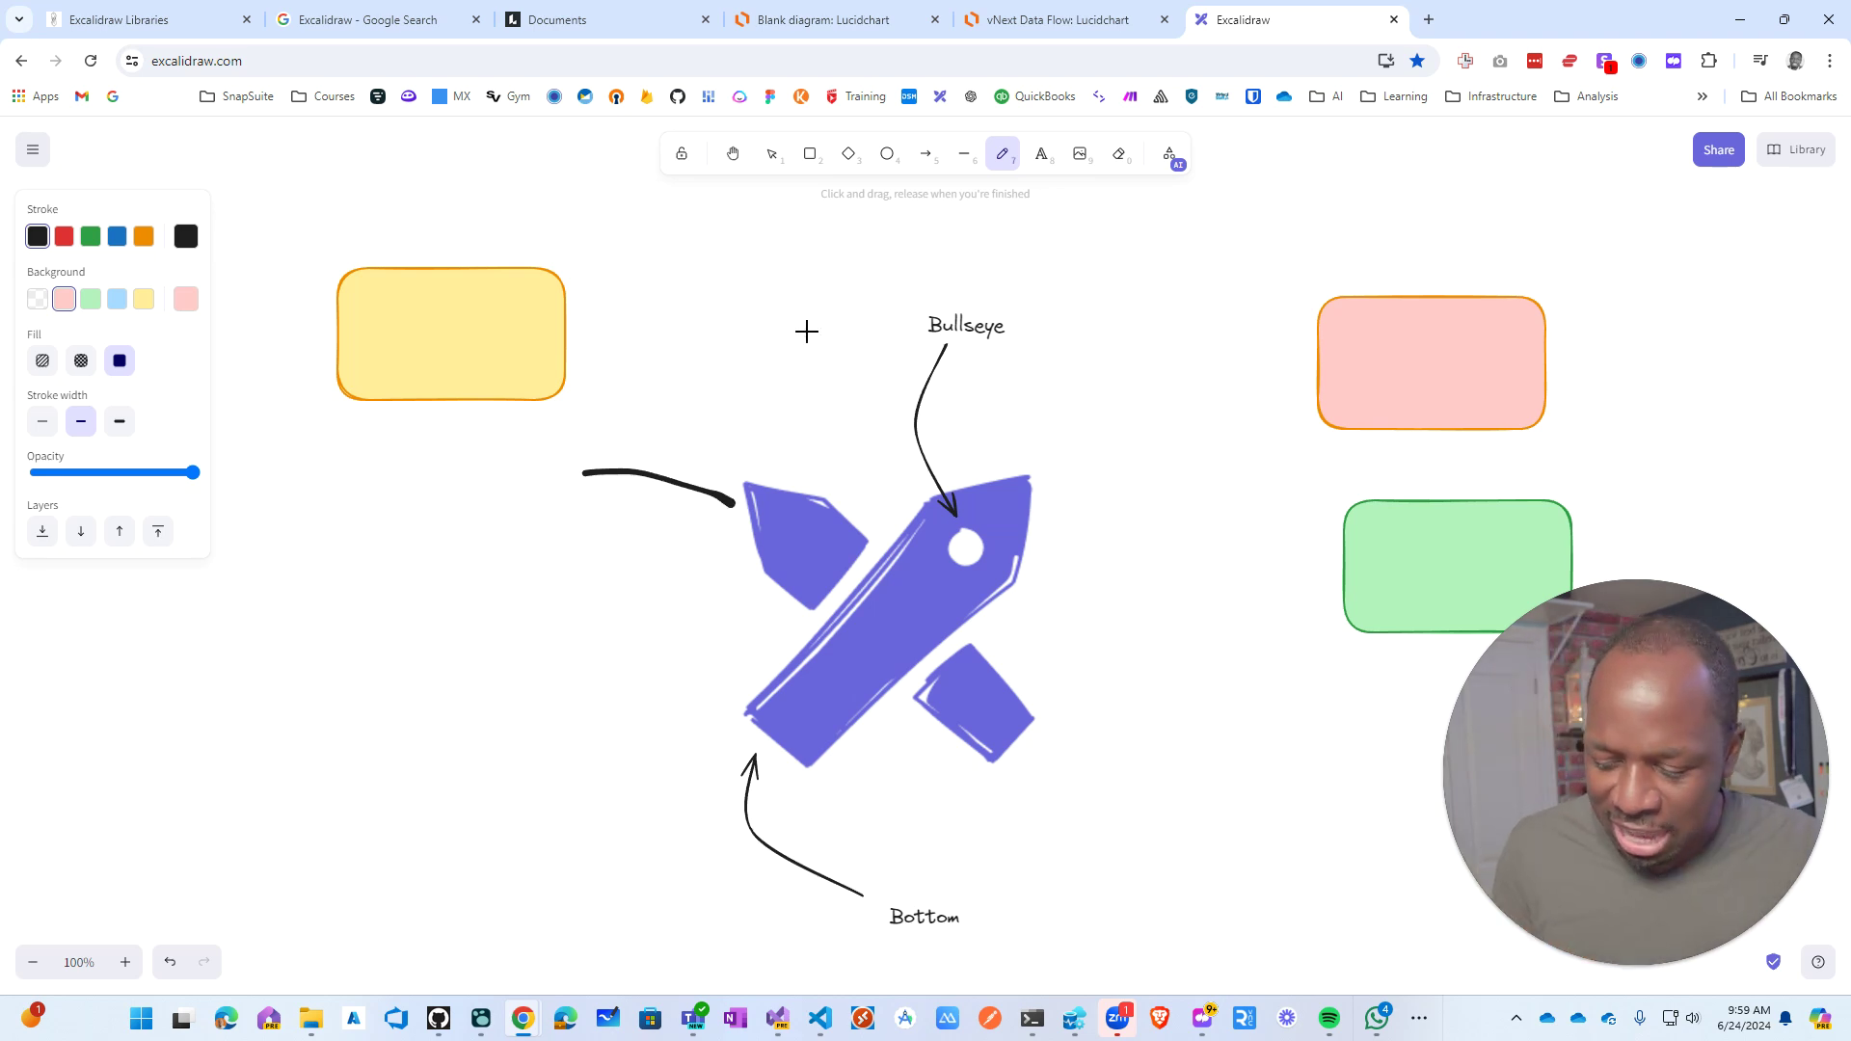
key(ctrl+z)
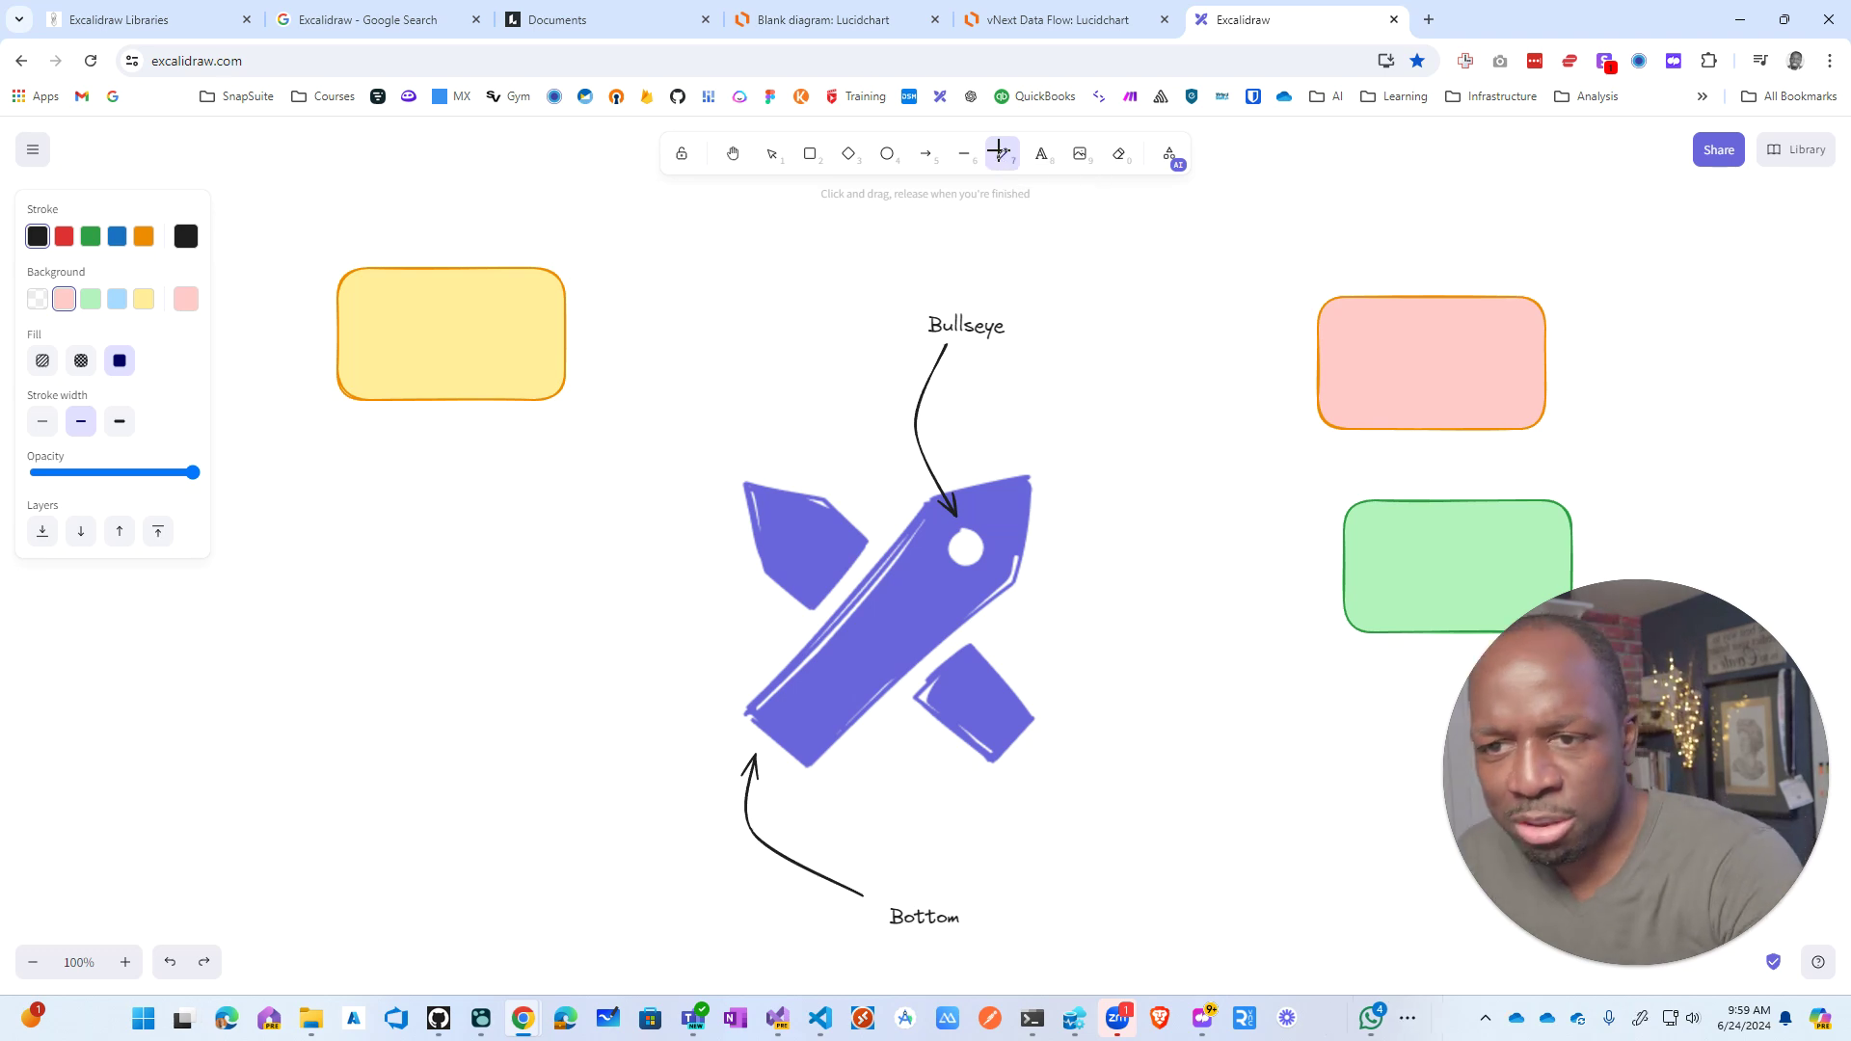
Step: Try long medium-width freehand strokes around the logo and below the green rectangle, and undo them
click(410, 482)
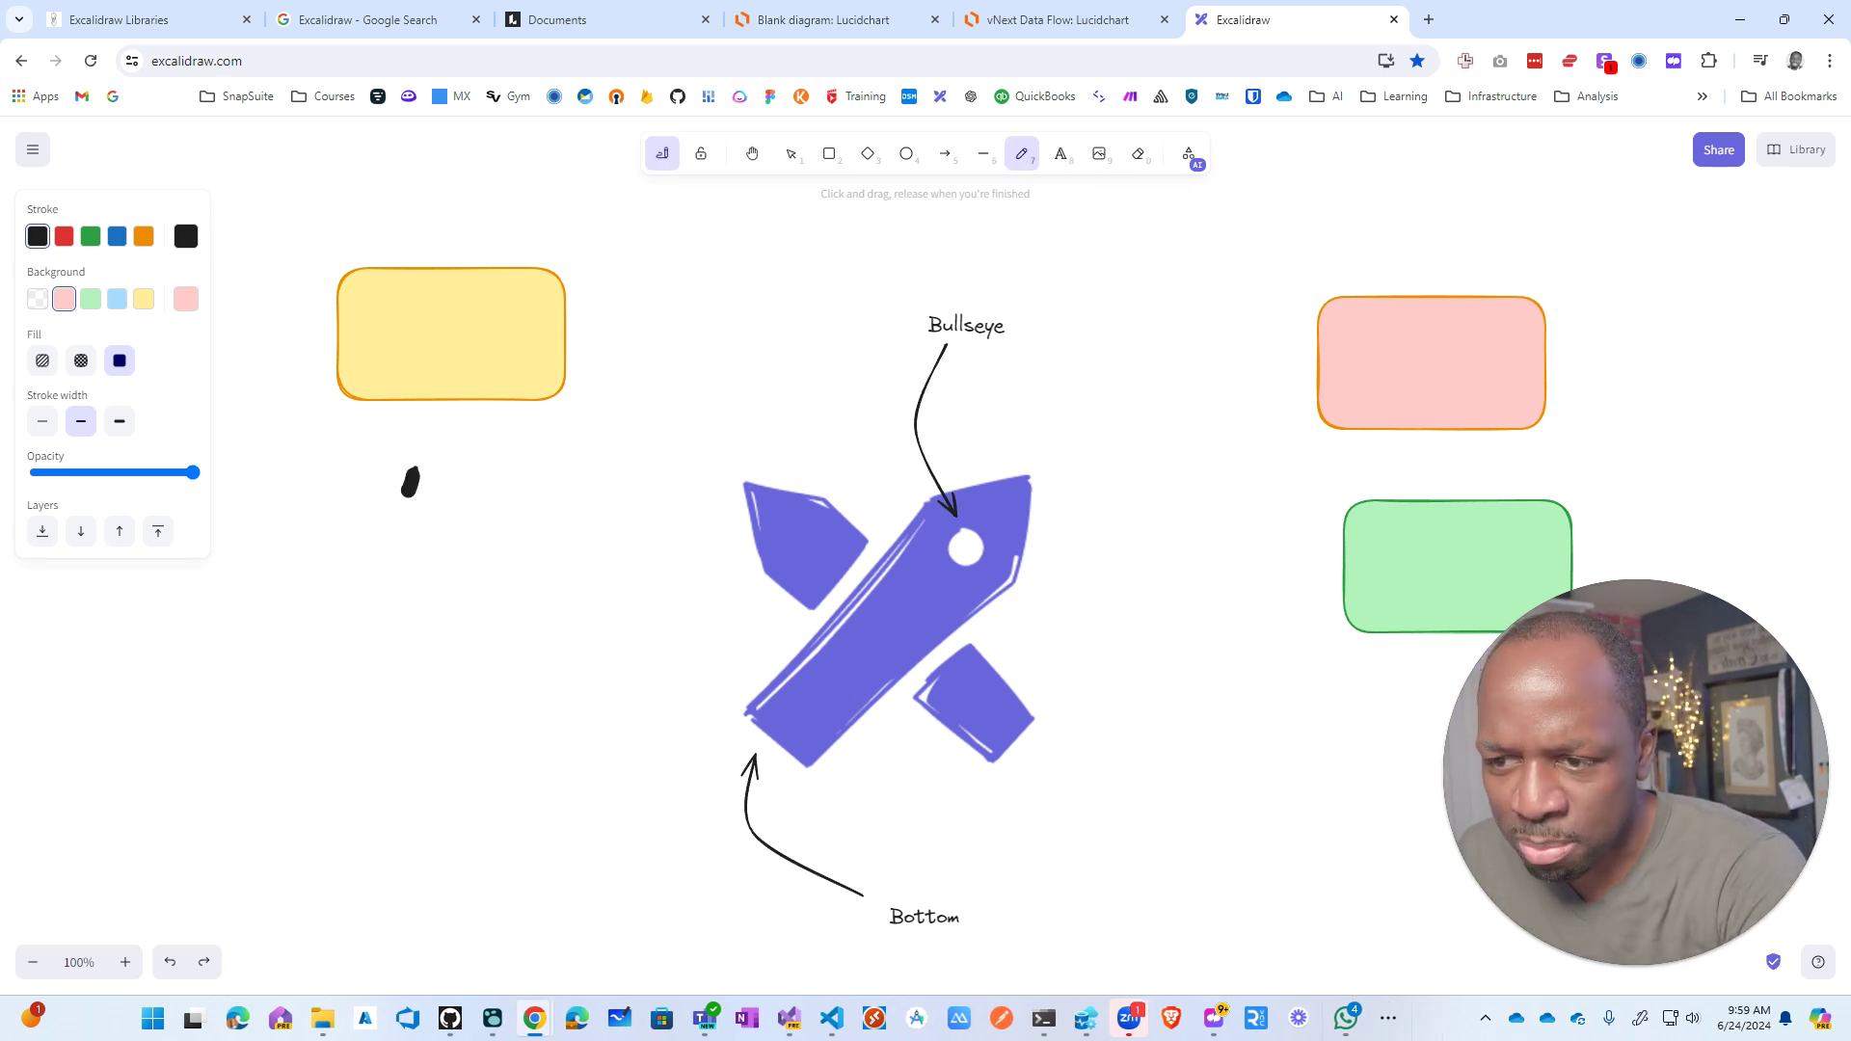
mouse_move(398, 540)
mouse_down()
mouse_move(349, 810)
mouse_move(506, 747)
mouse_move(579, 463)
mouse_move(750, 281)
mouse_move(1298, 363)
mouse_move(1237, 880)
mouse_up()
mouse_move(1085, 786)
mouse_down()
mouse_move(1178, 865)
mouse_move(1348, 786)
mouse_up()
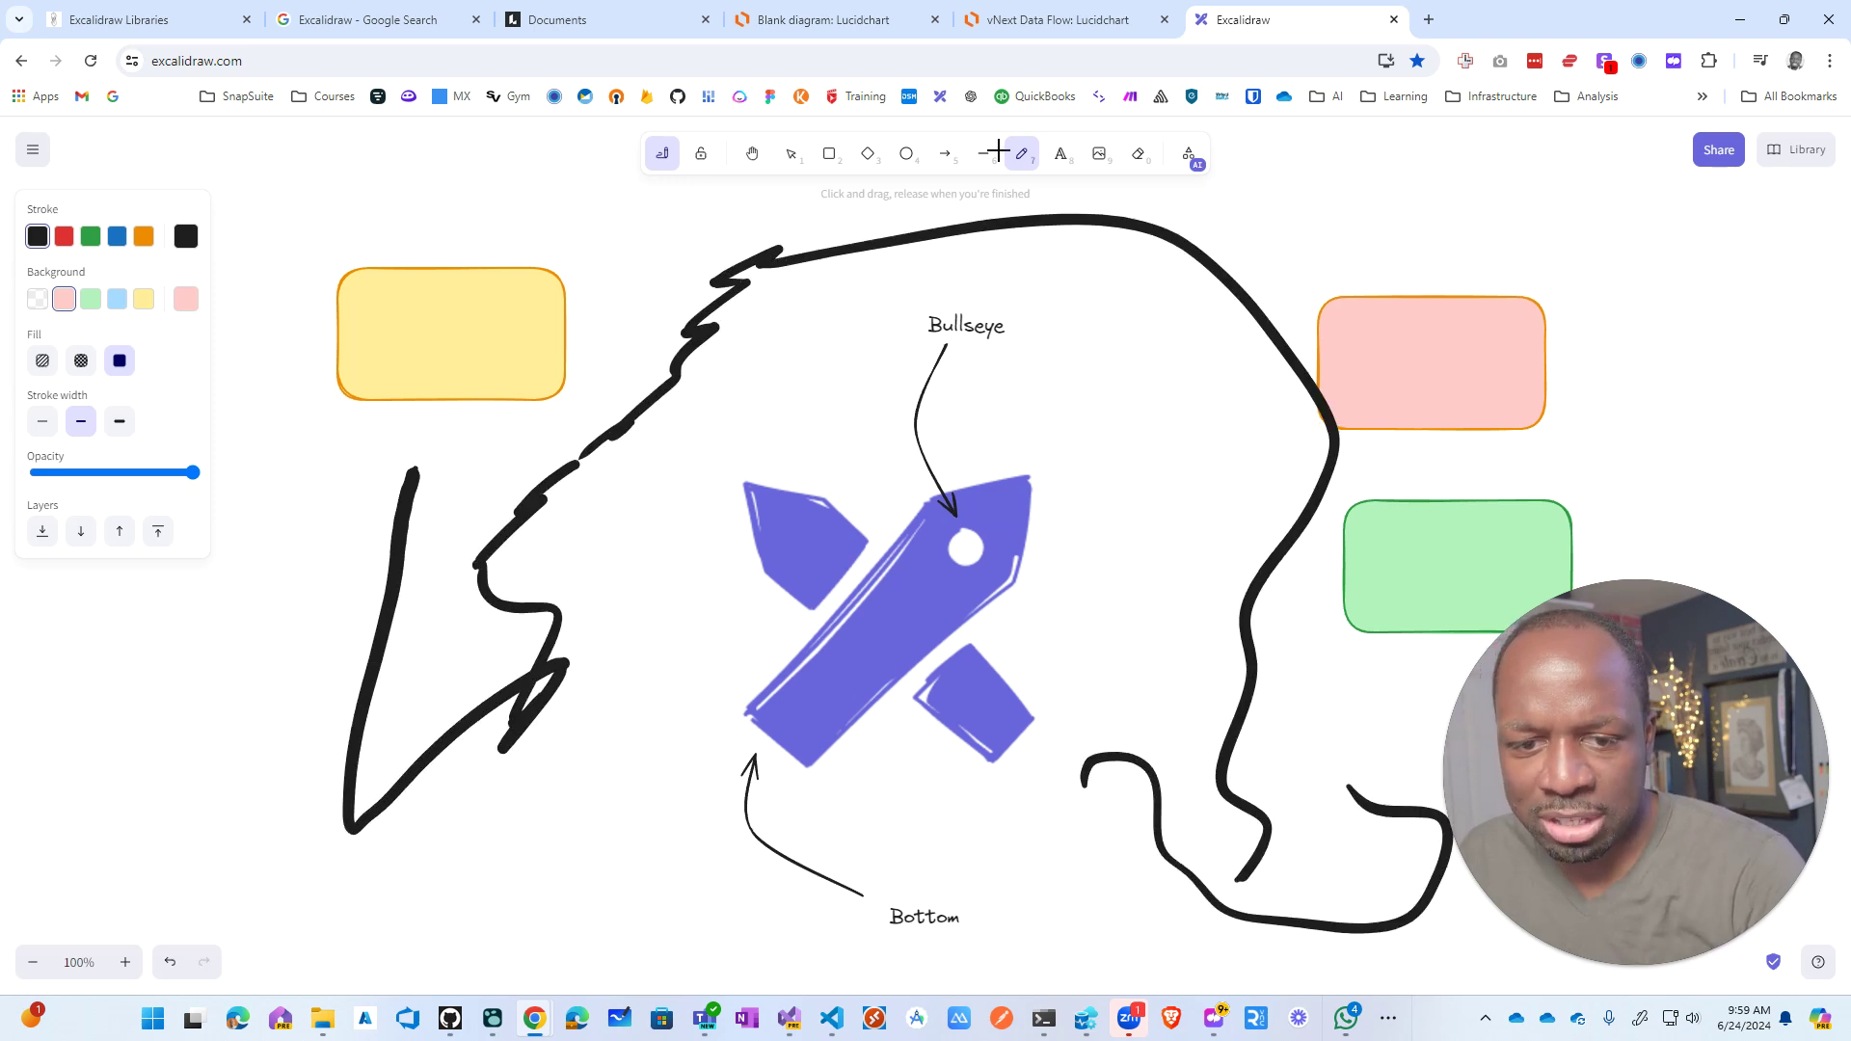
key(ctrl+z)
key(ctrl+z)
key(ctrl+z)
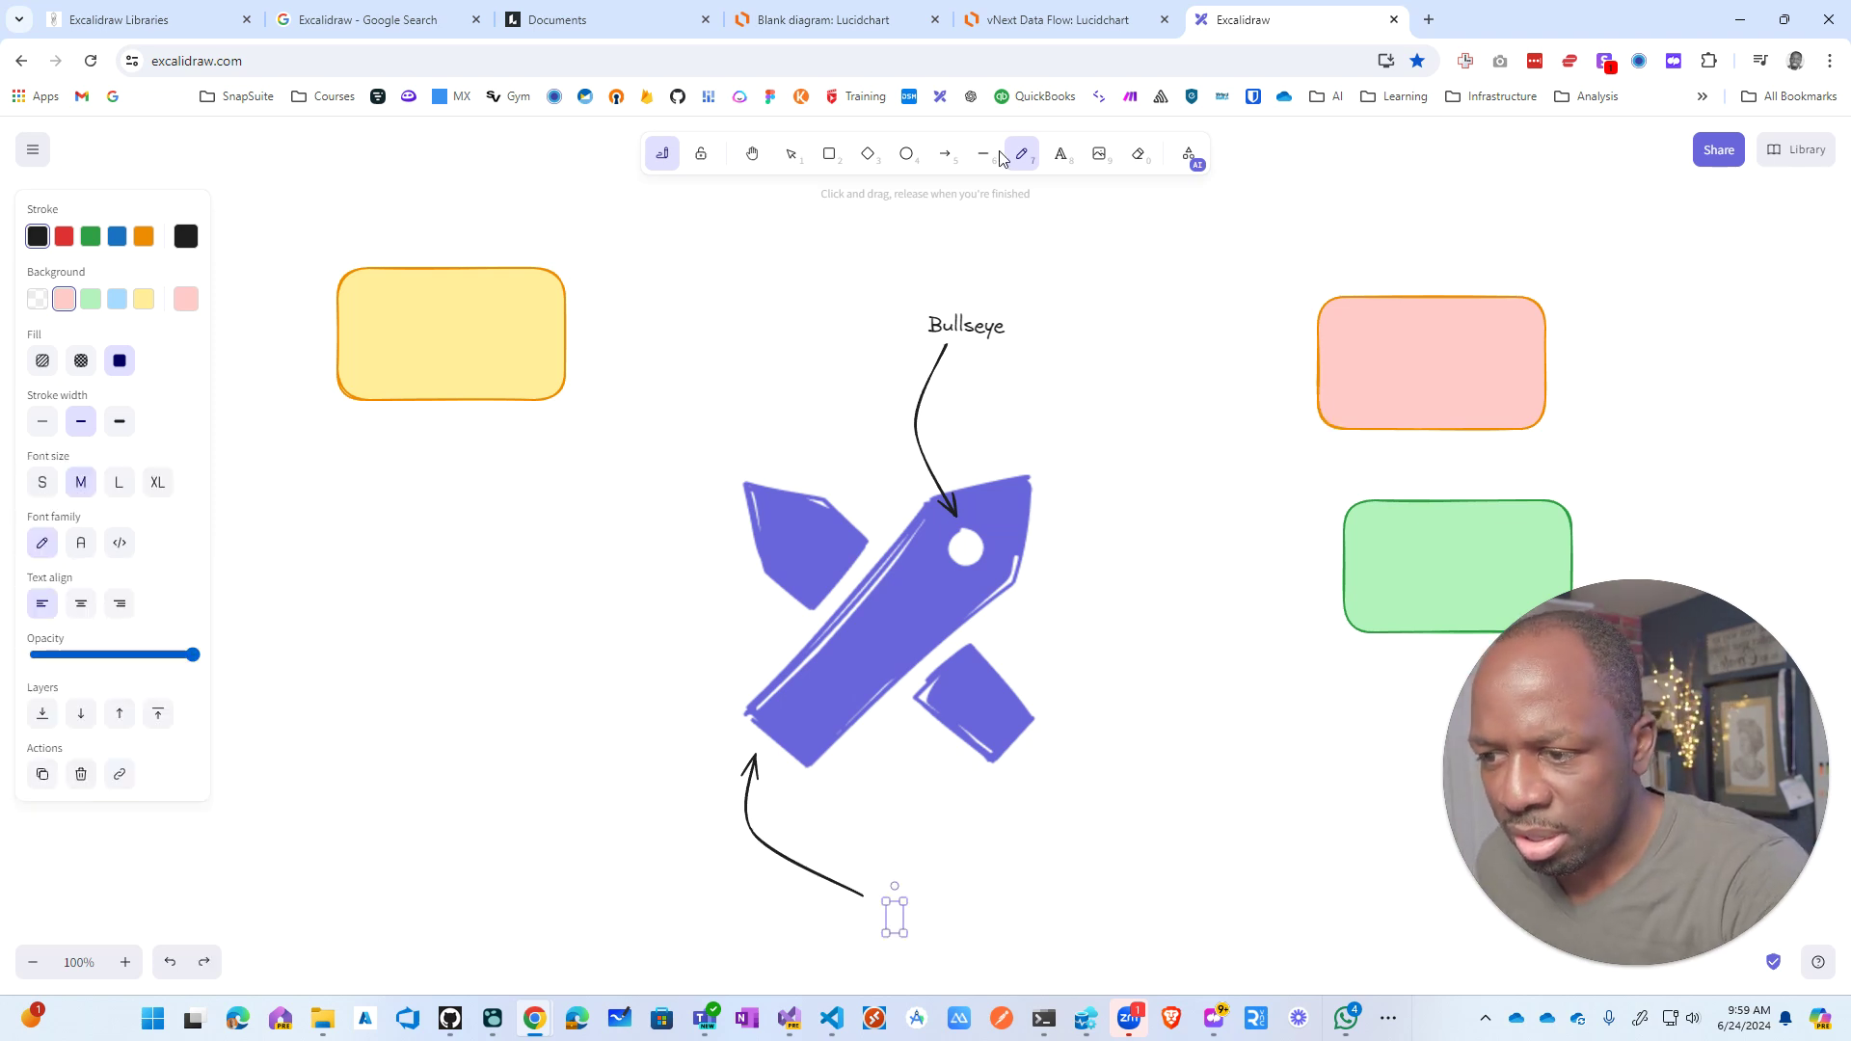
Step: Set the pen to the thin stroke width, try several freehand strokes around the logo, and undo them
key(ctrl+shift+z)
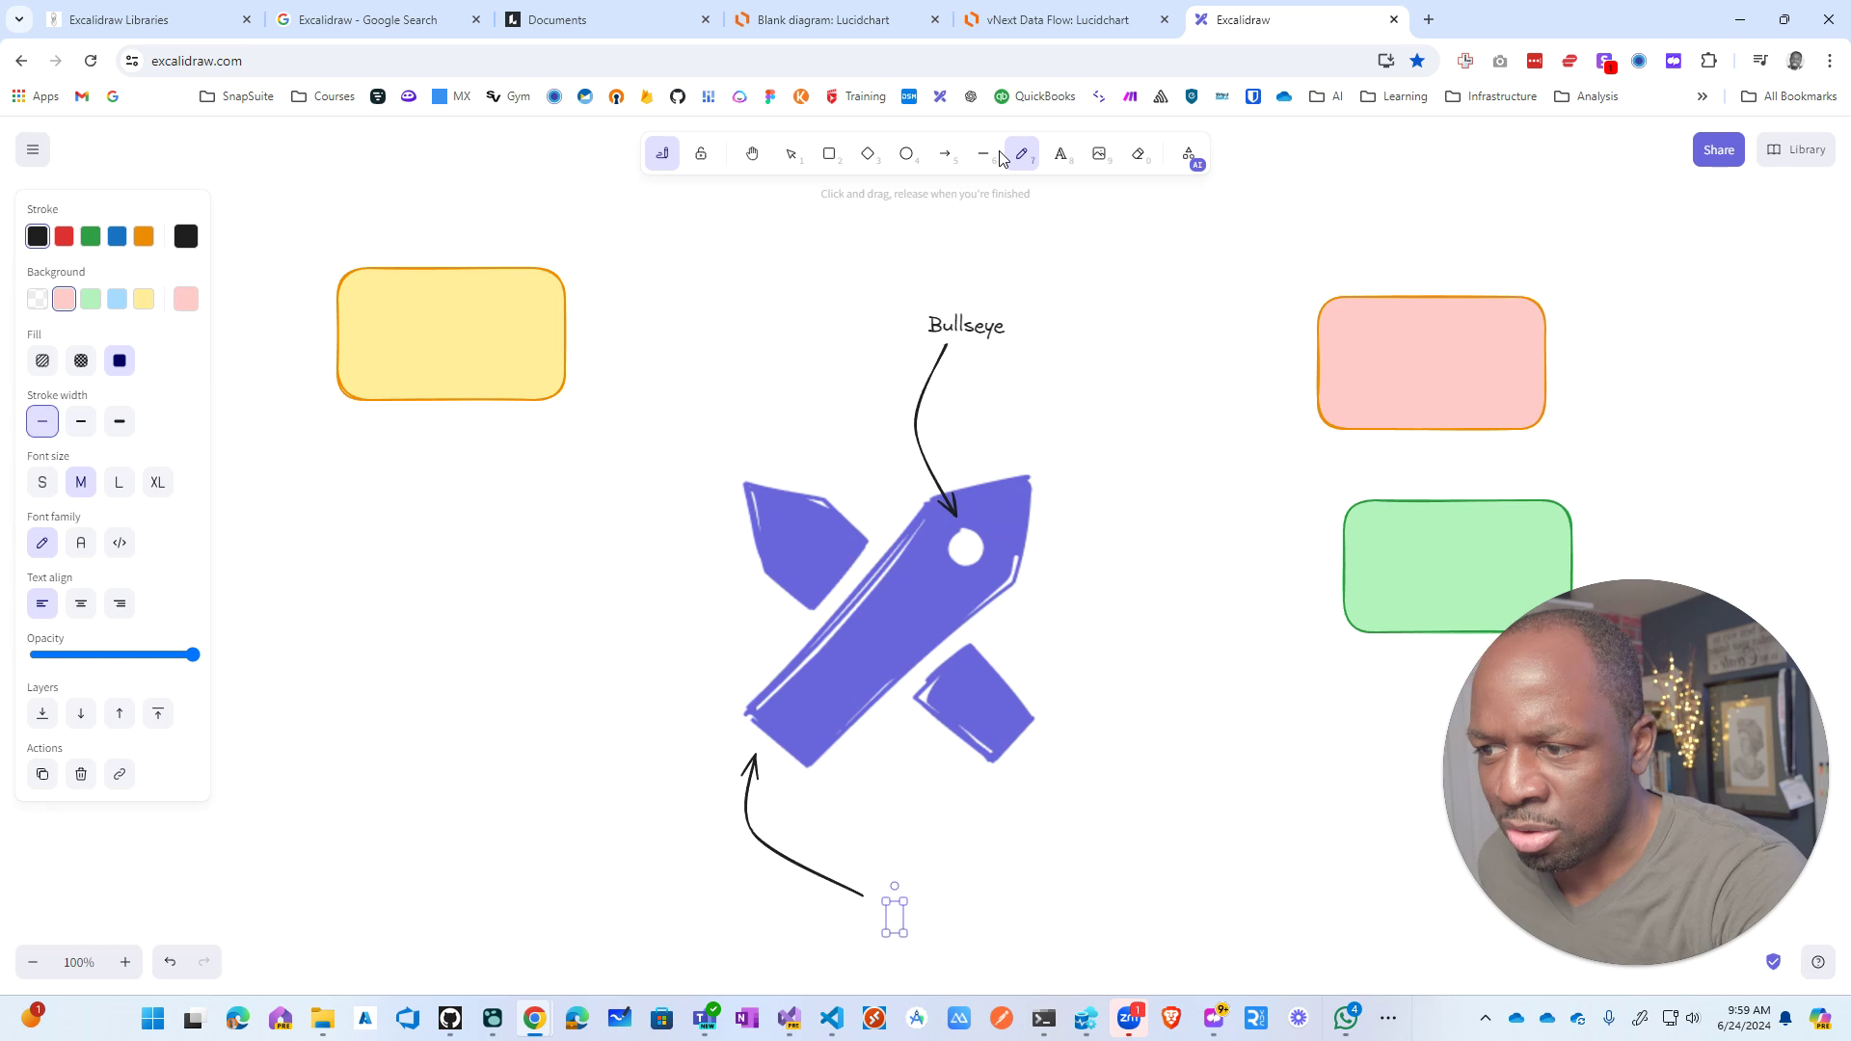
mouse_move(444, 505)
mouse_down()
mouse_move(421, 599)
mouse_move(455, 753)
mouse_move(521, 852)
mouse_move(512, 549)
mouse_move(616, 891)
mouse_move(1426, 874)
mouse_up()
drag(1240, 810, 1234, 417)
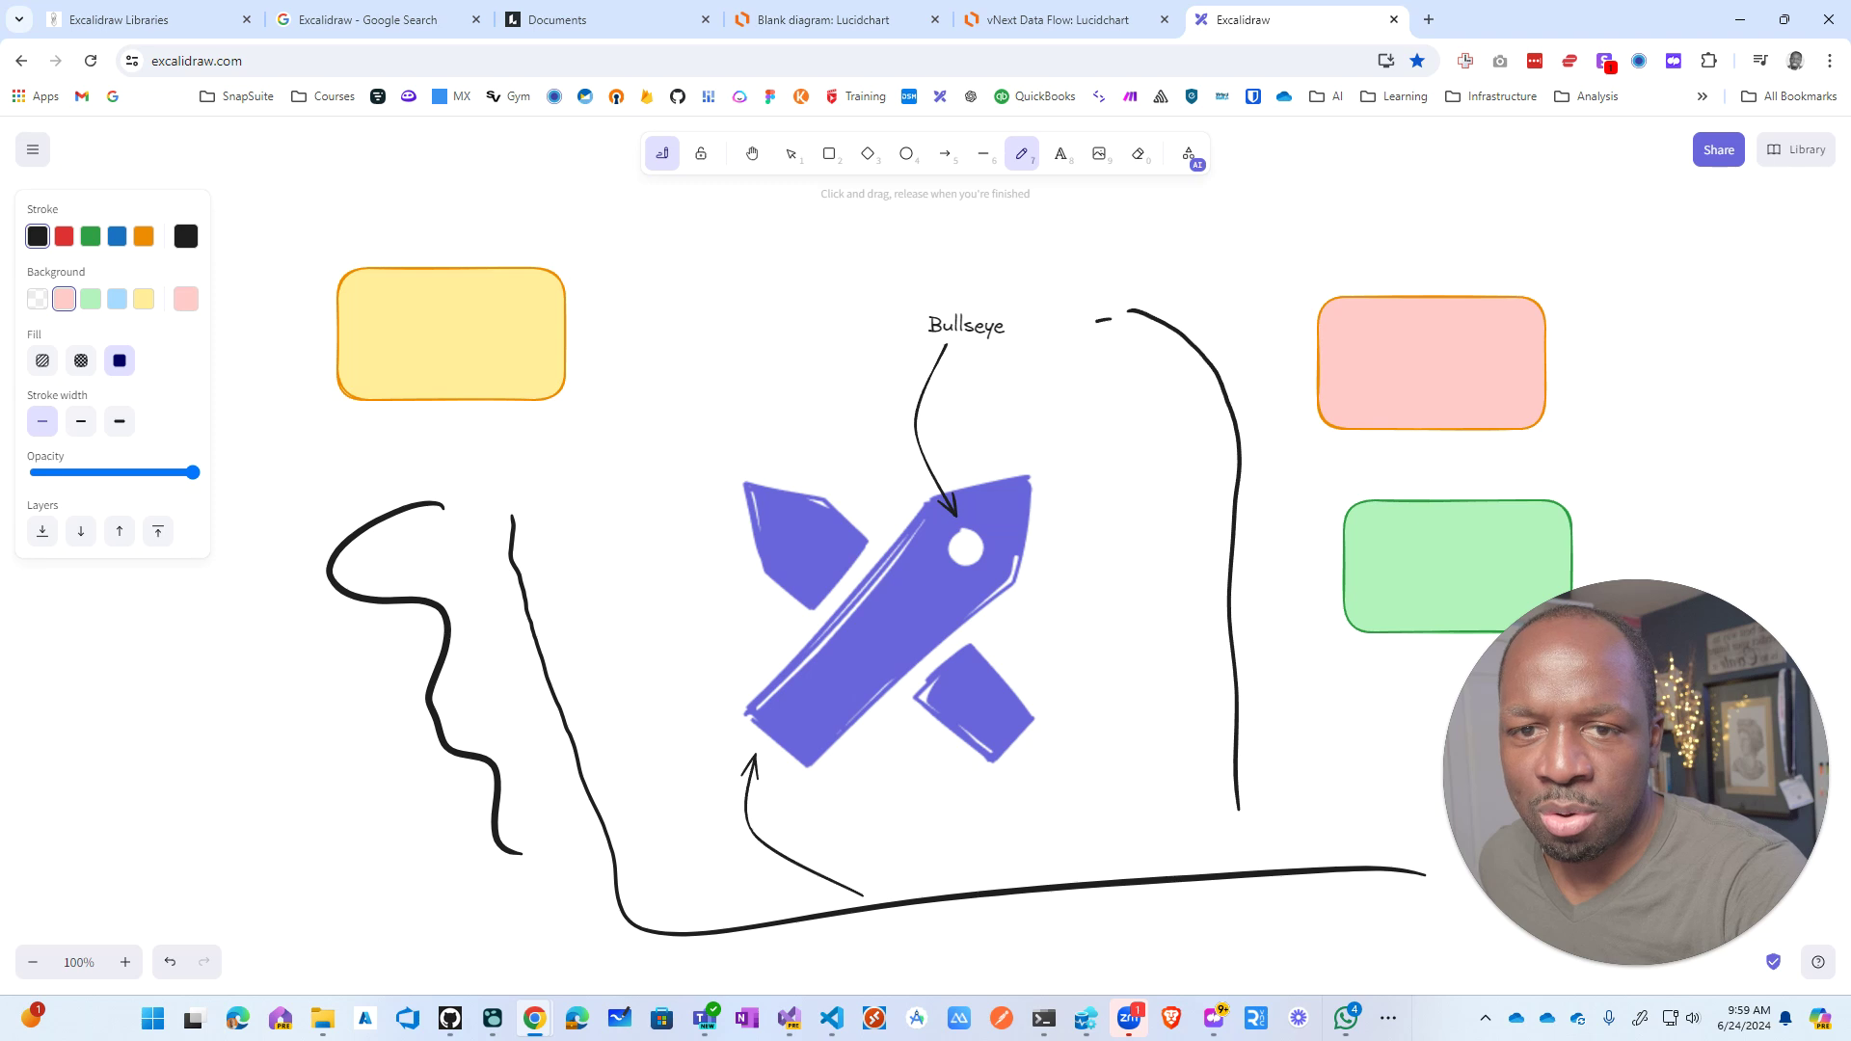
mouse_move(815, 437)
mouse_down()
mouse_move(604, 467)
mouse_move(568, 504)
mouse_move(598, 578)
mouse_move(591, 692)
mouse_move(667, 793)
mouse_move(758, 851)
mouse_up()
key(ctrl+z)
key(ctrl+z)
key(ctrl+z)
key(ctrl+z)
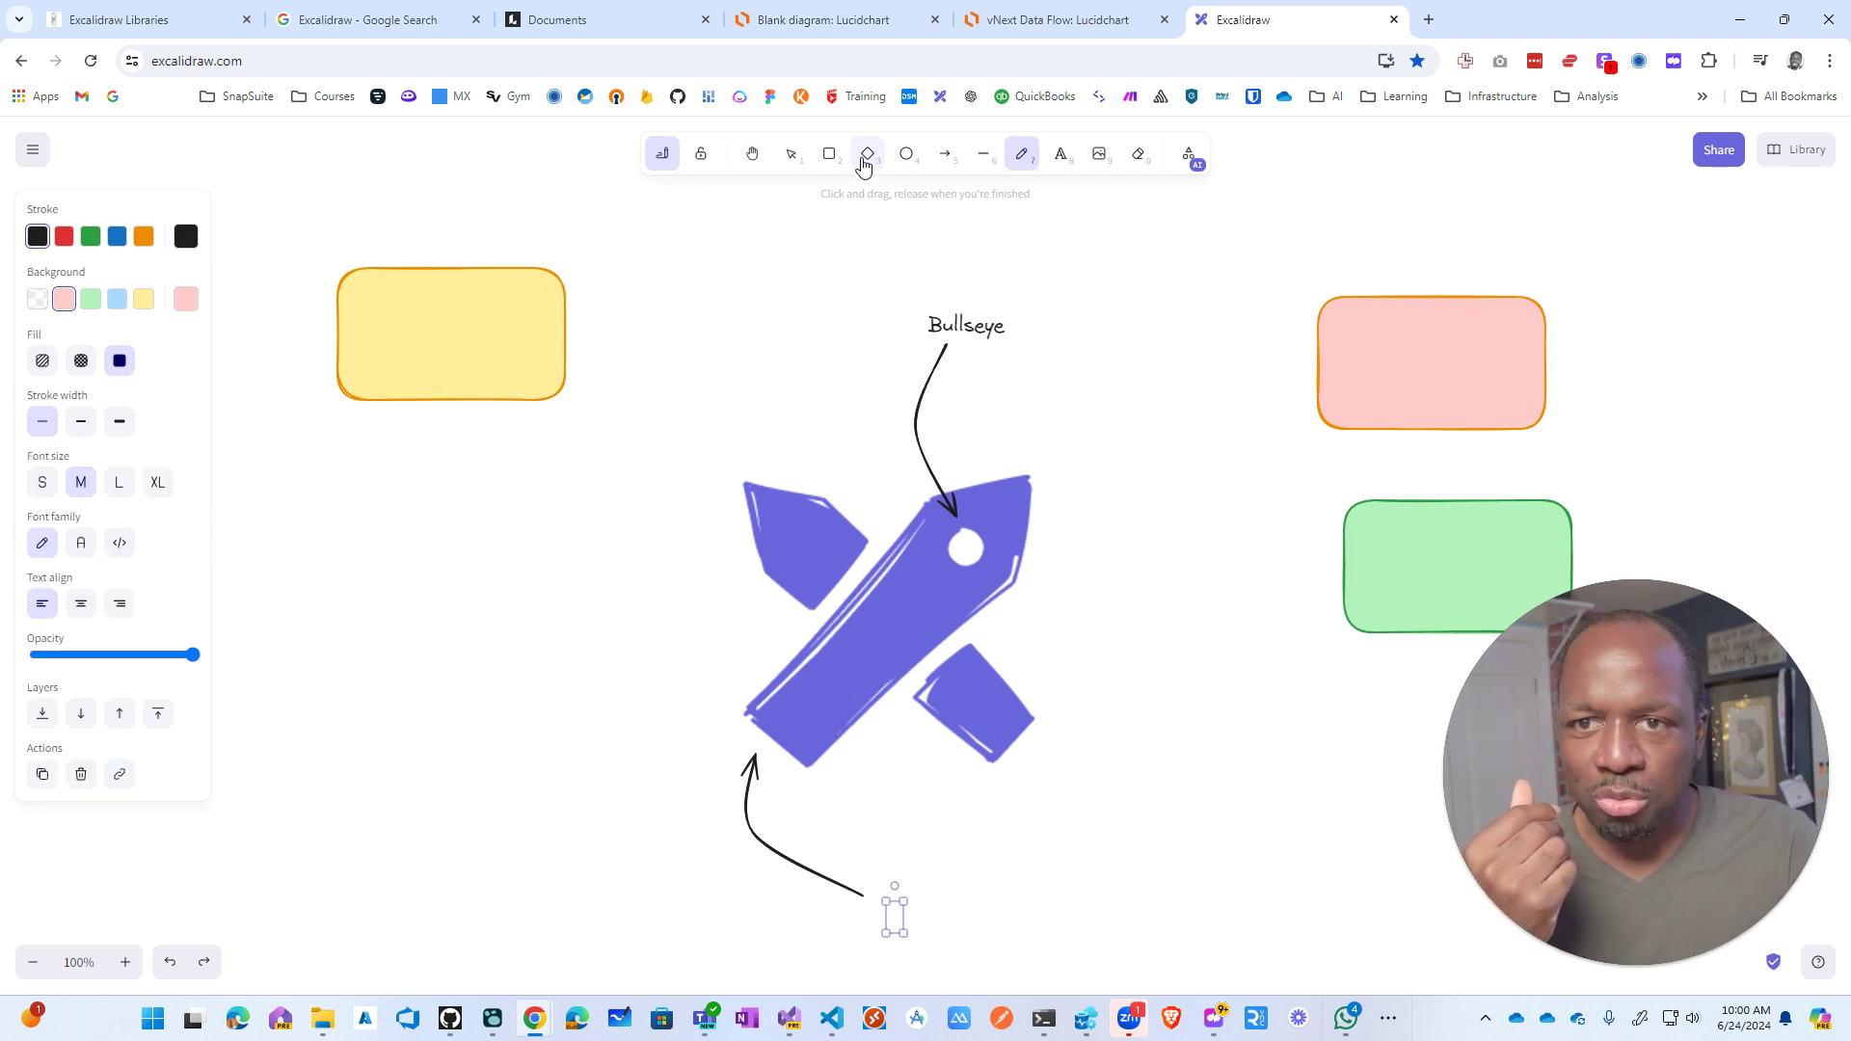
drag(1139, 454, 1211, 638)
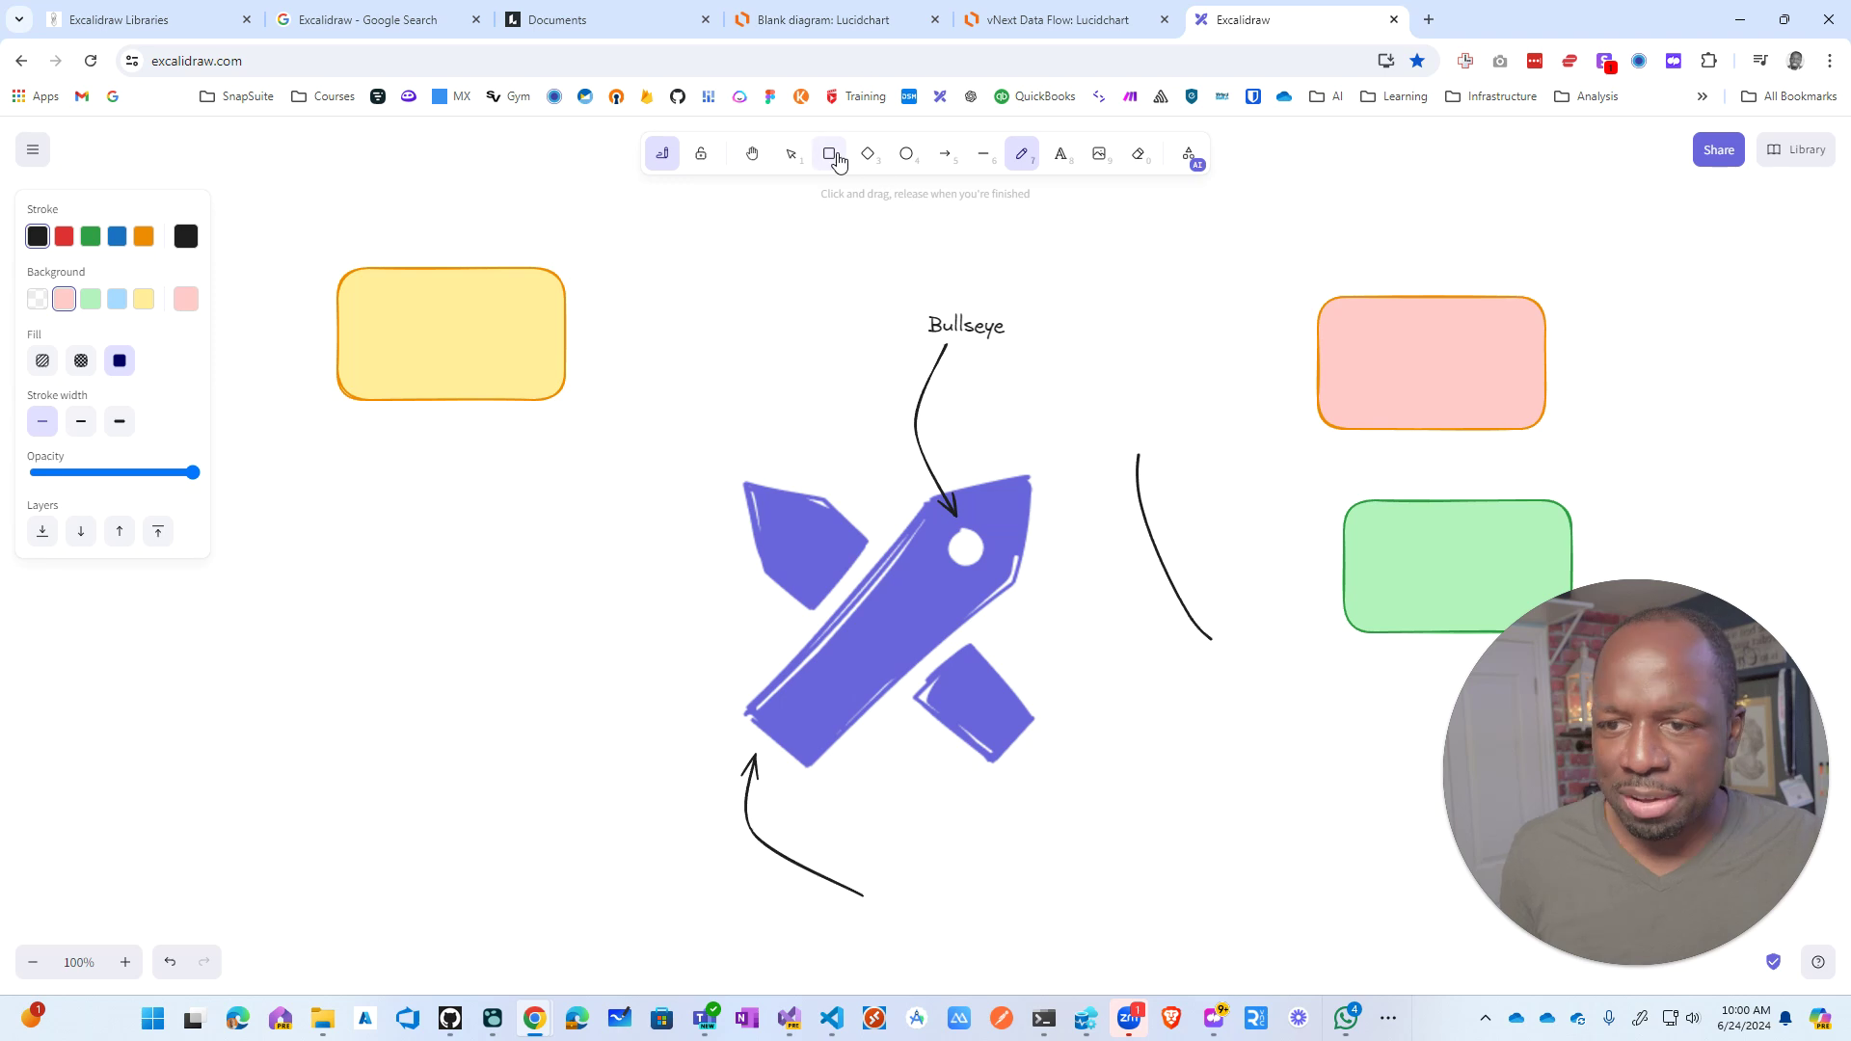
key(ctrl+z)
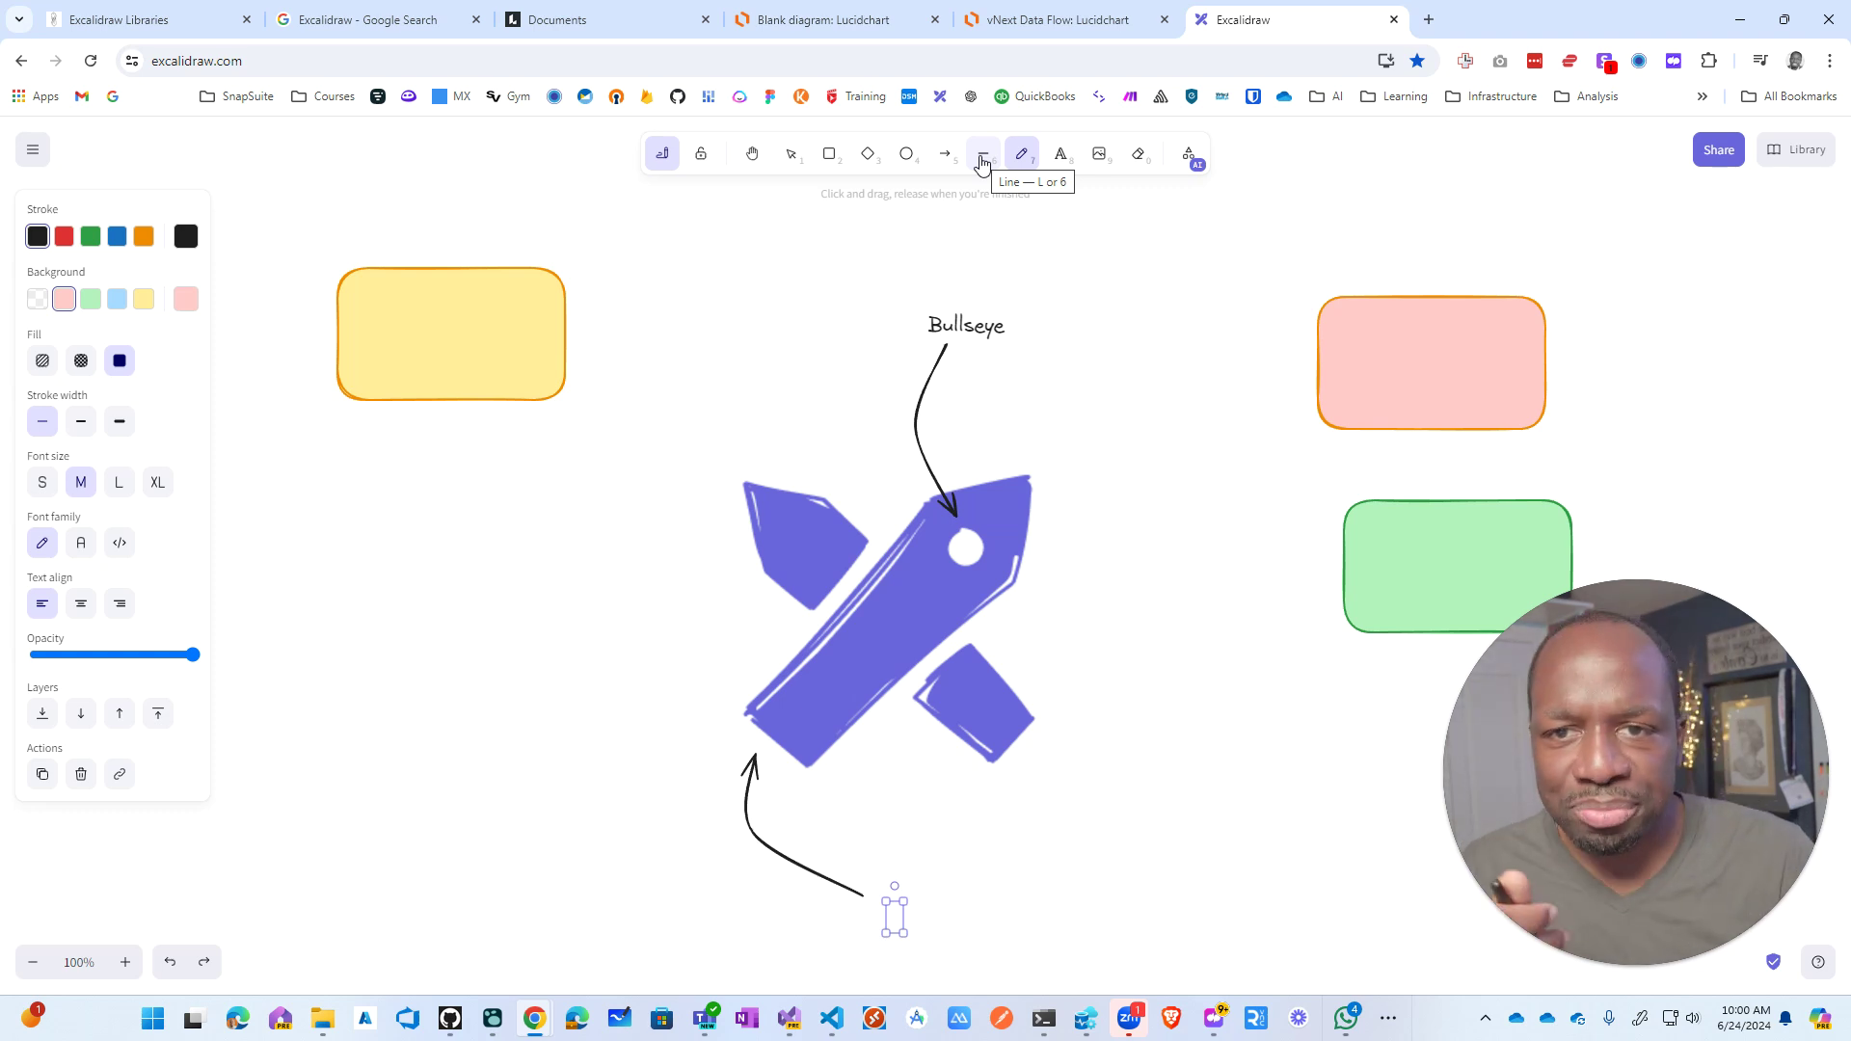
Step: Switch to the laser pointer and make temporary marks near the Bullseye label, the logo and the coloured rectangles
click(1187, 158)
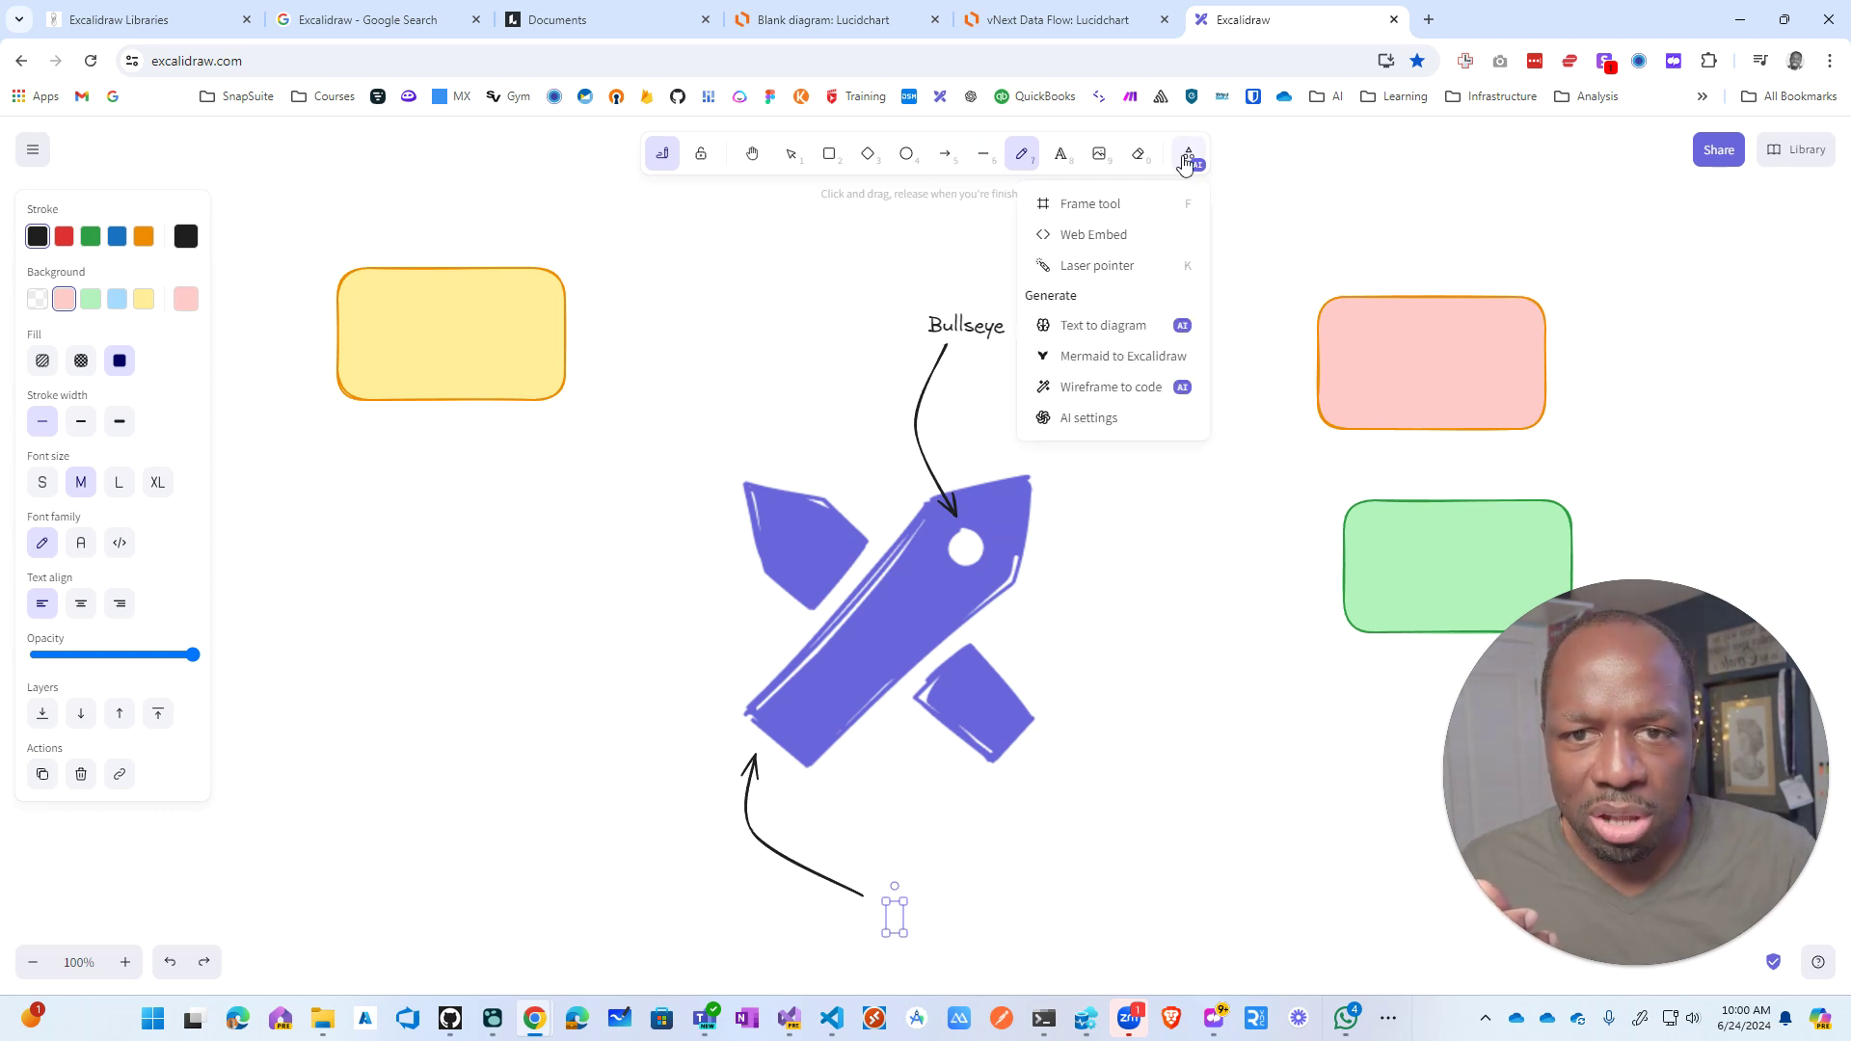
click(1099, 265)
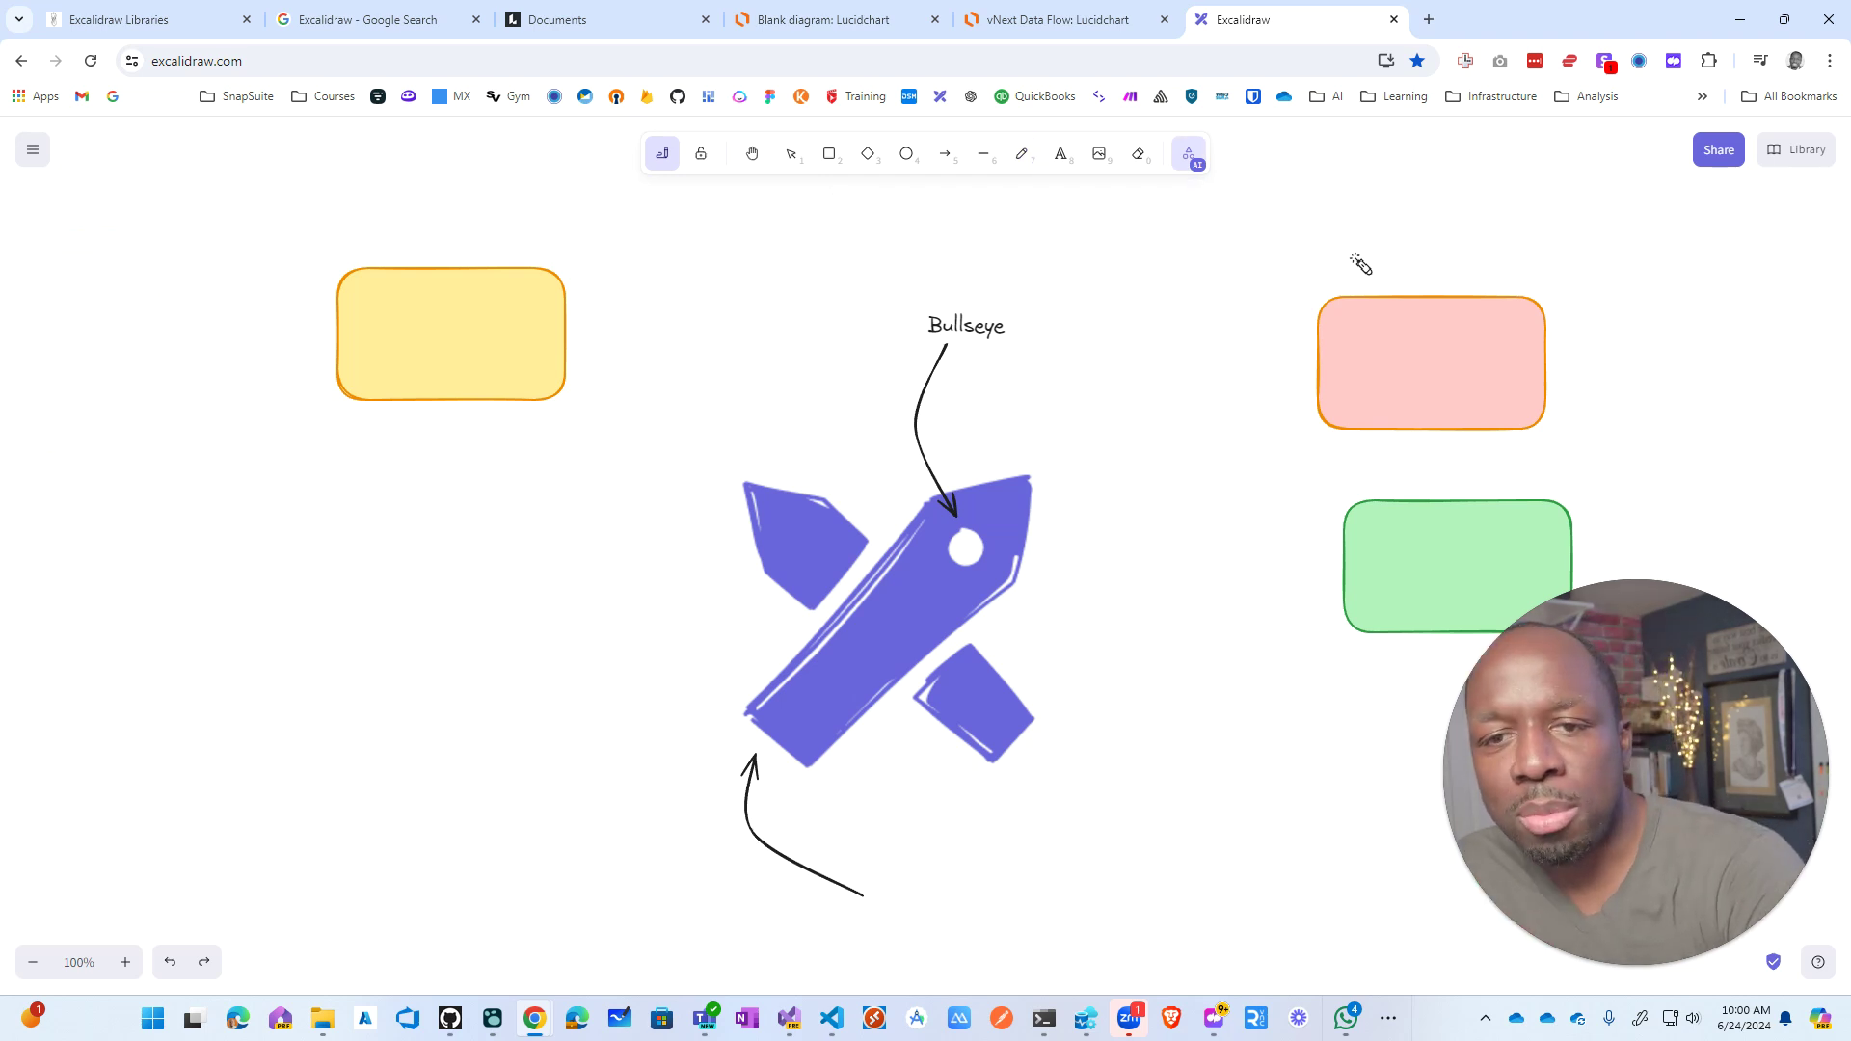
mouse_move(993, 318)
mouse_down()
mouse_move(1109, 282)
mouse_move(1034, 395)
mouse_up()
mouse_move(517, 673)
mouse_down()
mouse_move(746, 533)
mouse_move(661, 608)
mouse_up()
drag(1056, 516, 1289, 380)
mouse_move(1180, 719)
mouse_down()
mouse_move(1292, 574)
mouse_move(1260, 618)
mouse_up()
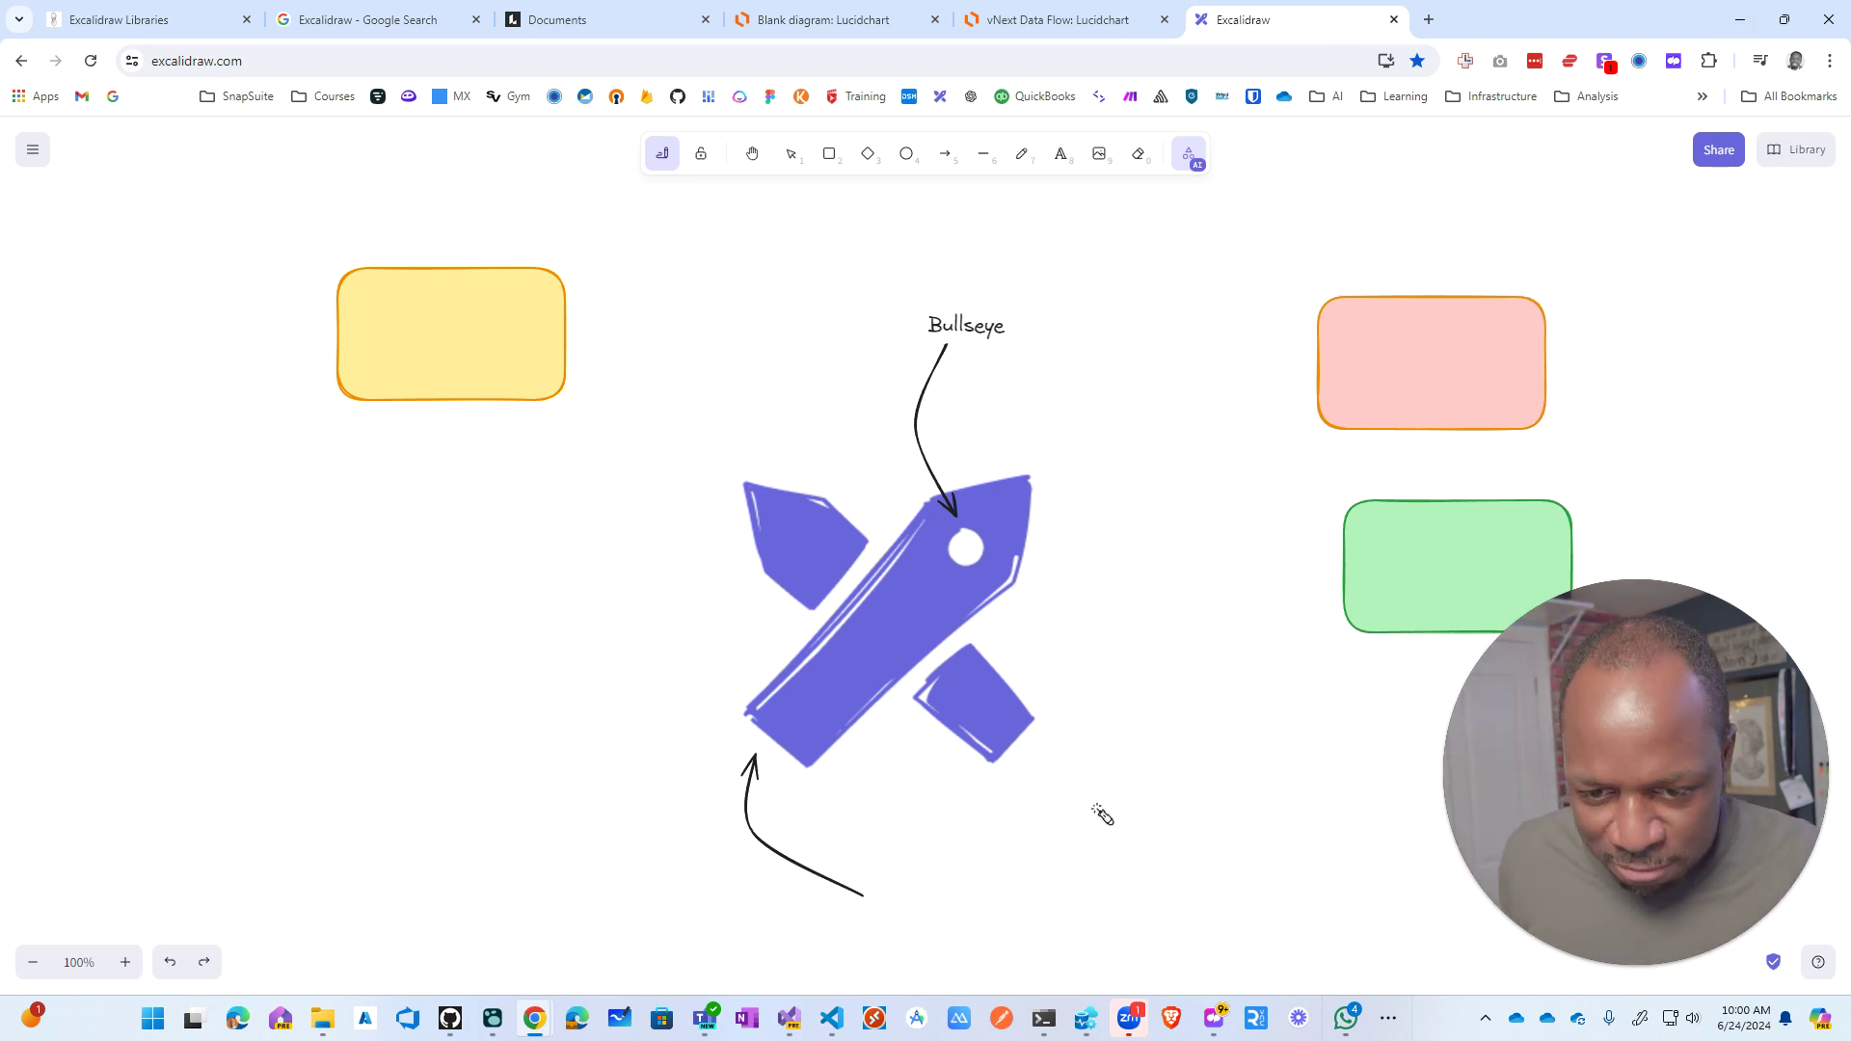
Step: Switch to Microsoft Whiteboard and open Whiteboard 206
key(super)
text(wh)
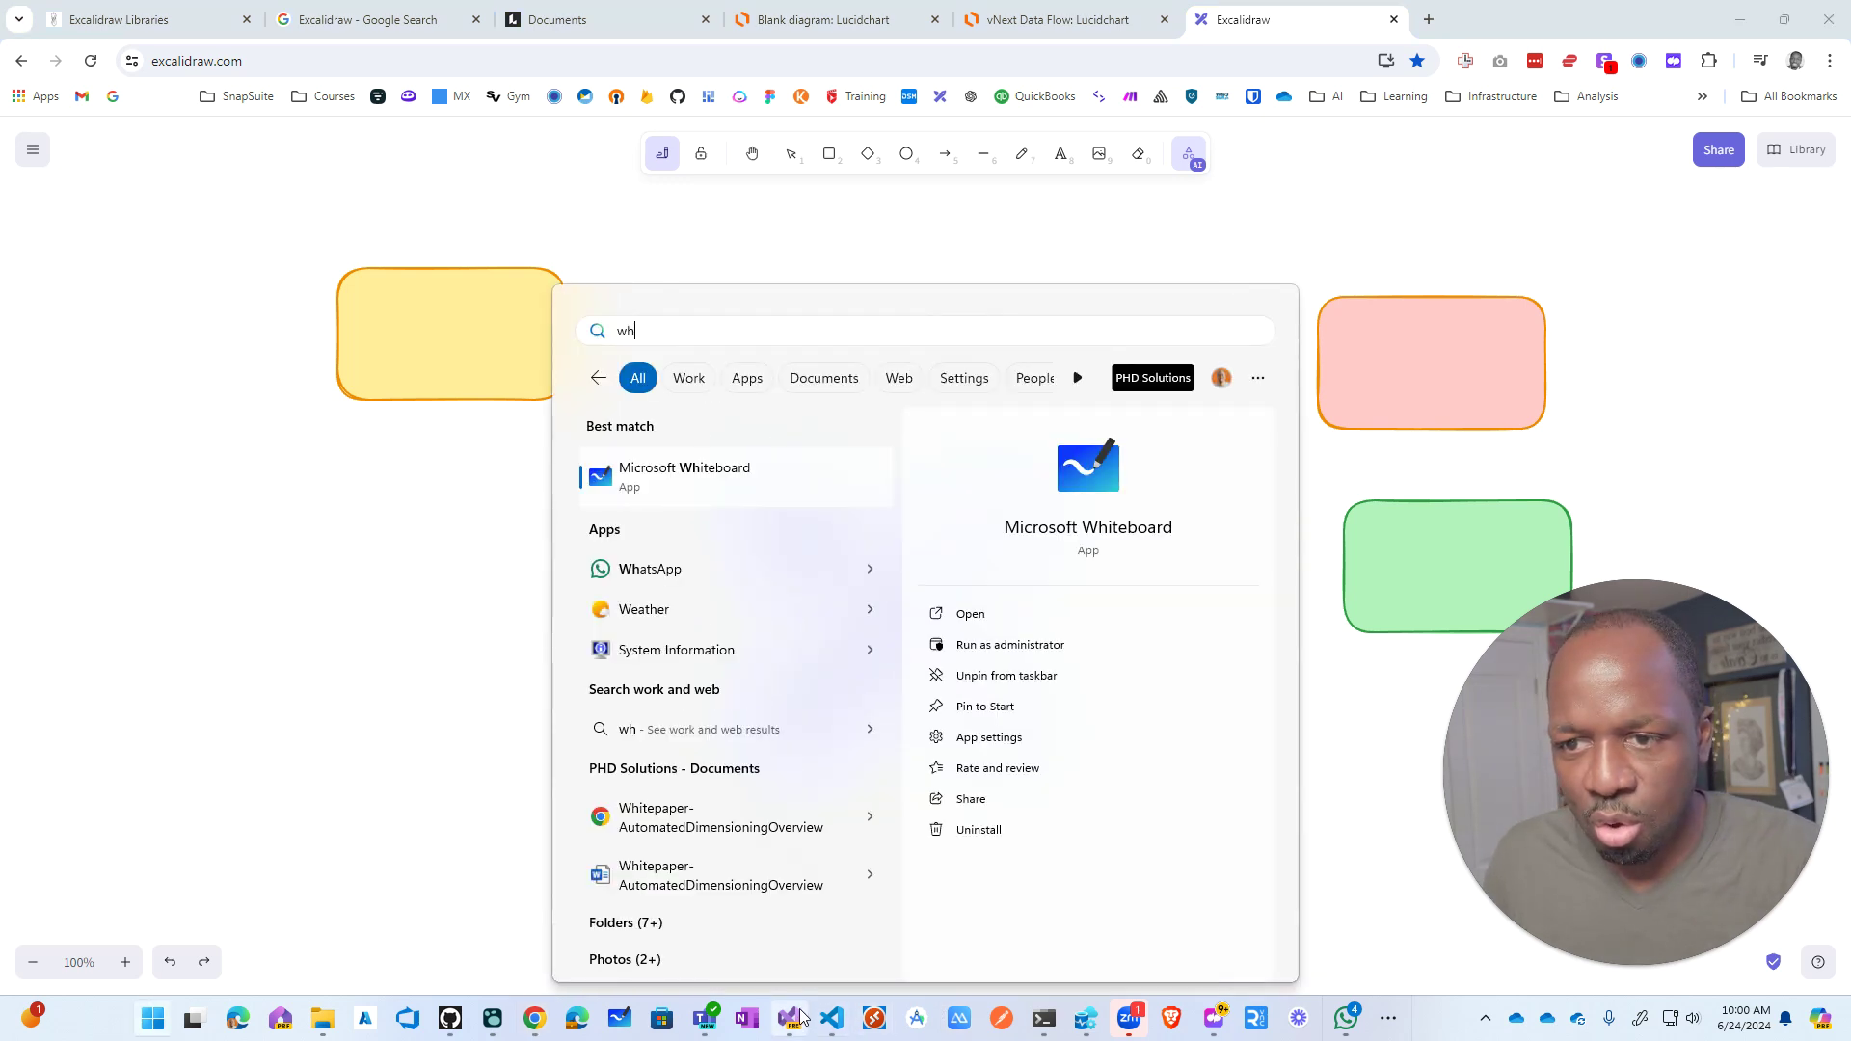
key(Escape)
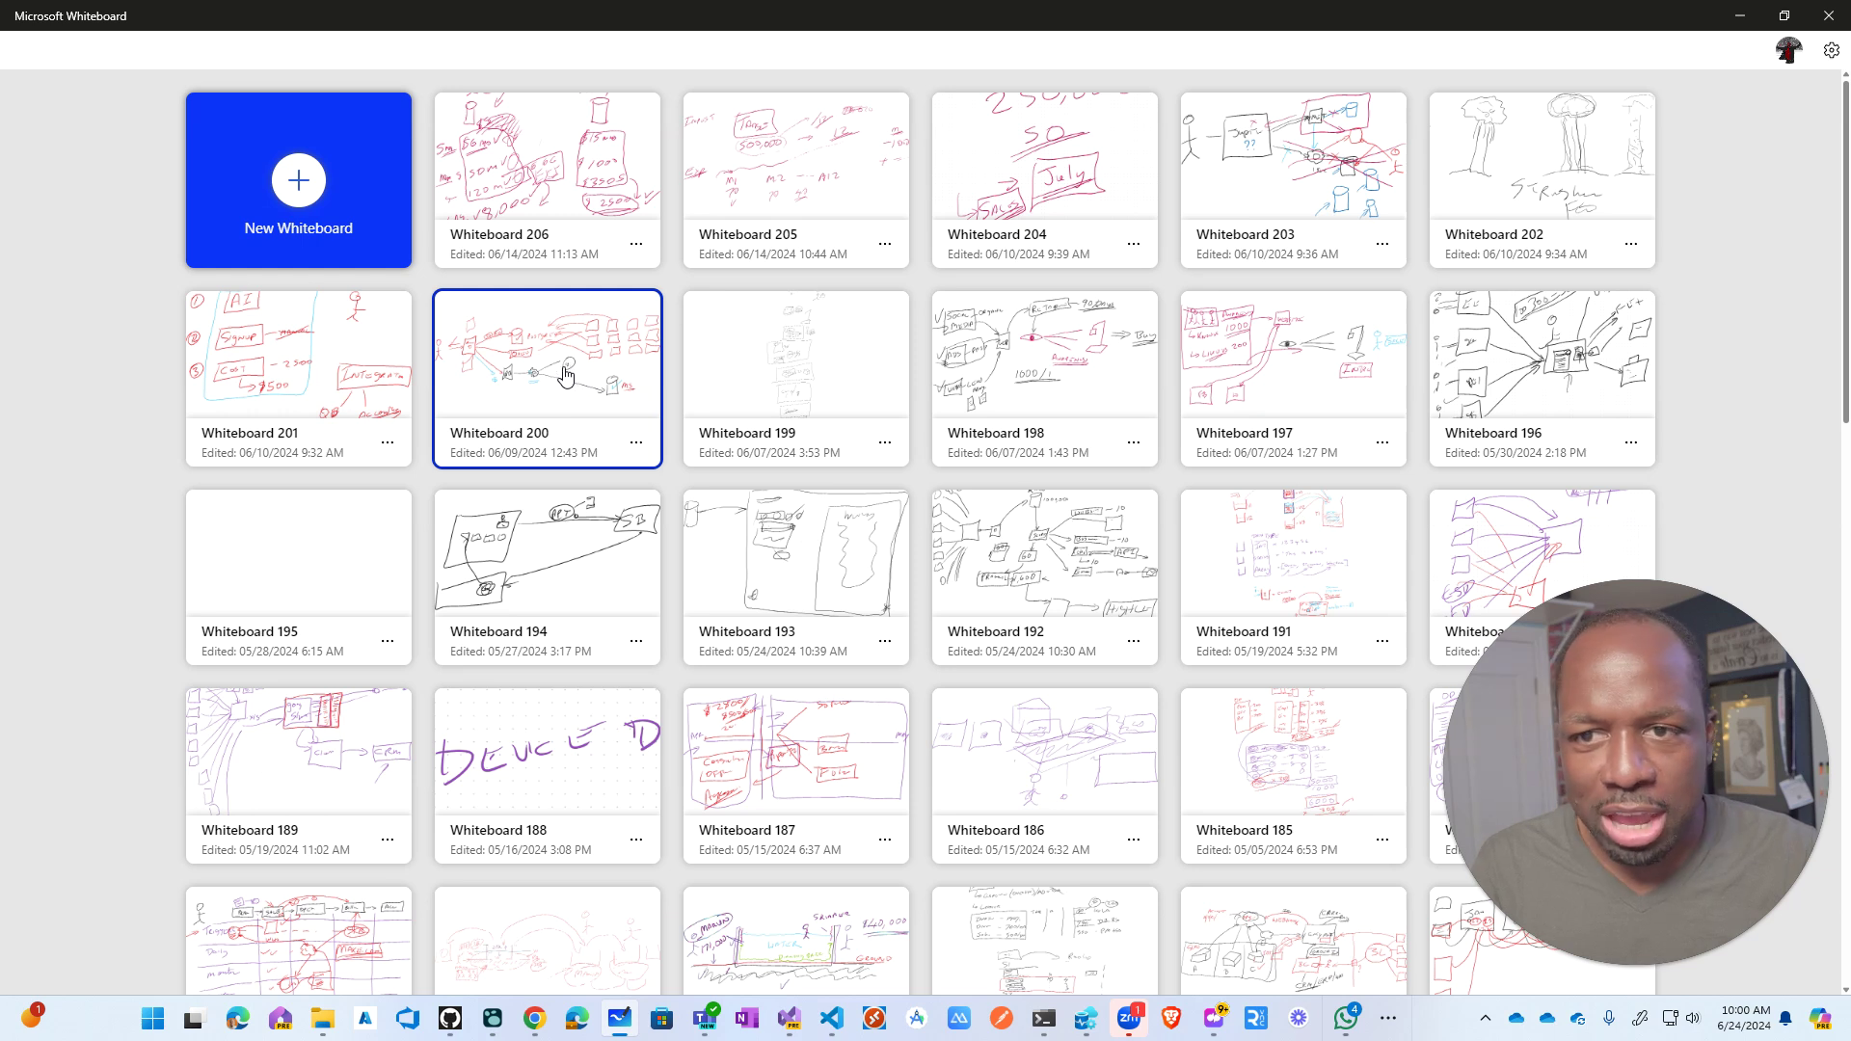
click(543, 134)
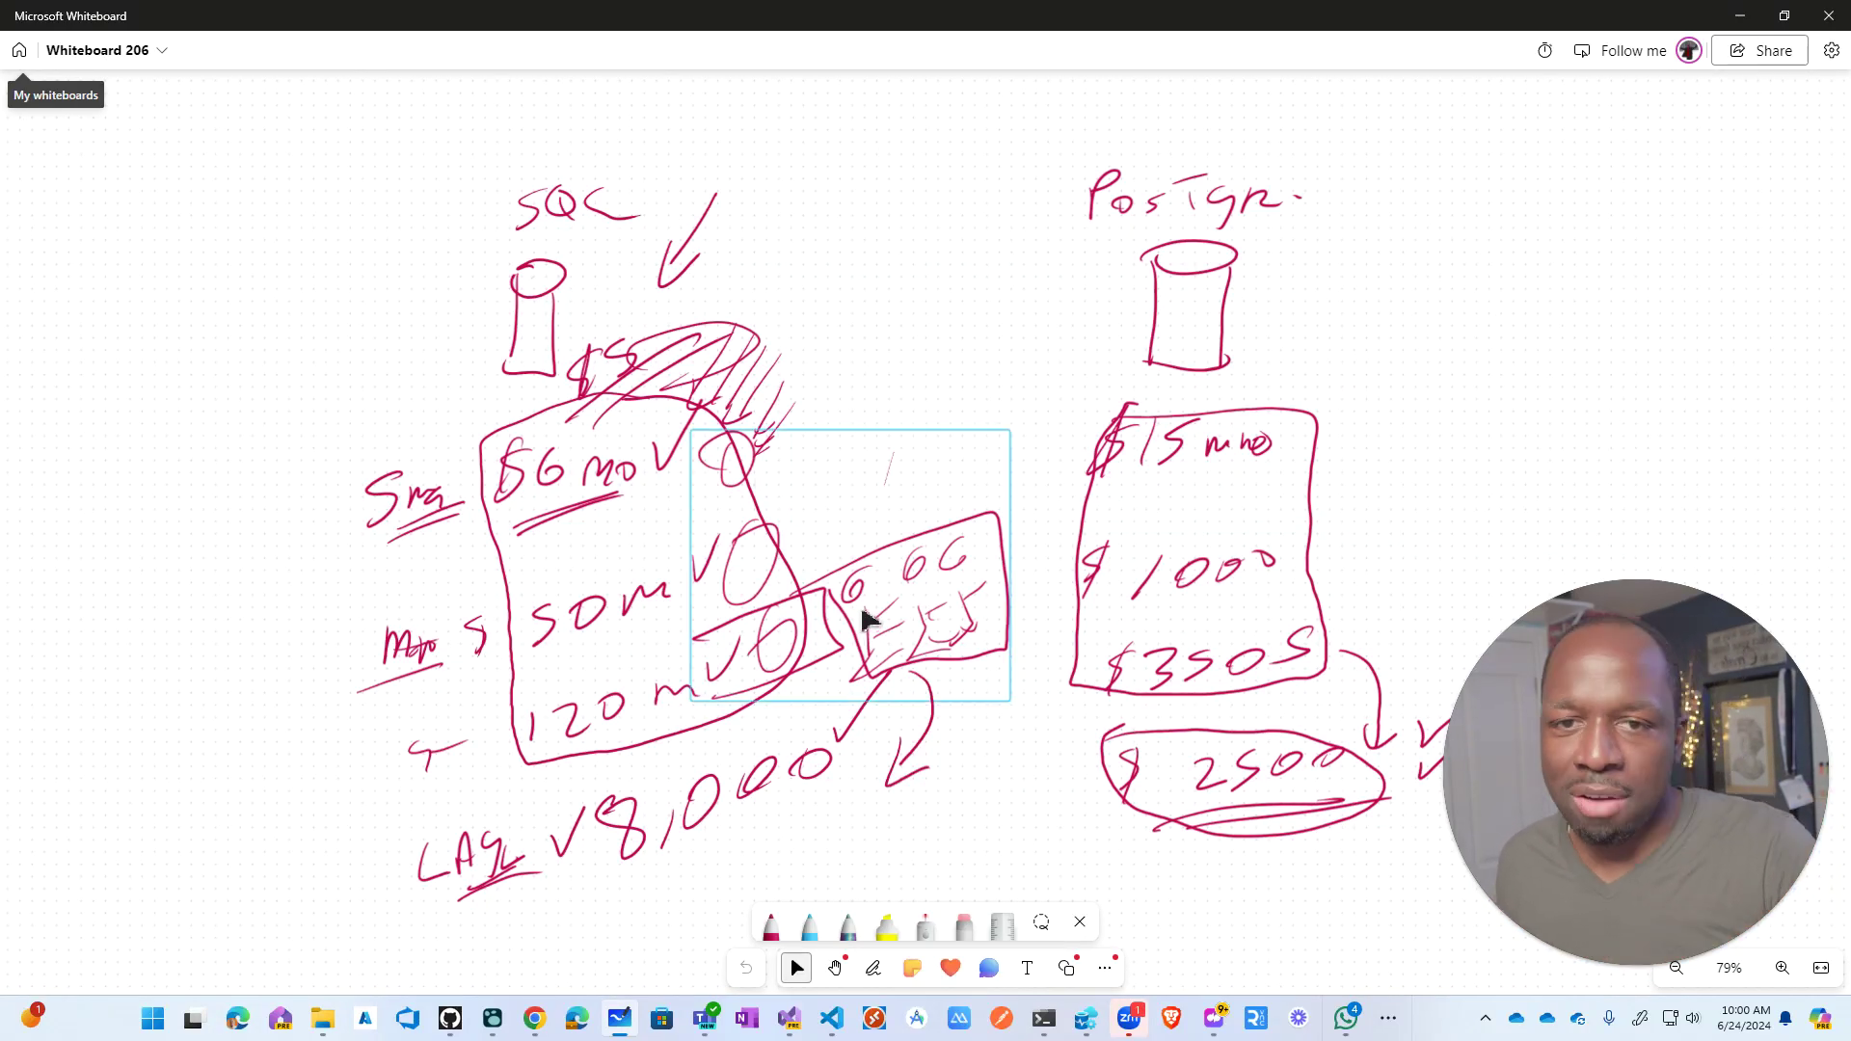
Step: Draw several freehand arrows pointing into the SQL cost sketch, and minimize the whiteboard window
mouse_move(974, 333)
mouse_down()
mouse_move(880, 475)
mouse_move(806, 526)
mouse_up()
drag(839, 415, 806, 526)
drag(767, 206, 656, 304)
drag(555, 347, 675, 294)
drag(330, 439, 482, 439)
drag(550, 557, 577, 593)
drag(627, 849, 762, 702)
drag(779, 859, 795, 687)
click(797, 967)
click(1740, 15)
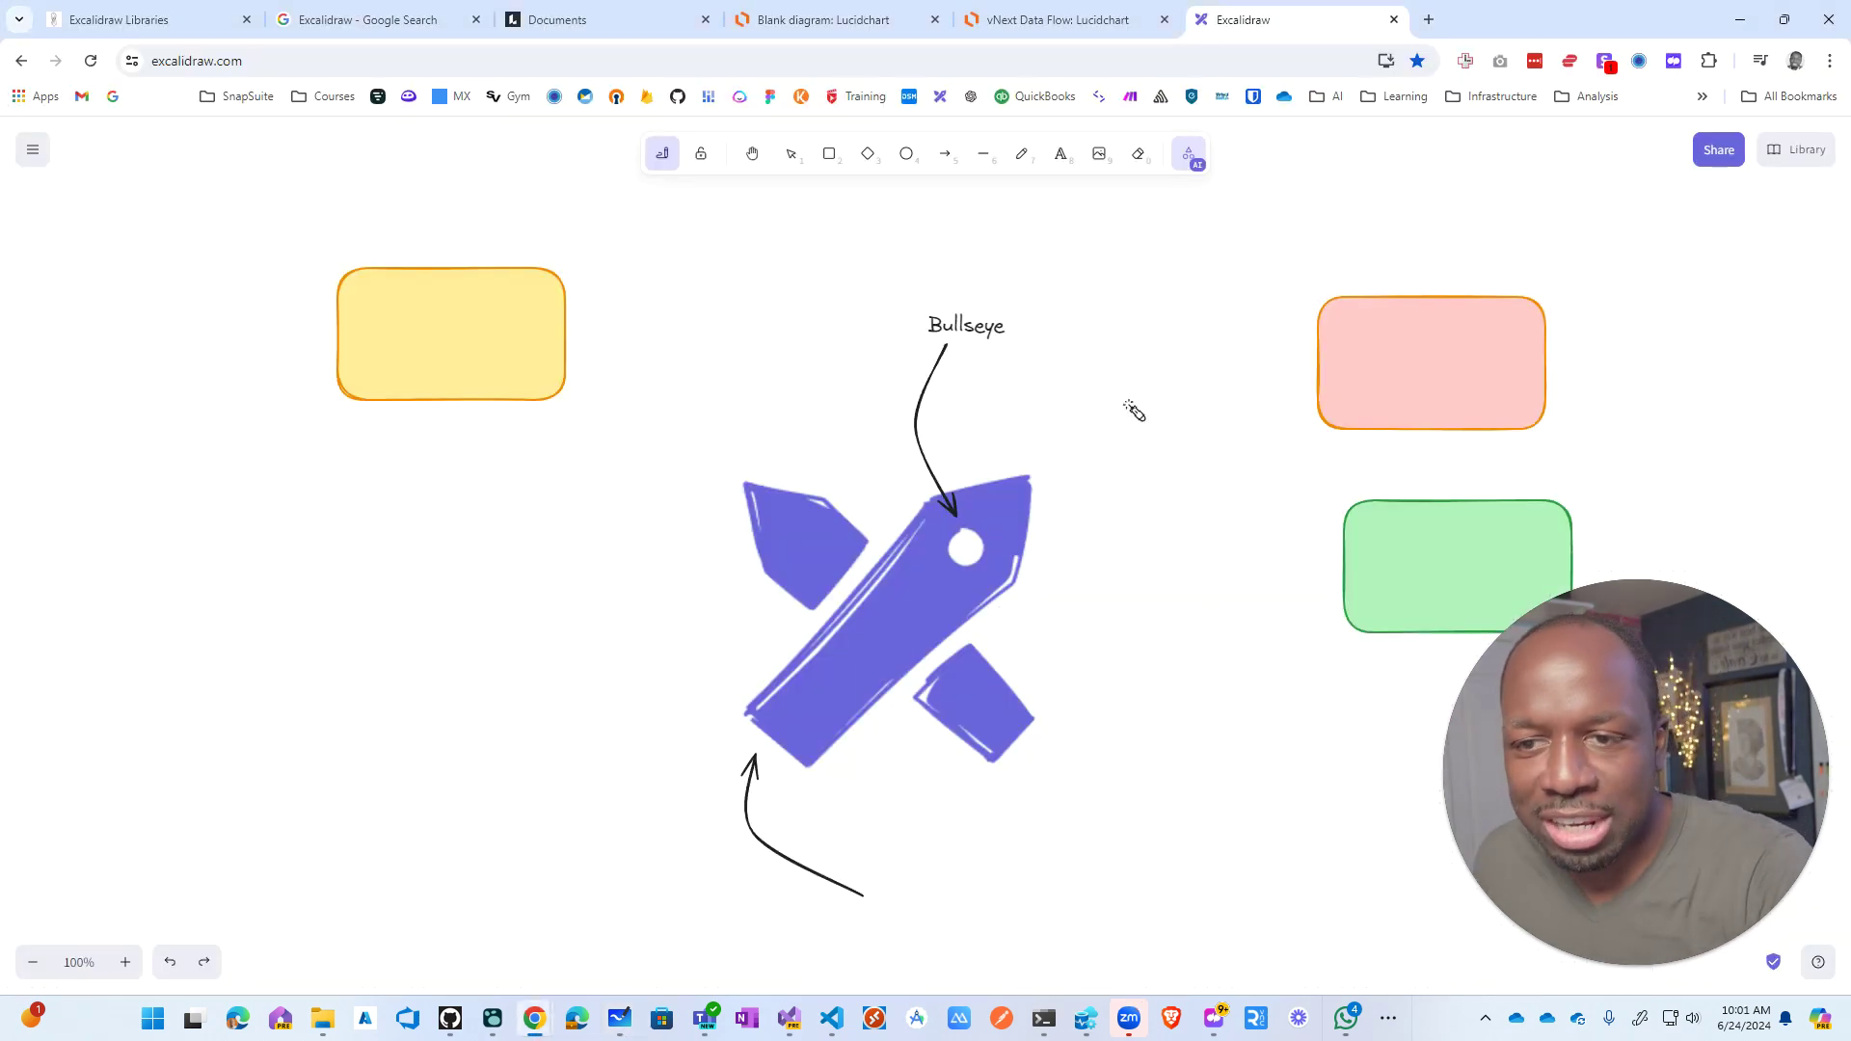
Step: Point out the yellow, red and green rectangles and the logo with temporary laser pointer arrows
drag(310, 642, 415, 434)
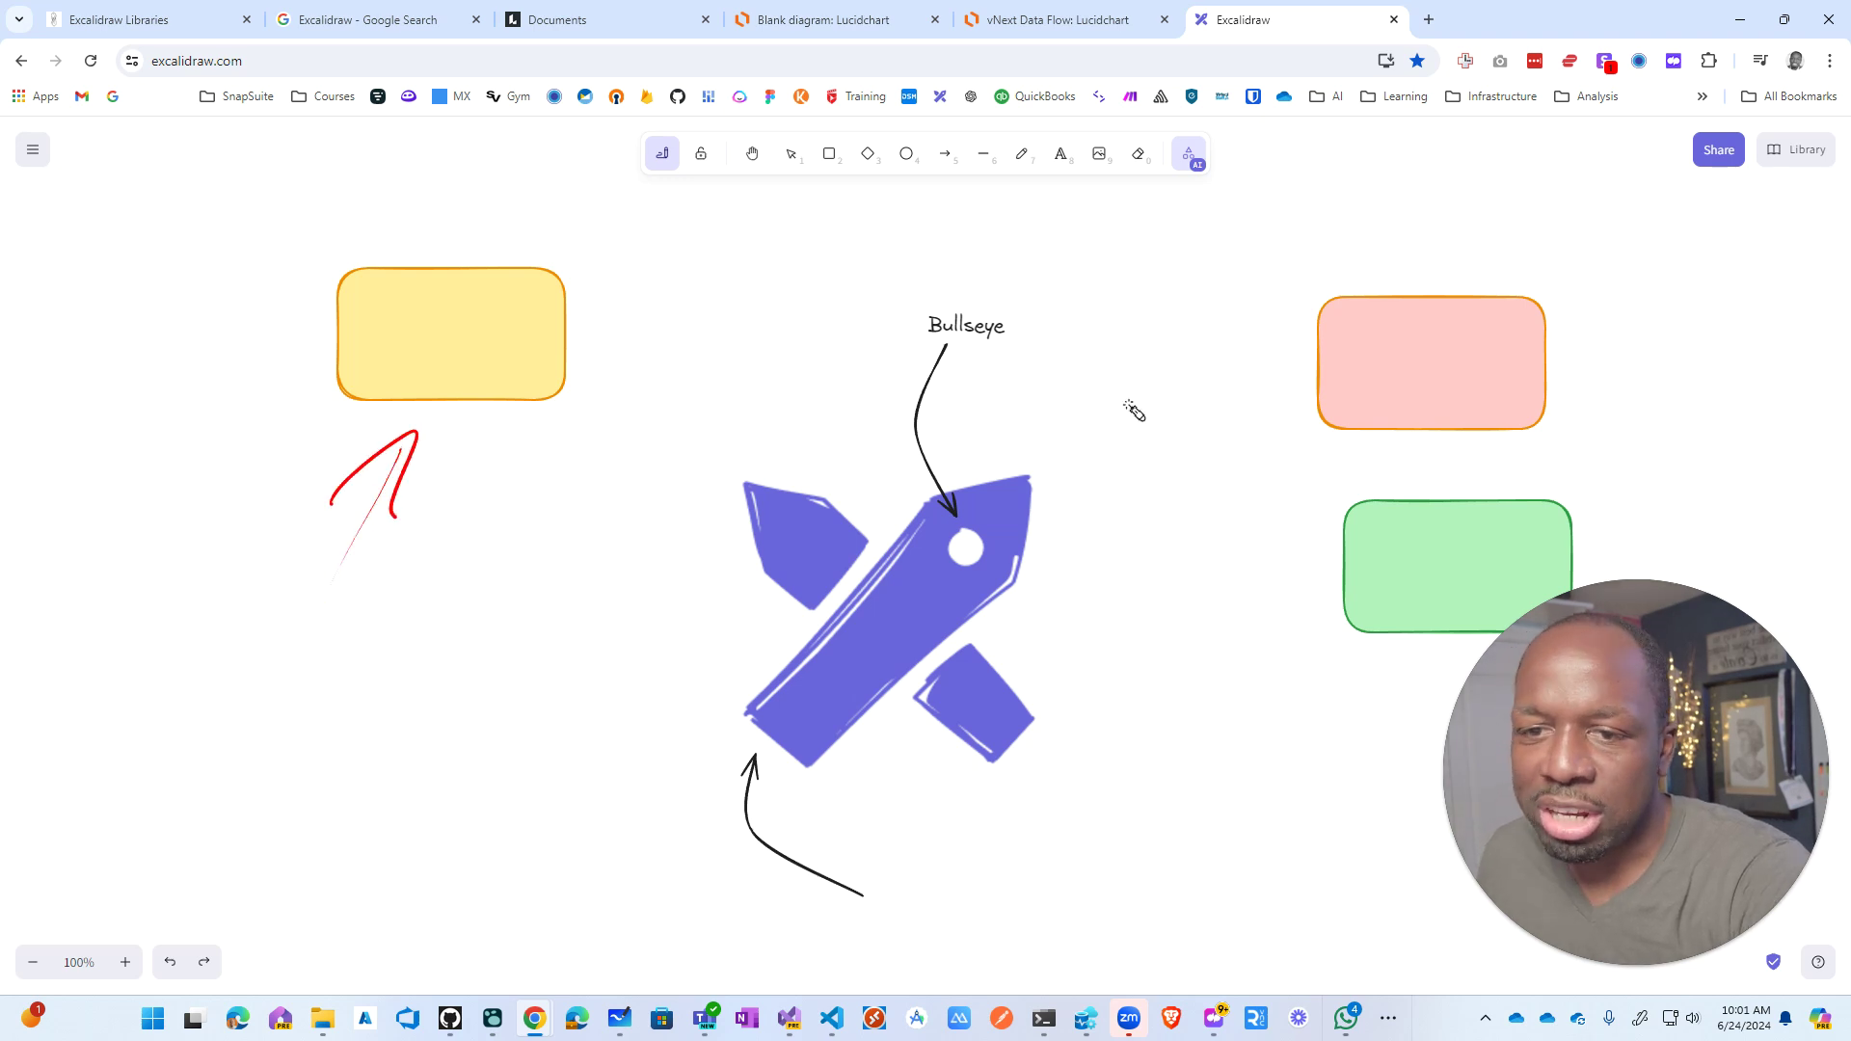
drag(1136, 324, 1302, 364)
drag(1305, 599, 1311, 569)
mouse_move(964, 877)
mouse_down()
mouse_move(931, 713)
mouse_move(885, 776)
mouse_up()
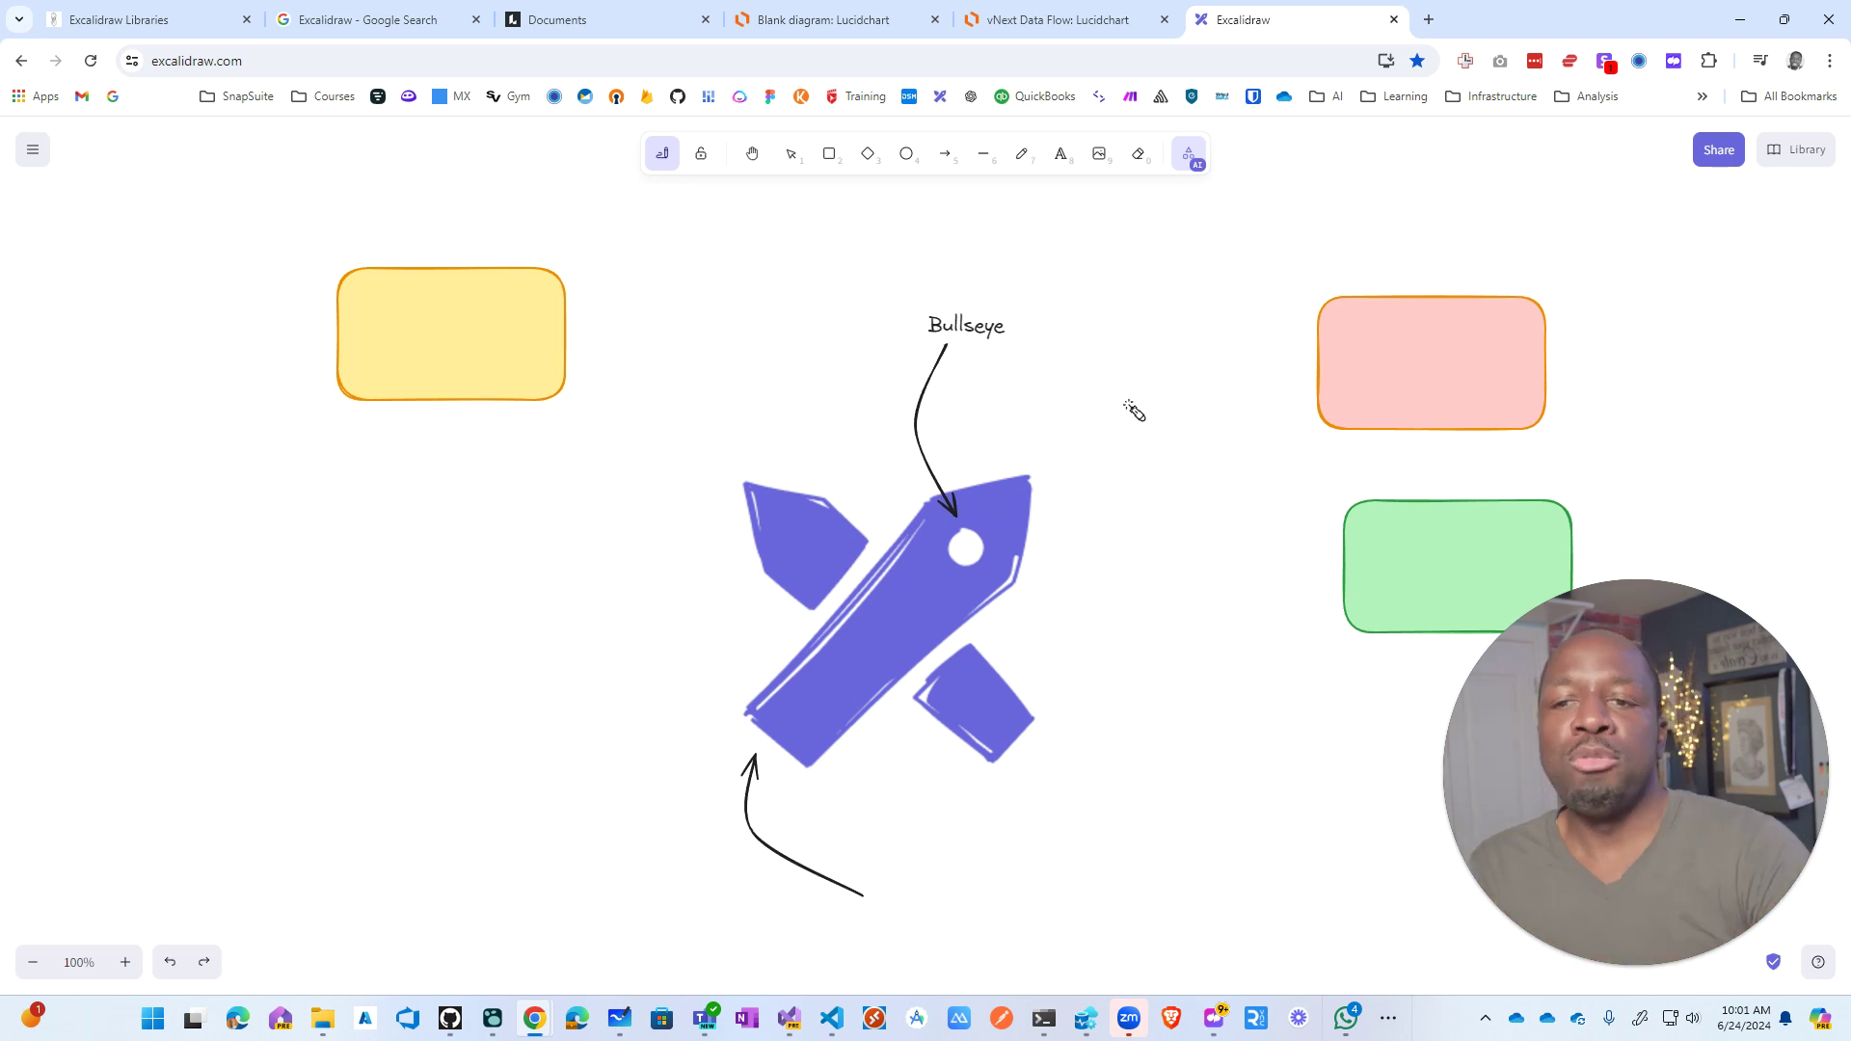
mouse_move(849, 323)
mouse_down()
mouse_move(786, 463)
mouse_move(771, 417)
mouse_up()
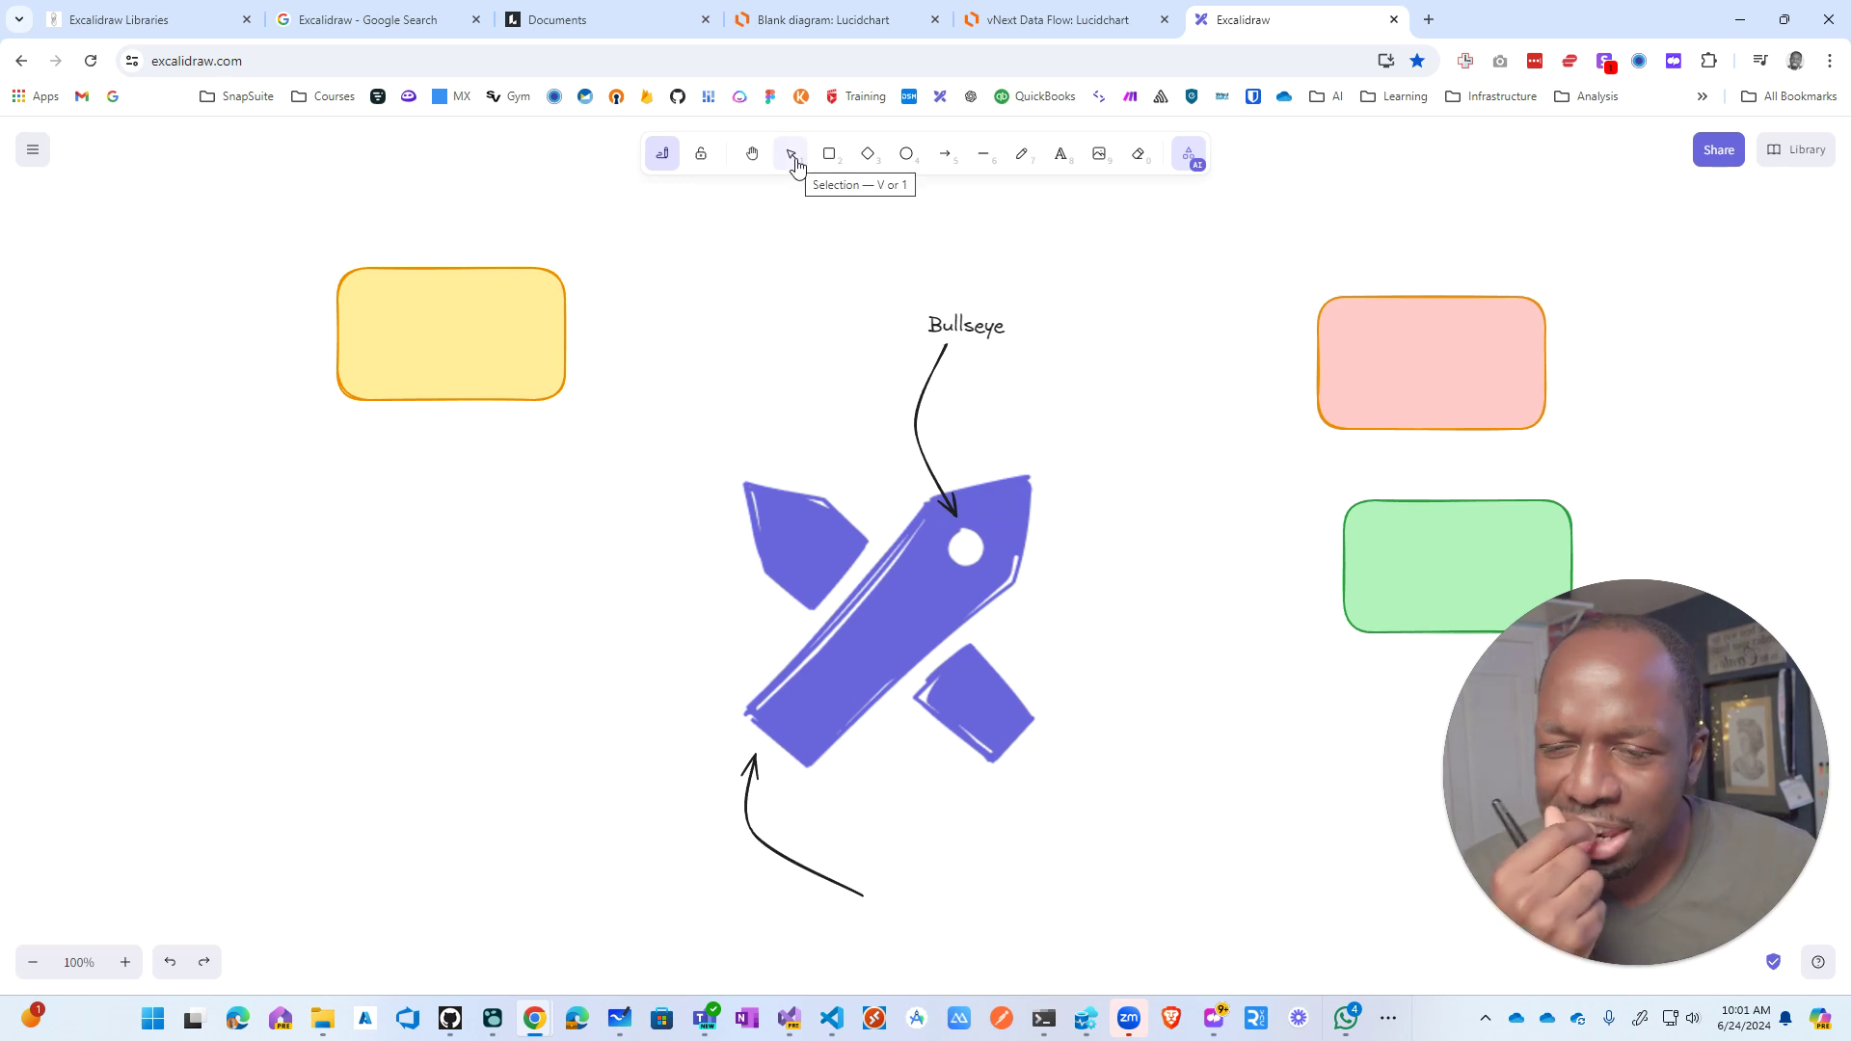
Step: Start a new text label at the tail of the lower curved arrow
click(828, 155)
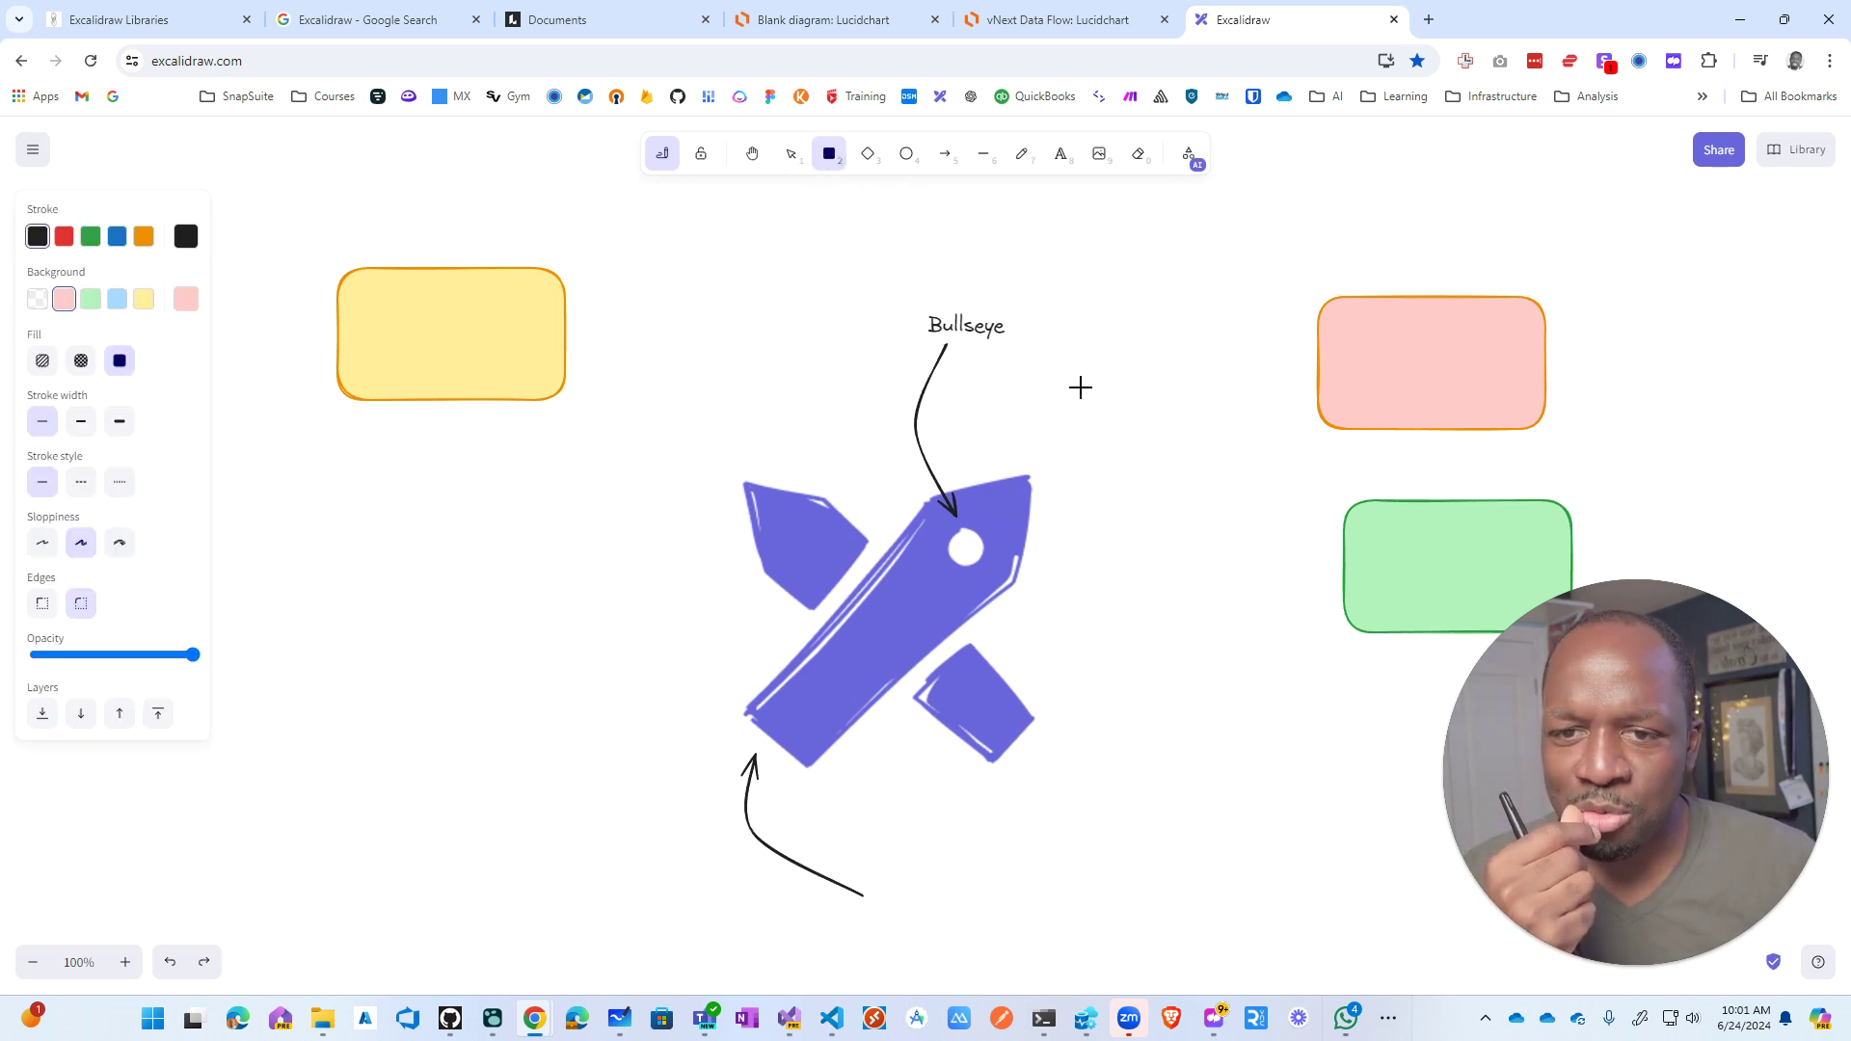
click(1061, 160)
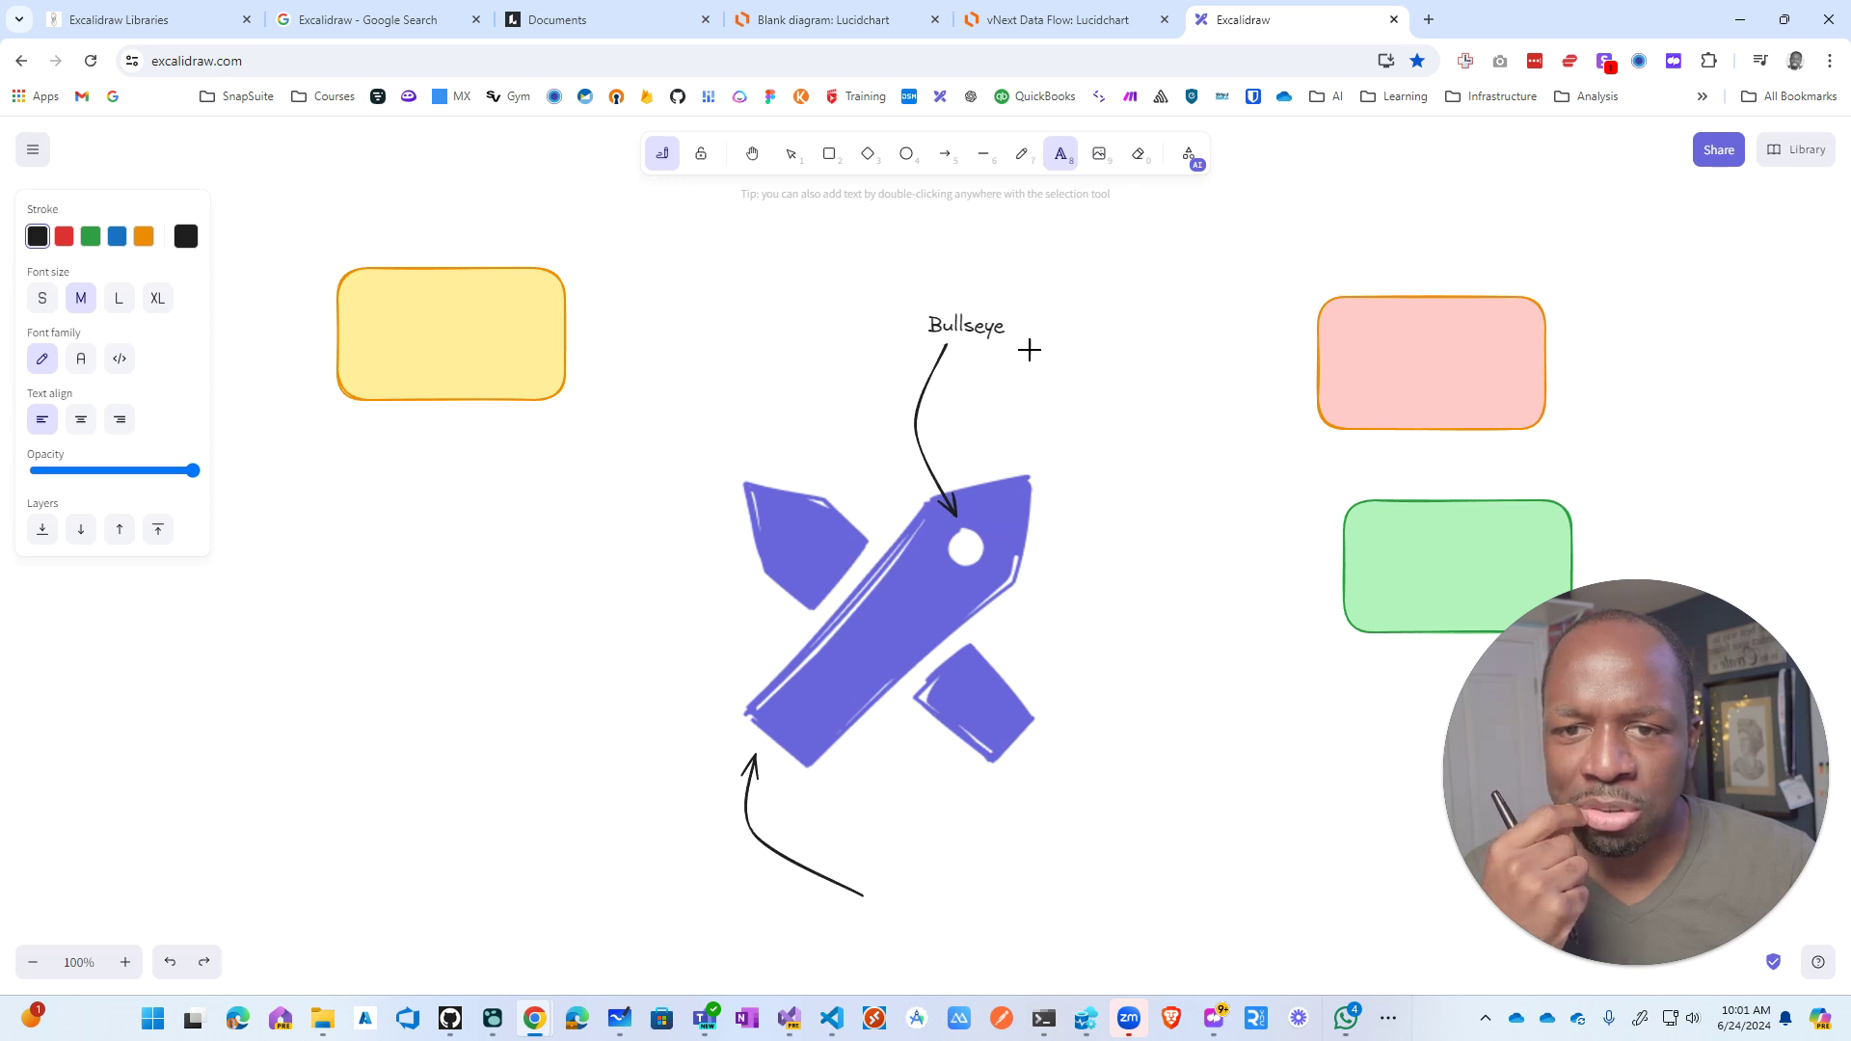
click(872, 895)
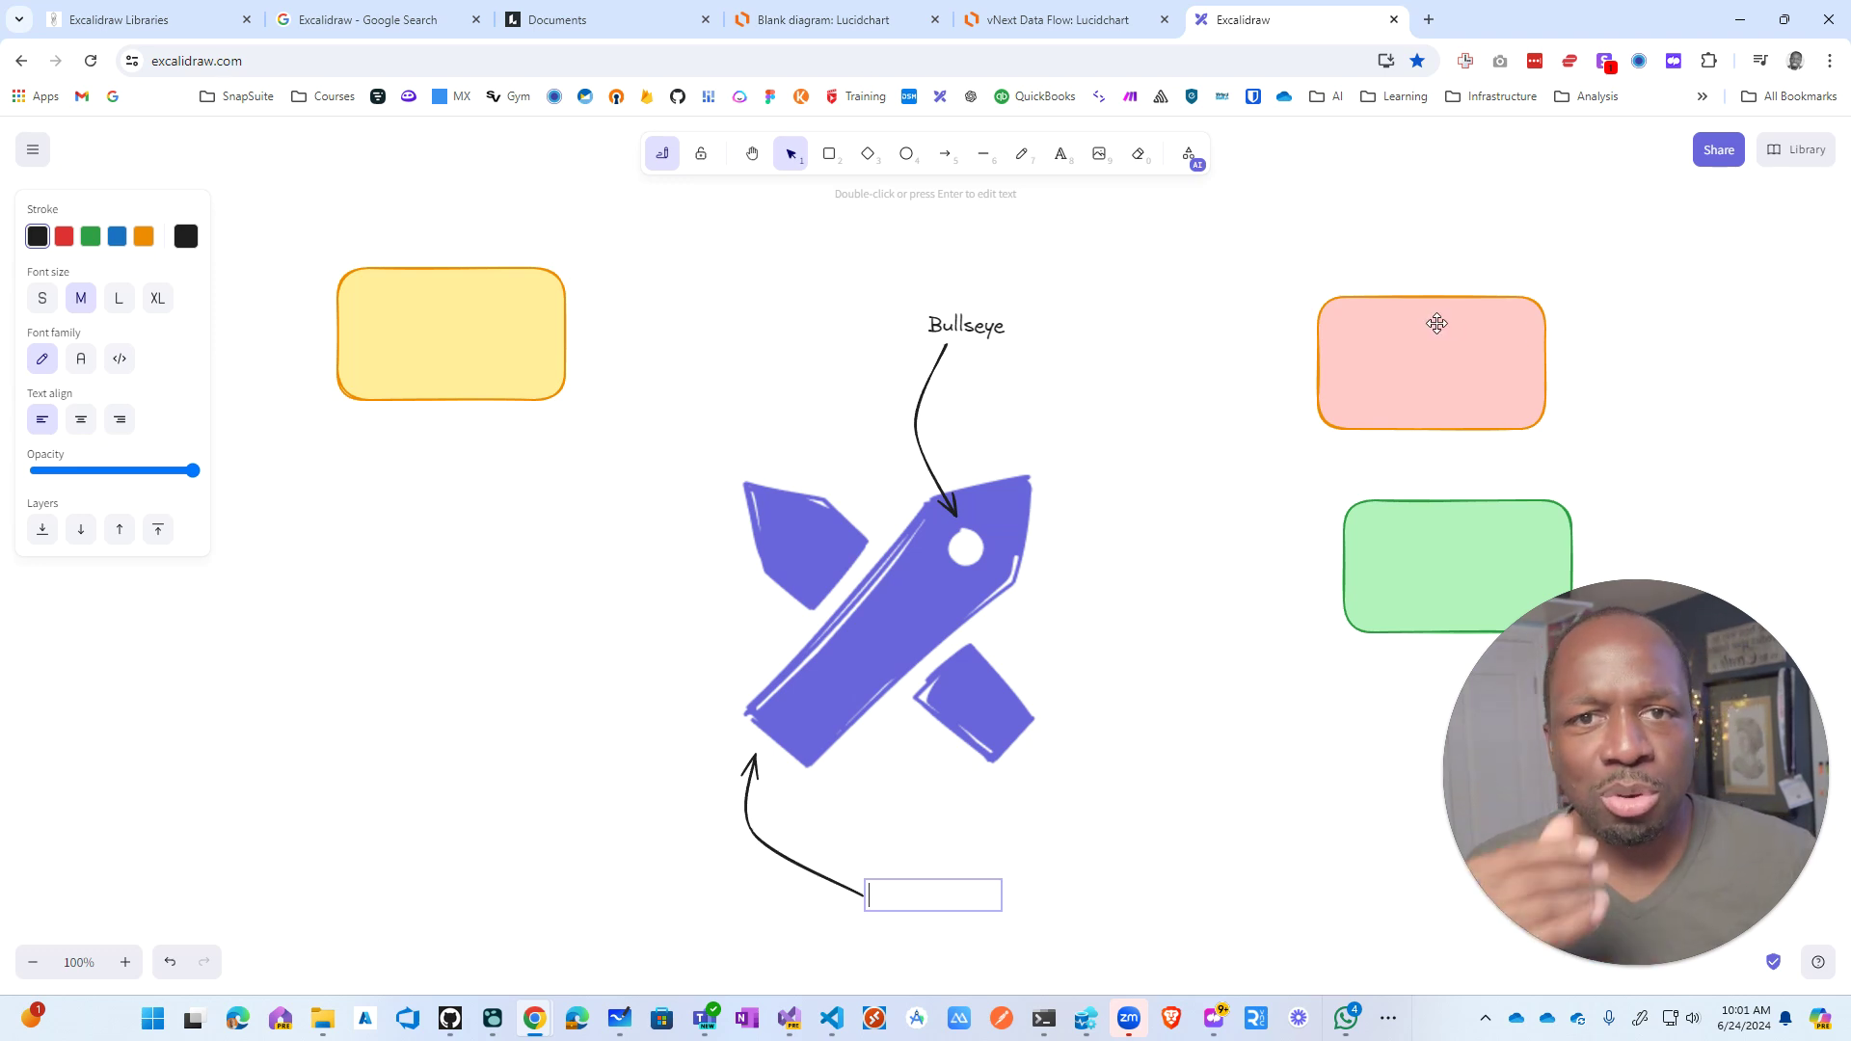
Step: Switch to Logseq and open the plugin marketplace
click(1740, 19)
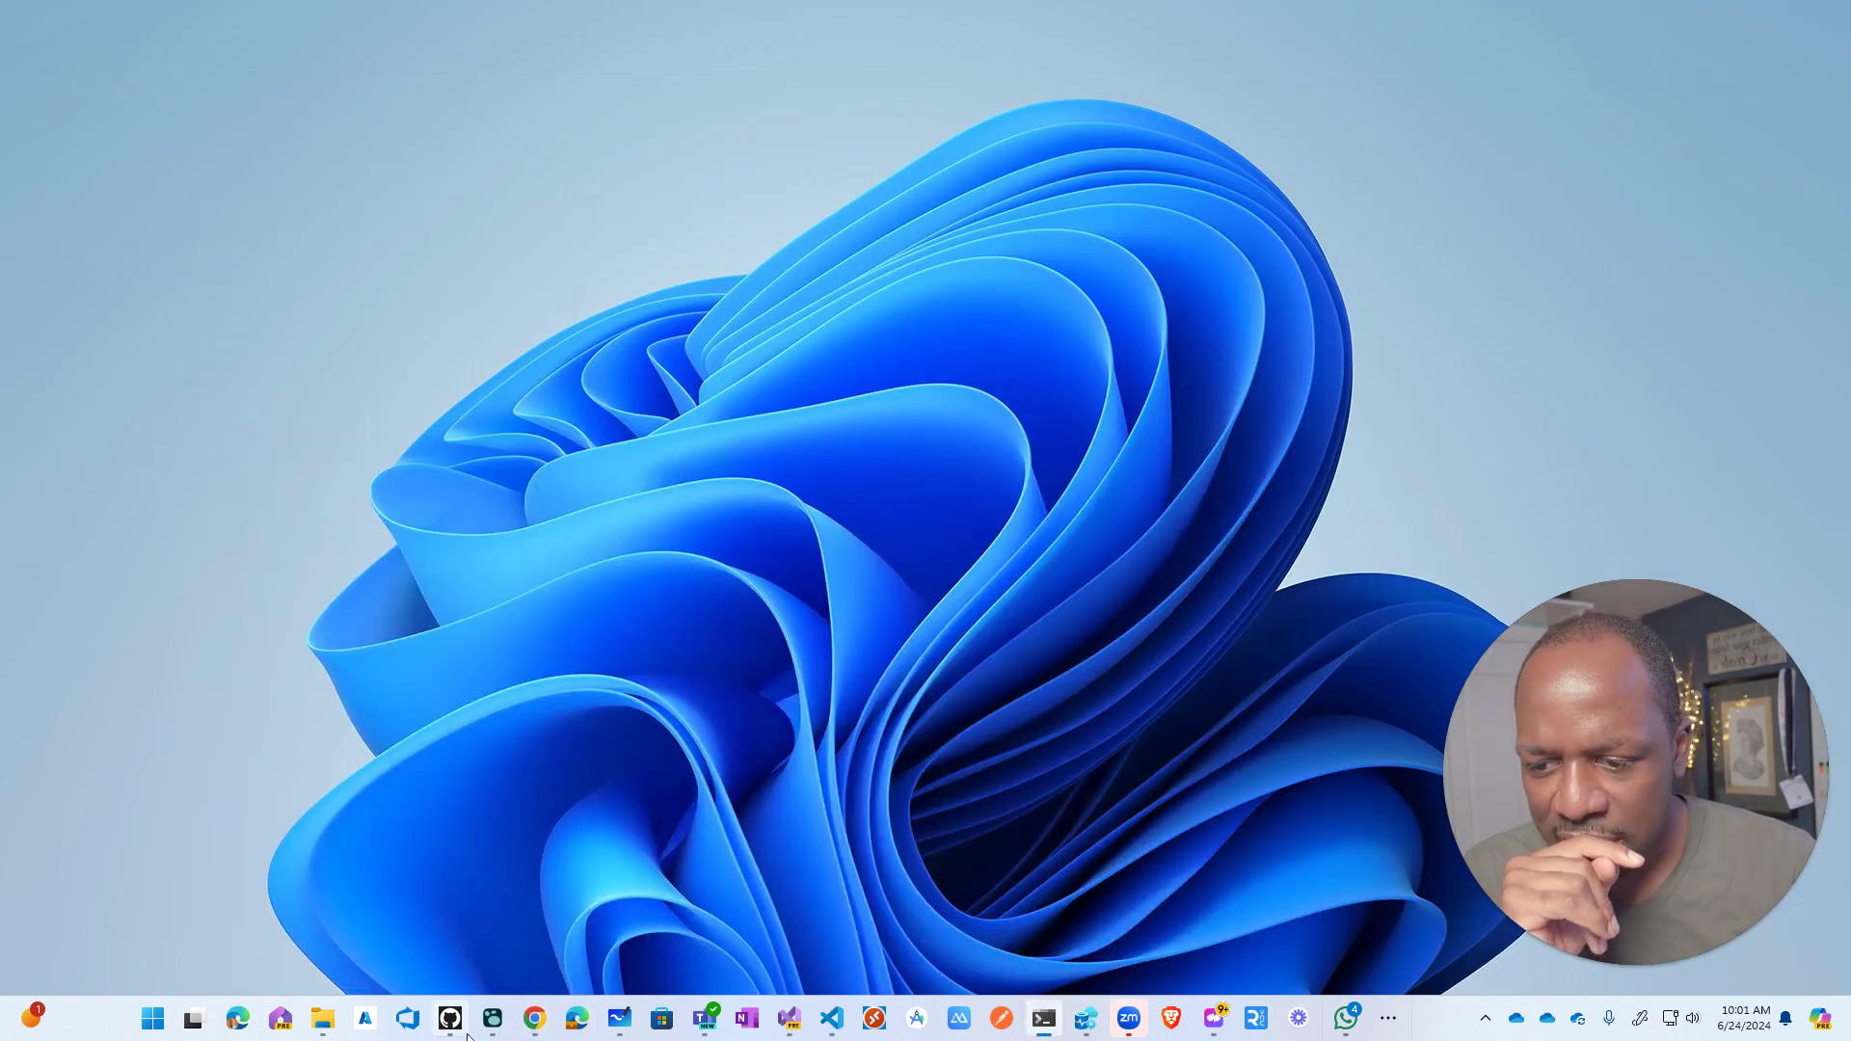
click(493, 1019)
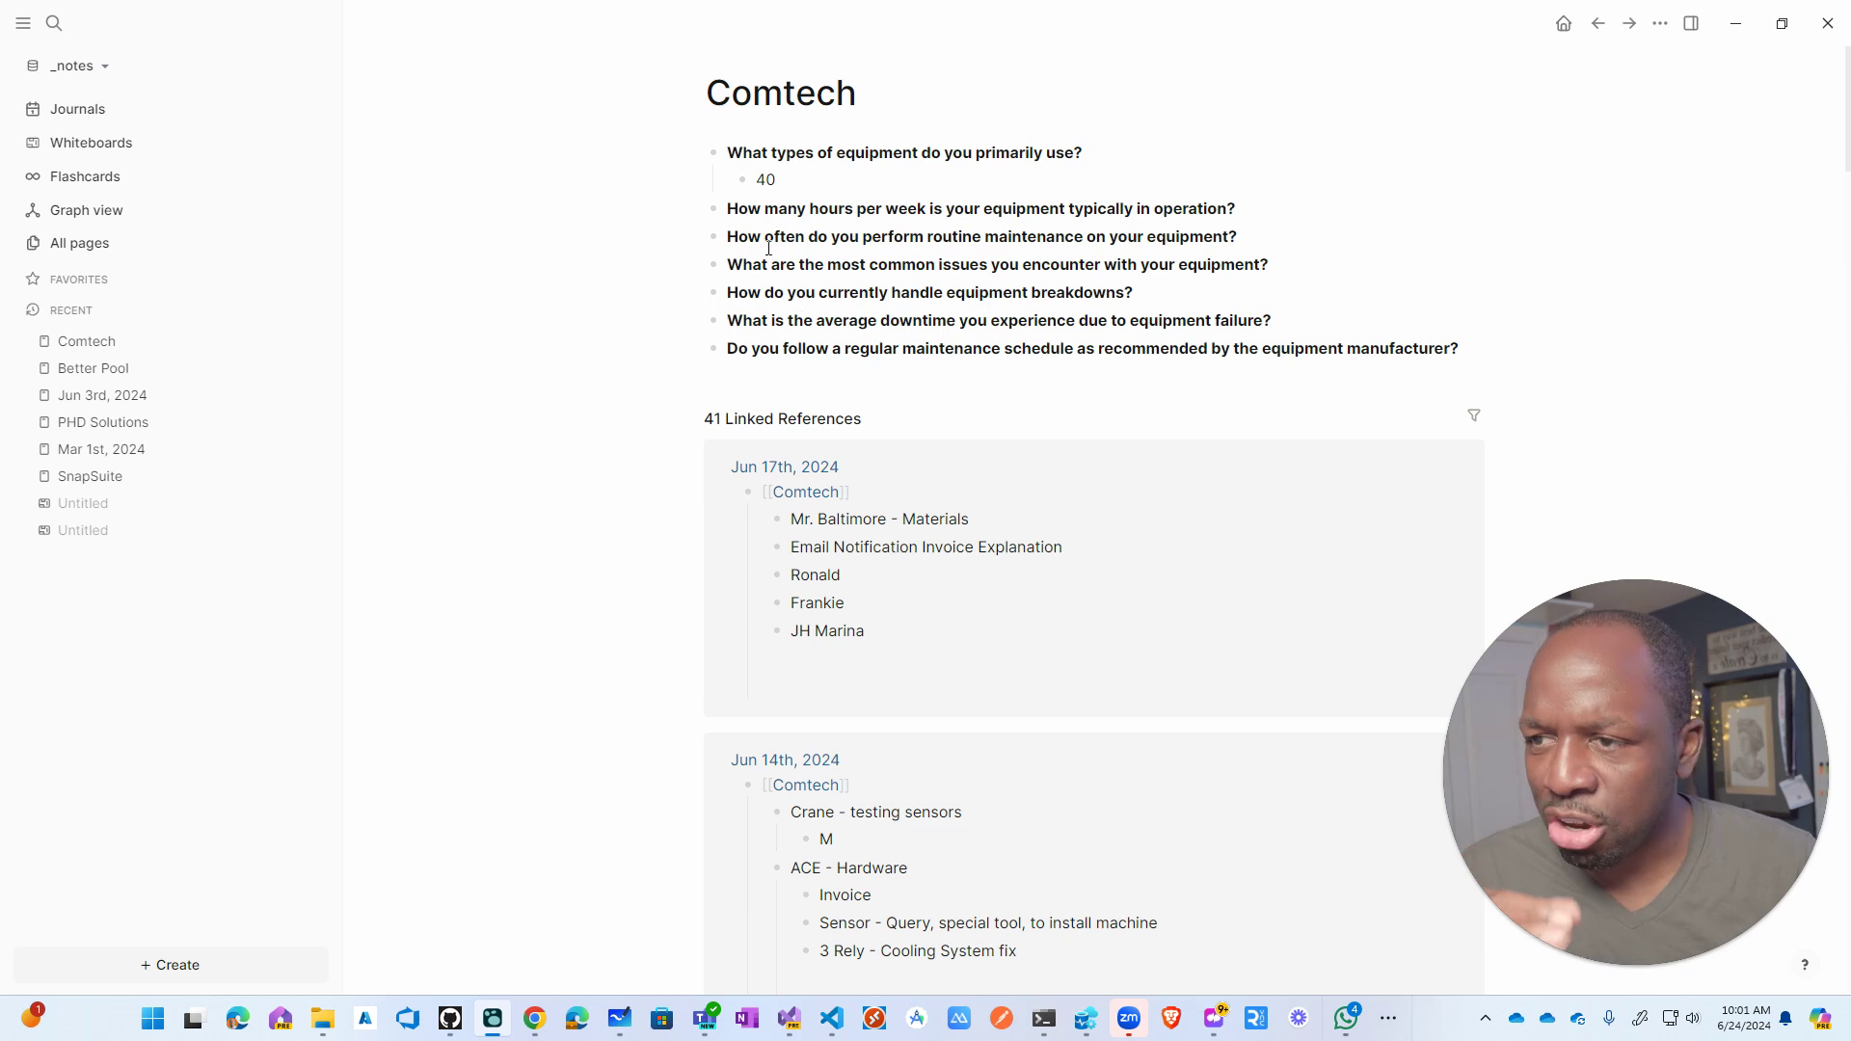
click(1661, 24)
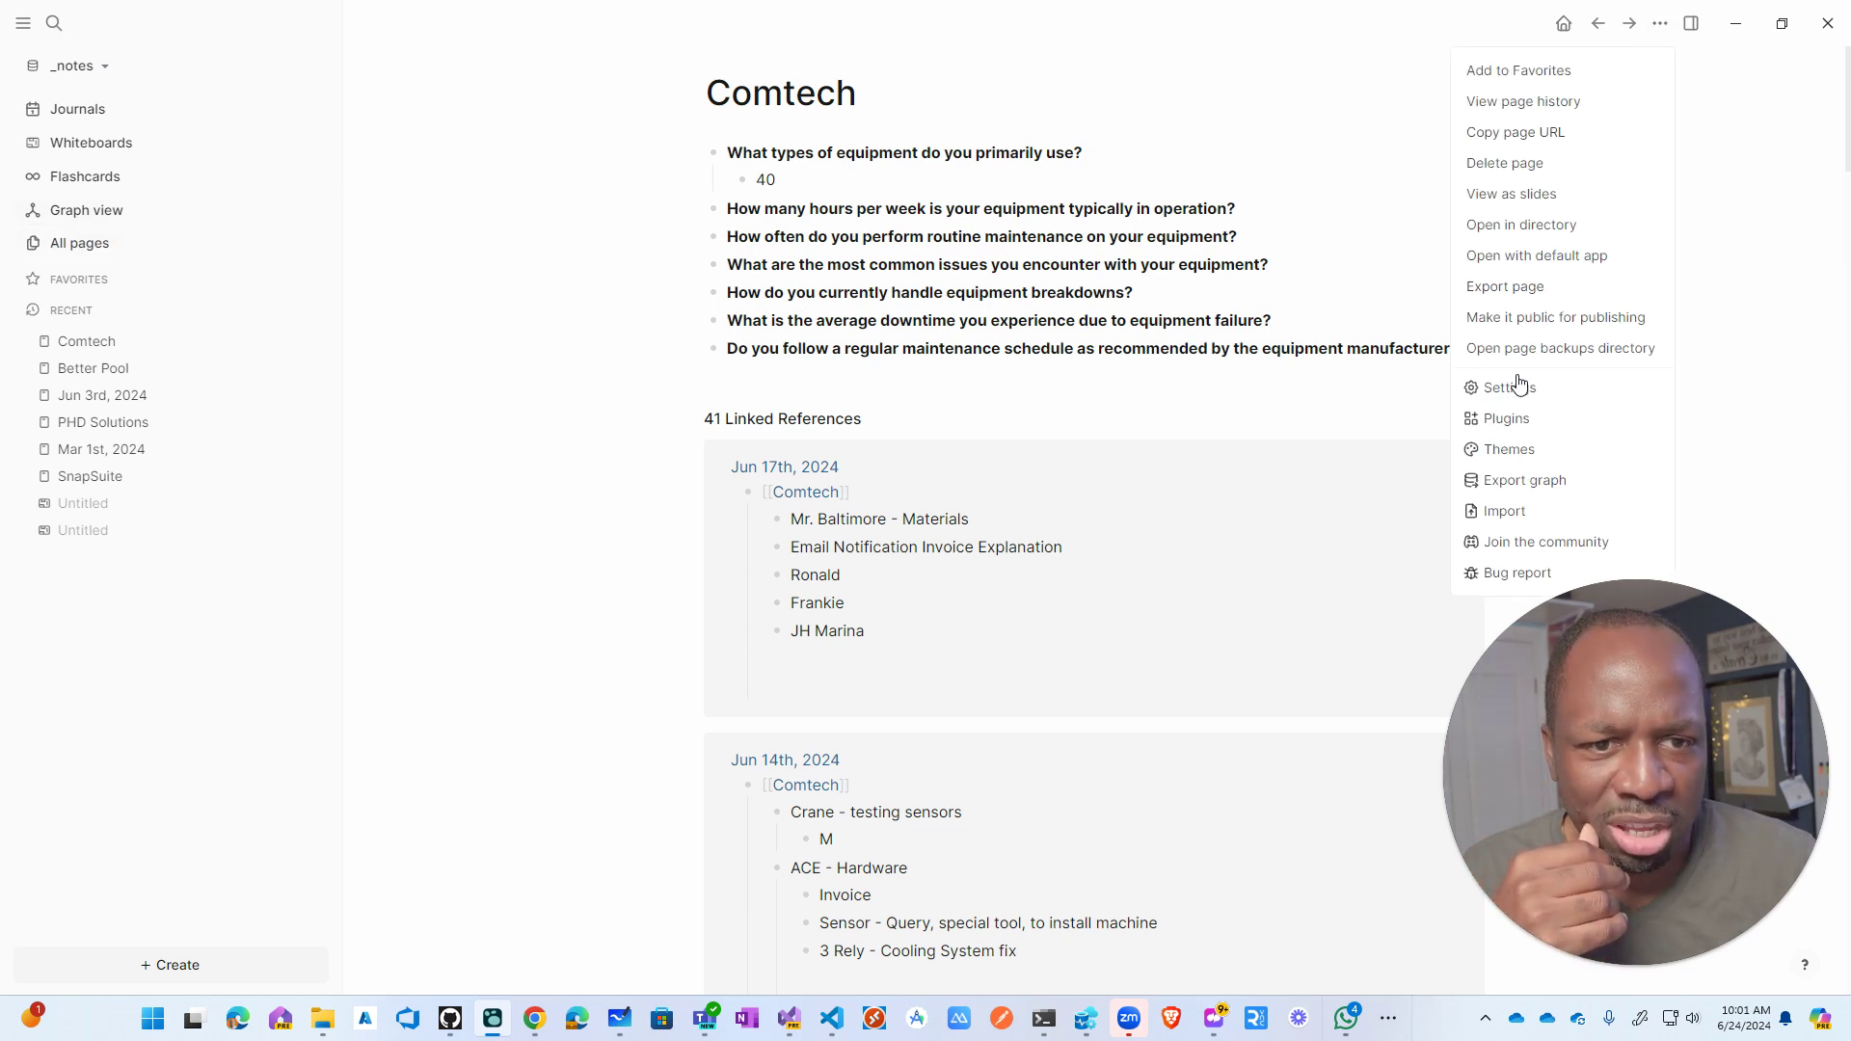
click(1514, 419)
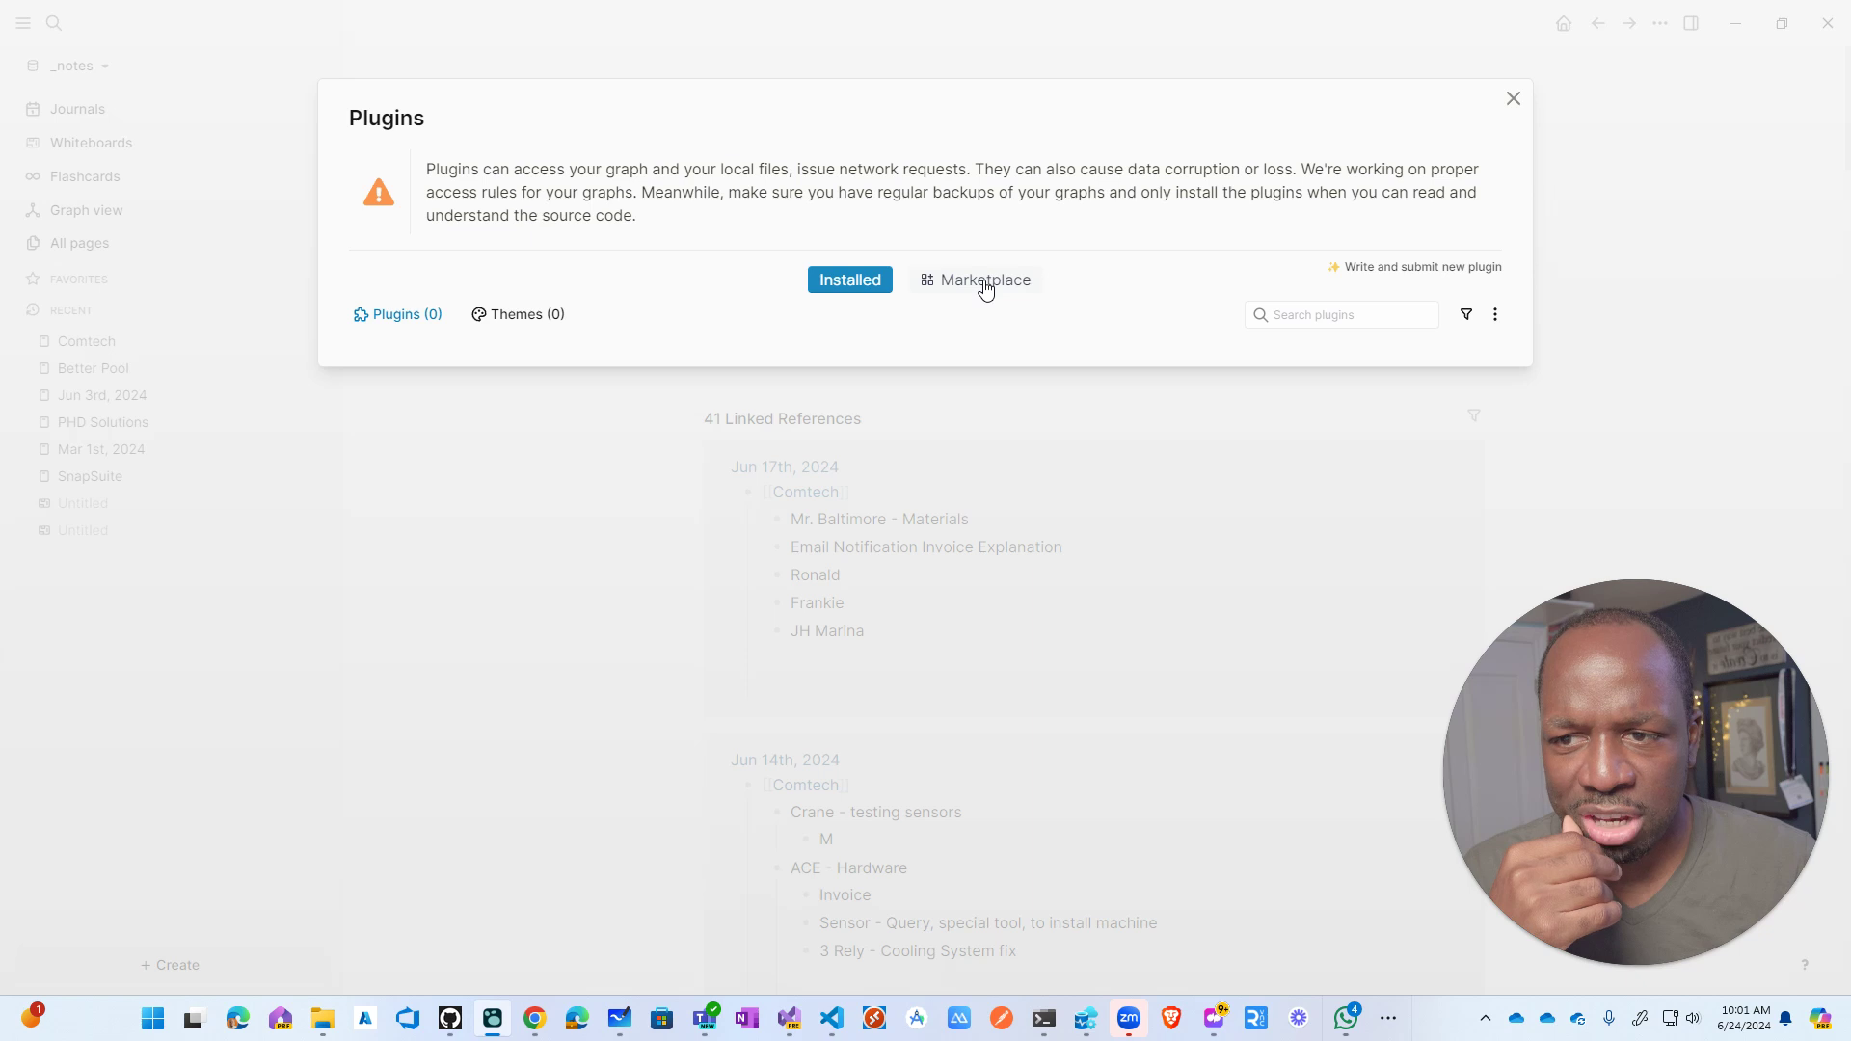
click(982, 283)
Step: Browse the marketplace plugins and search for "exc"
scroll(1058, 499, down, 2)
scroll(1055, 499, down, 6)
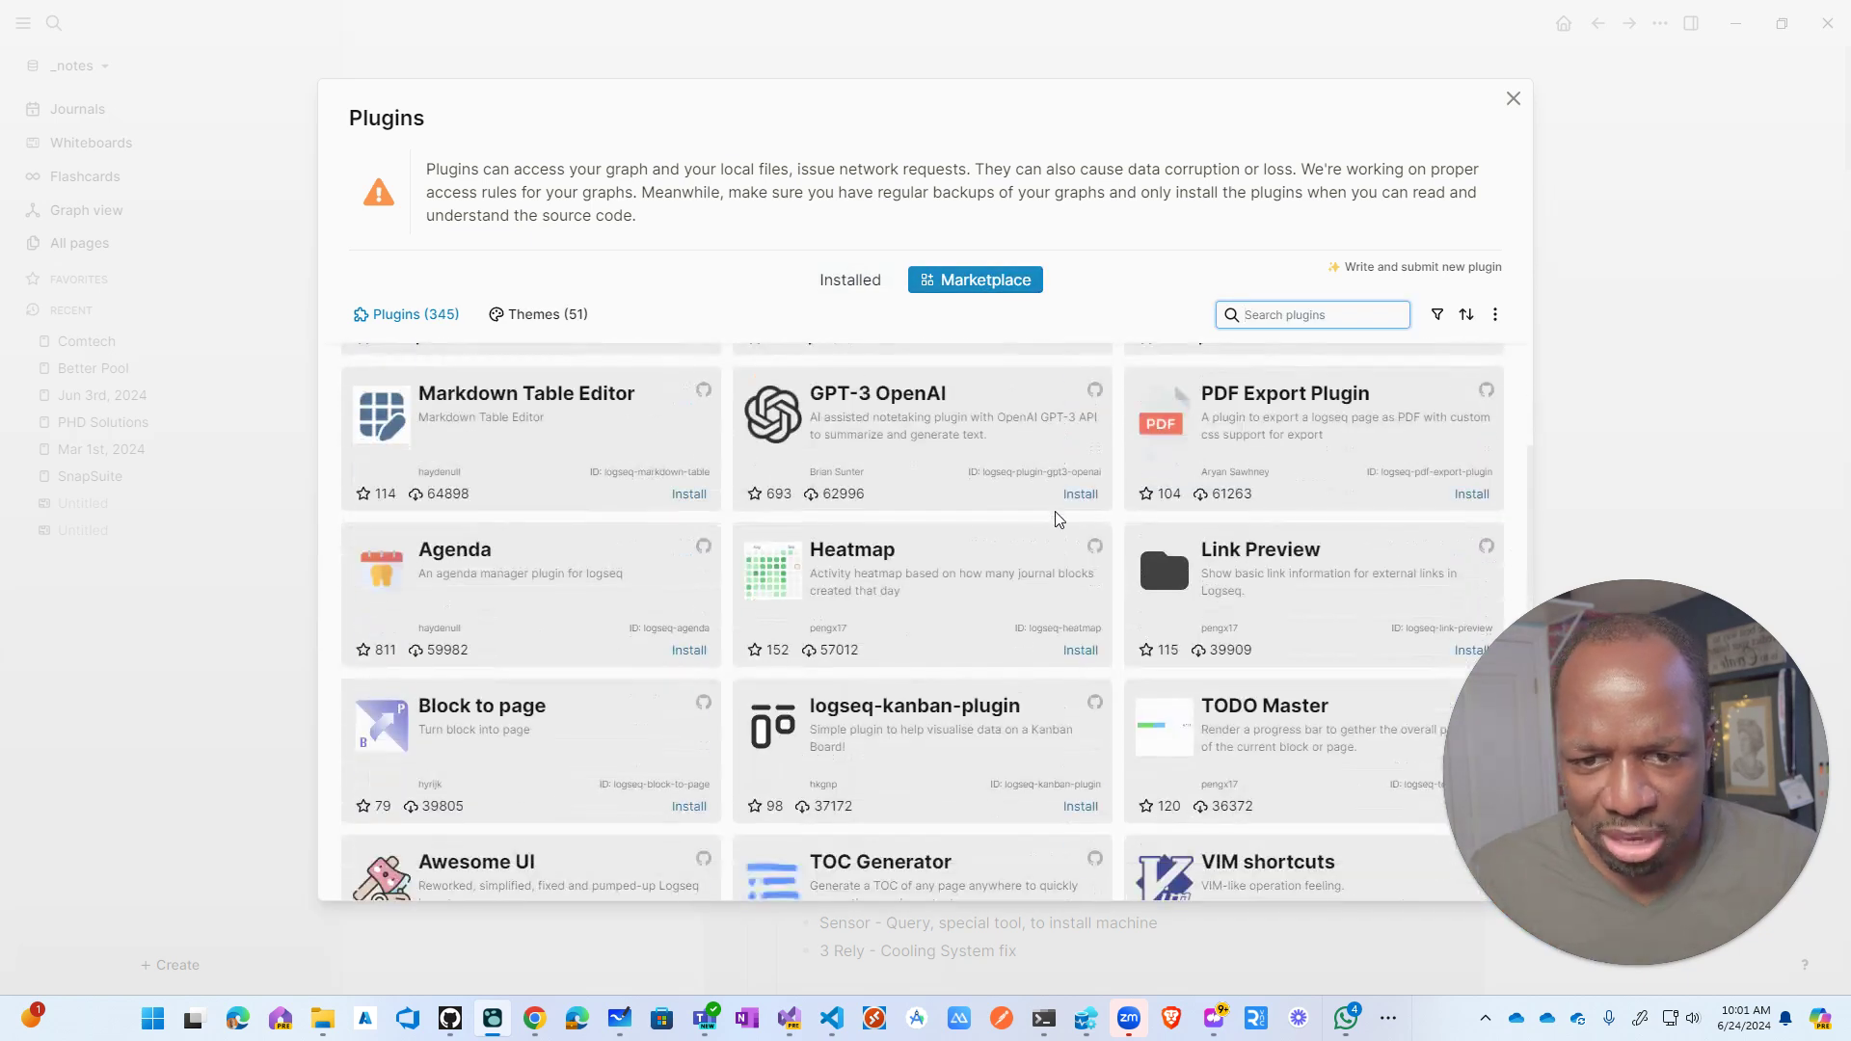
scroll(1030, 540, down, 3)
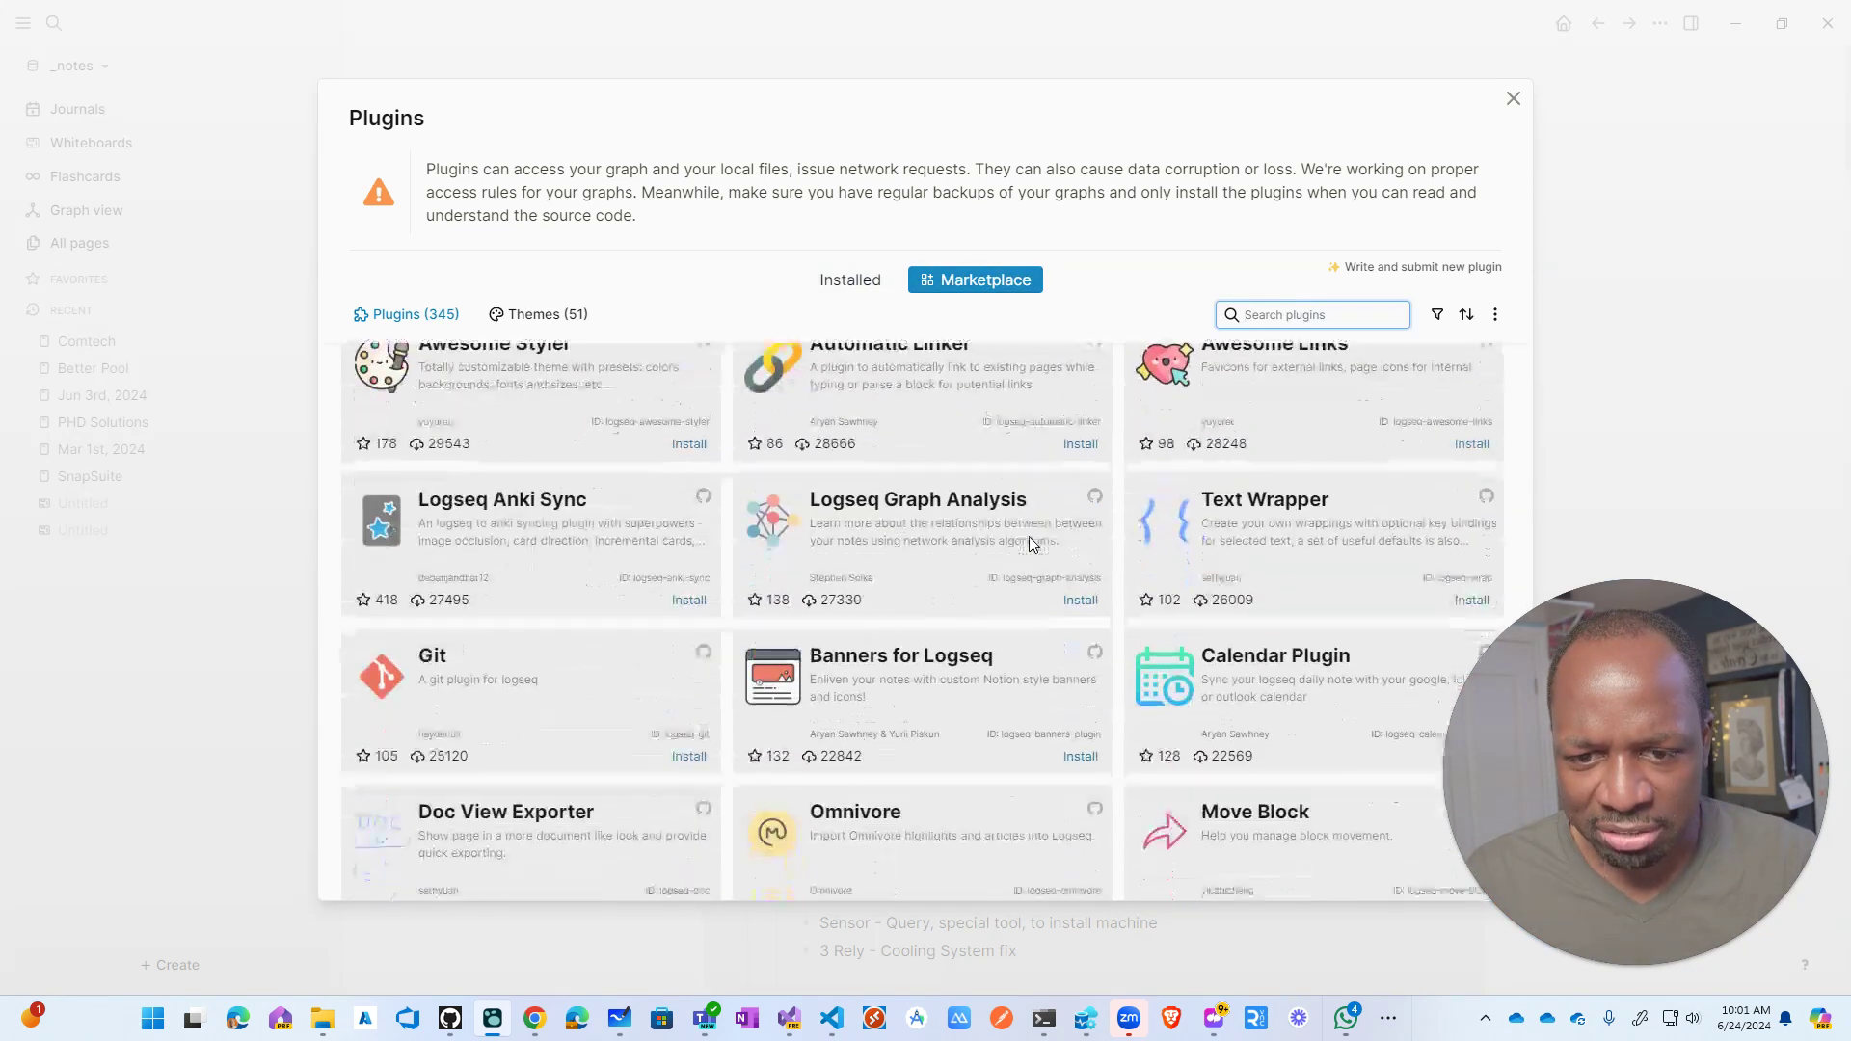
scroll(1005, 505, up, 3)
scroll(1003, 508, down, 5)
scroll(1003, 509, down, 3)
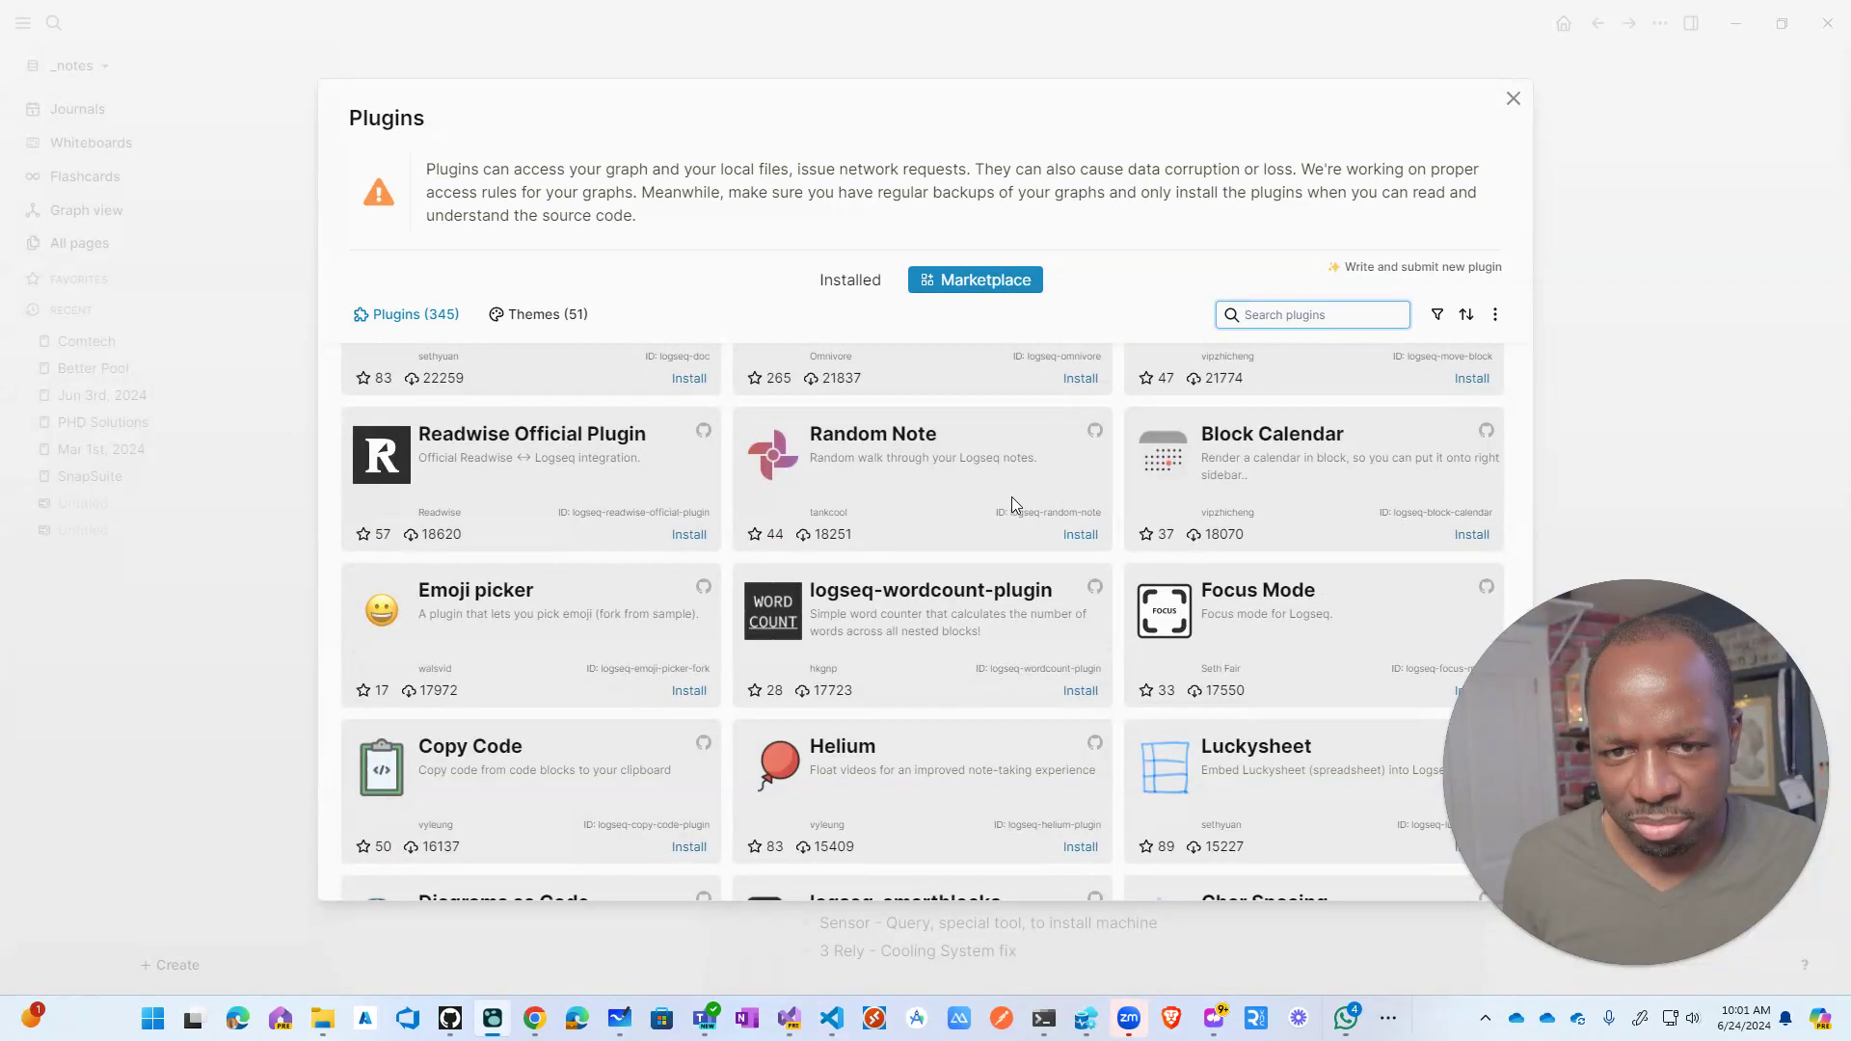
text(exc)
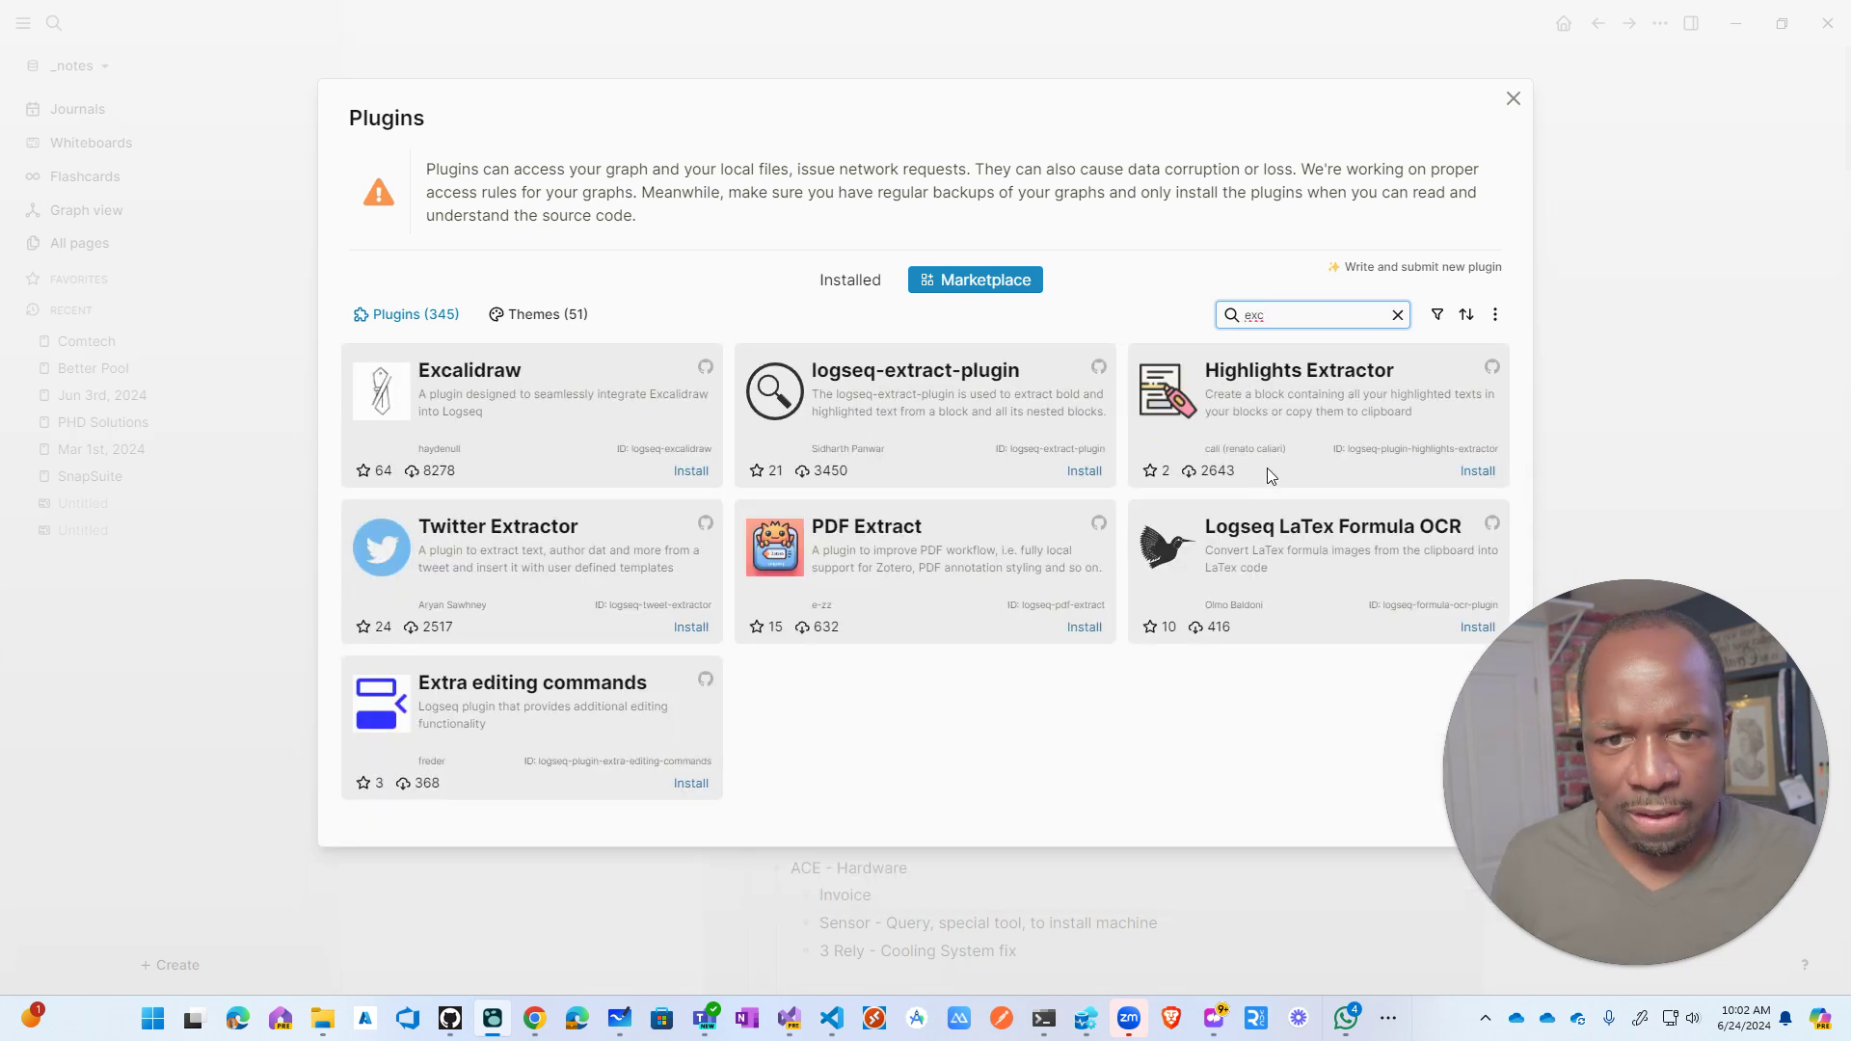
Step: Review the Excalidraw plugin's description, demo and features, and install the plugin
click(470, 381)
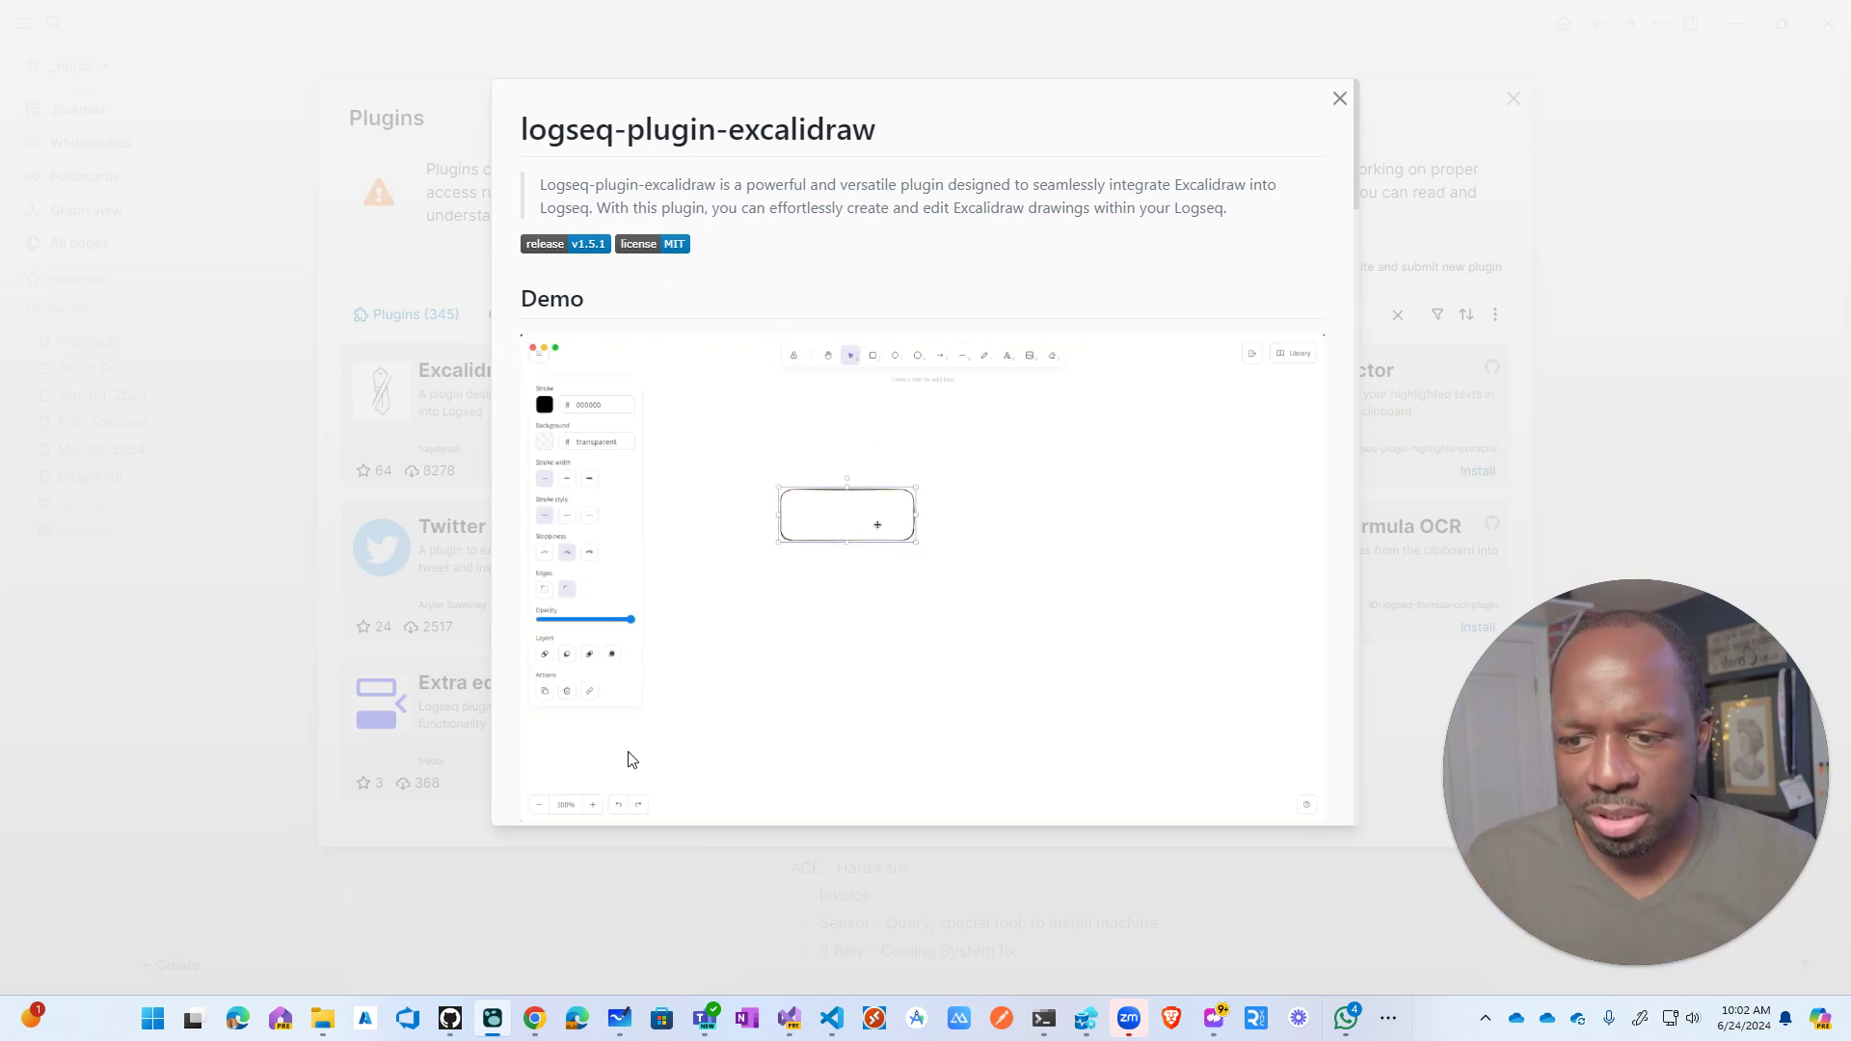
scroll(1099, 412, down, 5)
scroll(691, 442, down, 5)
scroll(691, 443, up, 6)
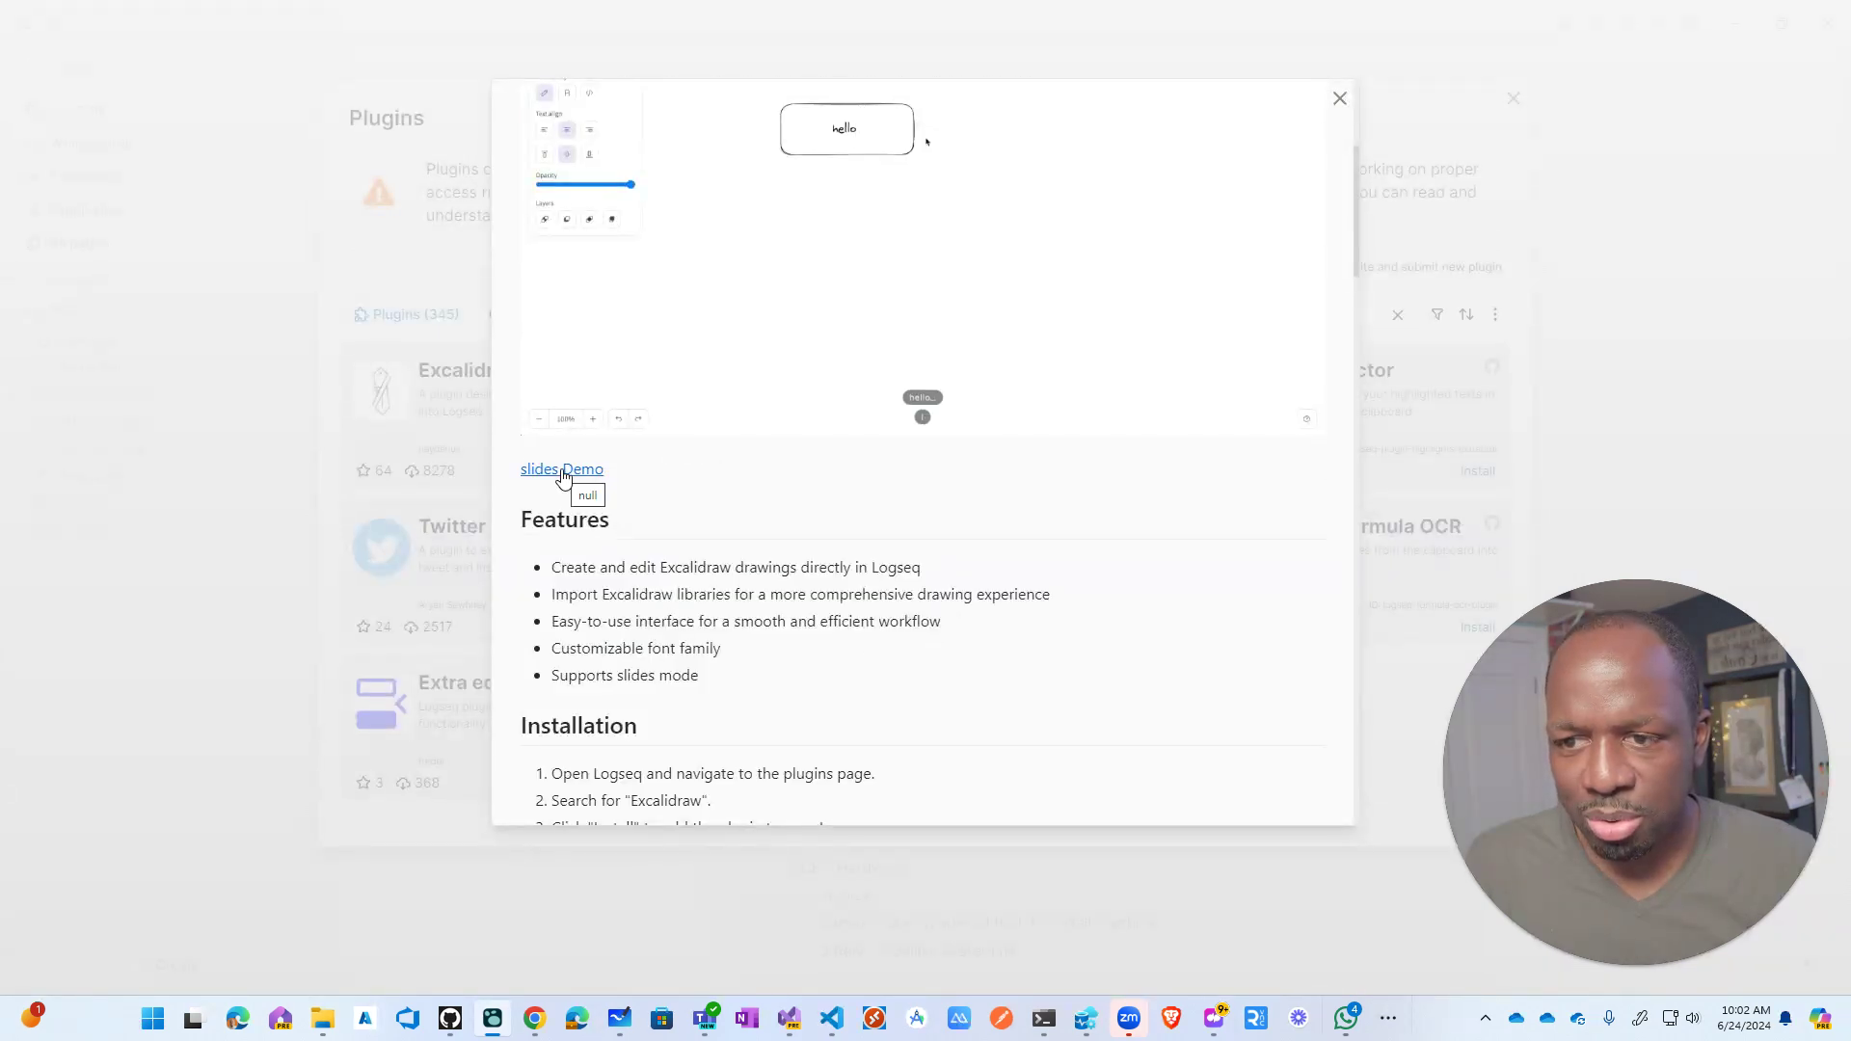
scroll(574, 473, up, 4)
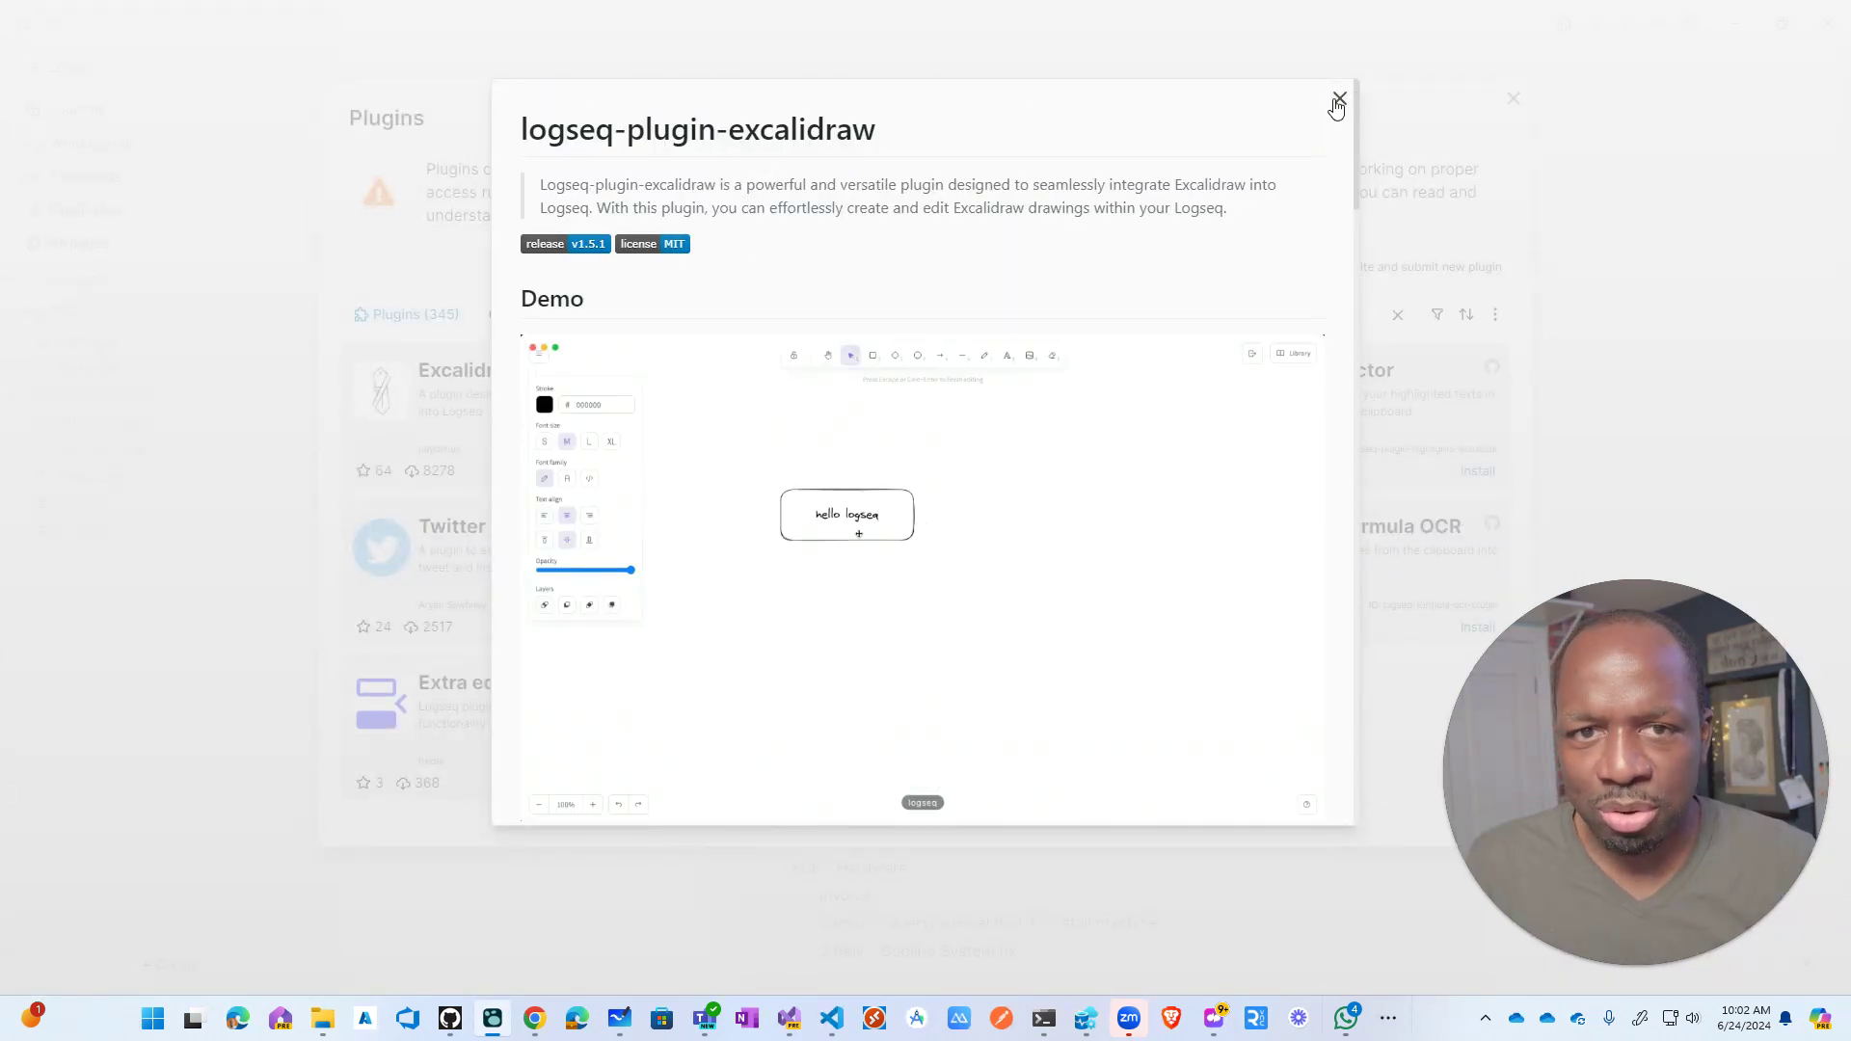
click(1338, 101)
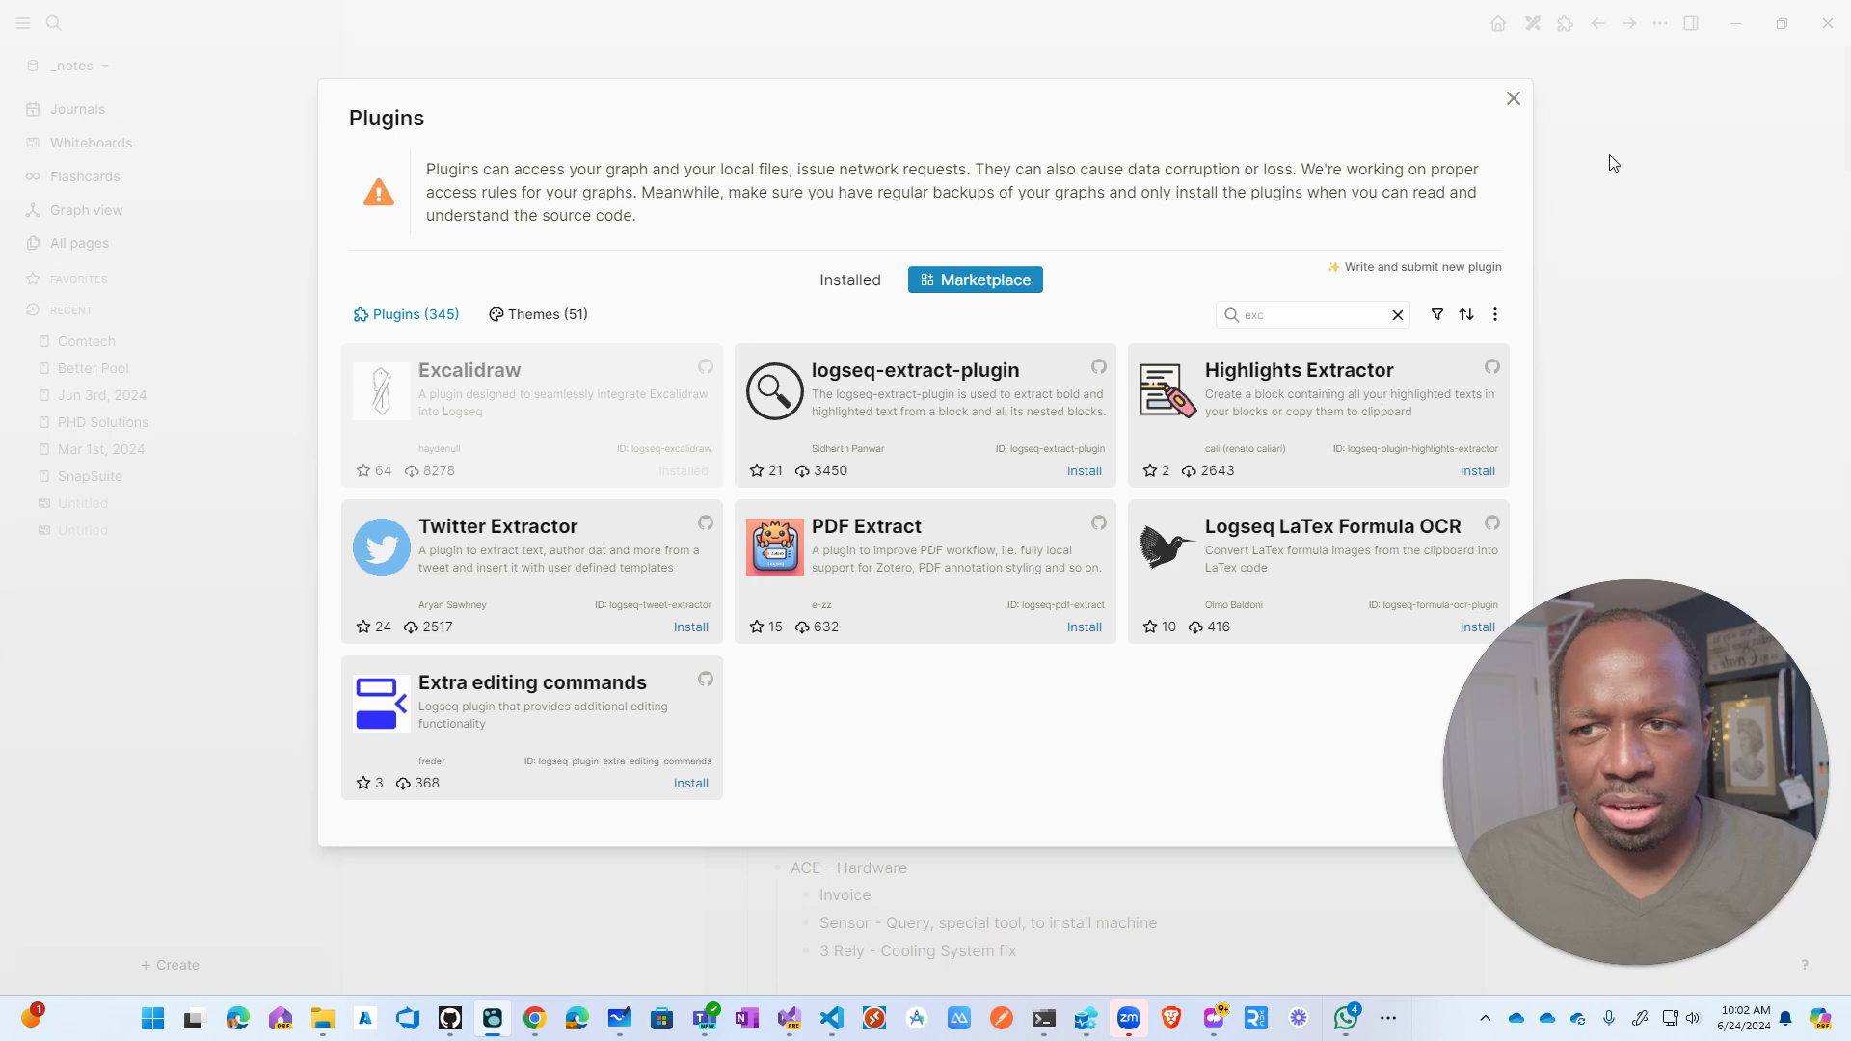
click(1510, 100)
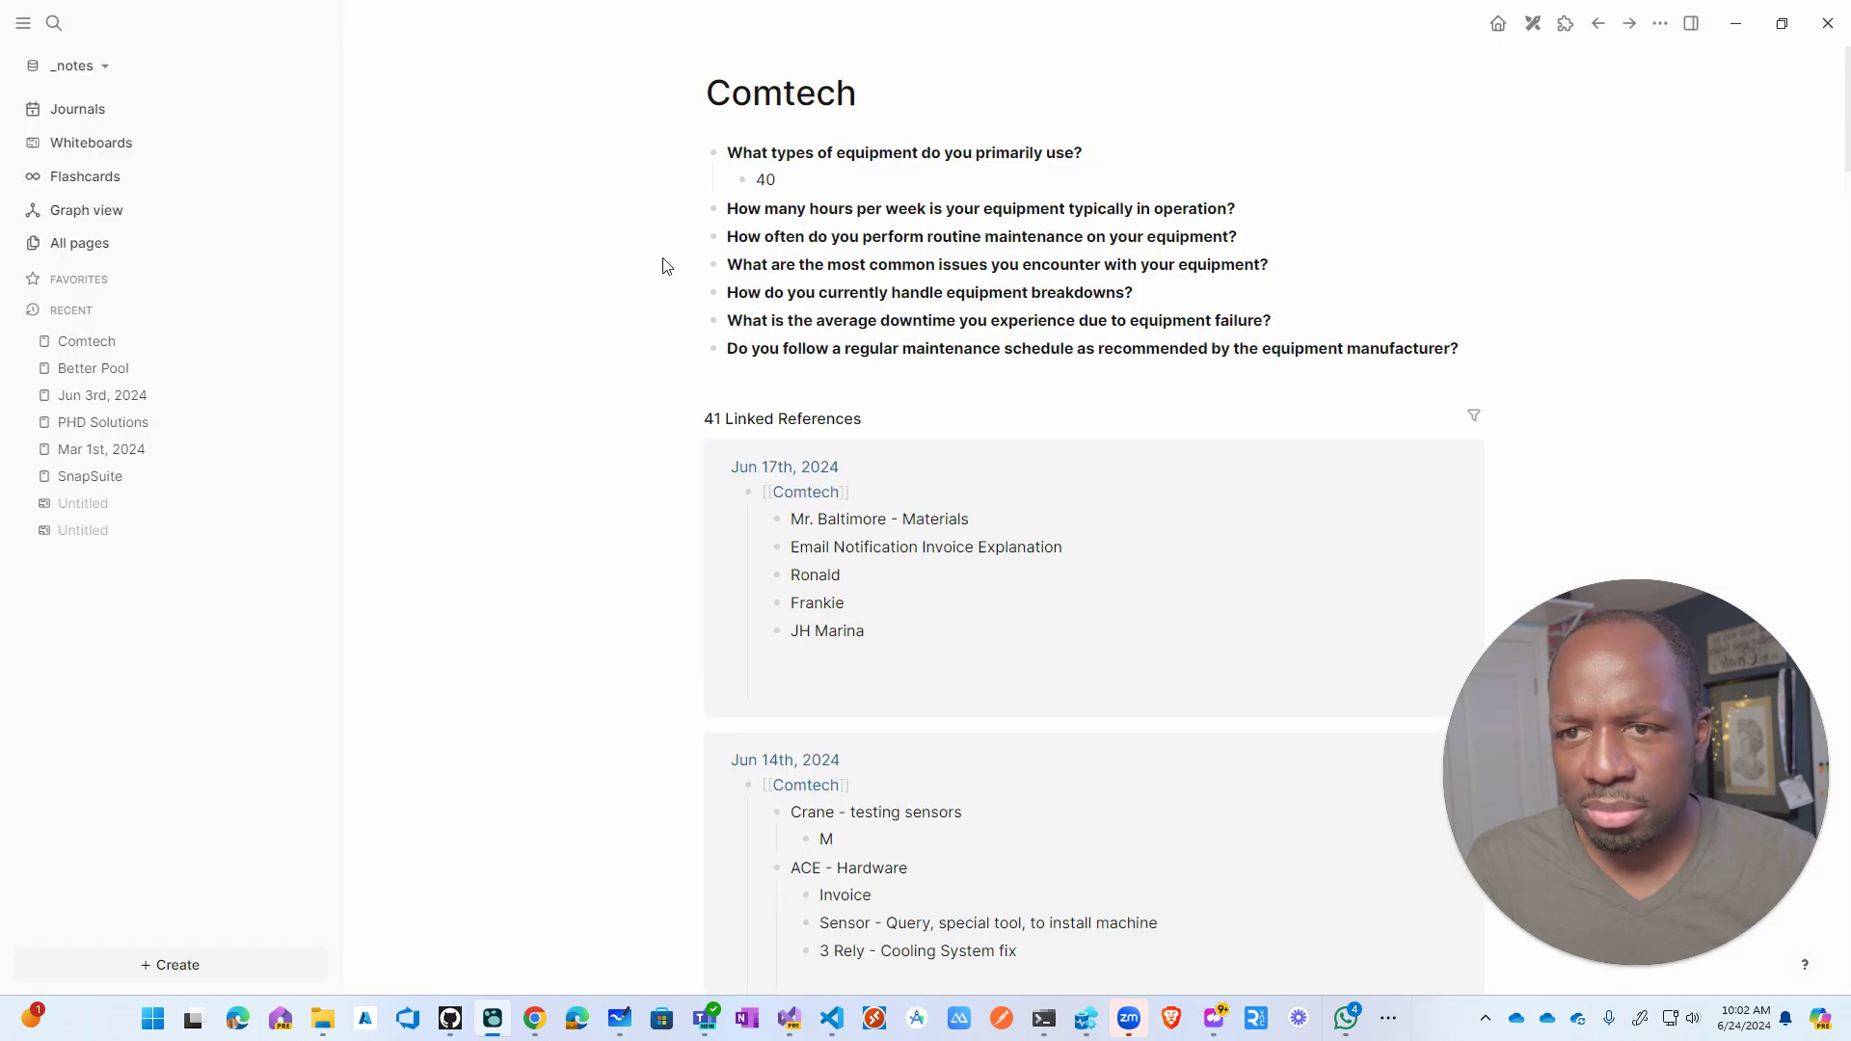
Step: Insert a new Excalidraw drawing block into the Jun 24th, 2024 journal entry with a slash command
click(116, 120)
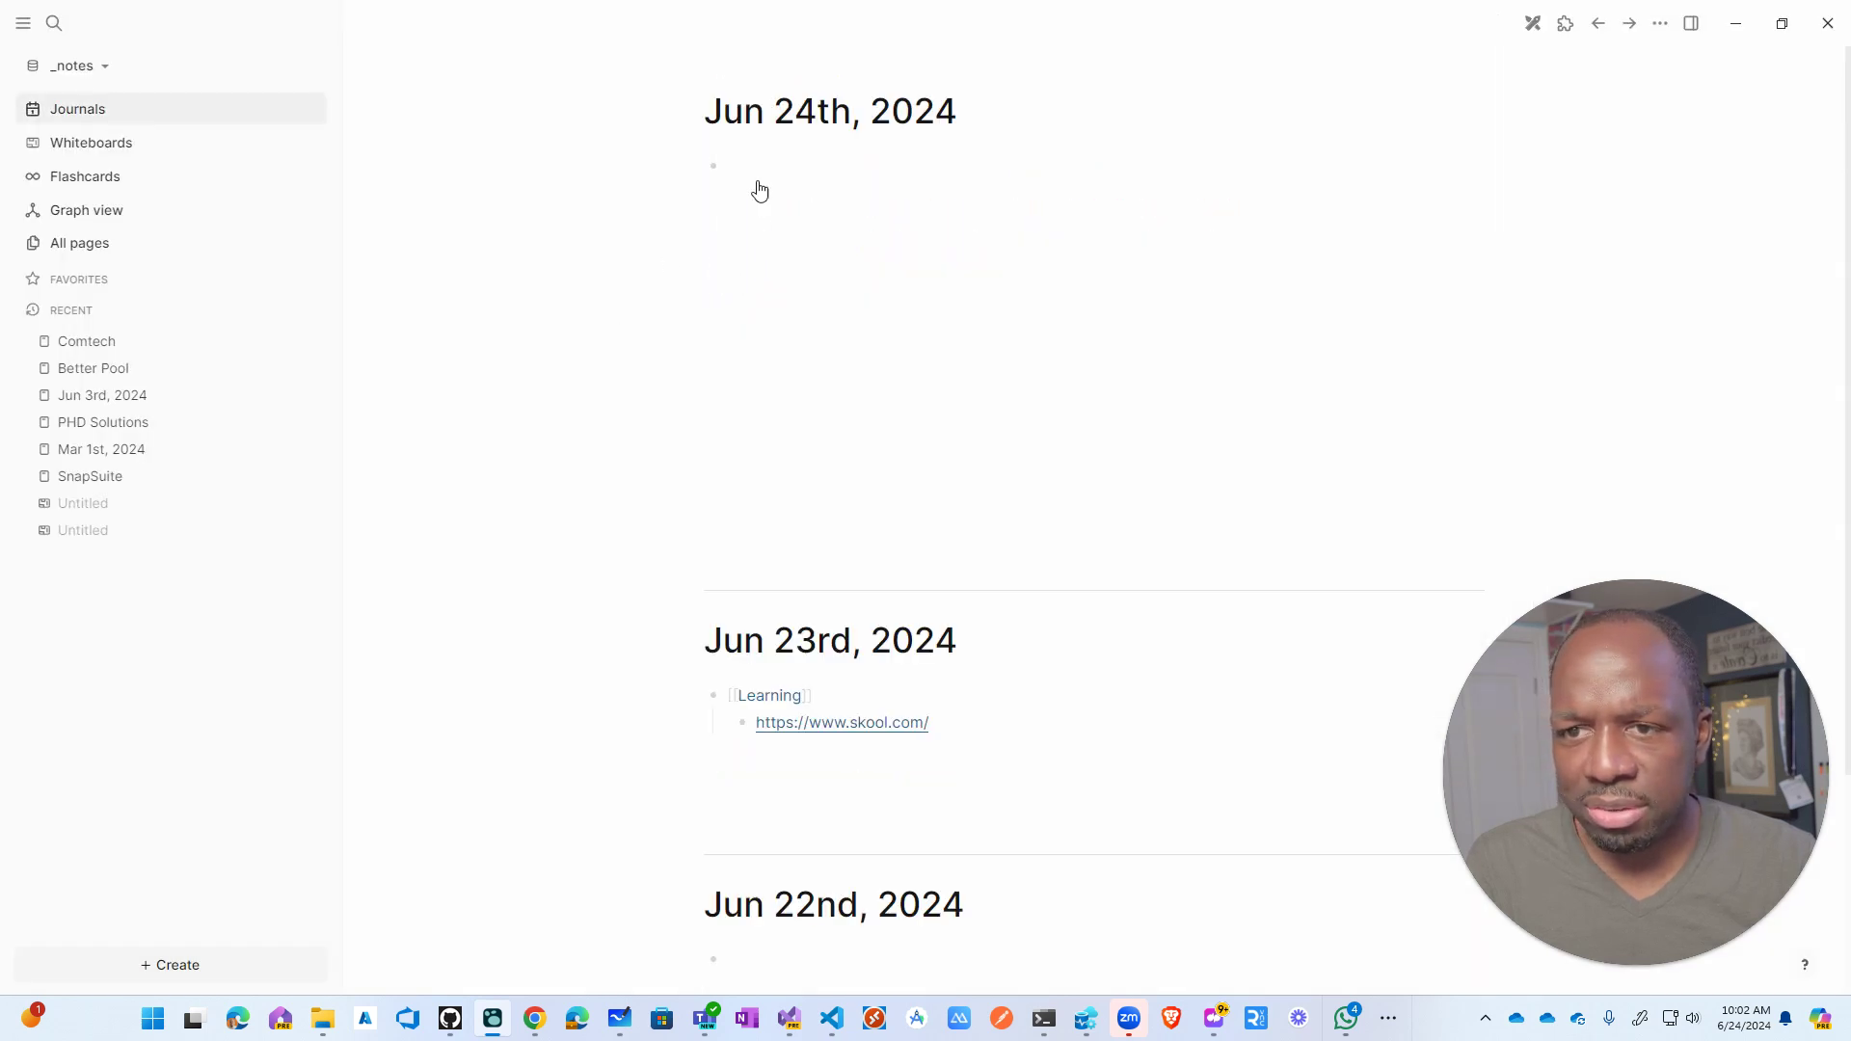
text(/)
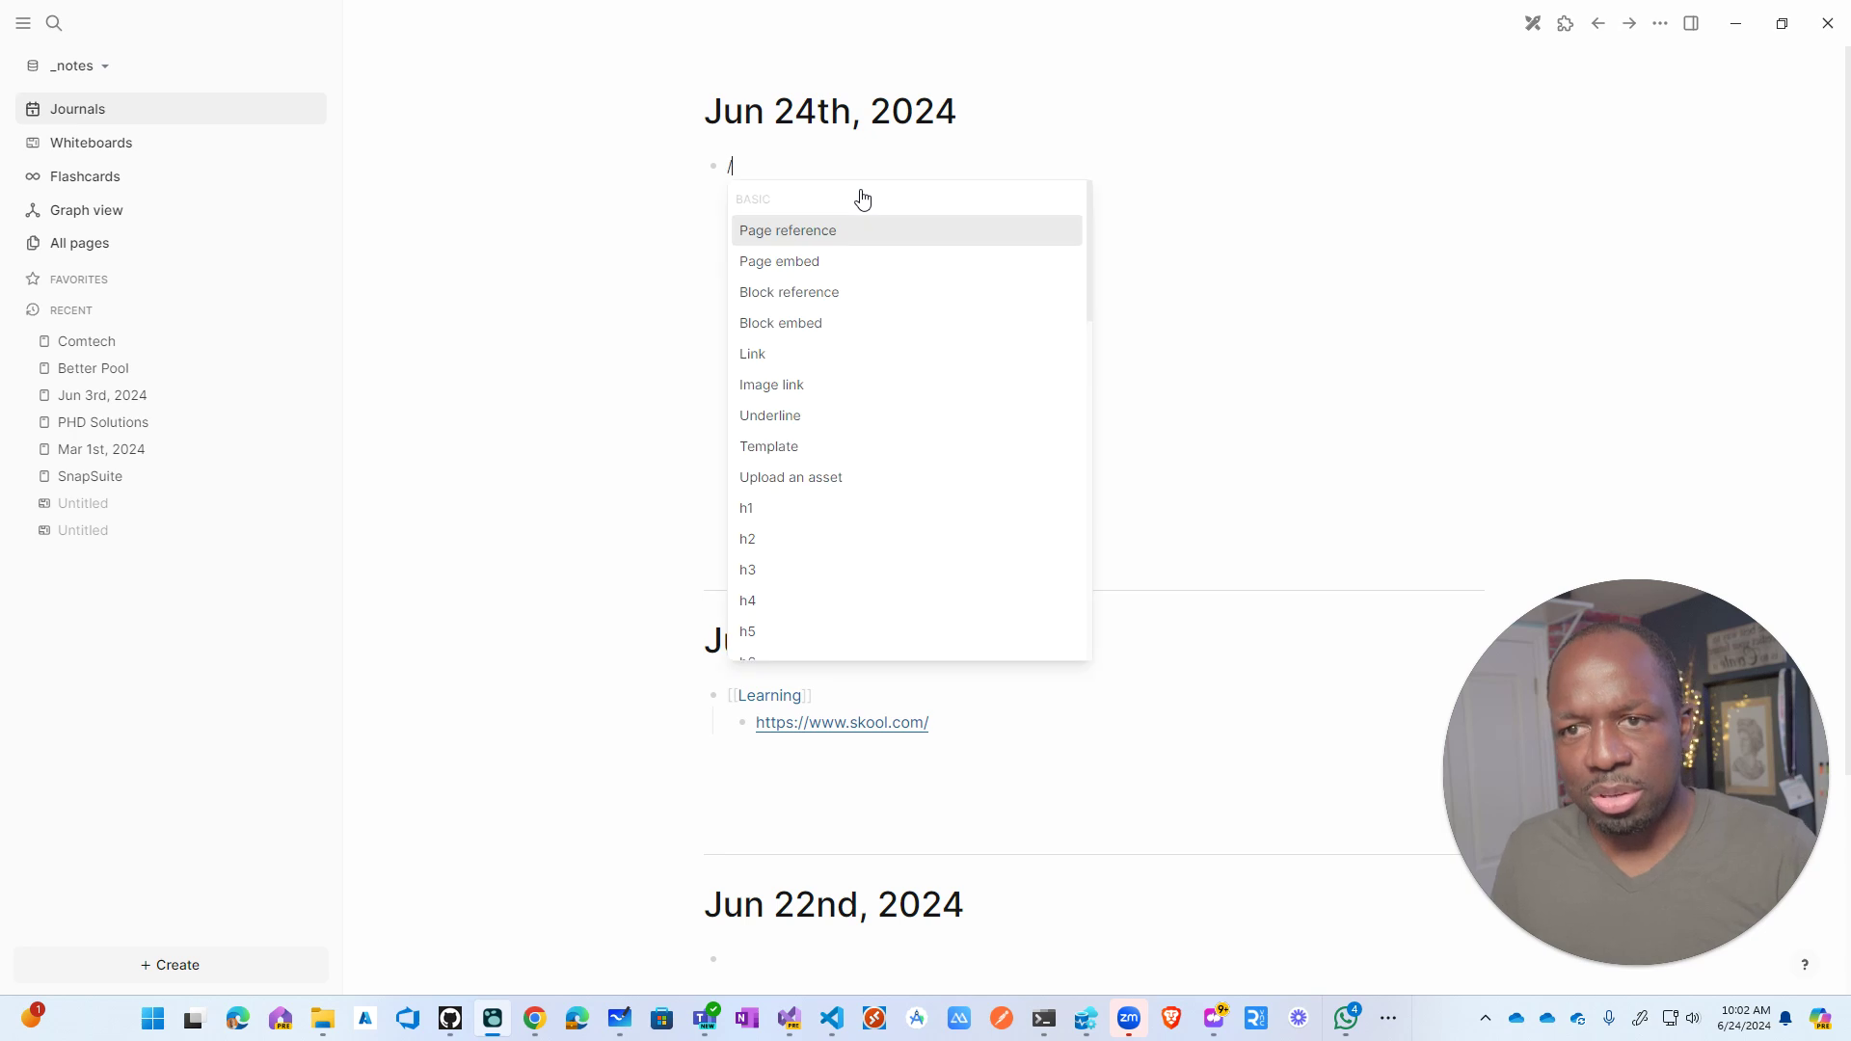
text(dra)
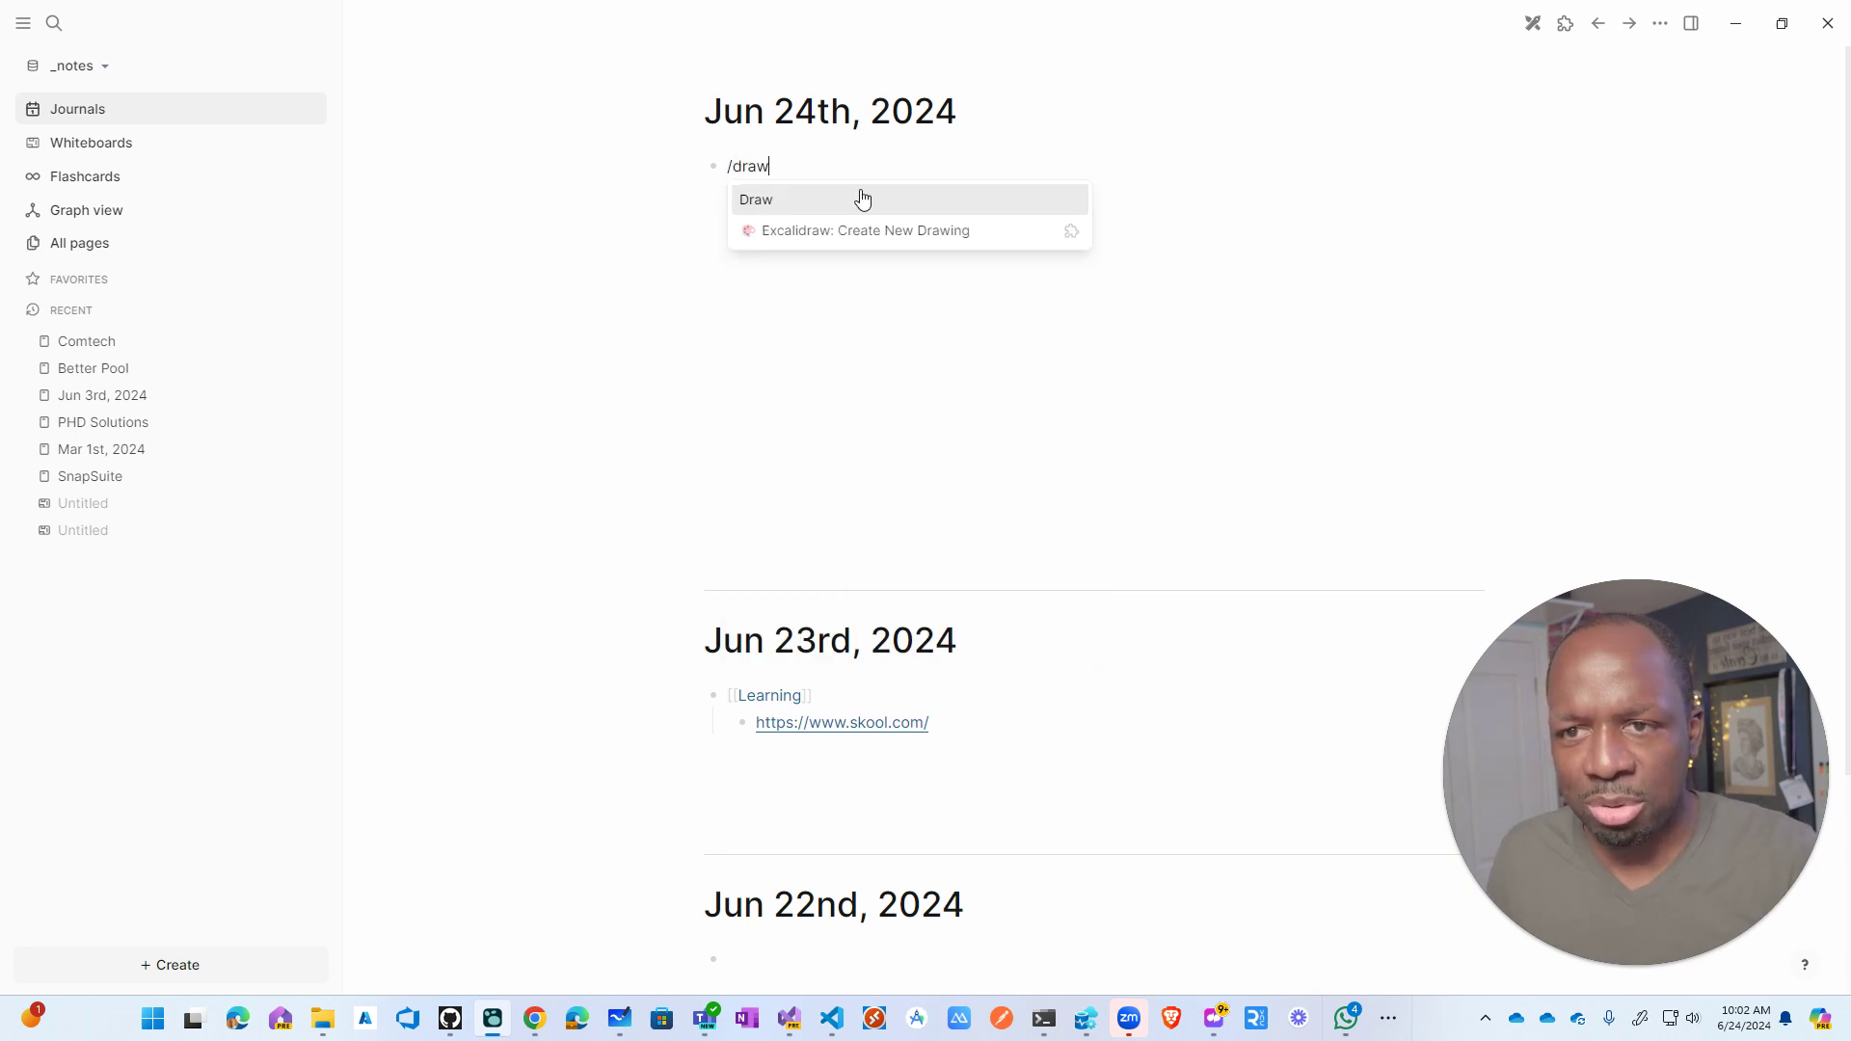
text(w)
click(862, 198)
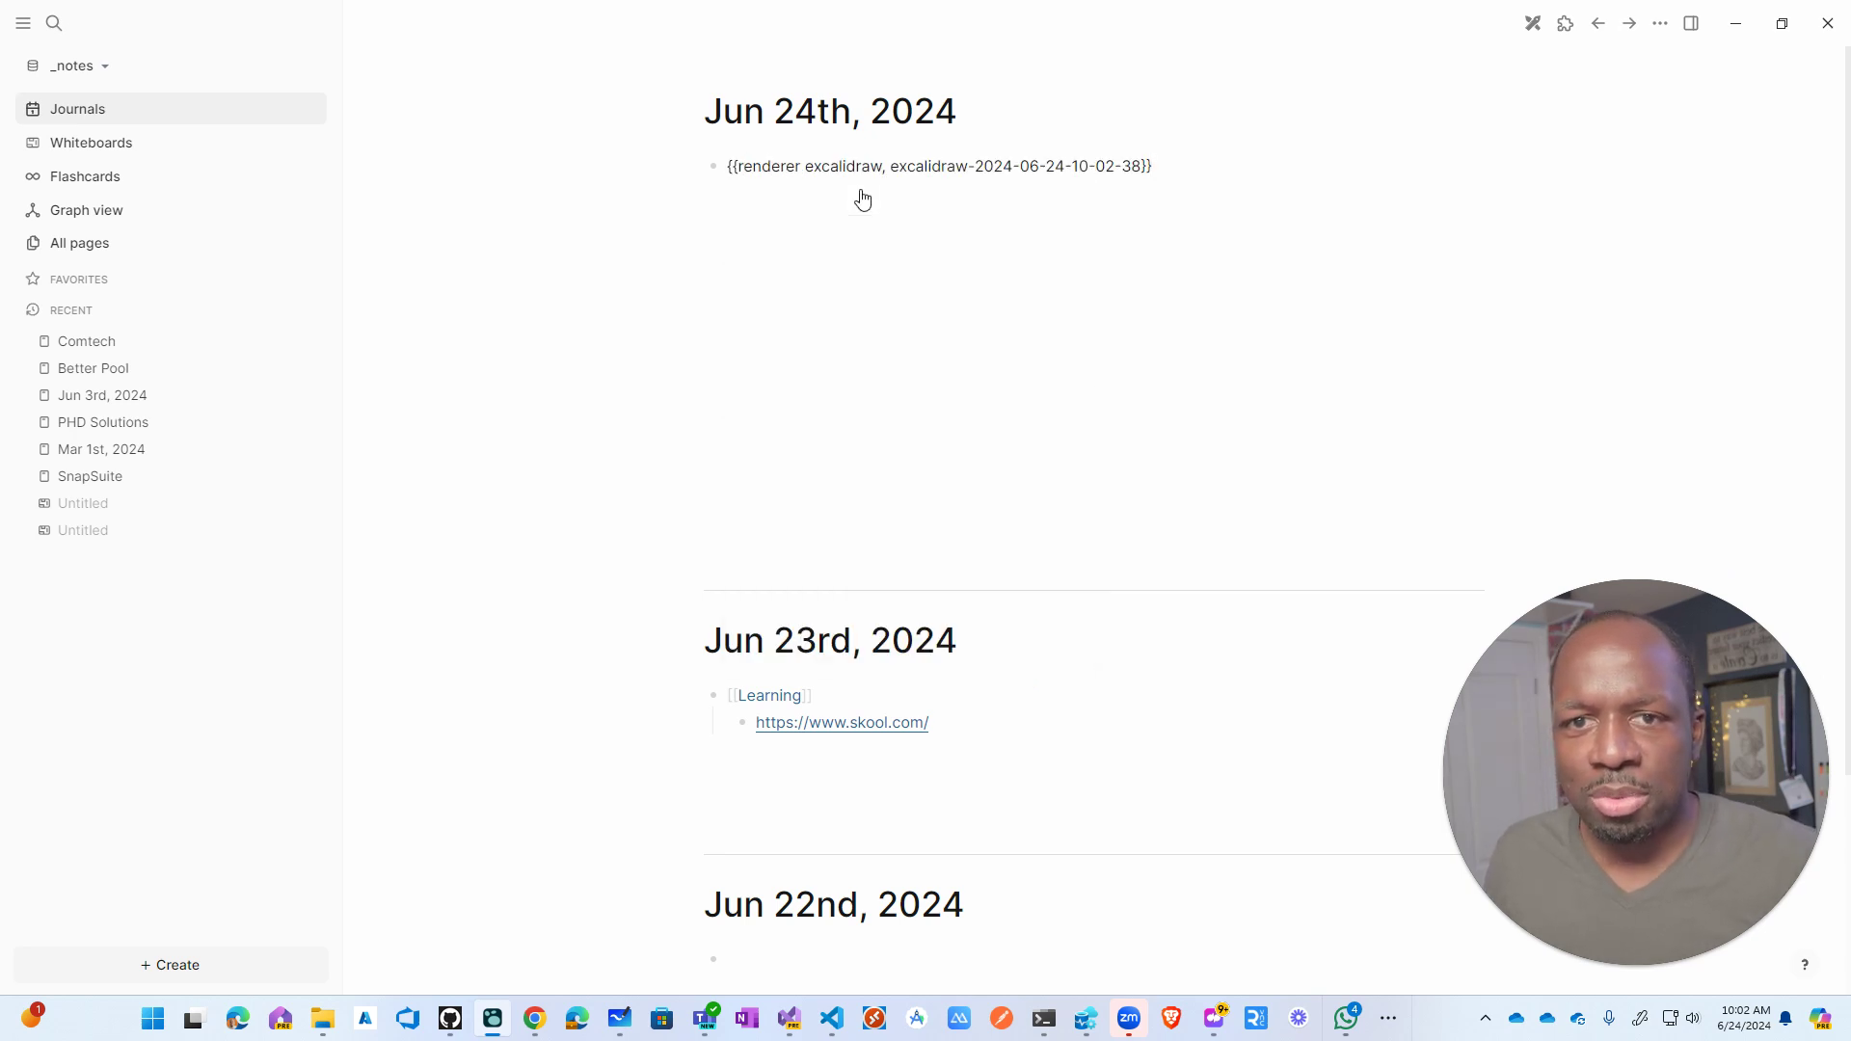
key(Return)
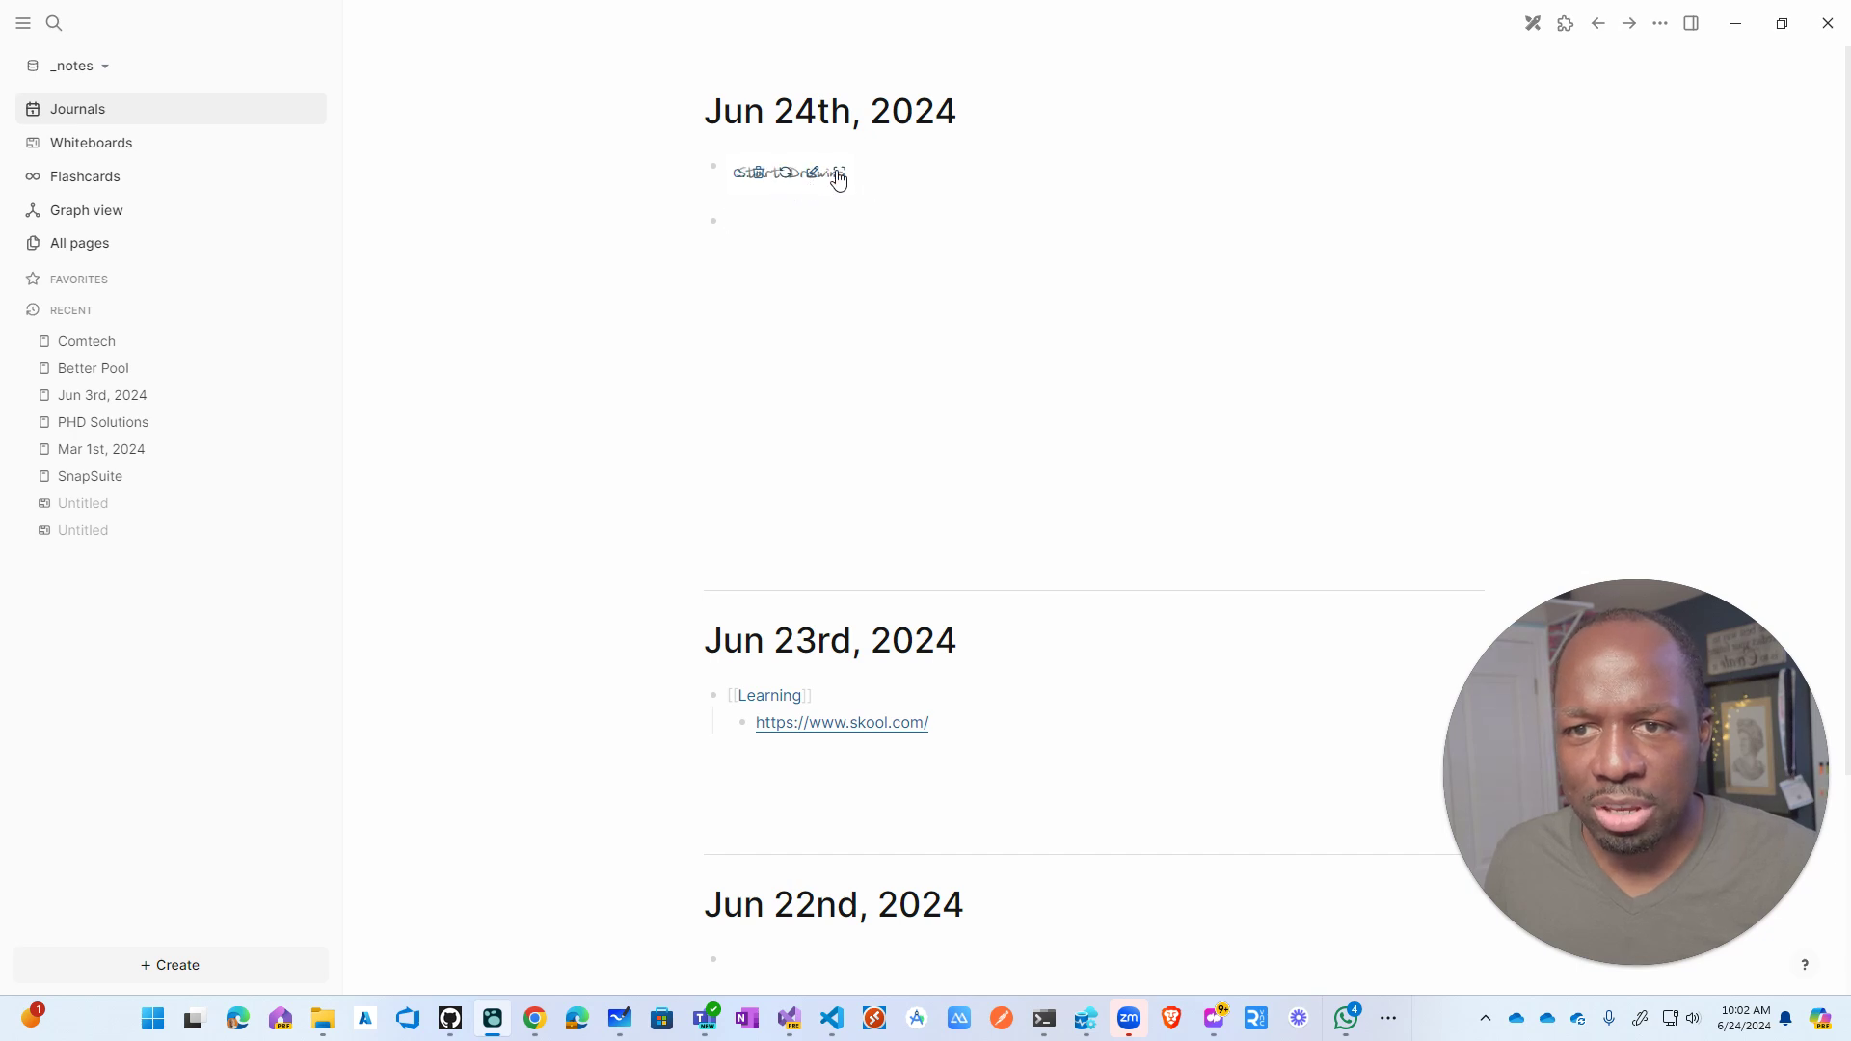
Step: Open the new drawing block in the Excalidraw plugin's editor
click(836, 177)
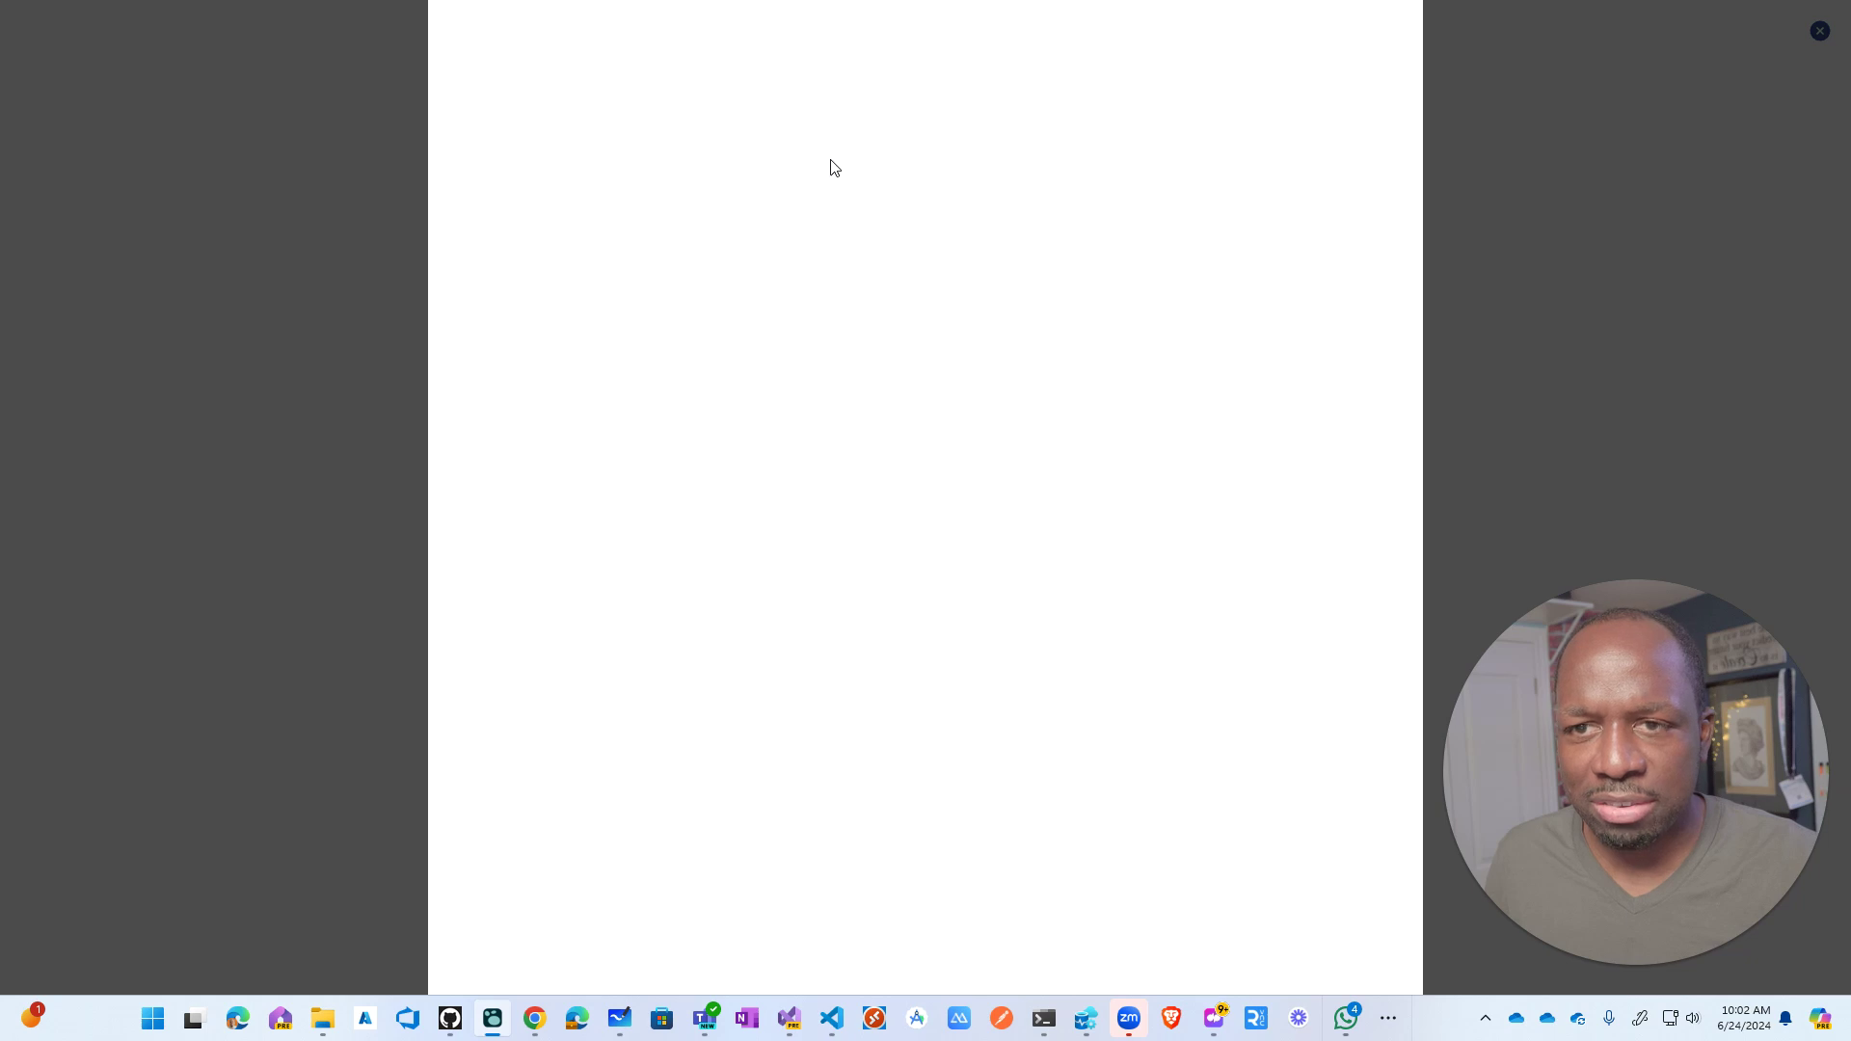
click(1482, 166)
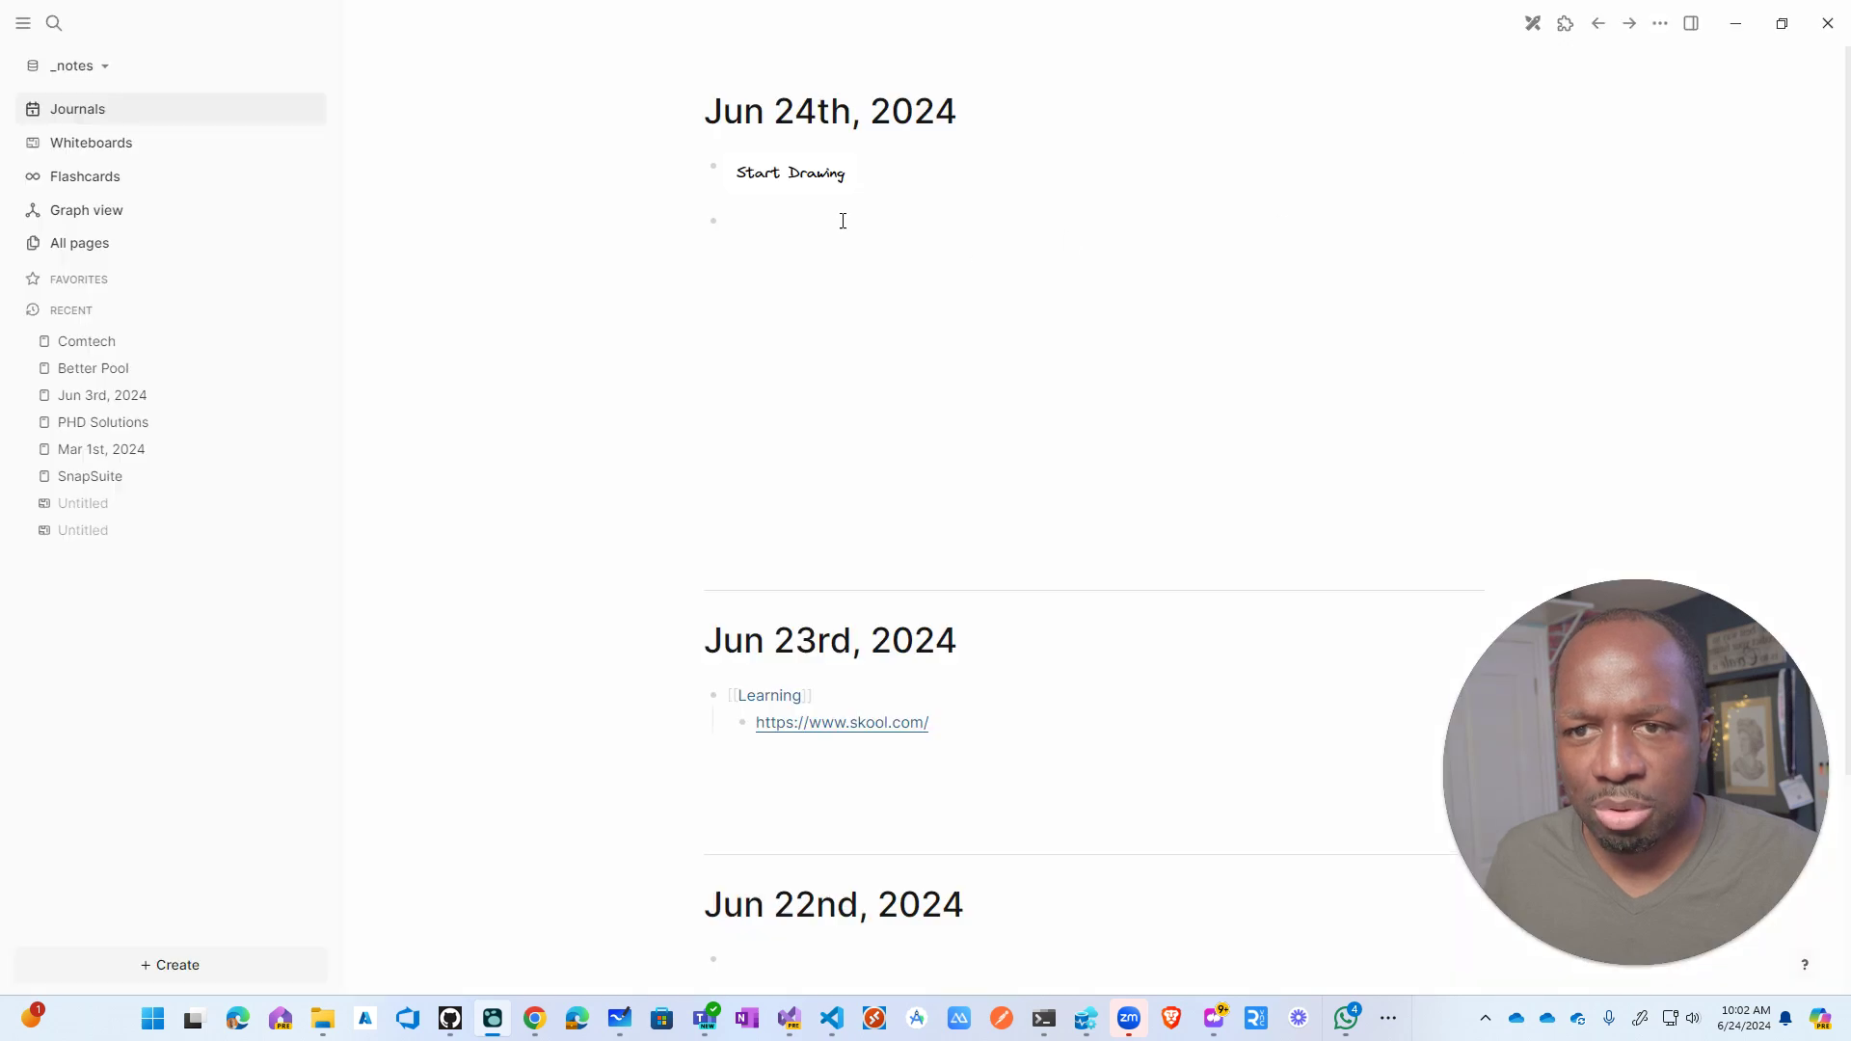
click(818, 178)
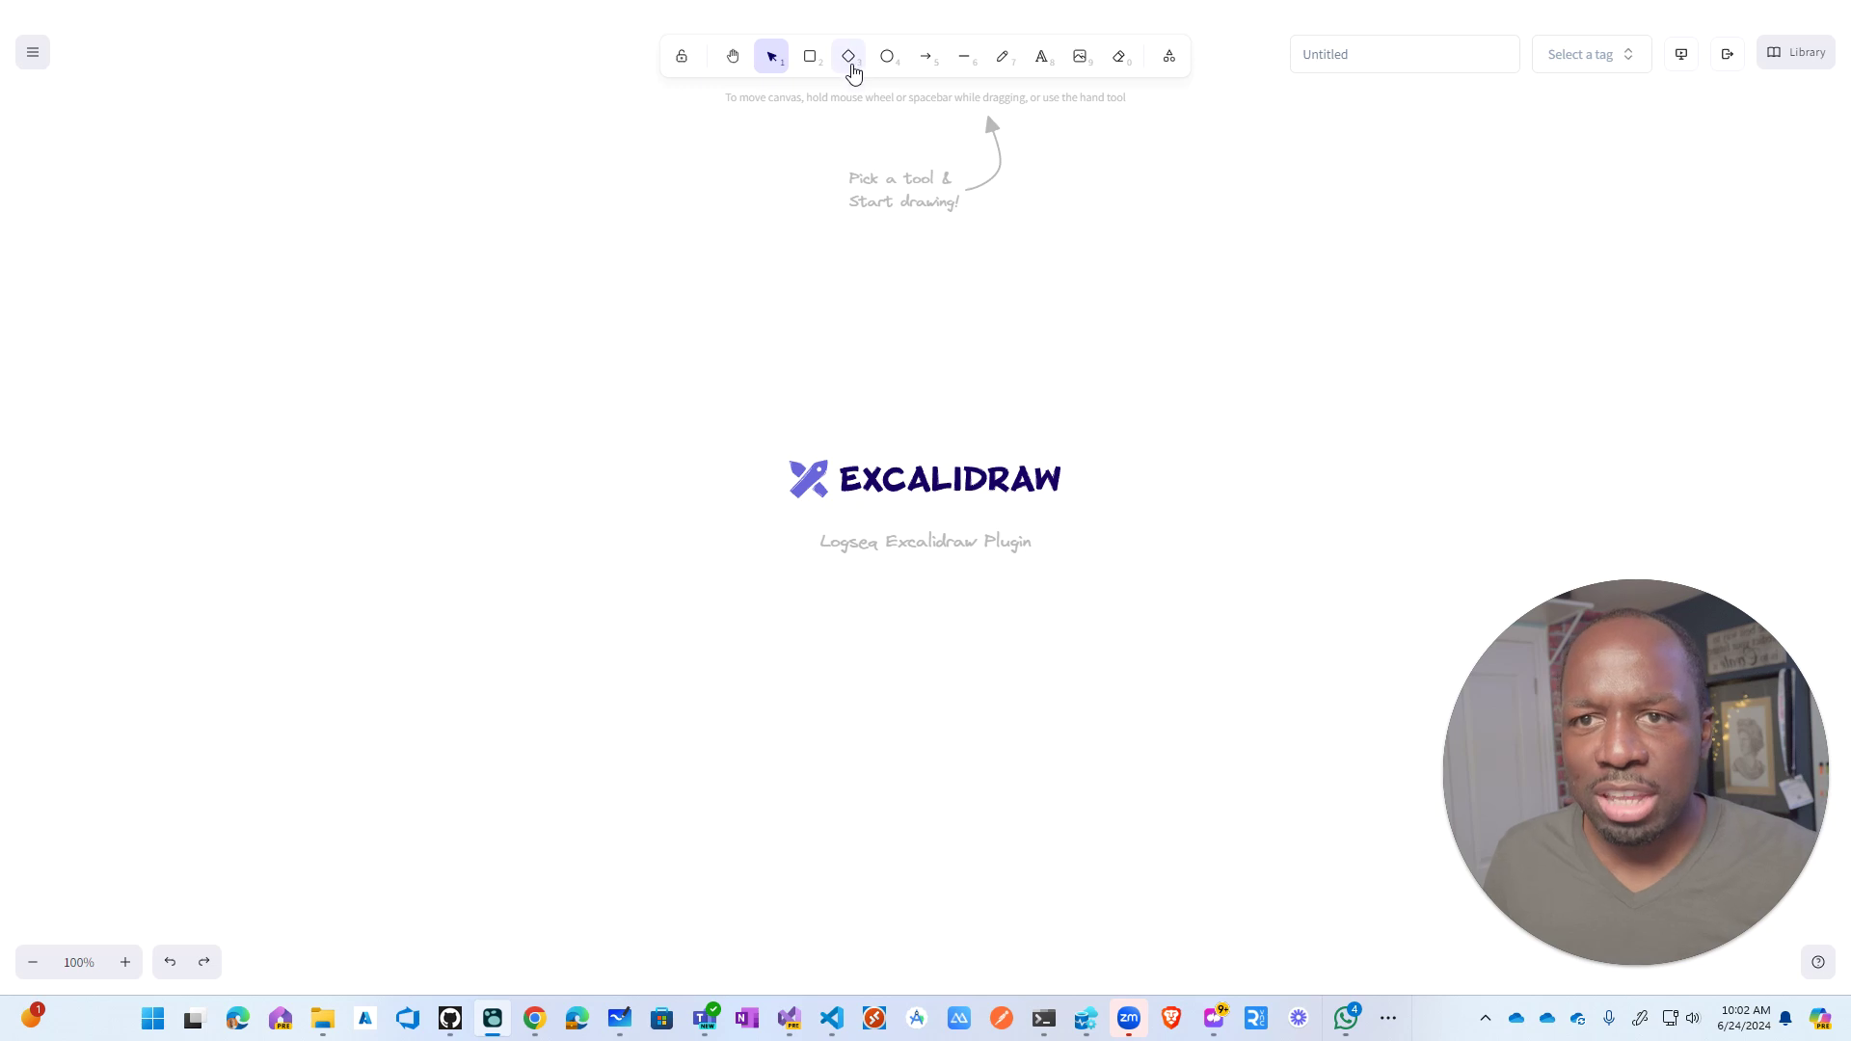
Step: Draw a rounded rectangle with a horizontal arrow beside it pointing right
drag(735, 261, 941, 433)
click(932, 66)
drag(977, 333, 1162, 331)
Step: Draw several black freehand strokes around and across the rectangle and arrow
click(1002, 60)
drag(1008, 648, 998, 472)
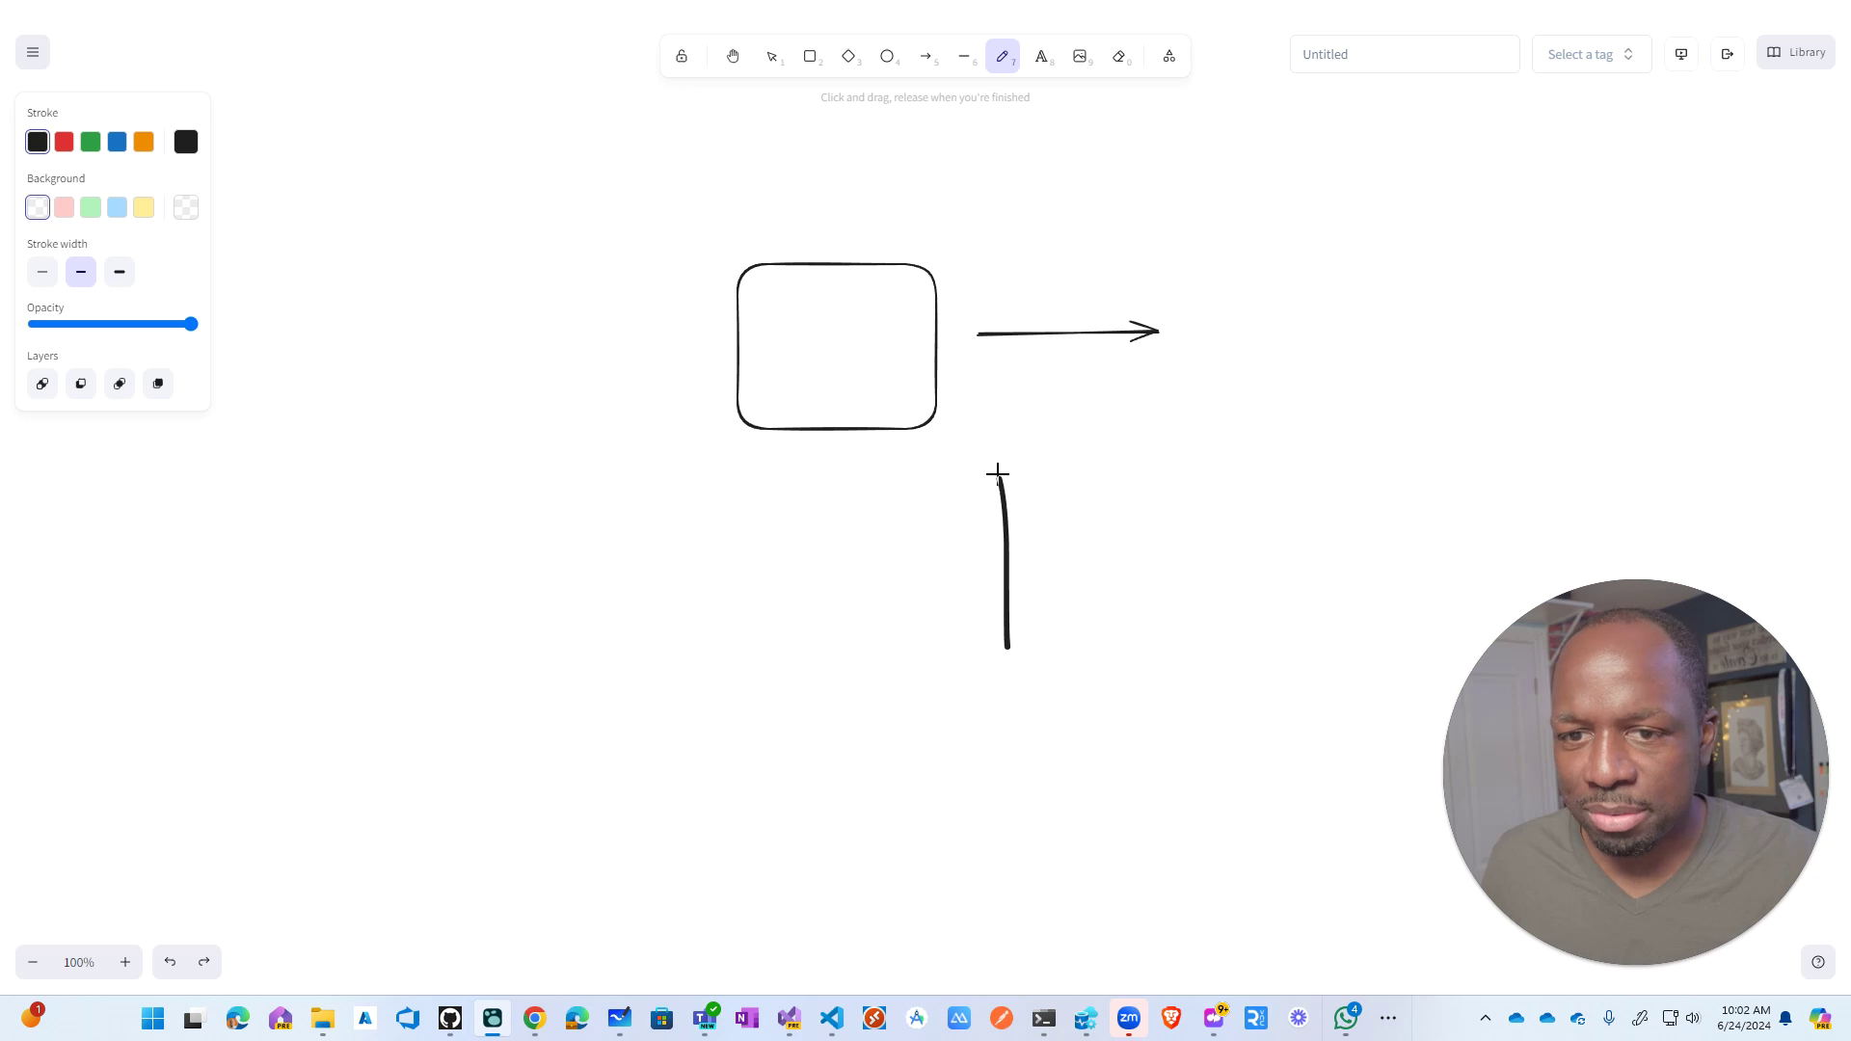
drag(852, 490, 752, 569)
drag(496, 280, 704, 411)
drag(837, 387, 898, 208)
drag(1410, 214, 1205, 454)
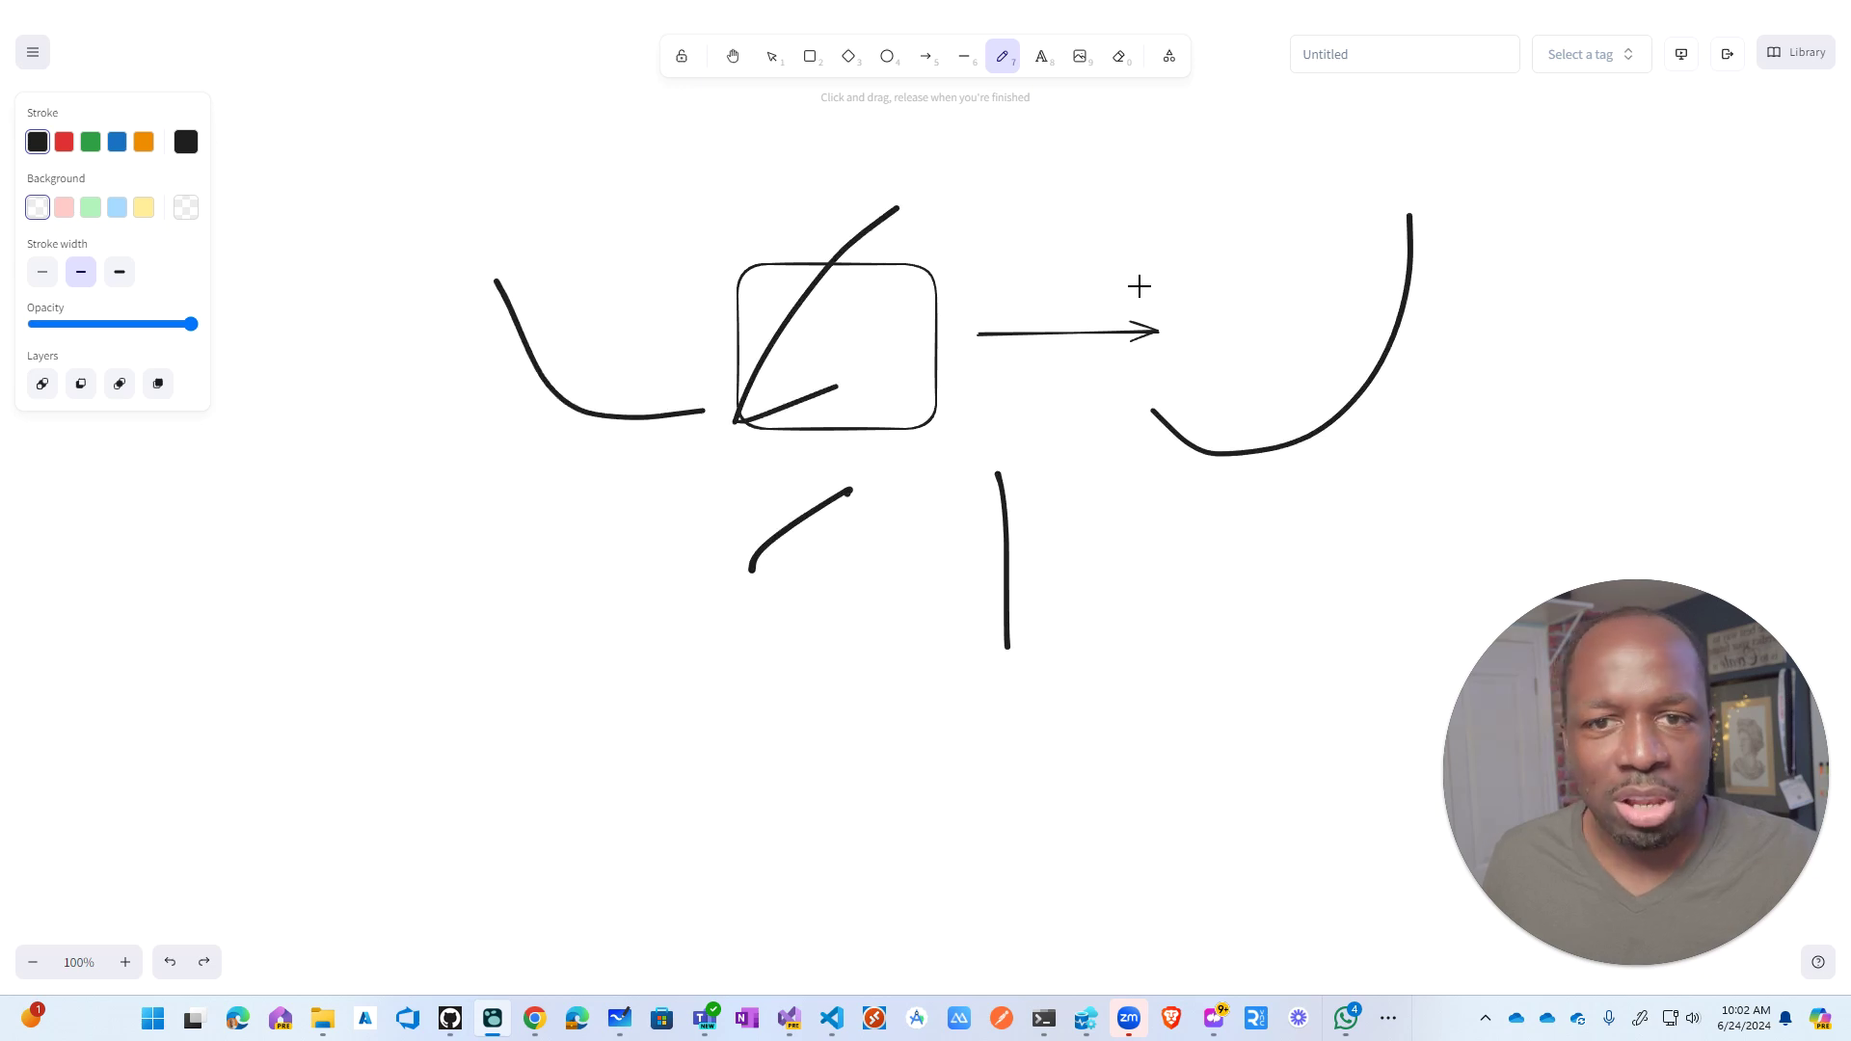
Step: Set the stroke colour to orange and draw a diagonal freehand line and a rounded rectangle below the black shapes
click(144, 142)
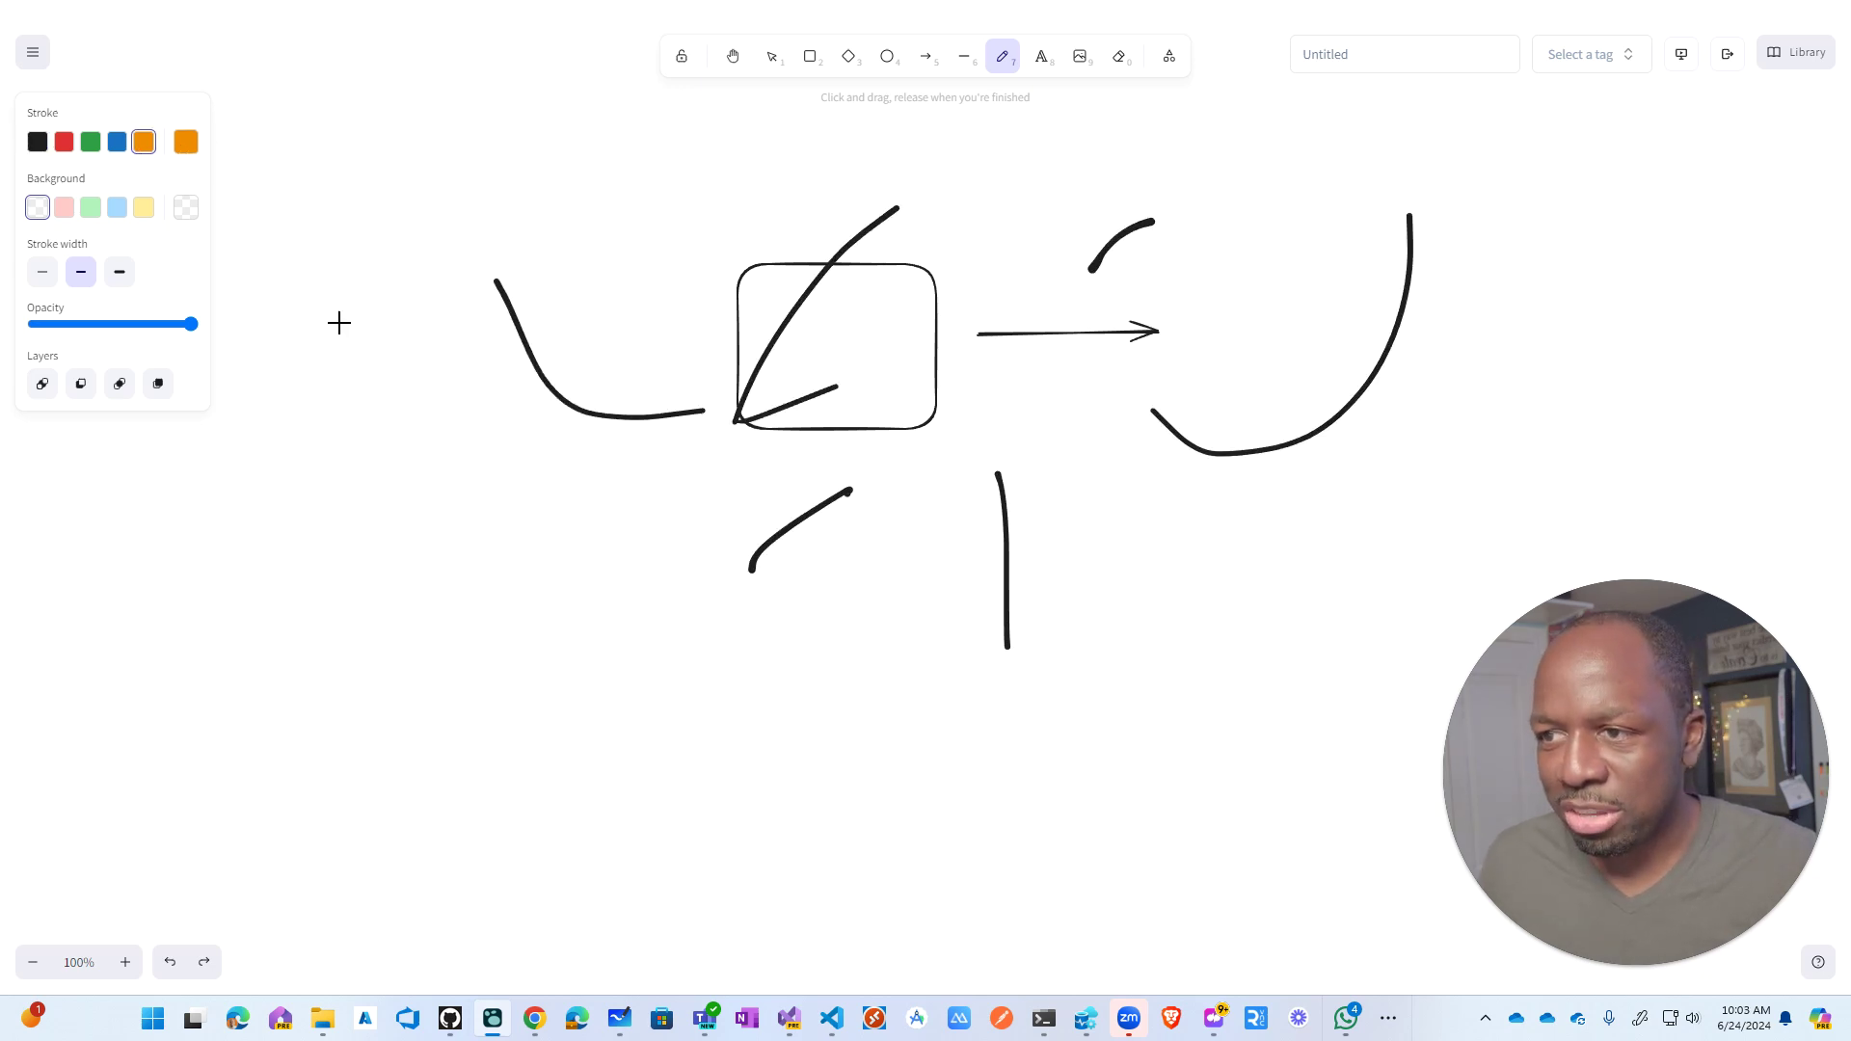
drag(643, 503, 860, 680)
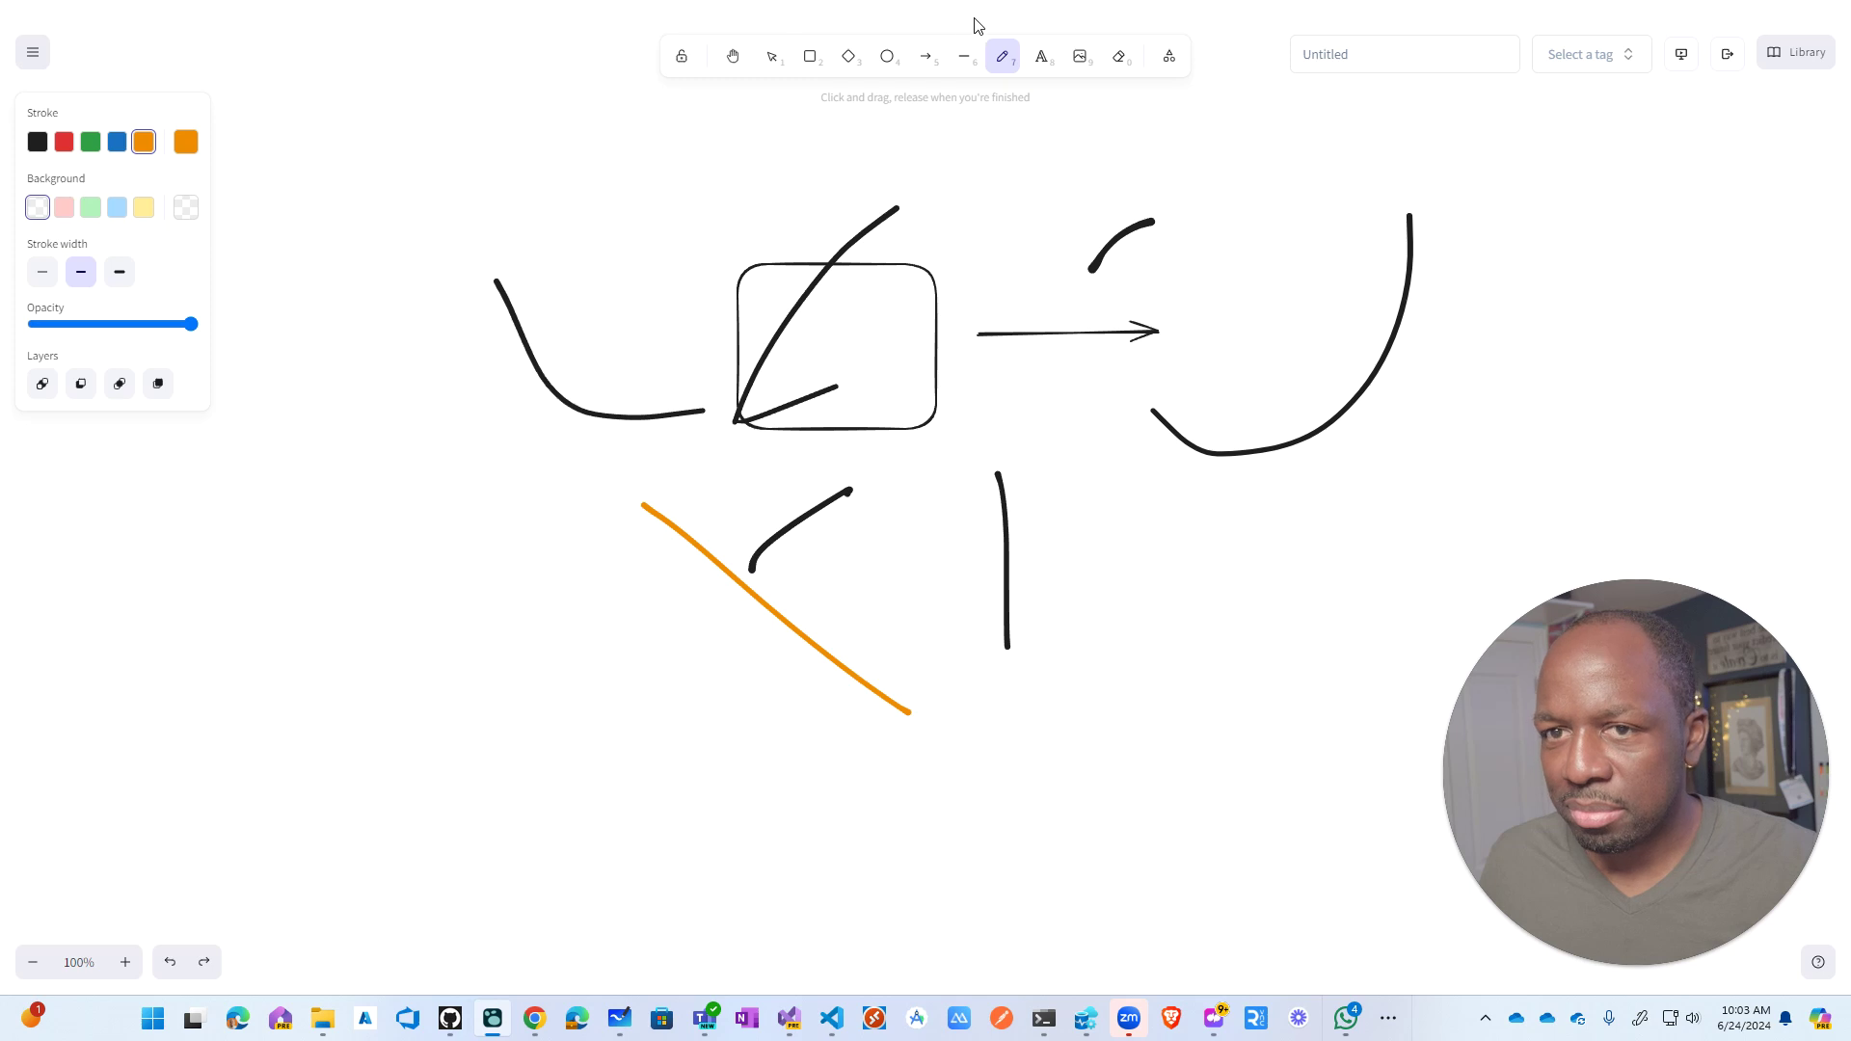
click(815, 60)
drag(1021, 510, 1223, 648)
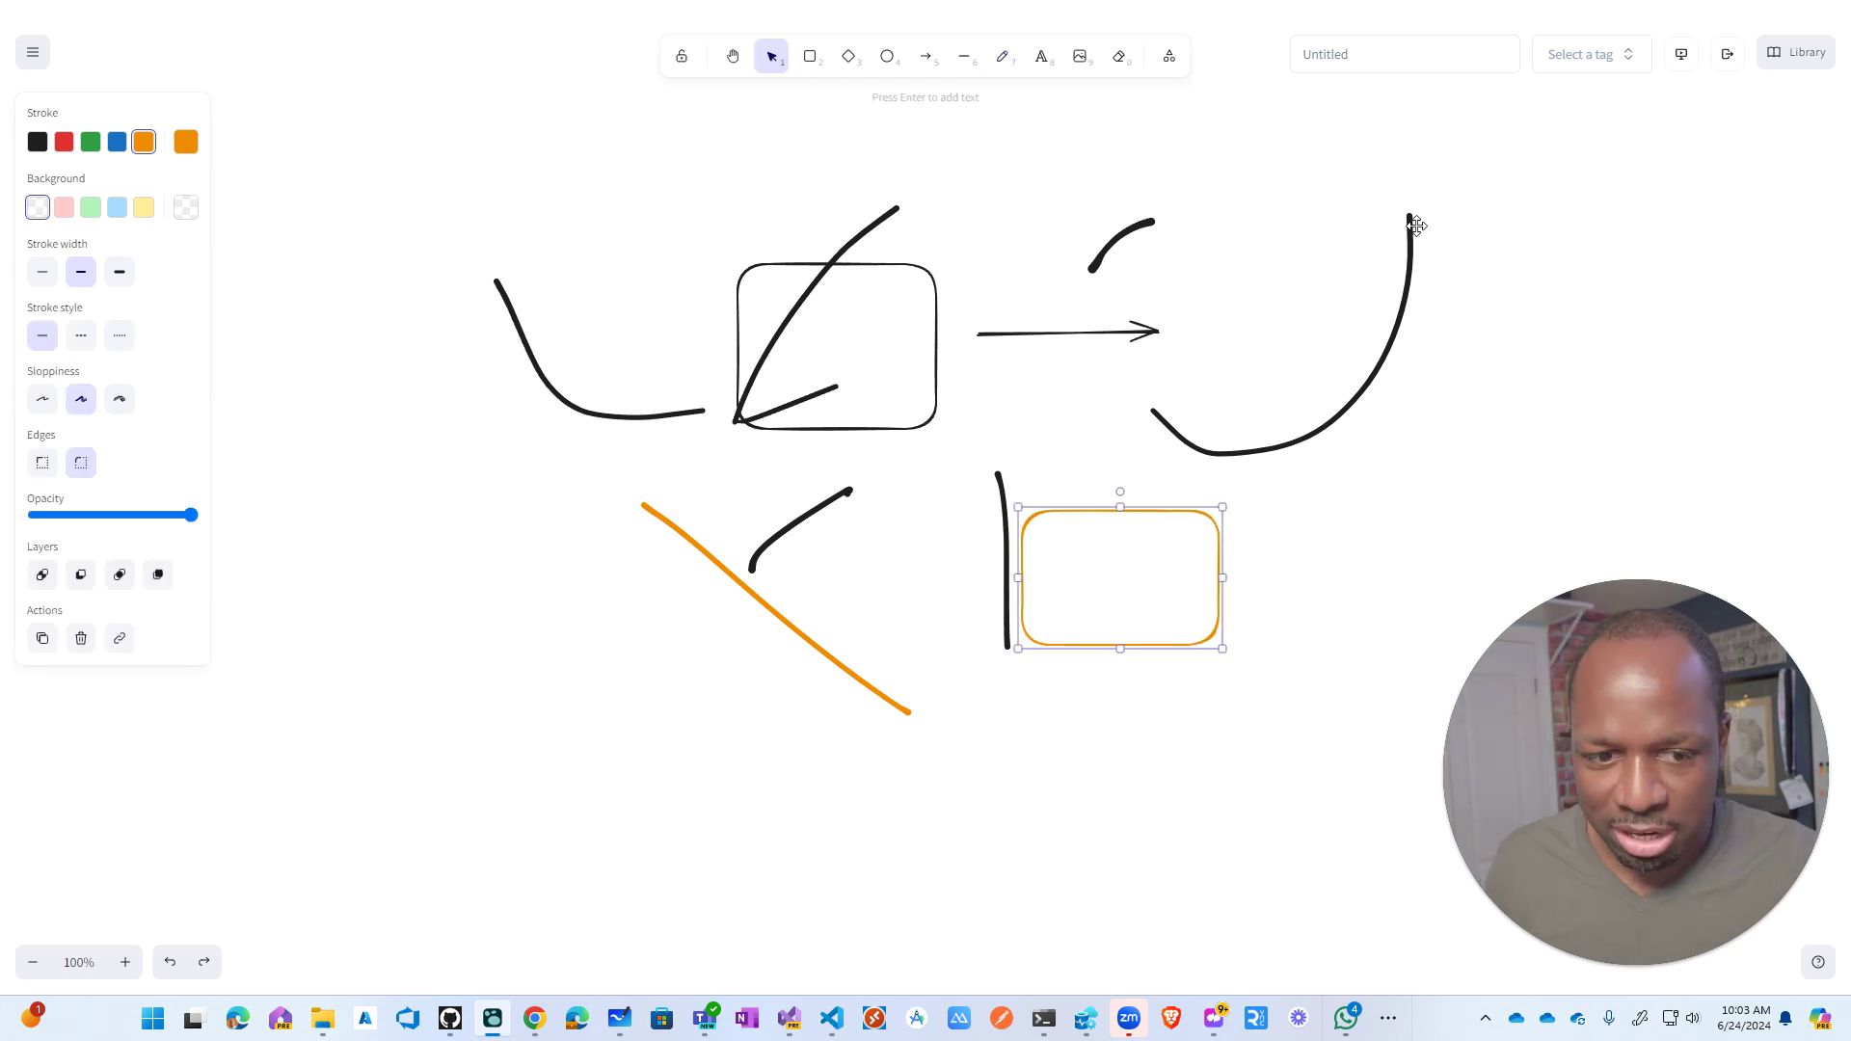
click(590, 341)
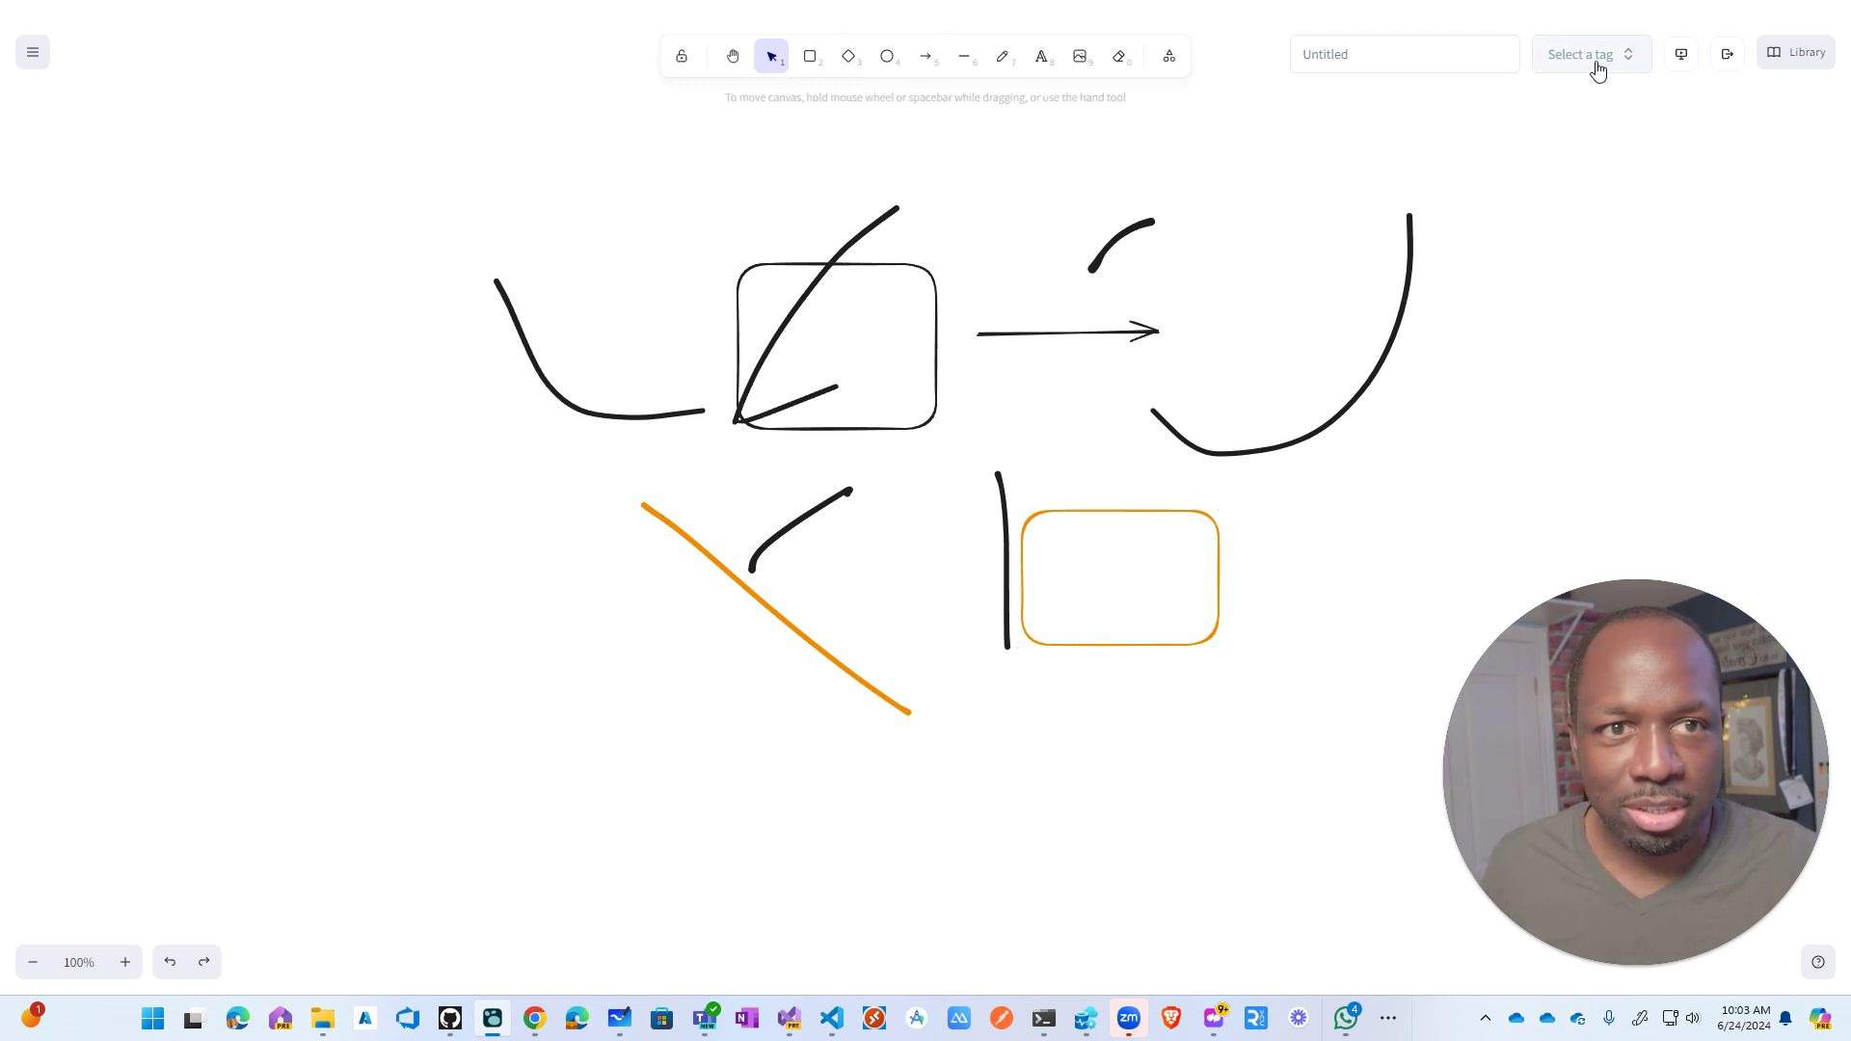
Step: Name the drawing "My test Drawing"
click(1369, 54)
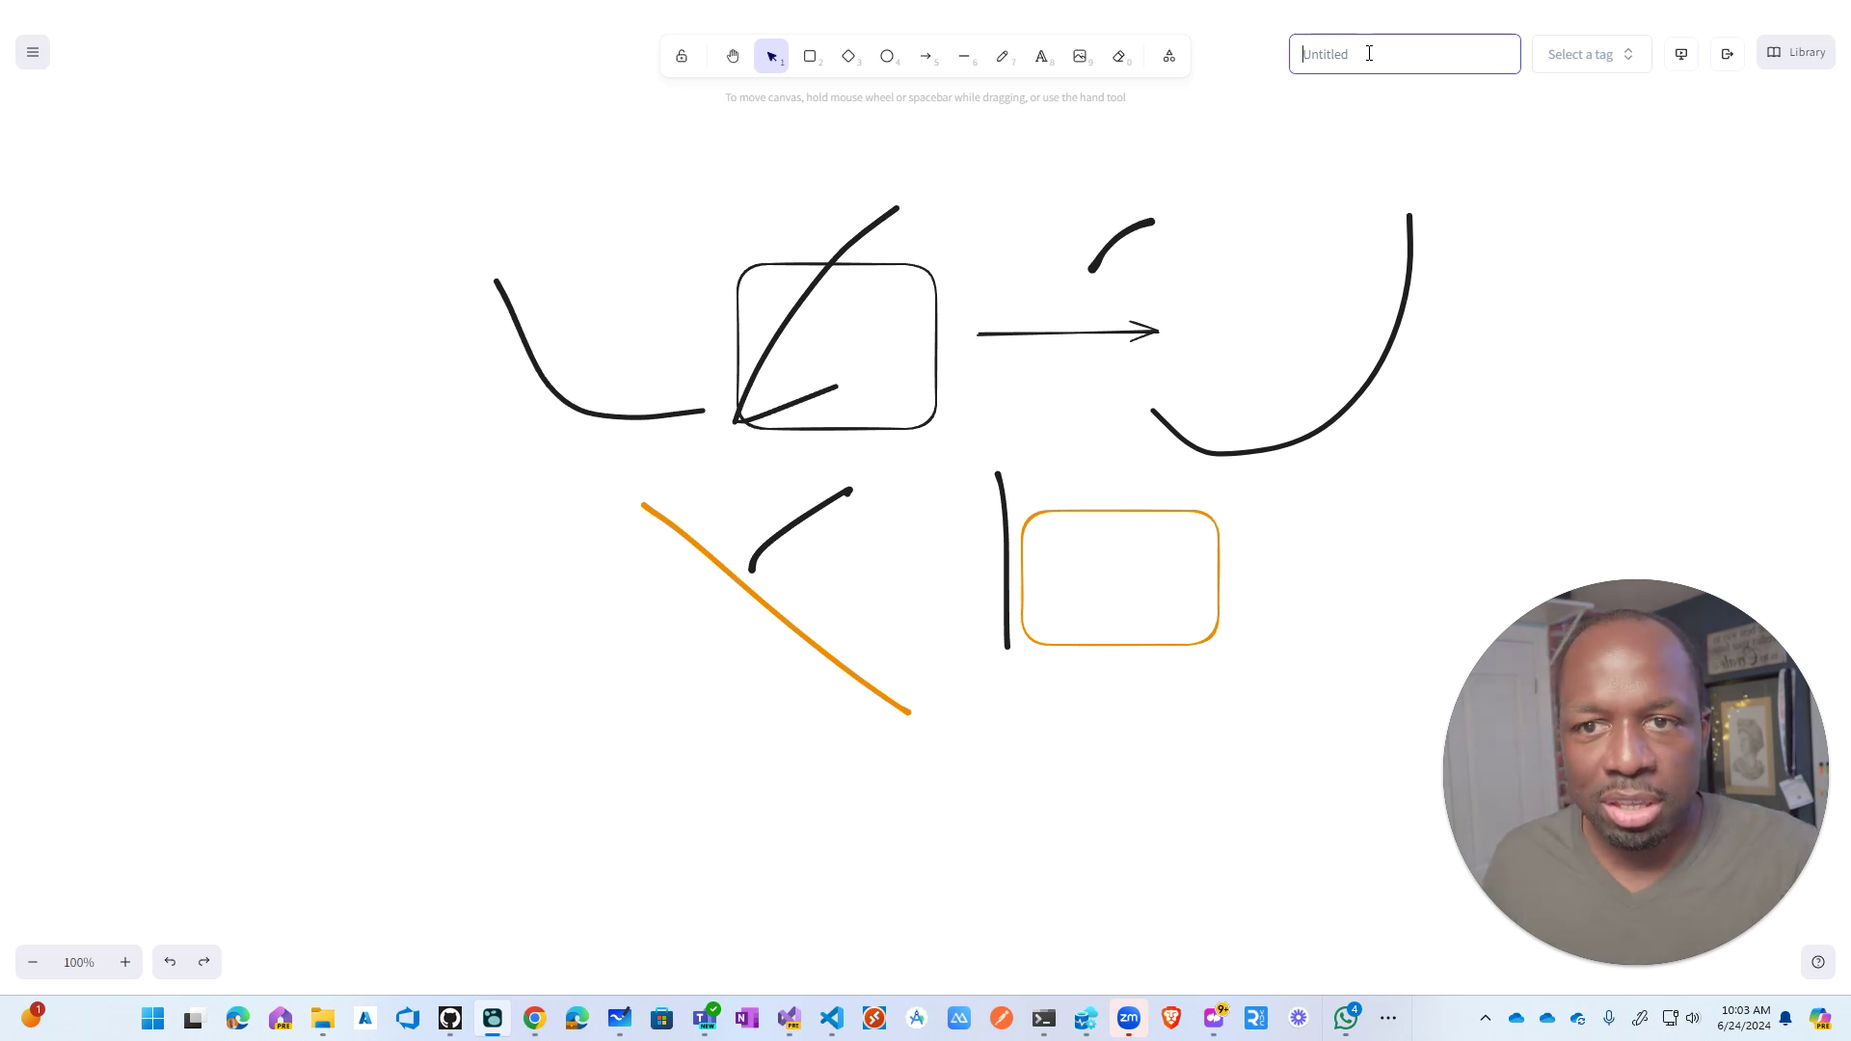
text(My)
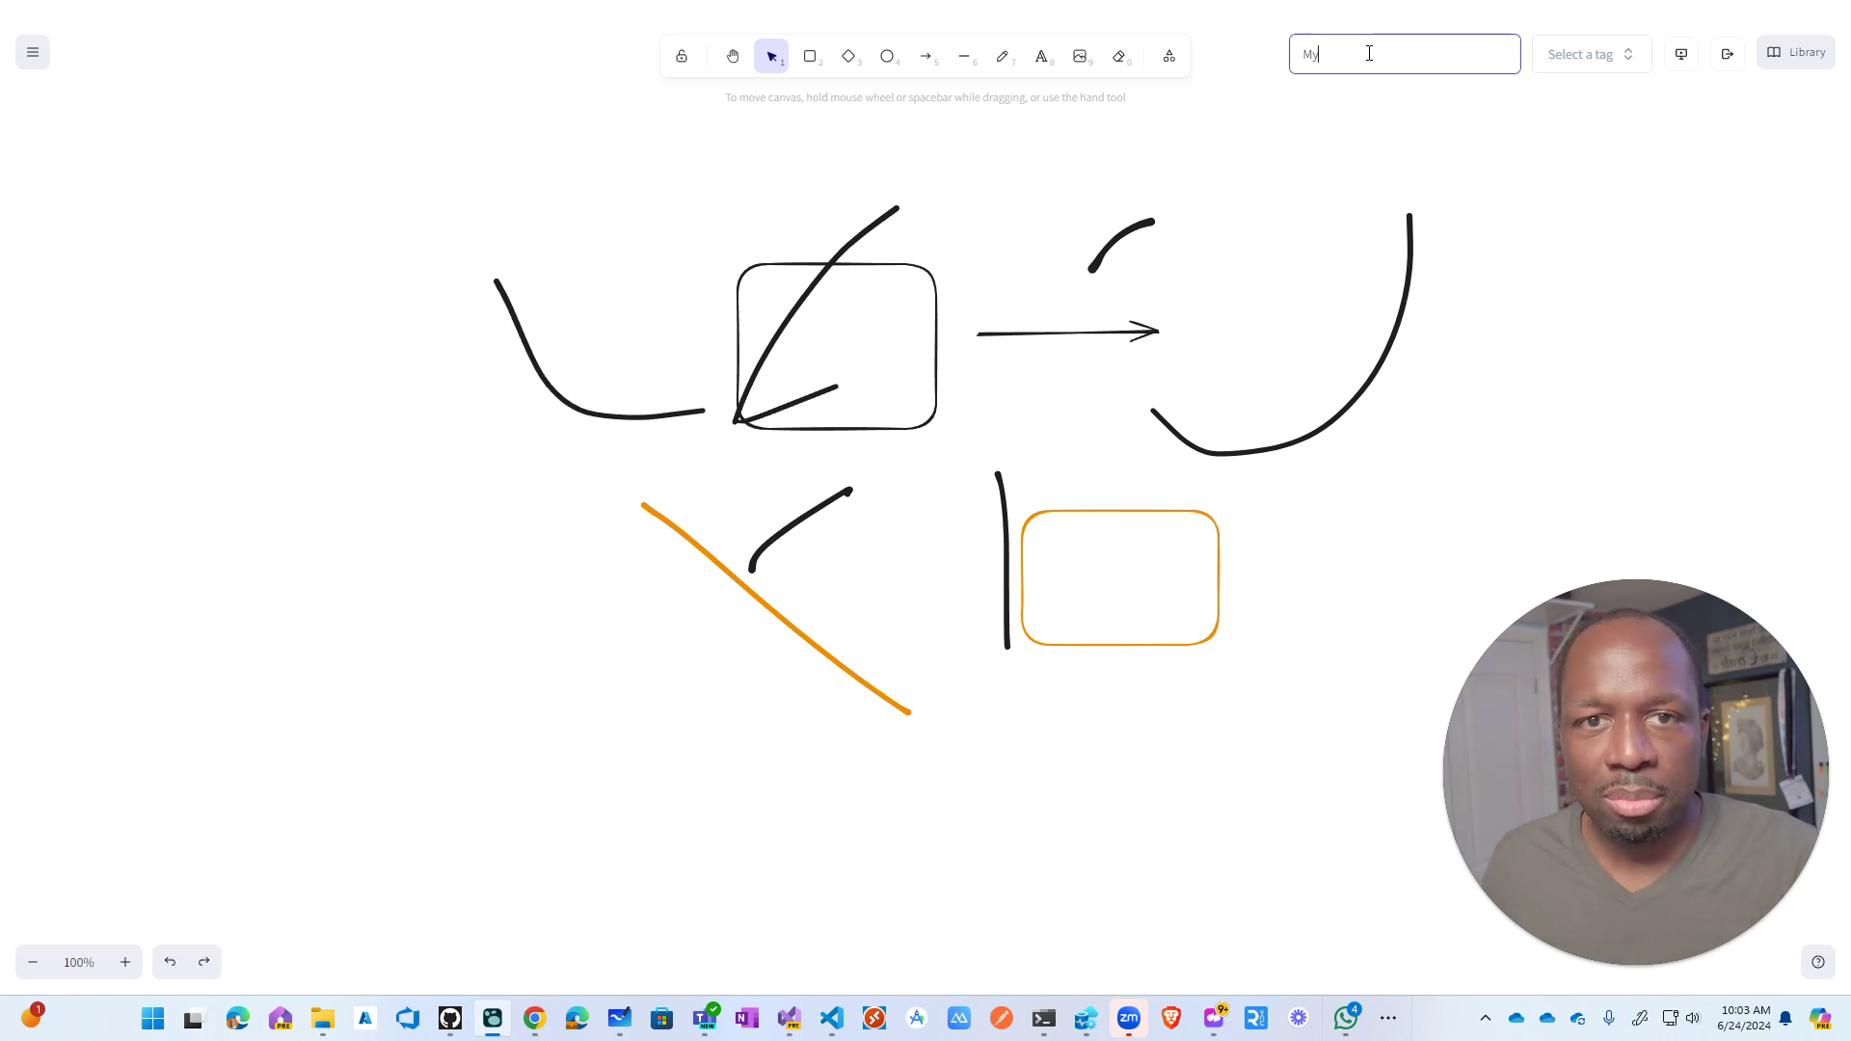
text( test Drawing)
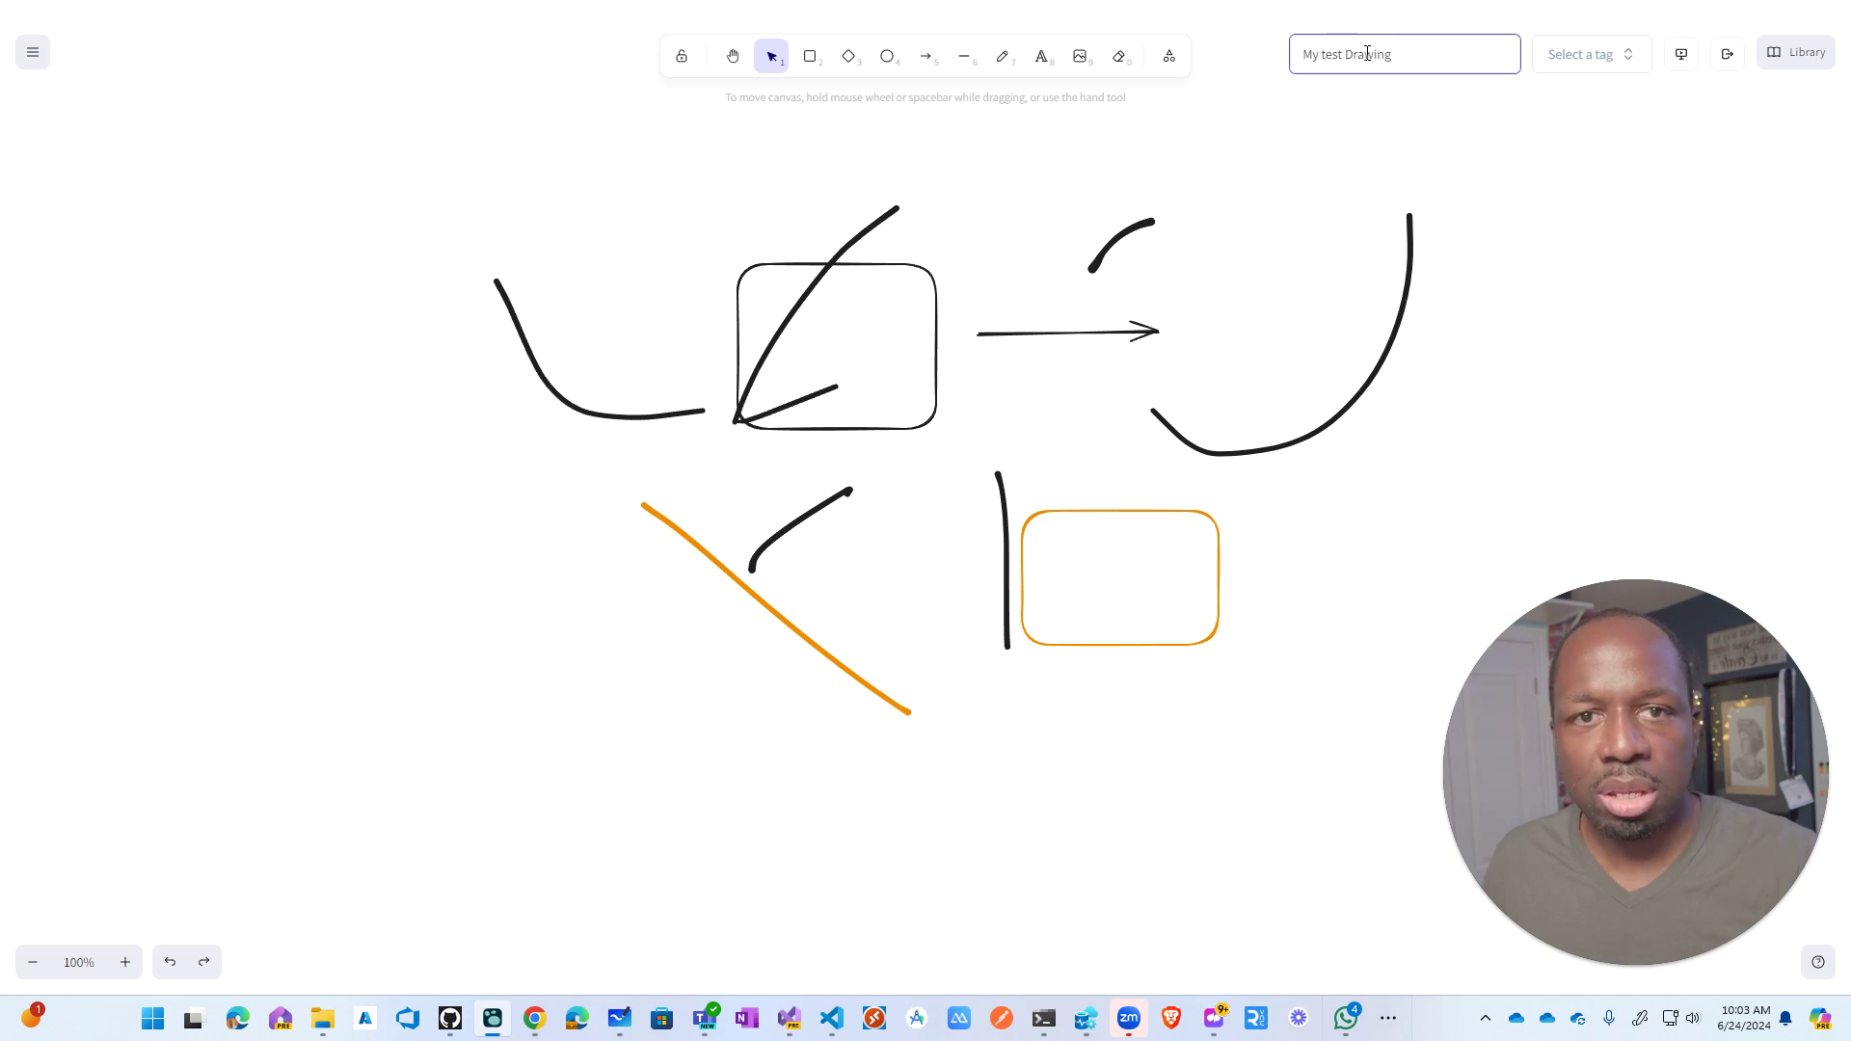
click(1605, 239)
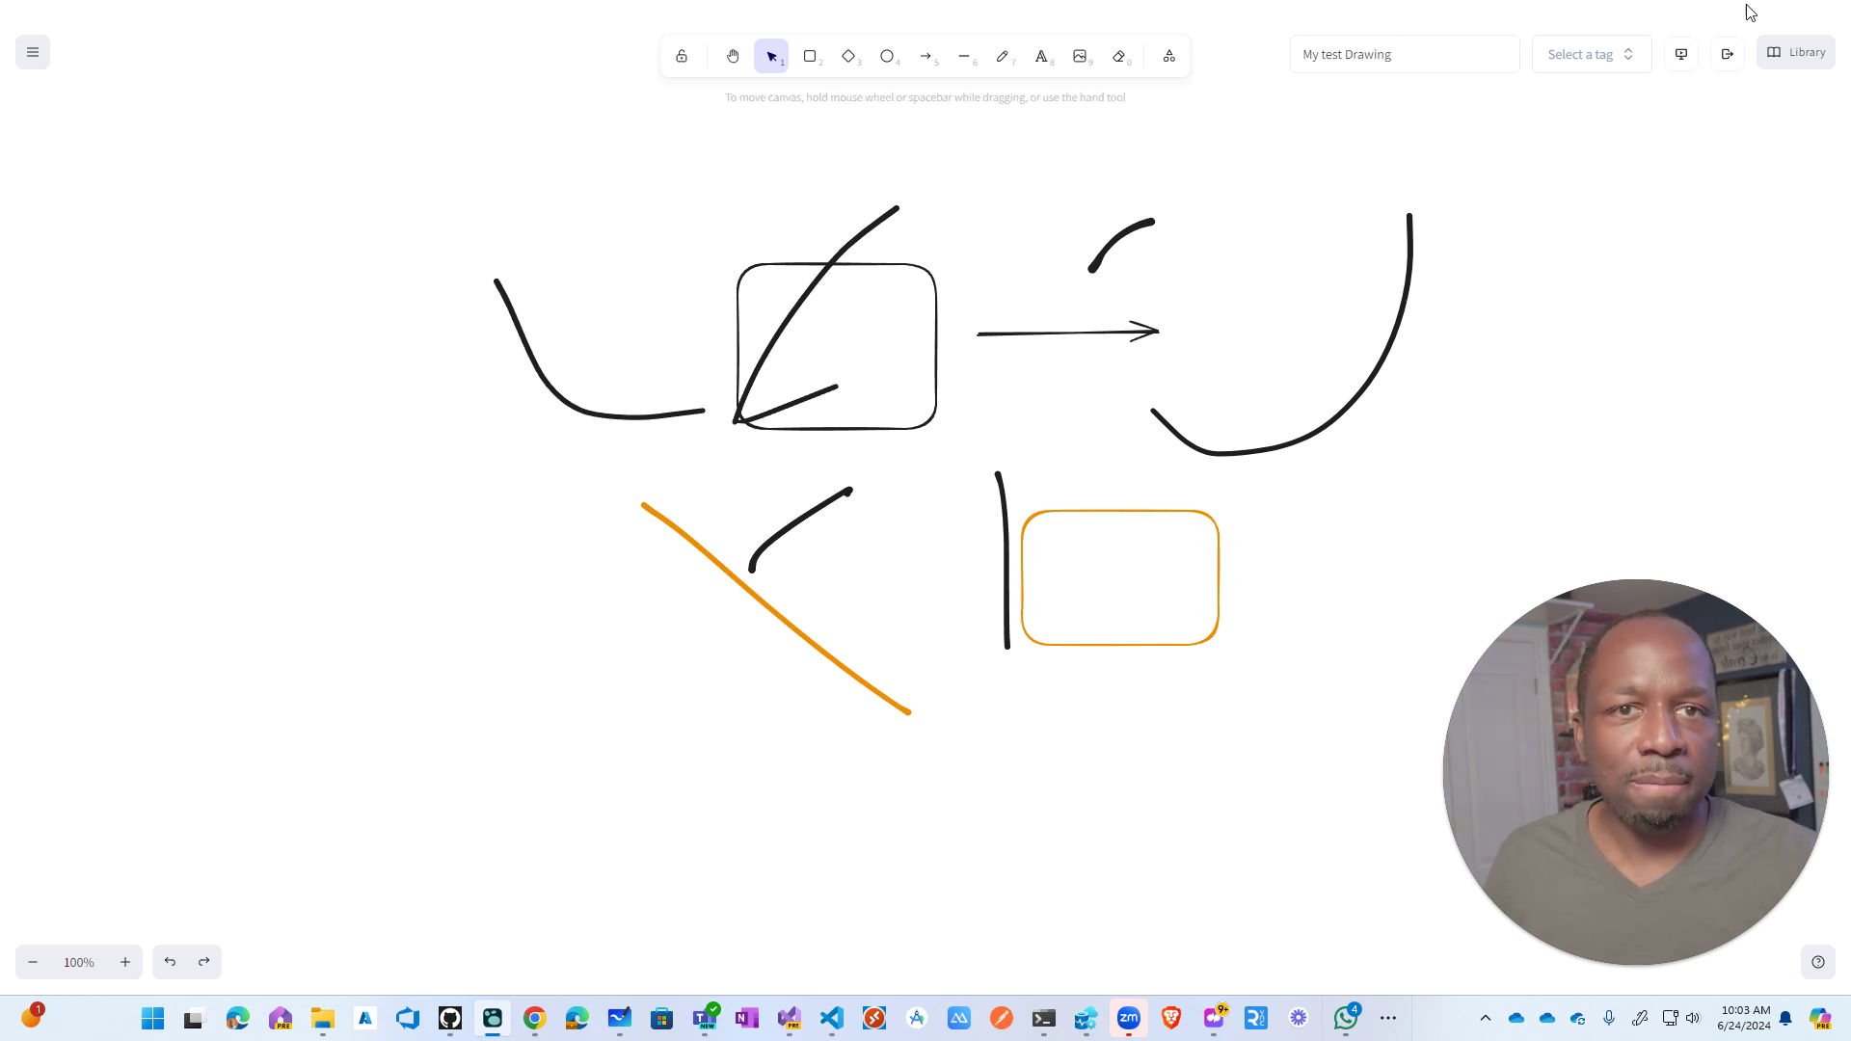
click(28, 57)
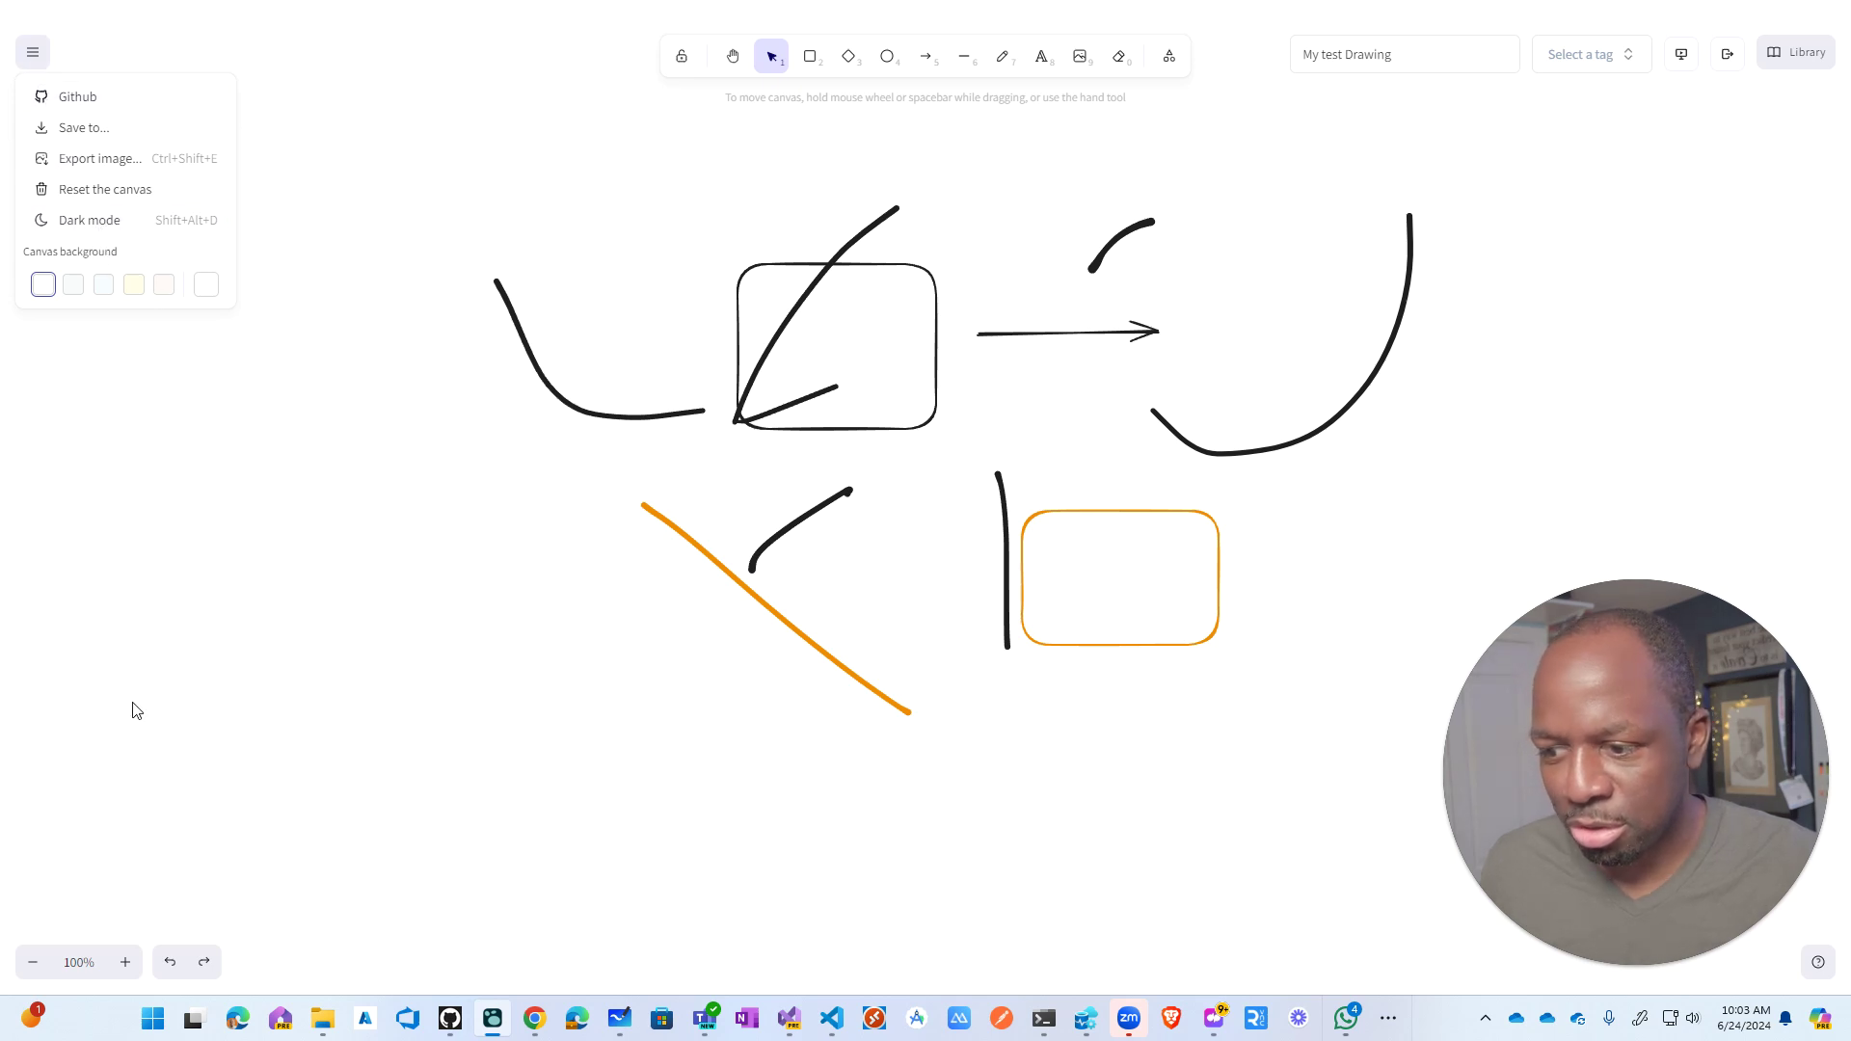
drag(1692, 750, 1167, 840)
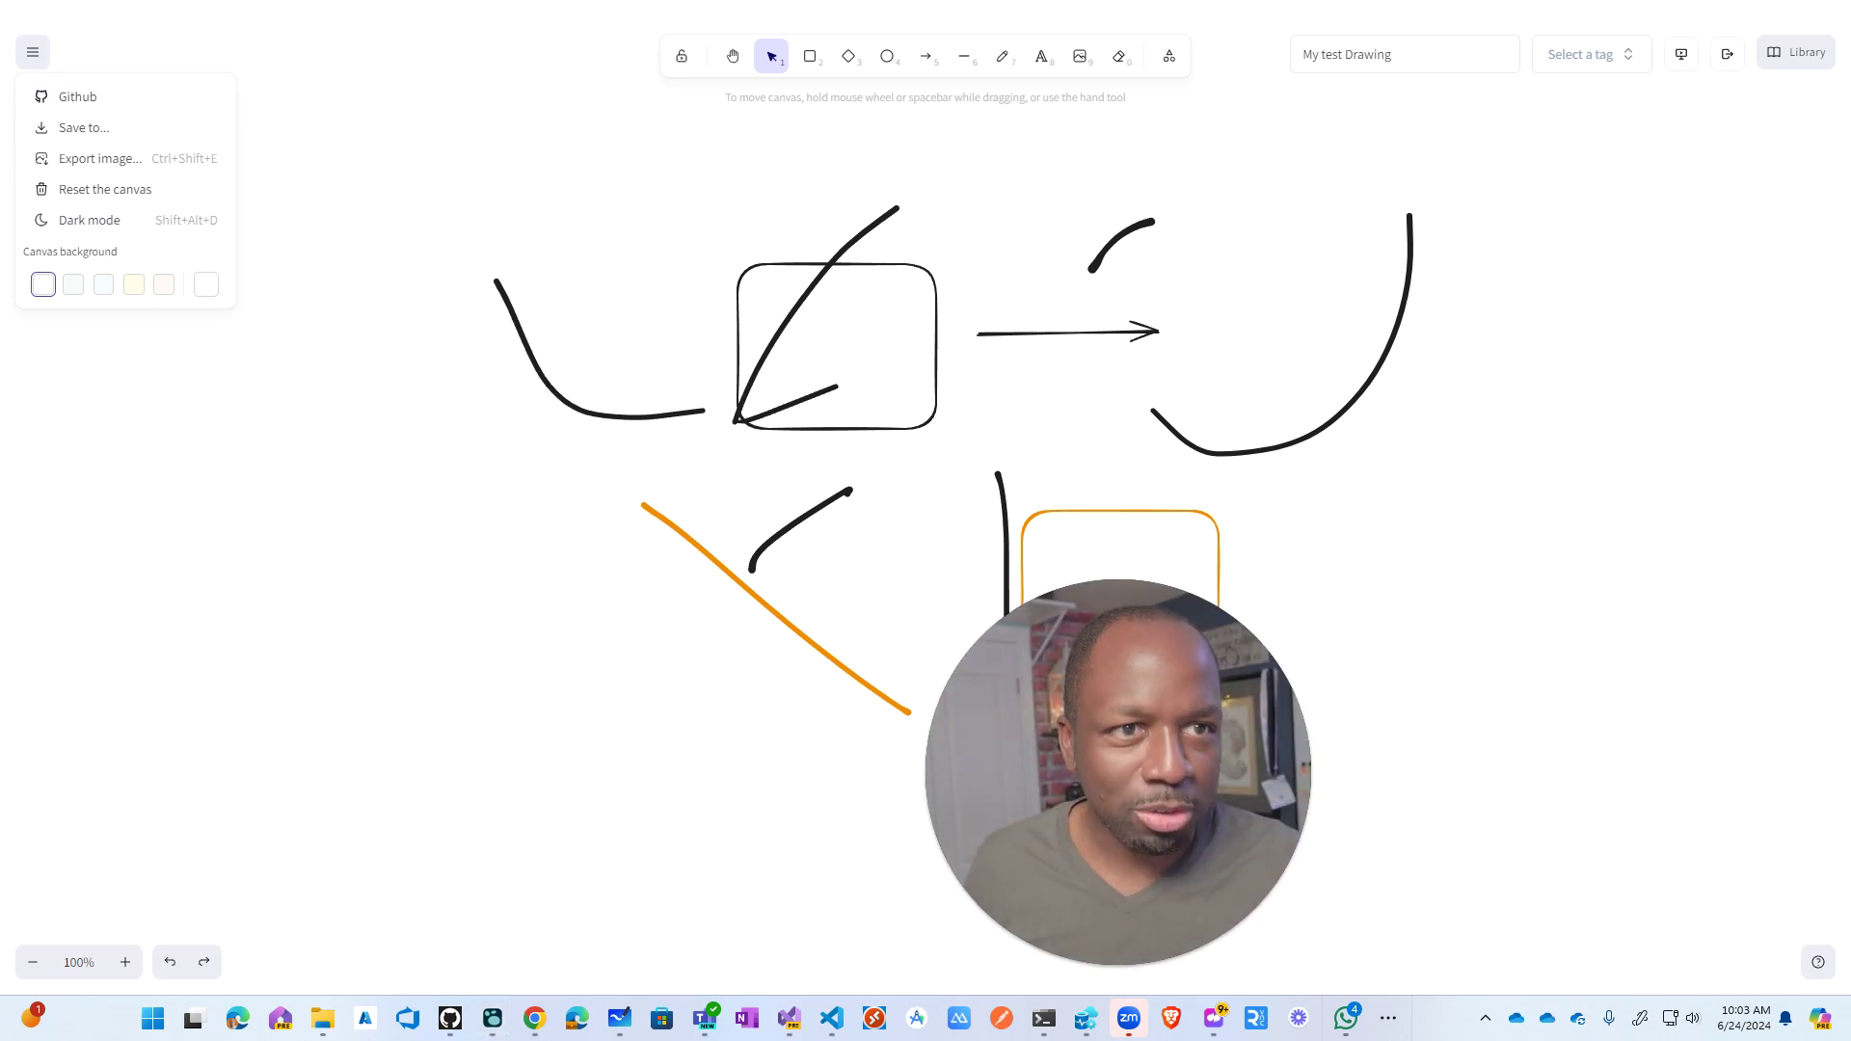
click(1764, 20)
click(33, 53)
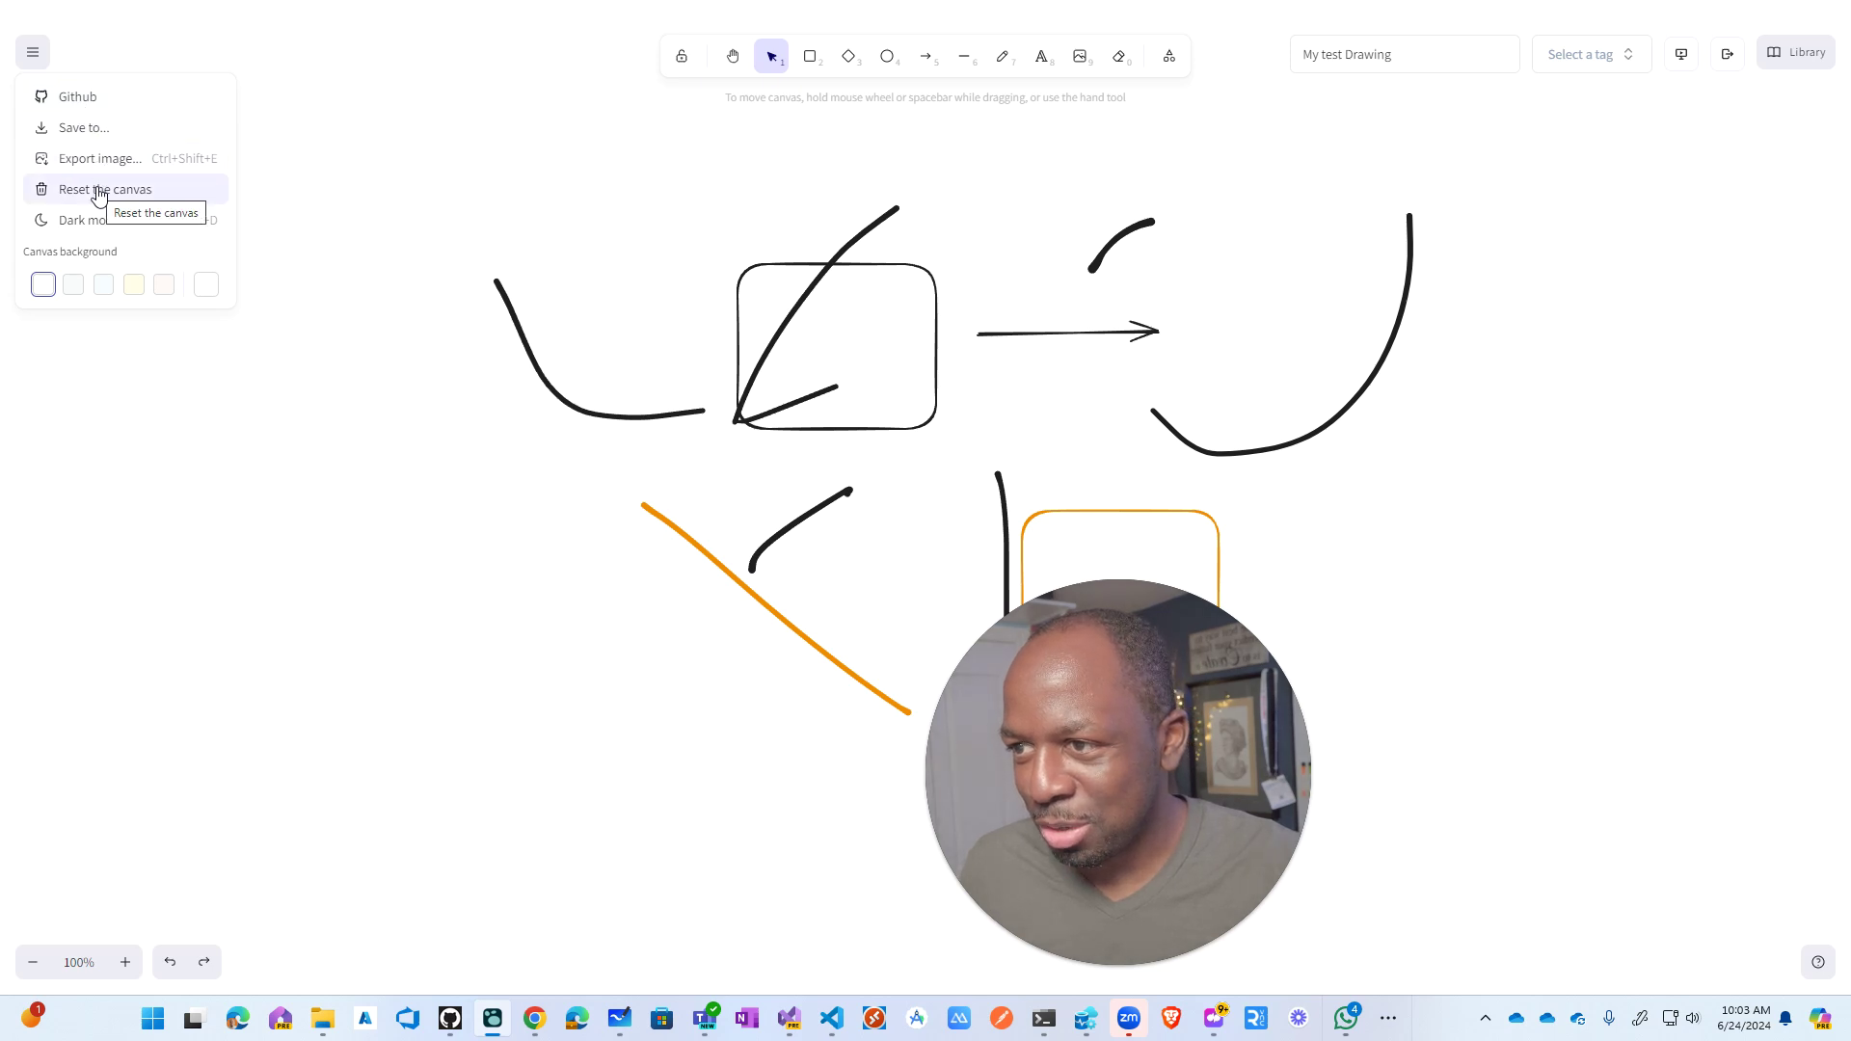
click(97, 128)
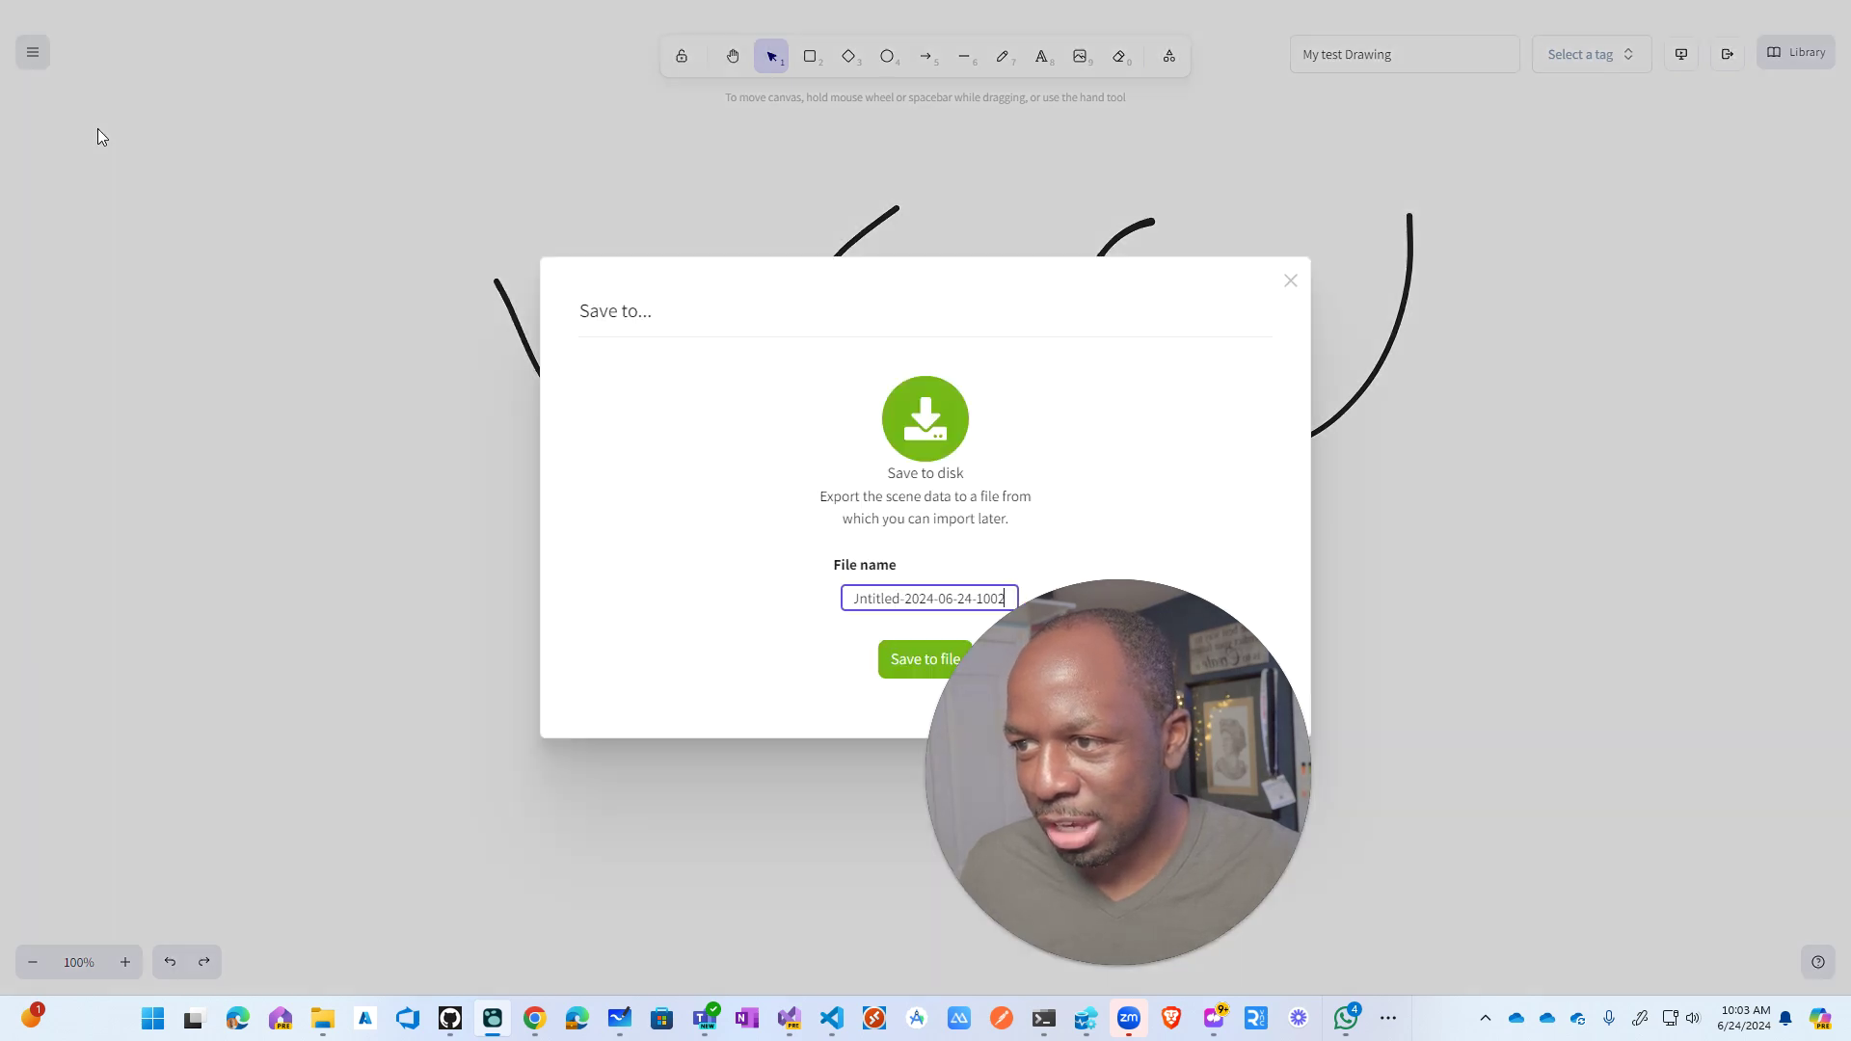
click(909, 665)
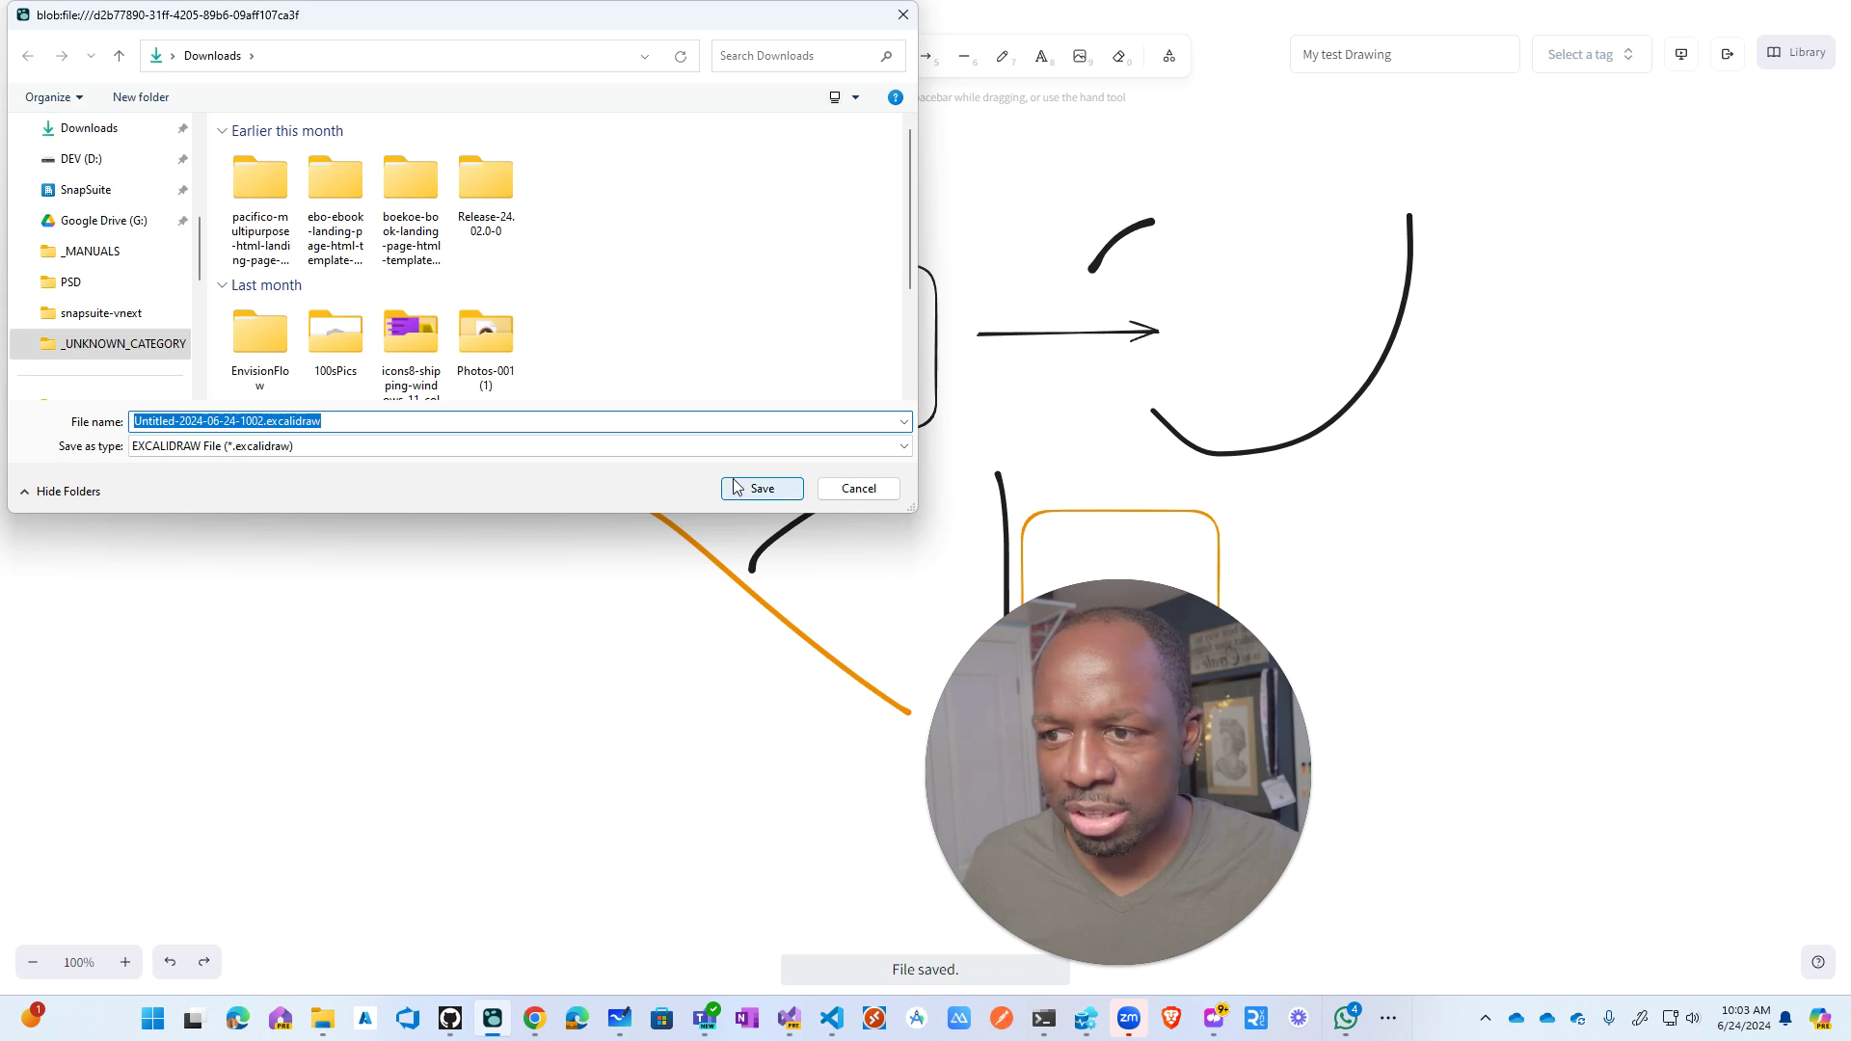
click(893, 493)
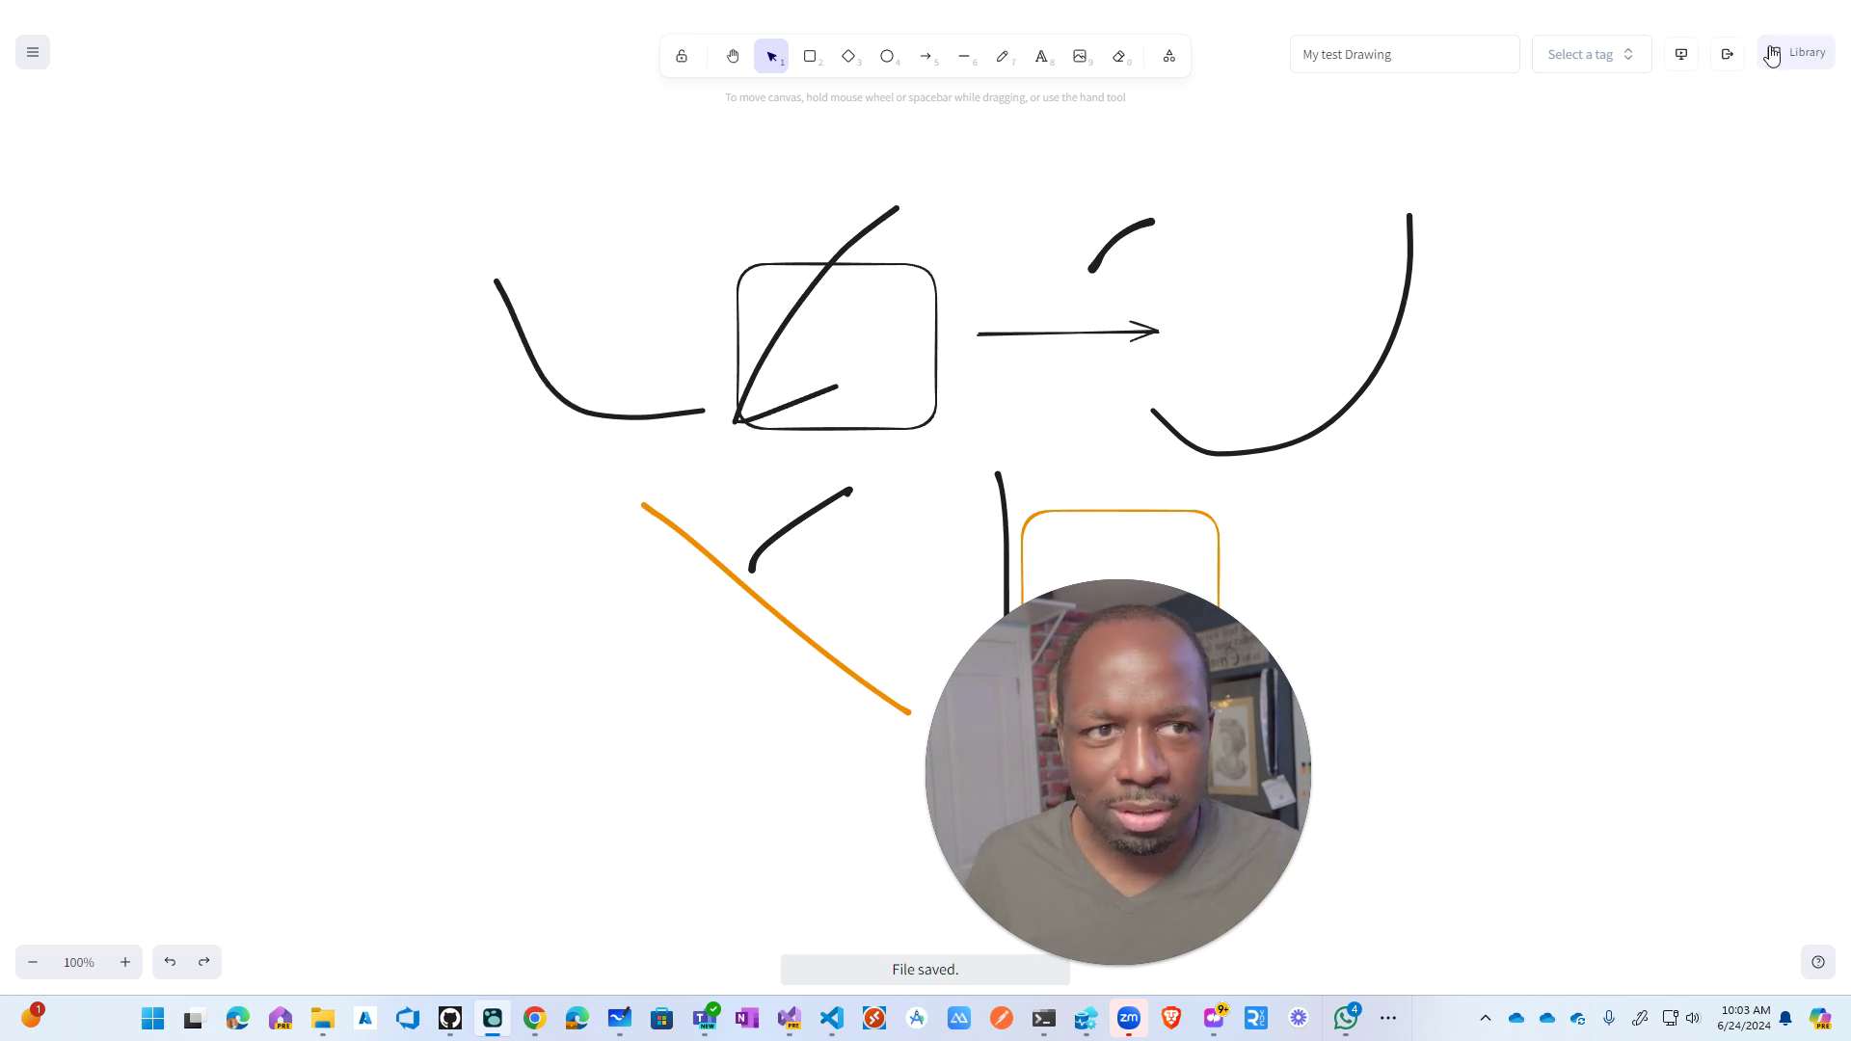
double_click(1537, 605)
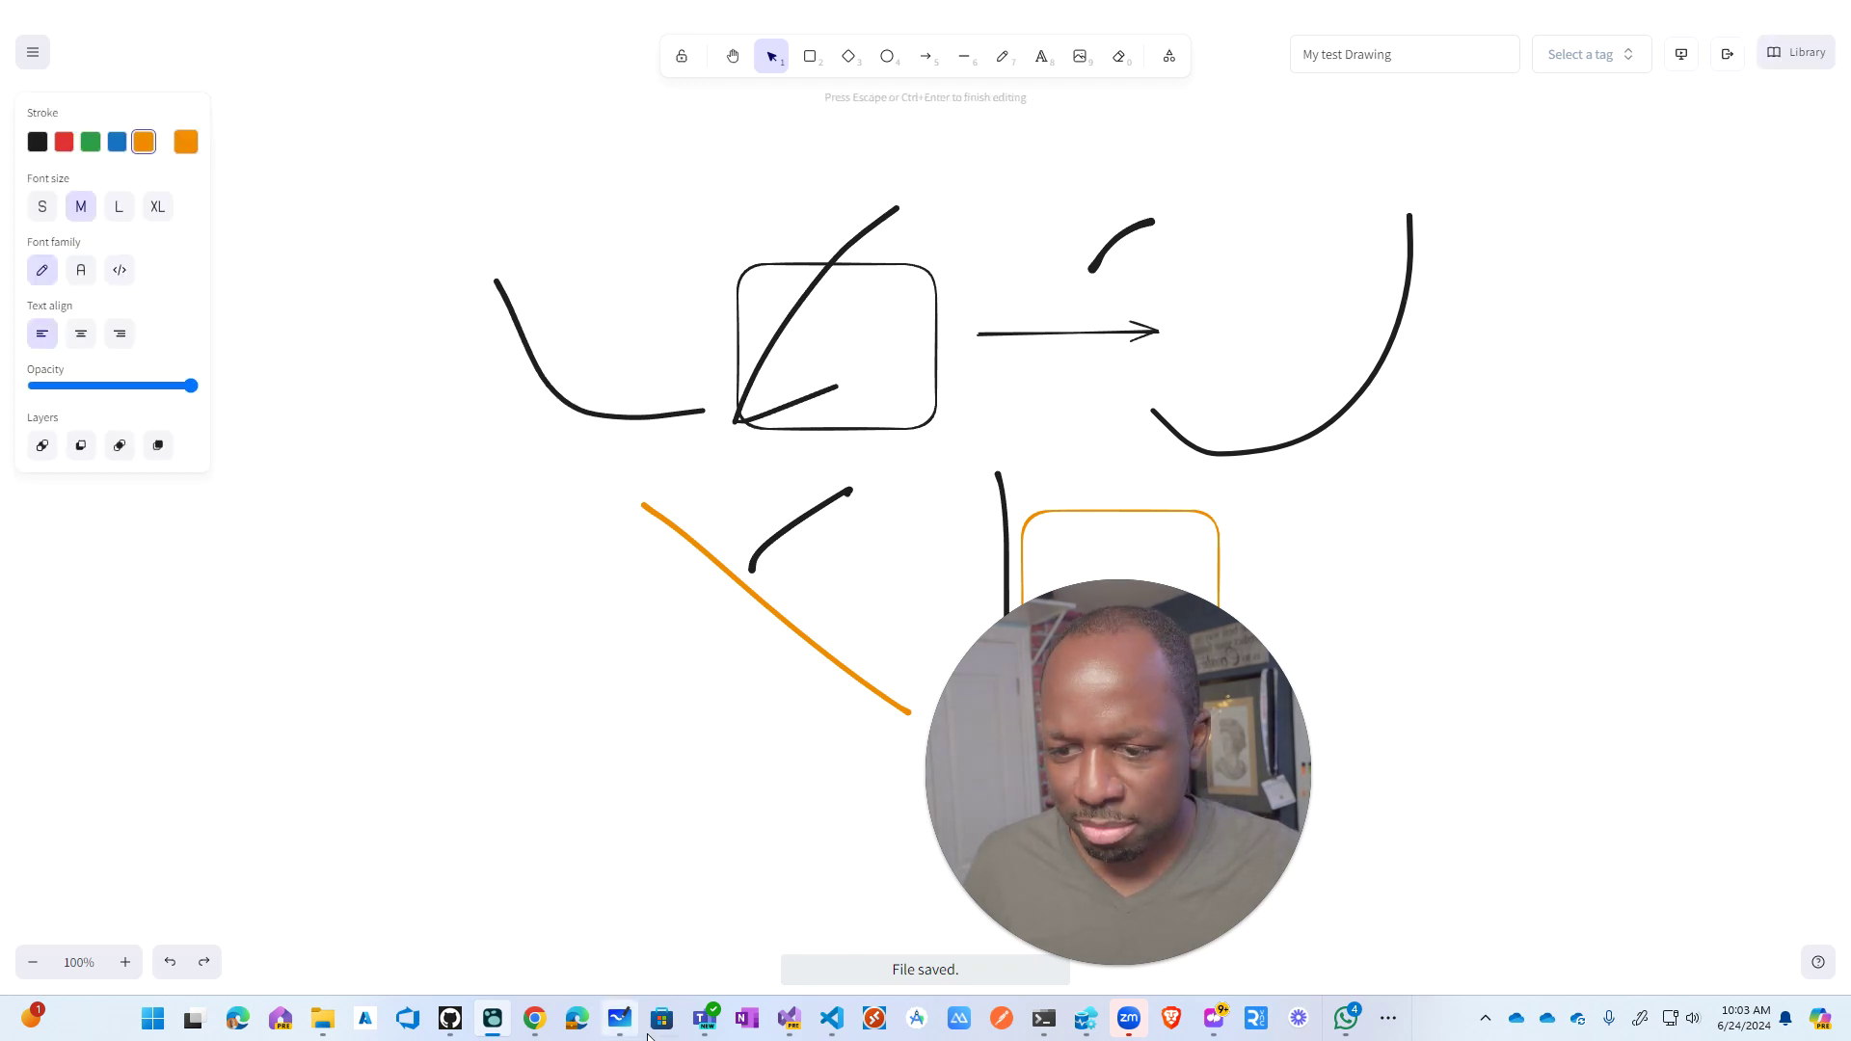
click(492, 1019)
click(489, 1026)
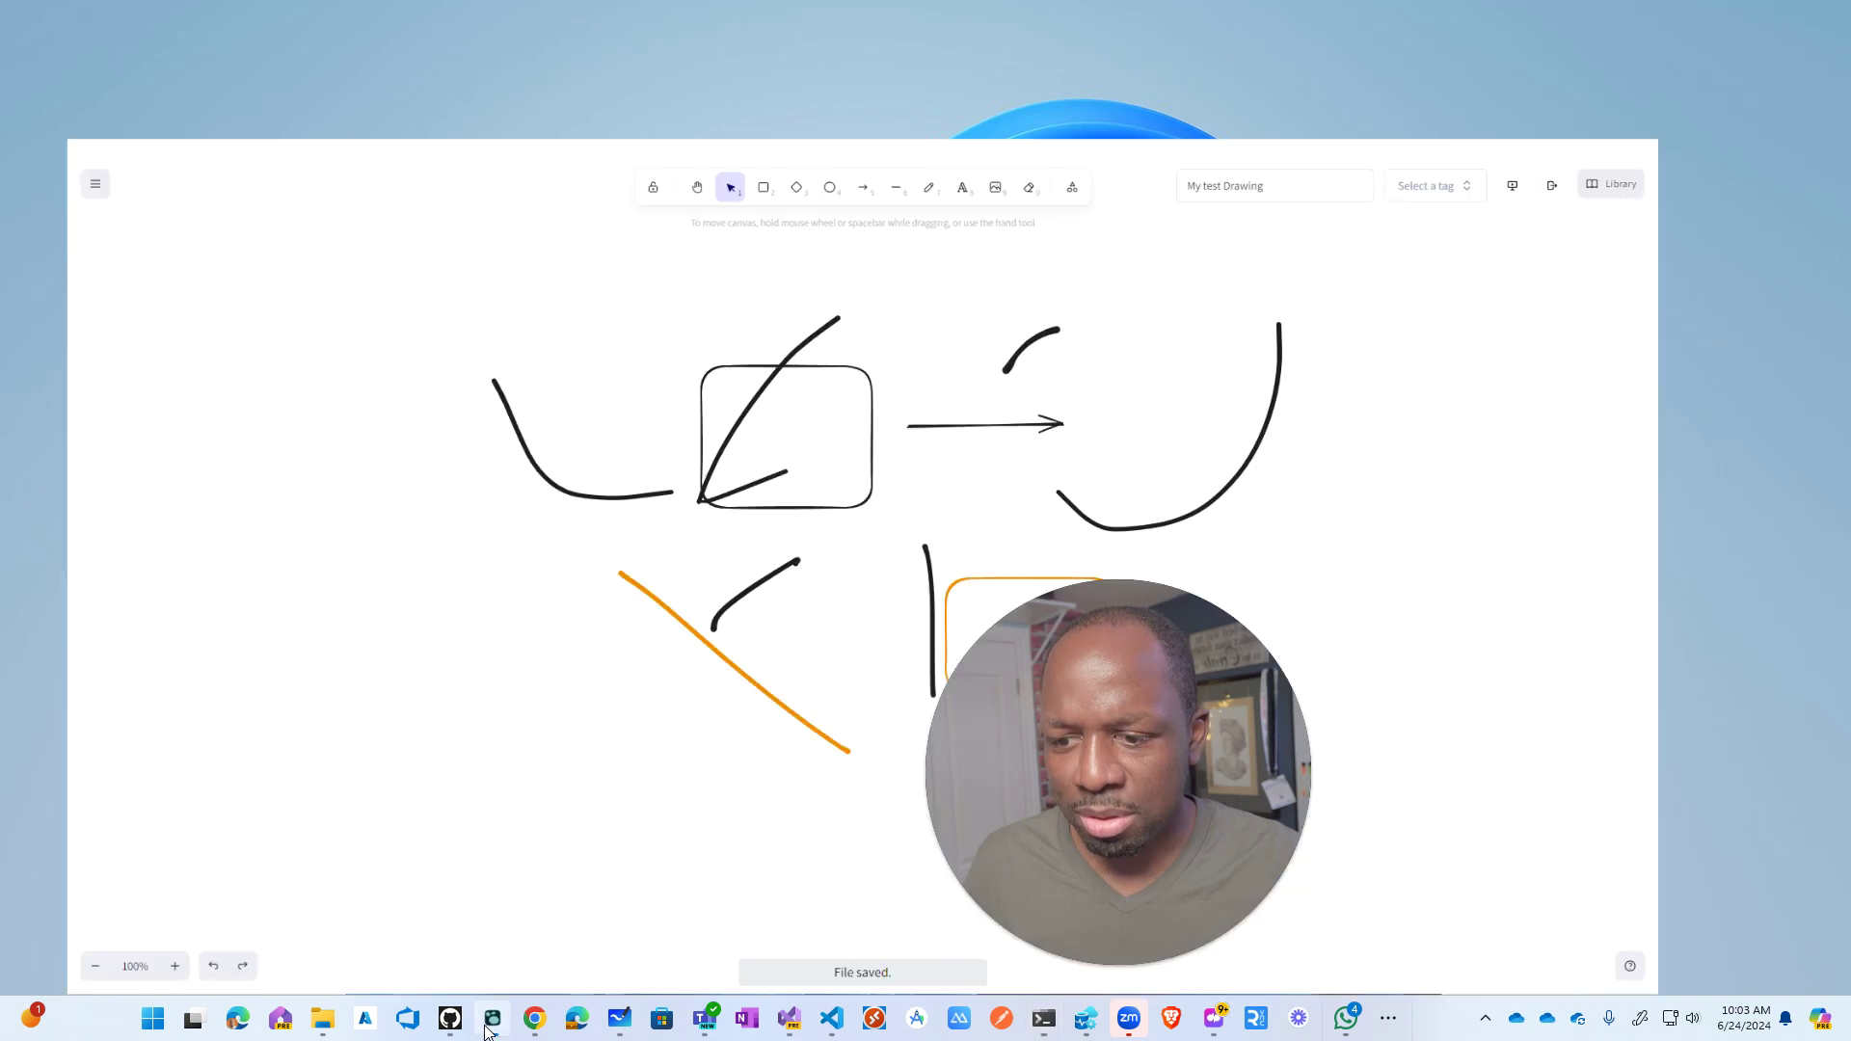
Step: Save the drawing to disk in Downloads as Untitled-2024-06-24-1002.excalidraw and exit the drawing editor to the journal
click(34, 55)
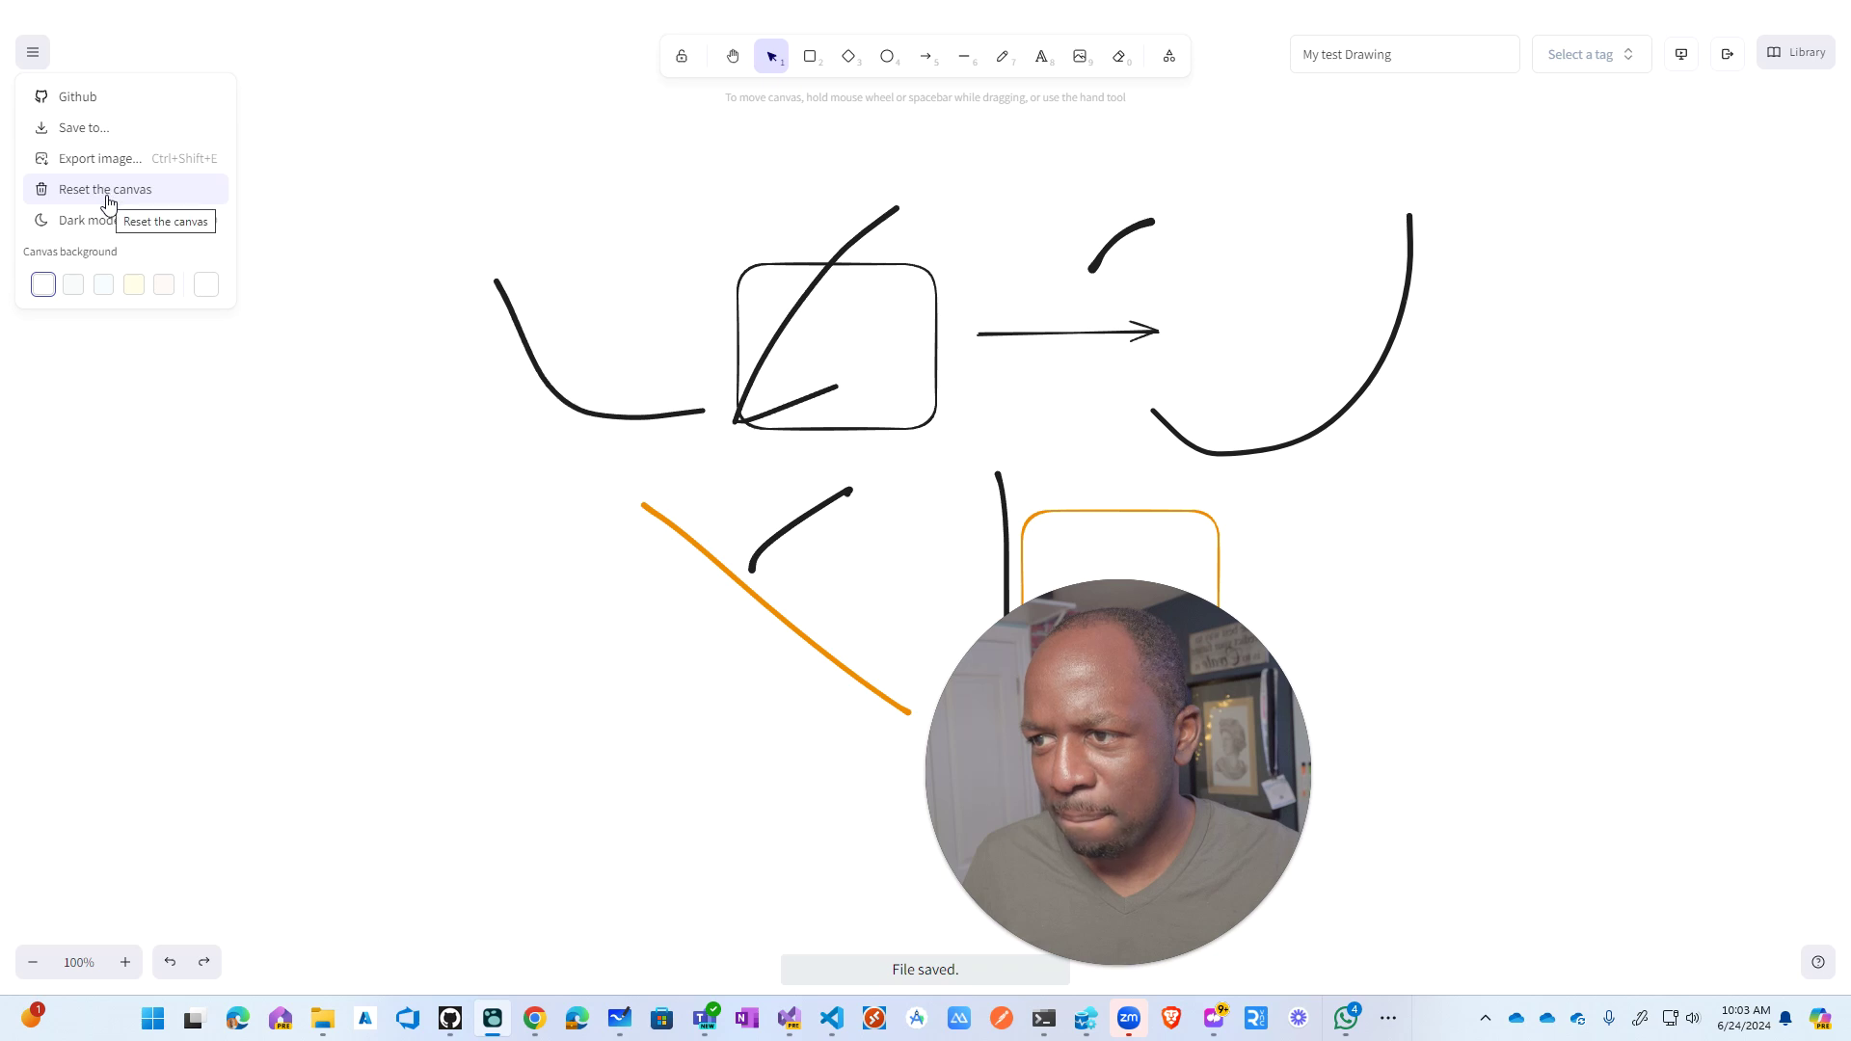
click(94, 129)
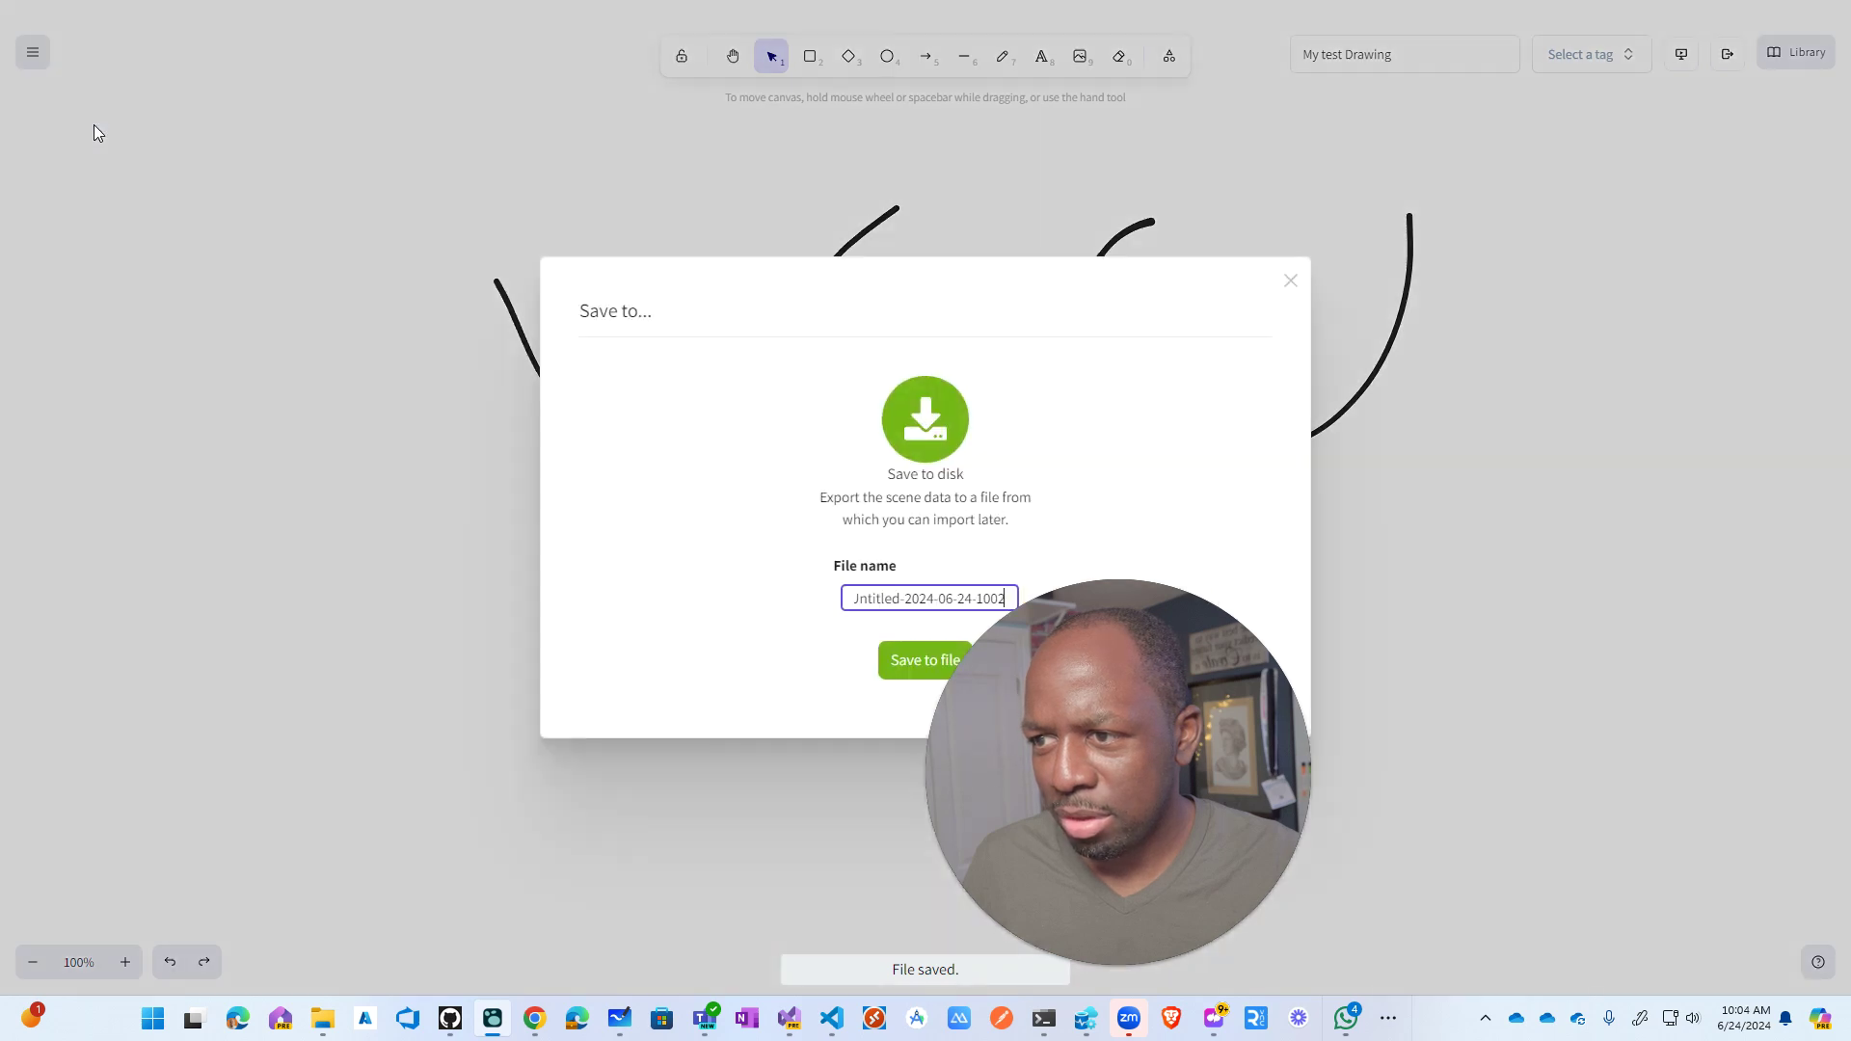
click(1114, 610)
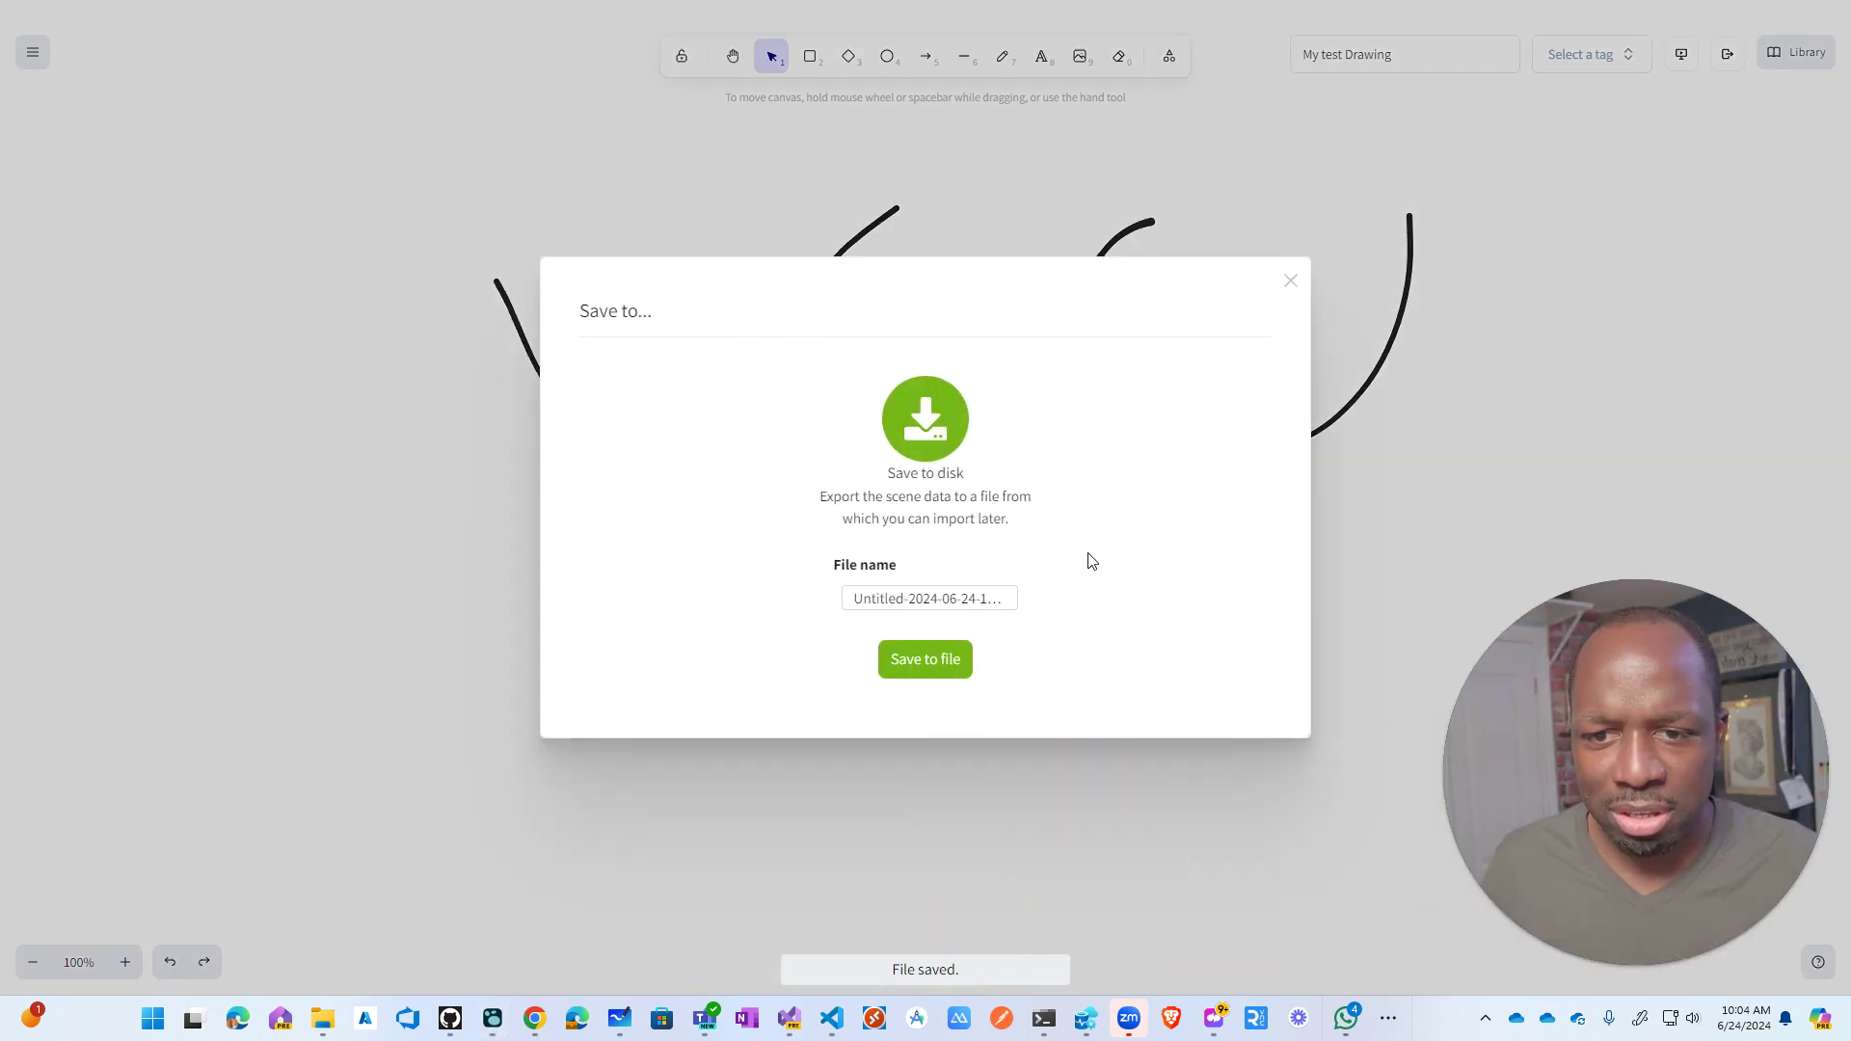
click(926, 664)
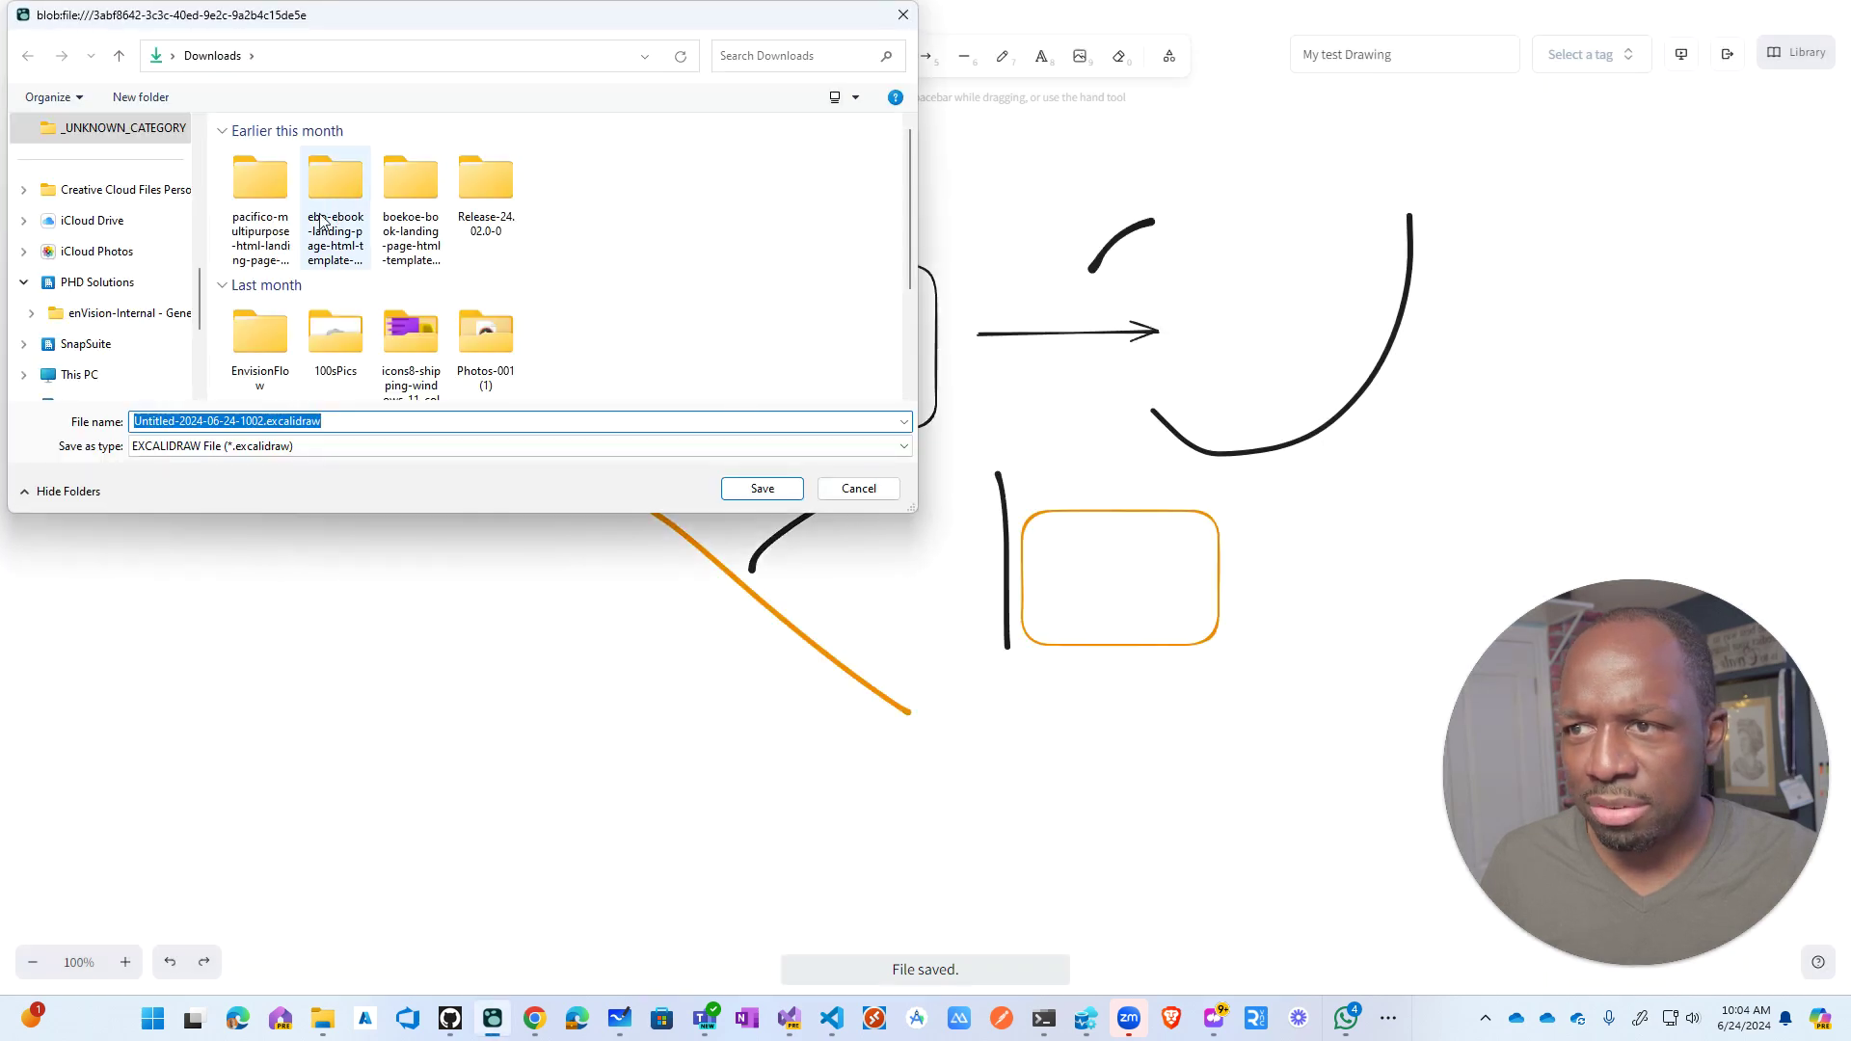
click(763, 489)
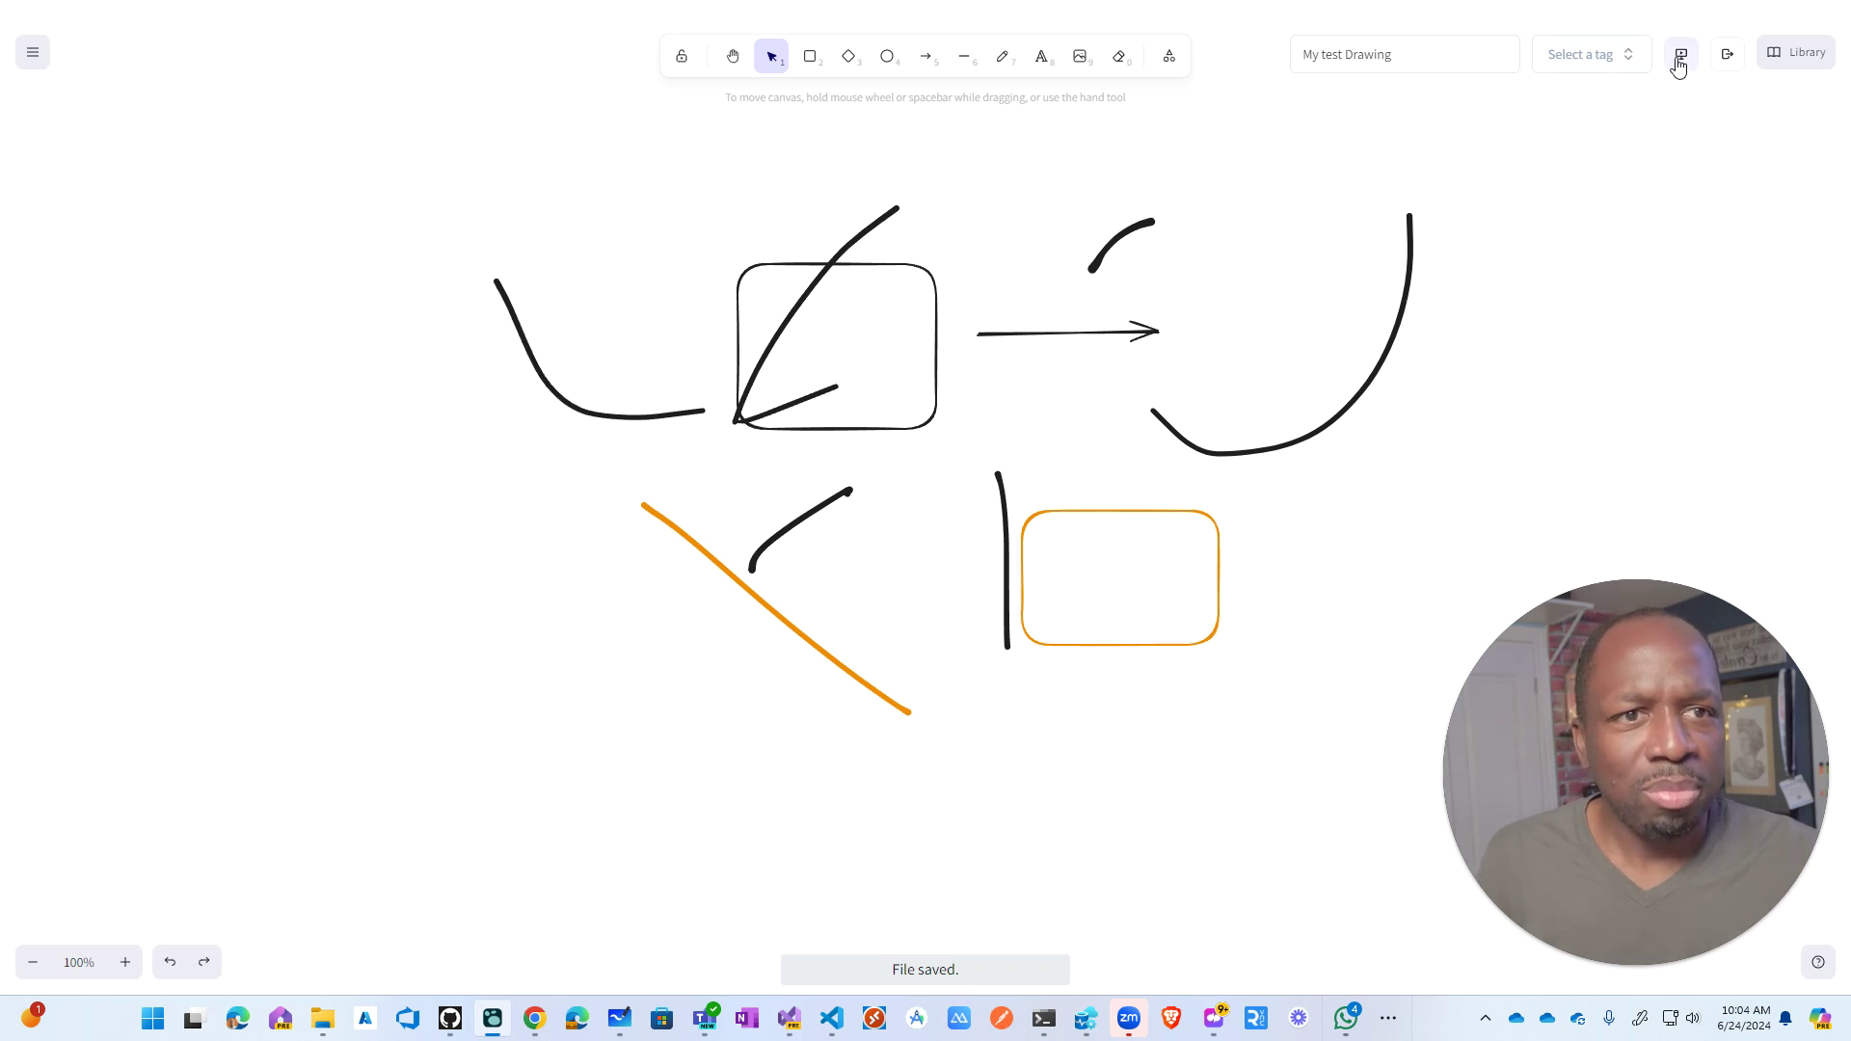
click(1727, 58)
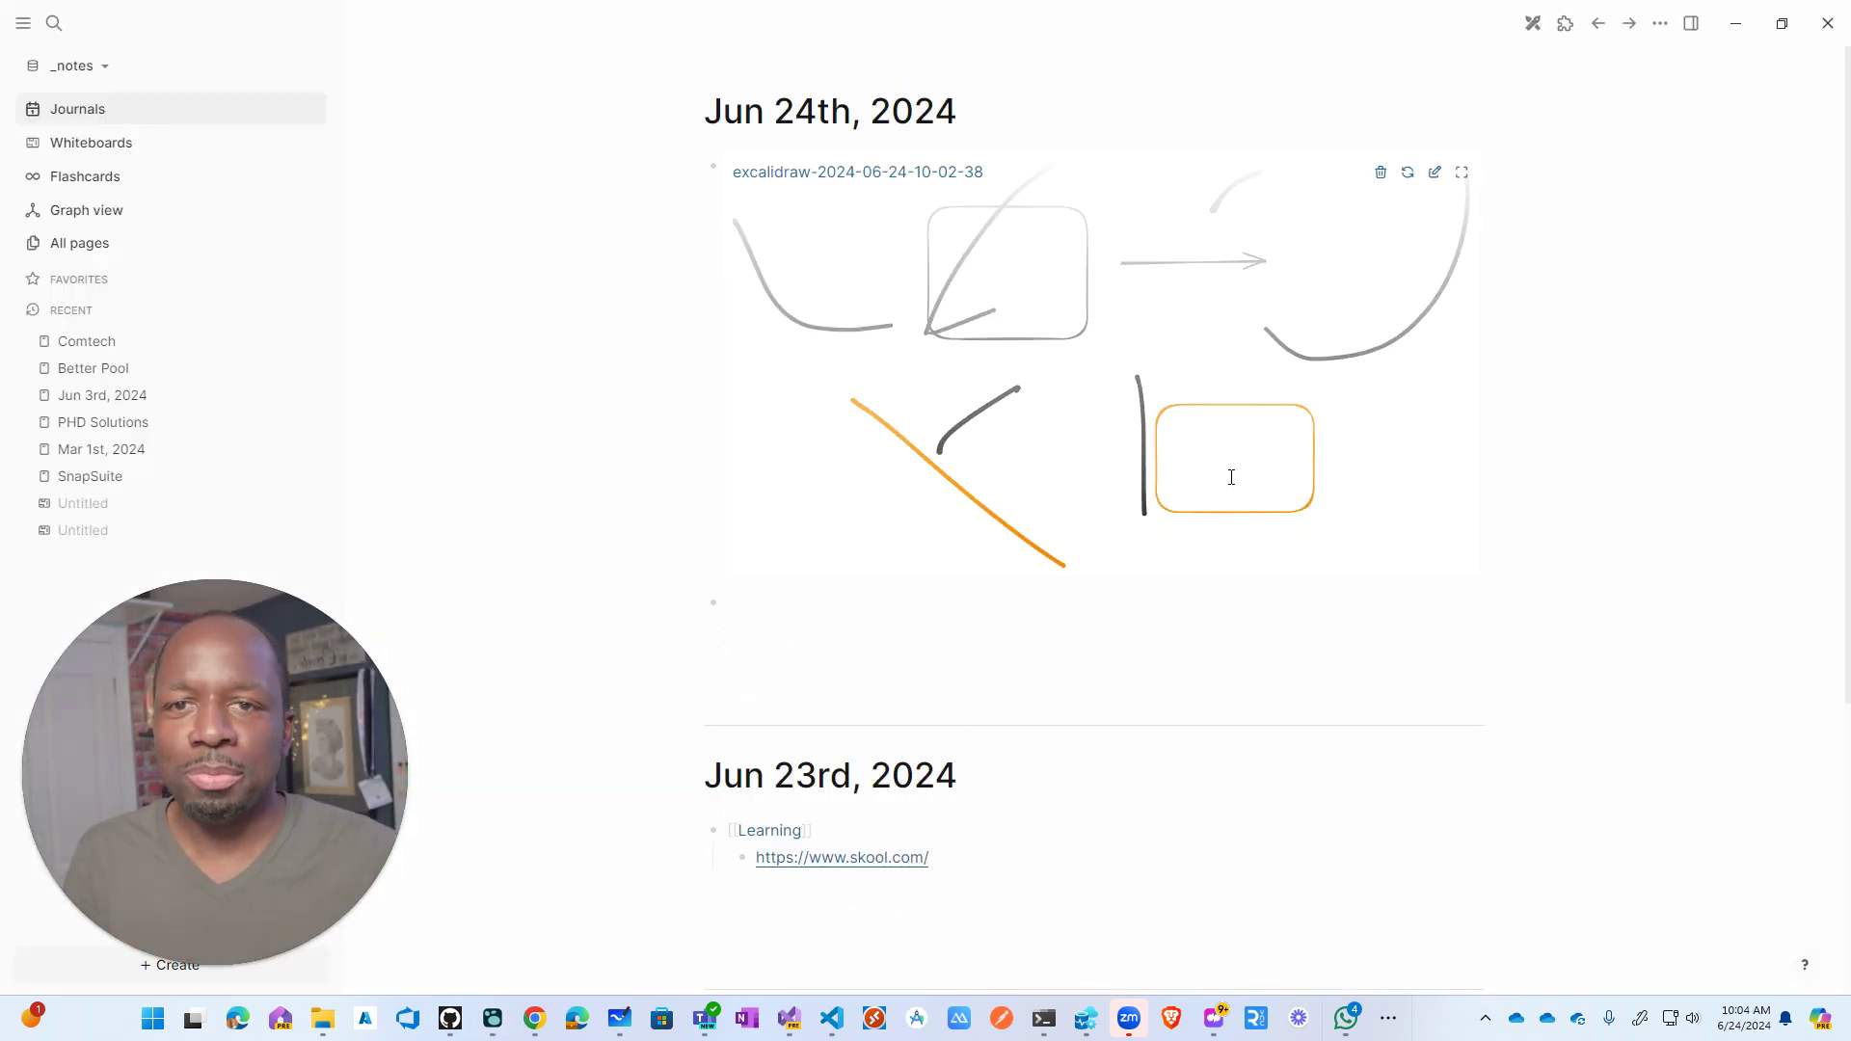
Step: Examine the embedded drawing from the Jun 24th, 2024 journal: its block on its own, its storage page and its full-screen preview
click(718, 164)
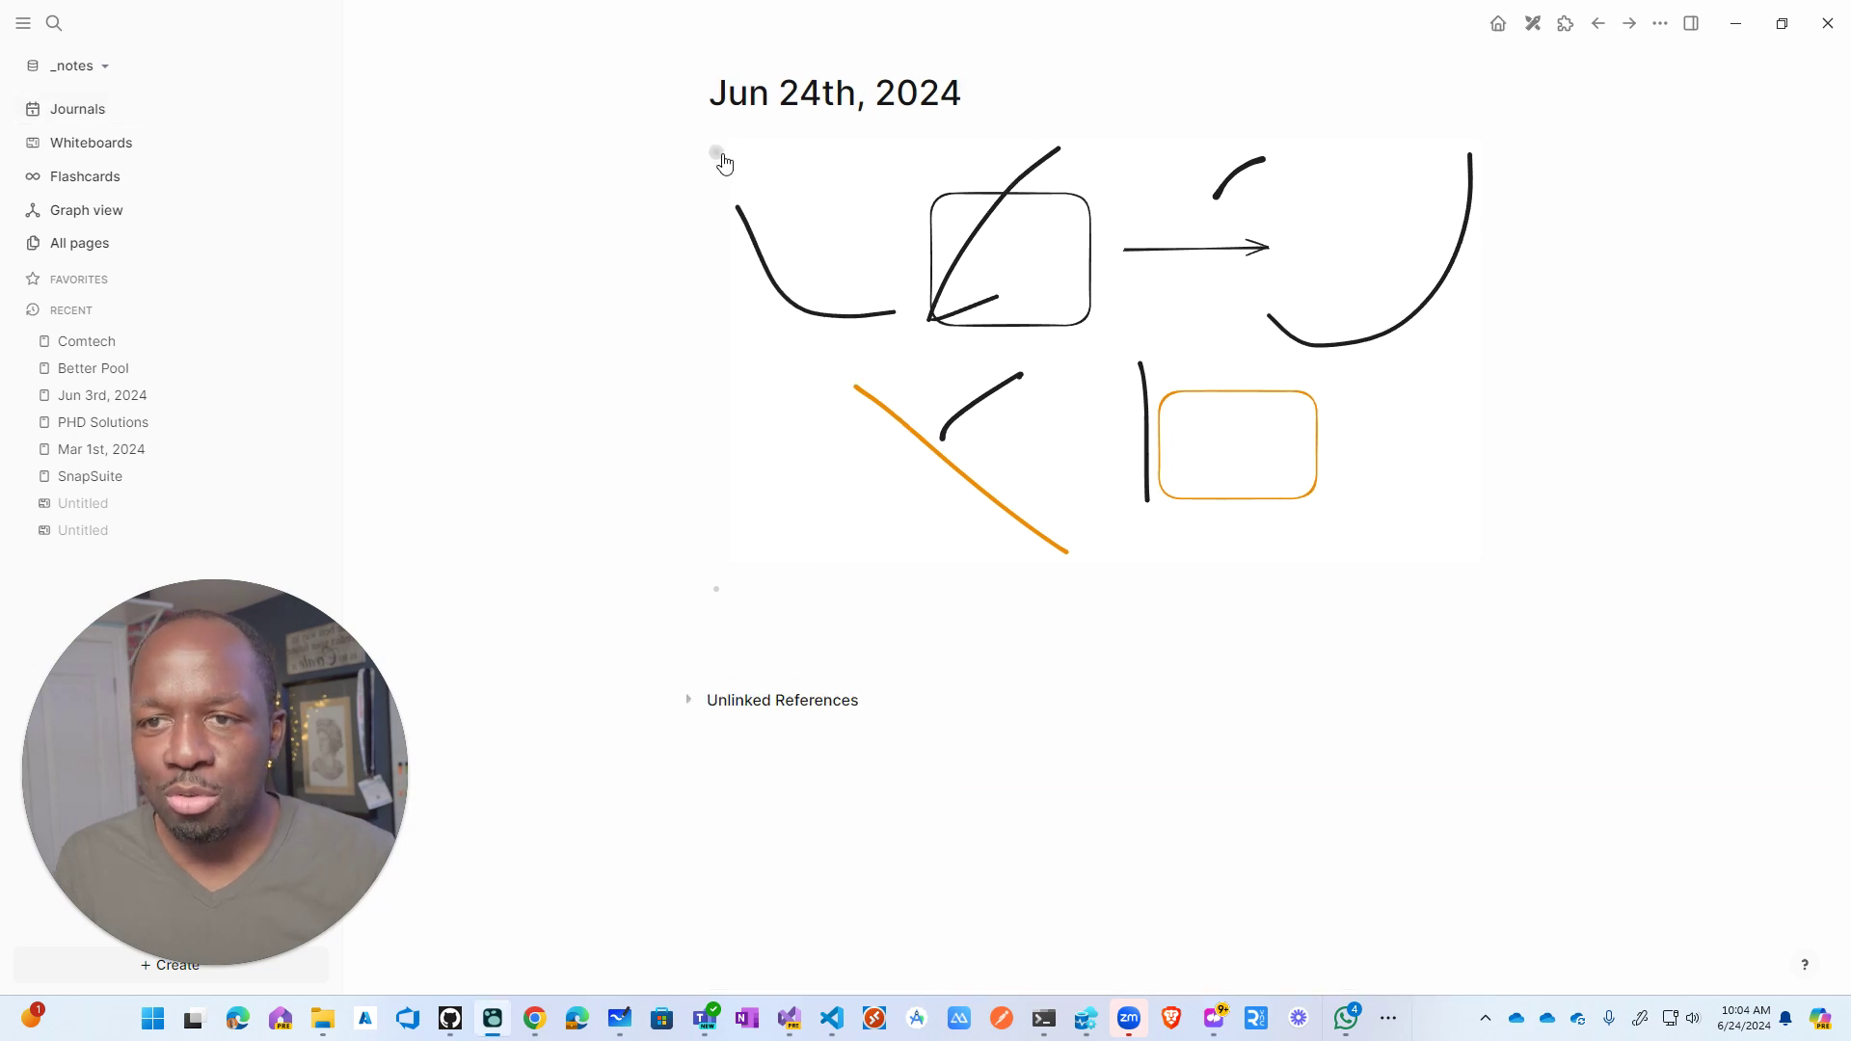
click(165, 111)
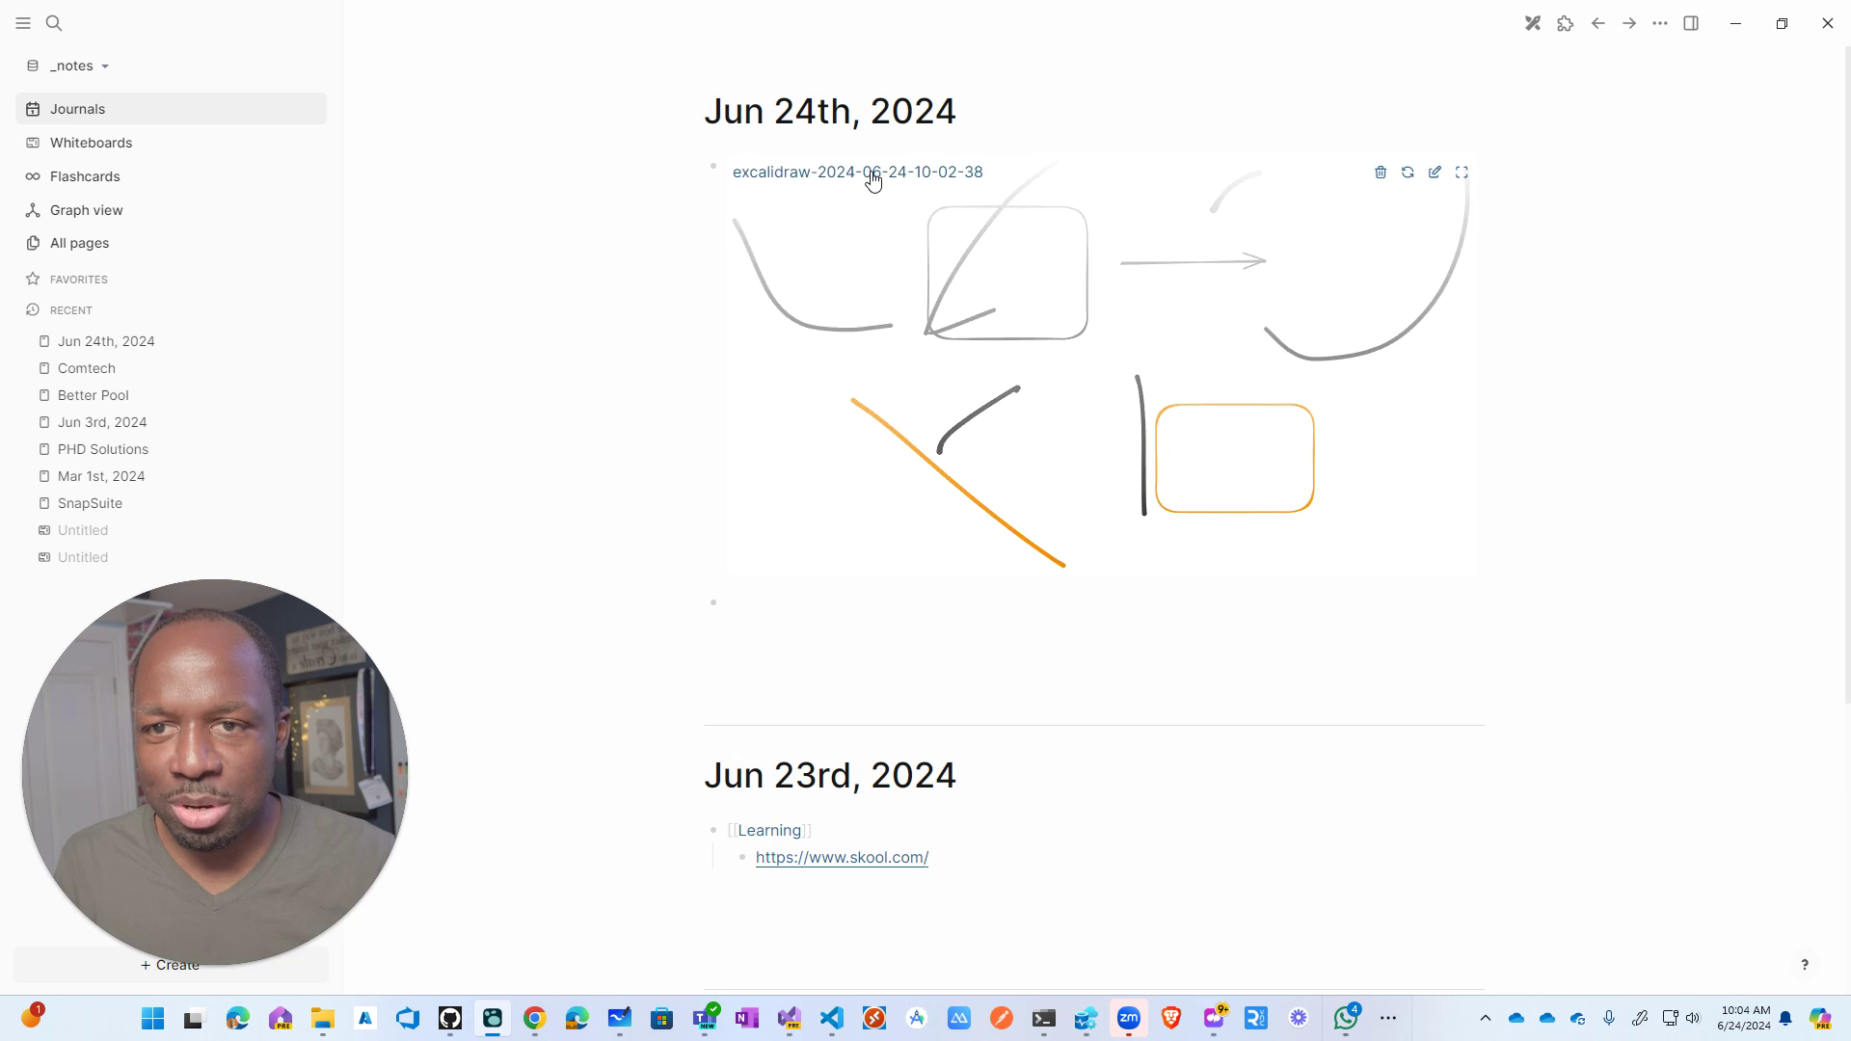
click(921, 174)
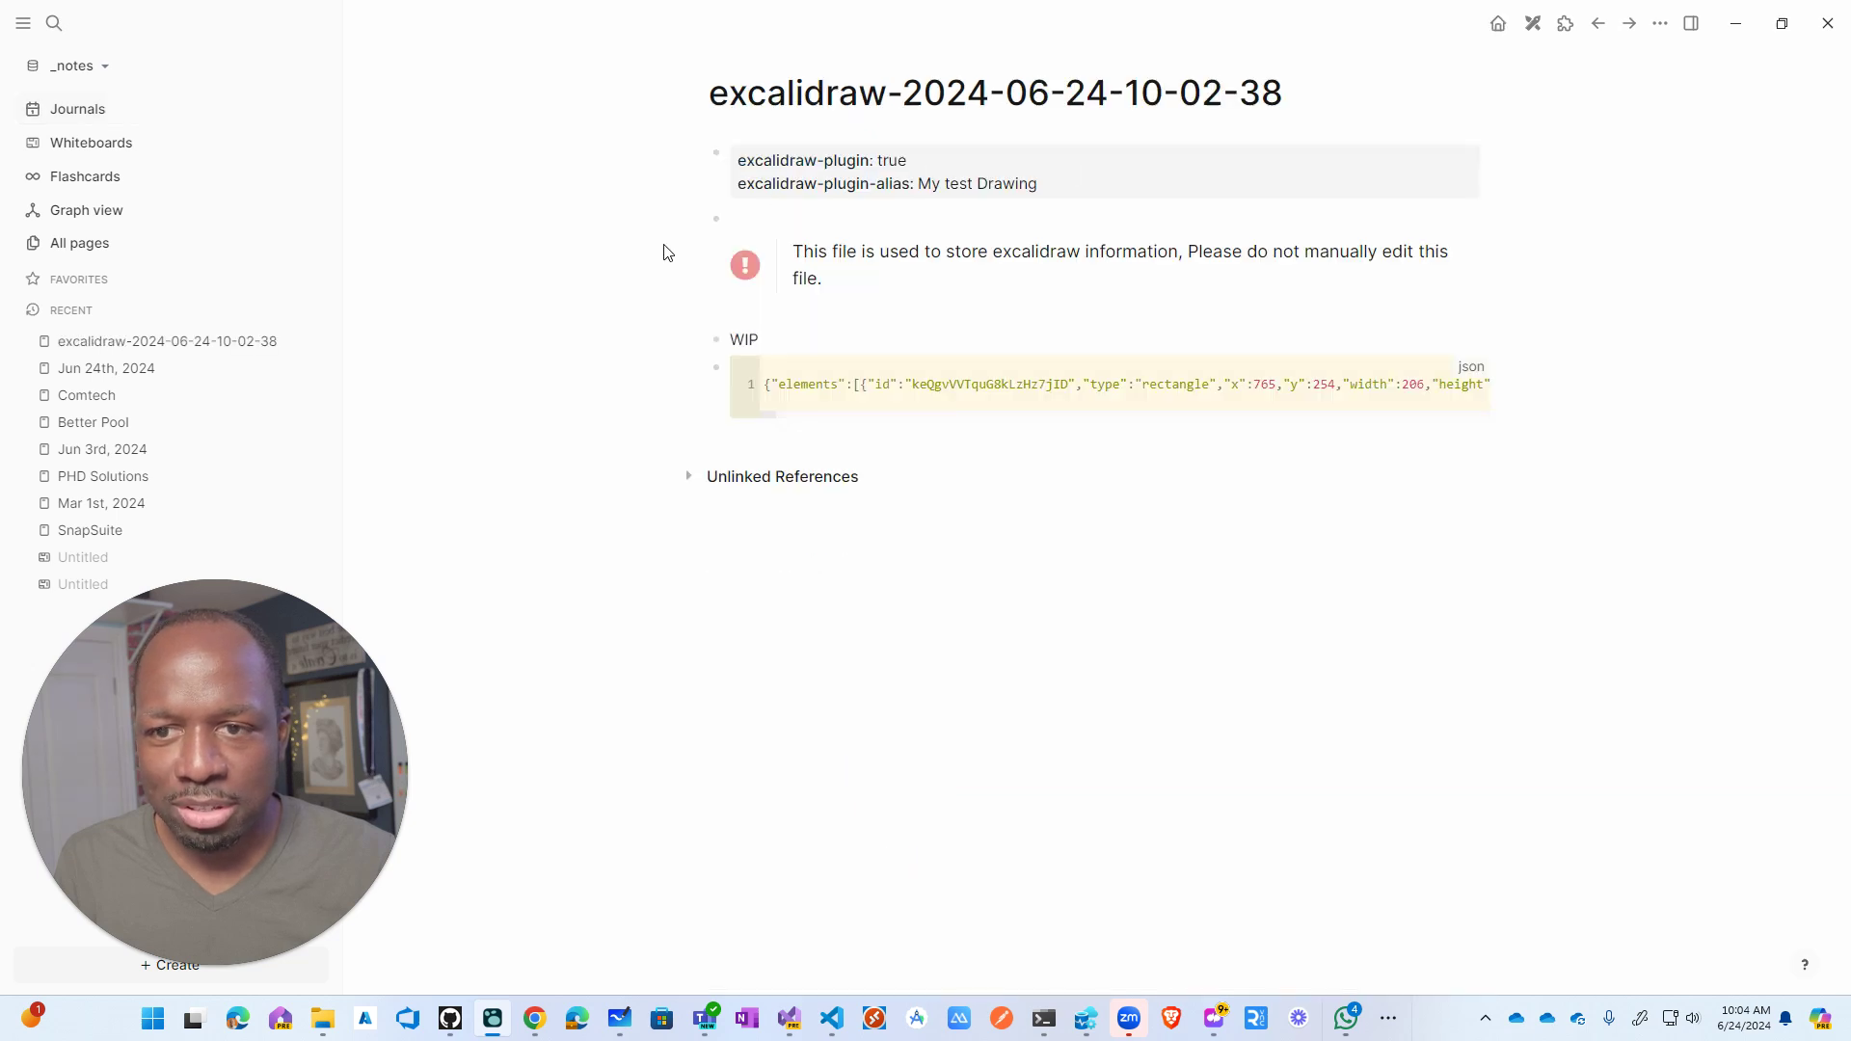
click(112, 112)
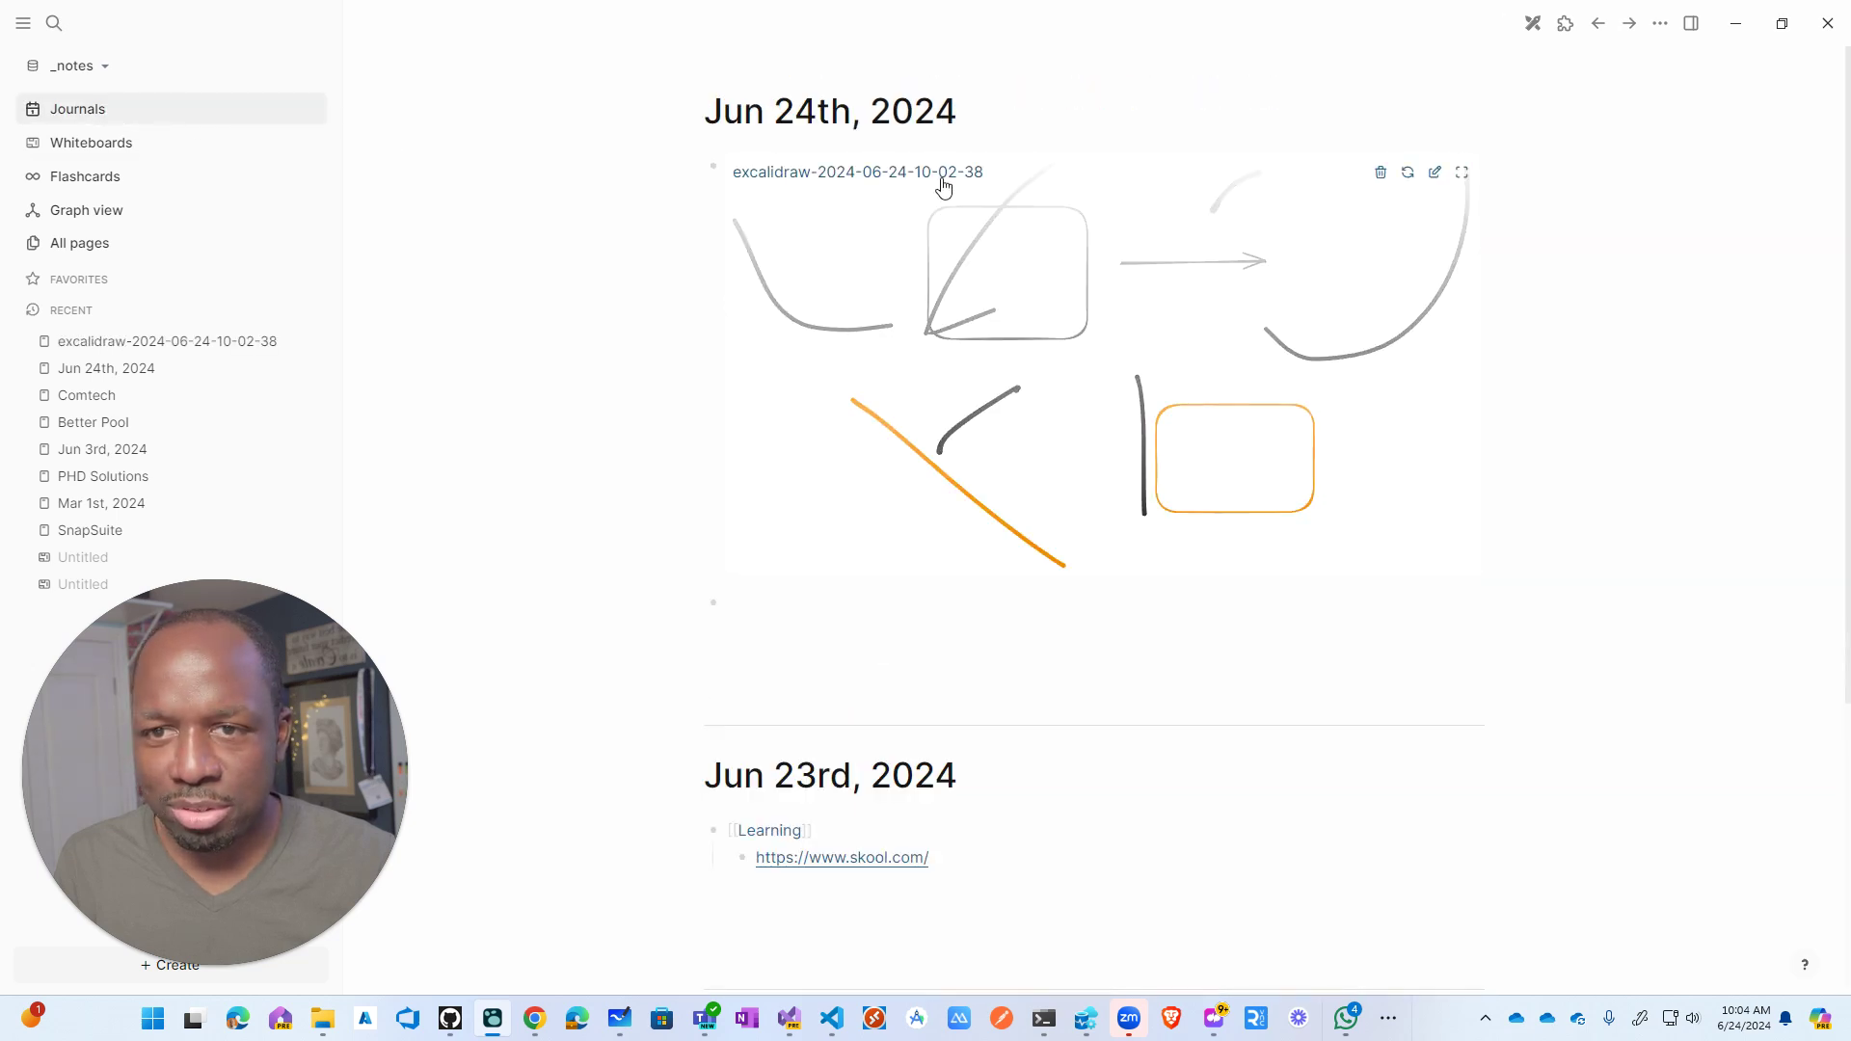
click(1479, 177)
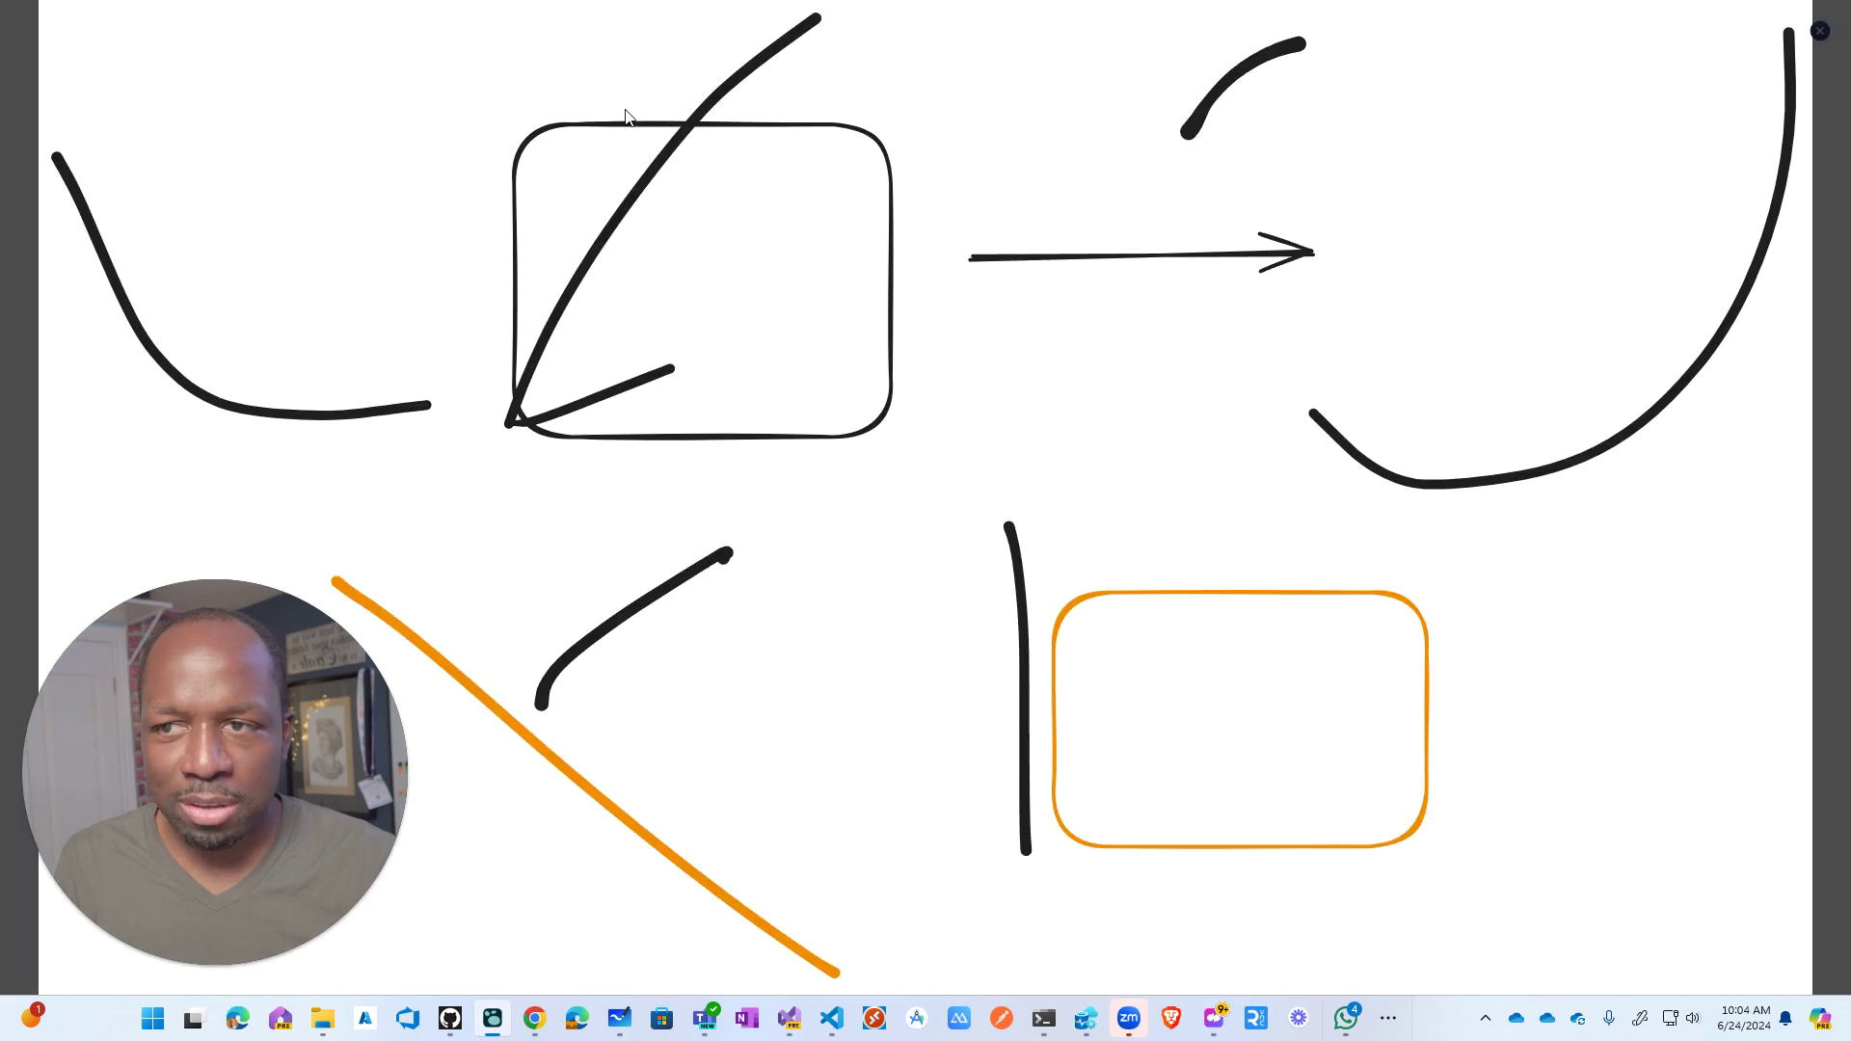
click(1819, 32)
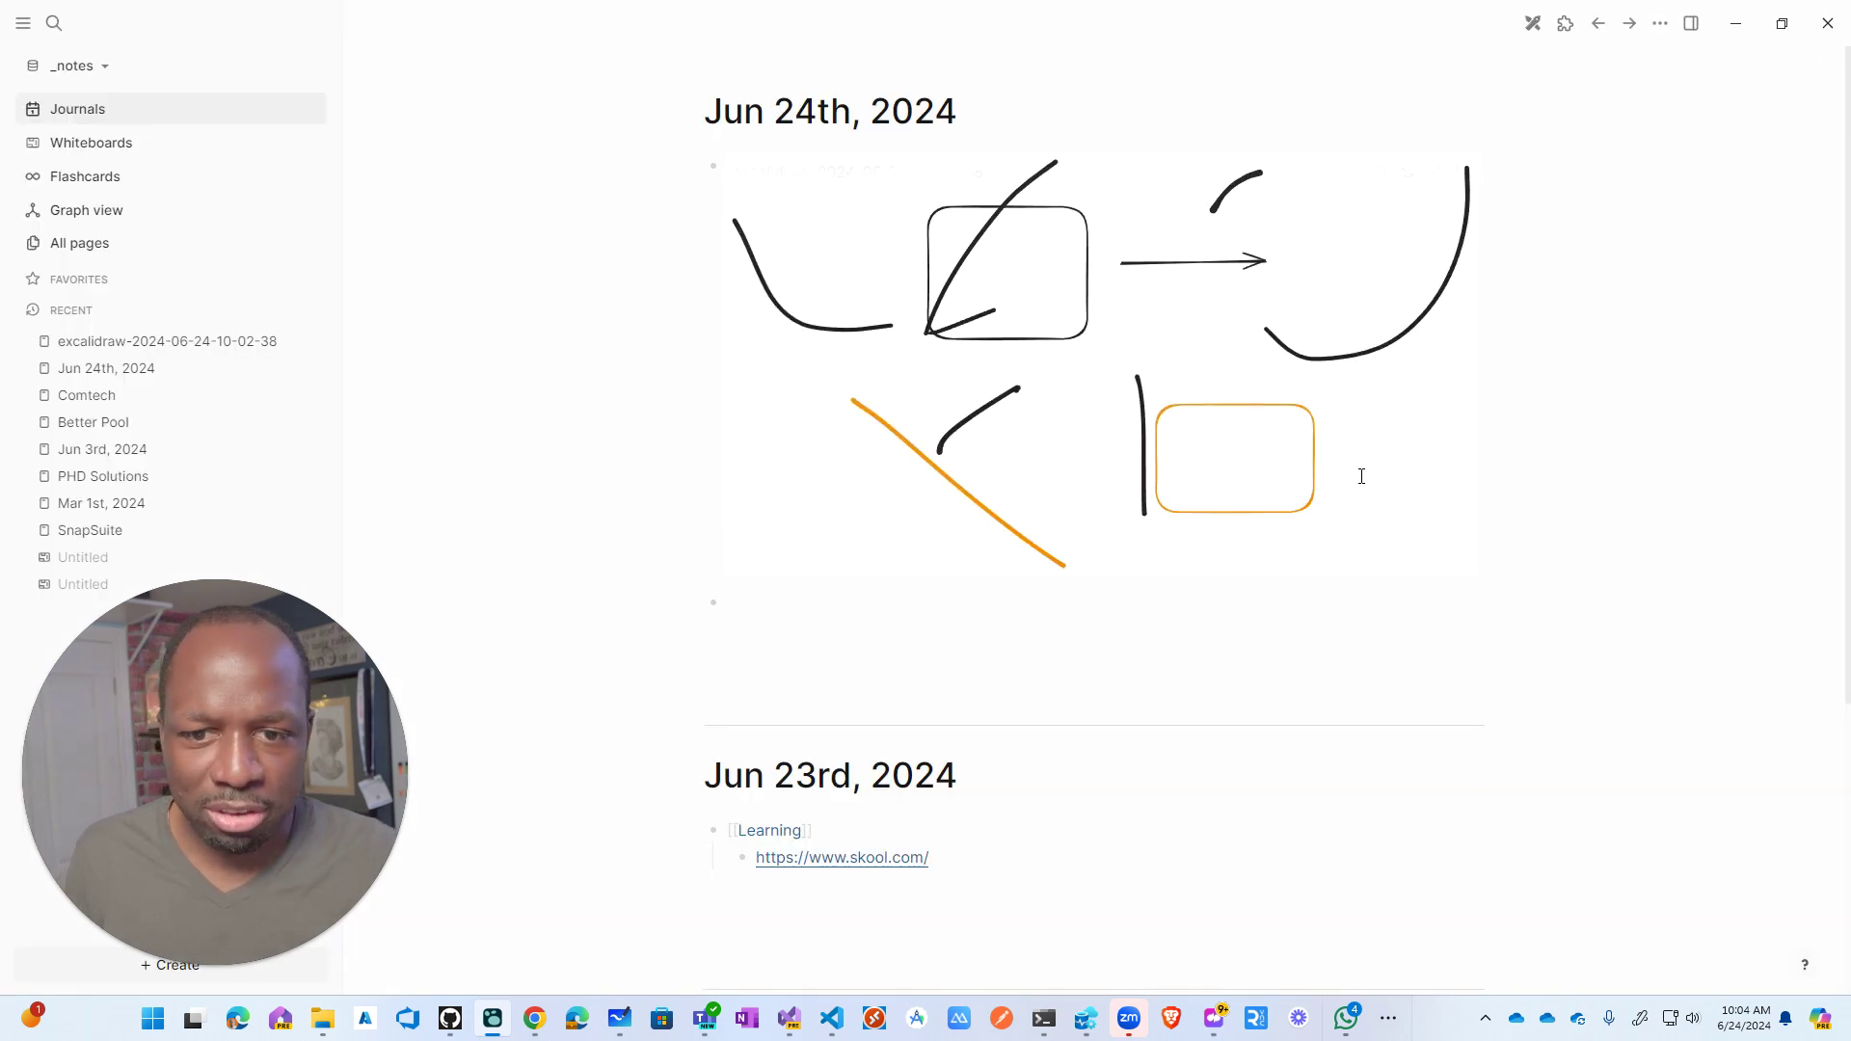
Step: Insert an empty block above the embedded drawing in the Jun 24th, 2024 journal
key(Up)
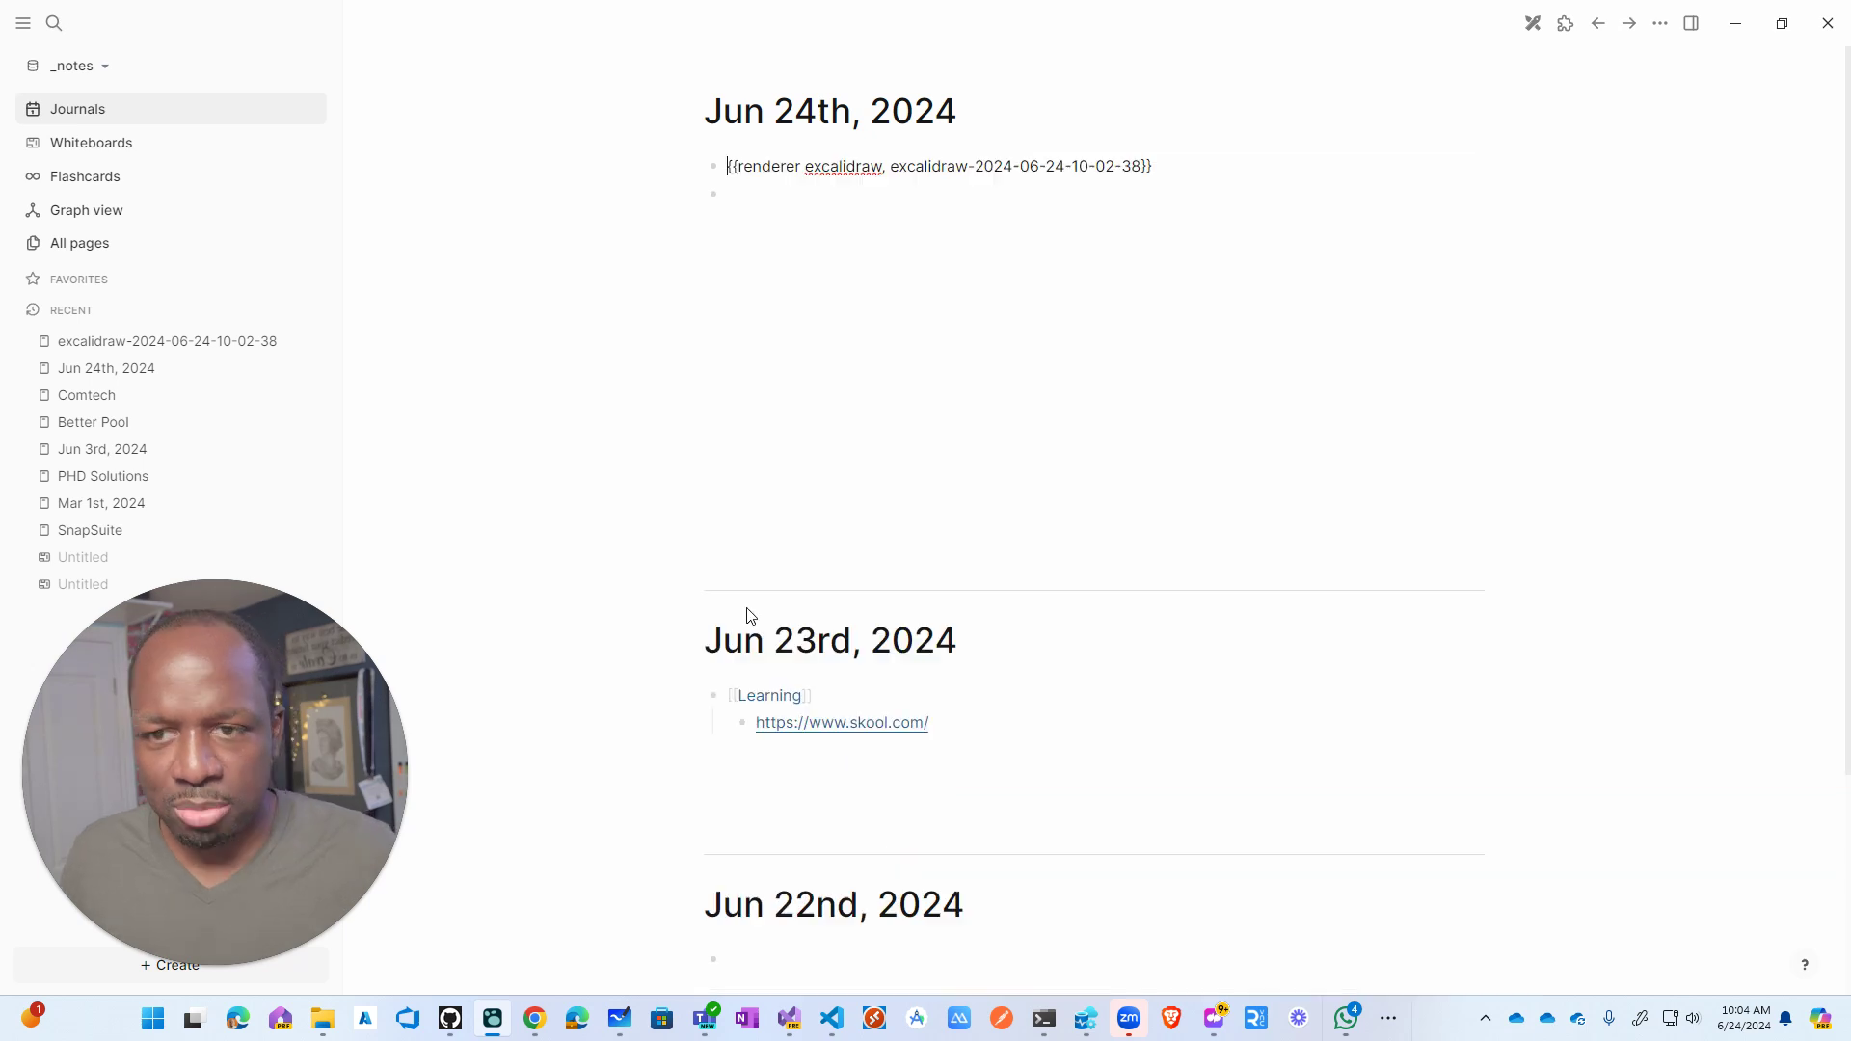
key(Escape)
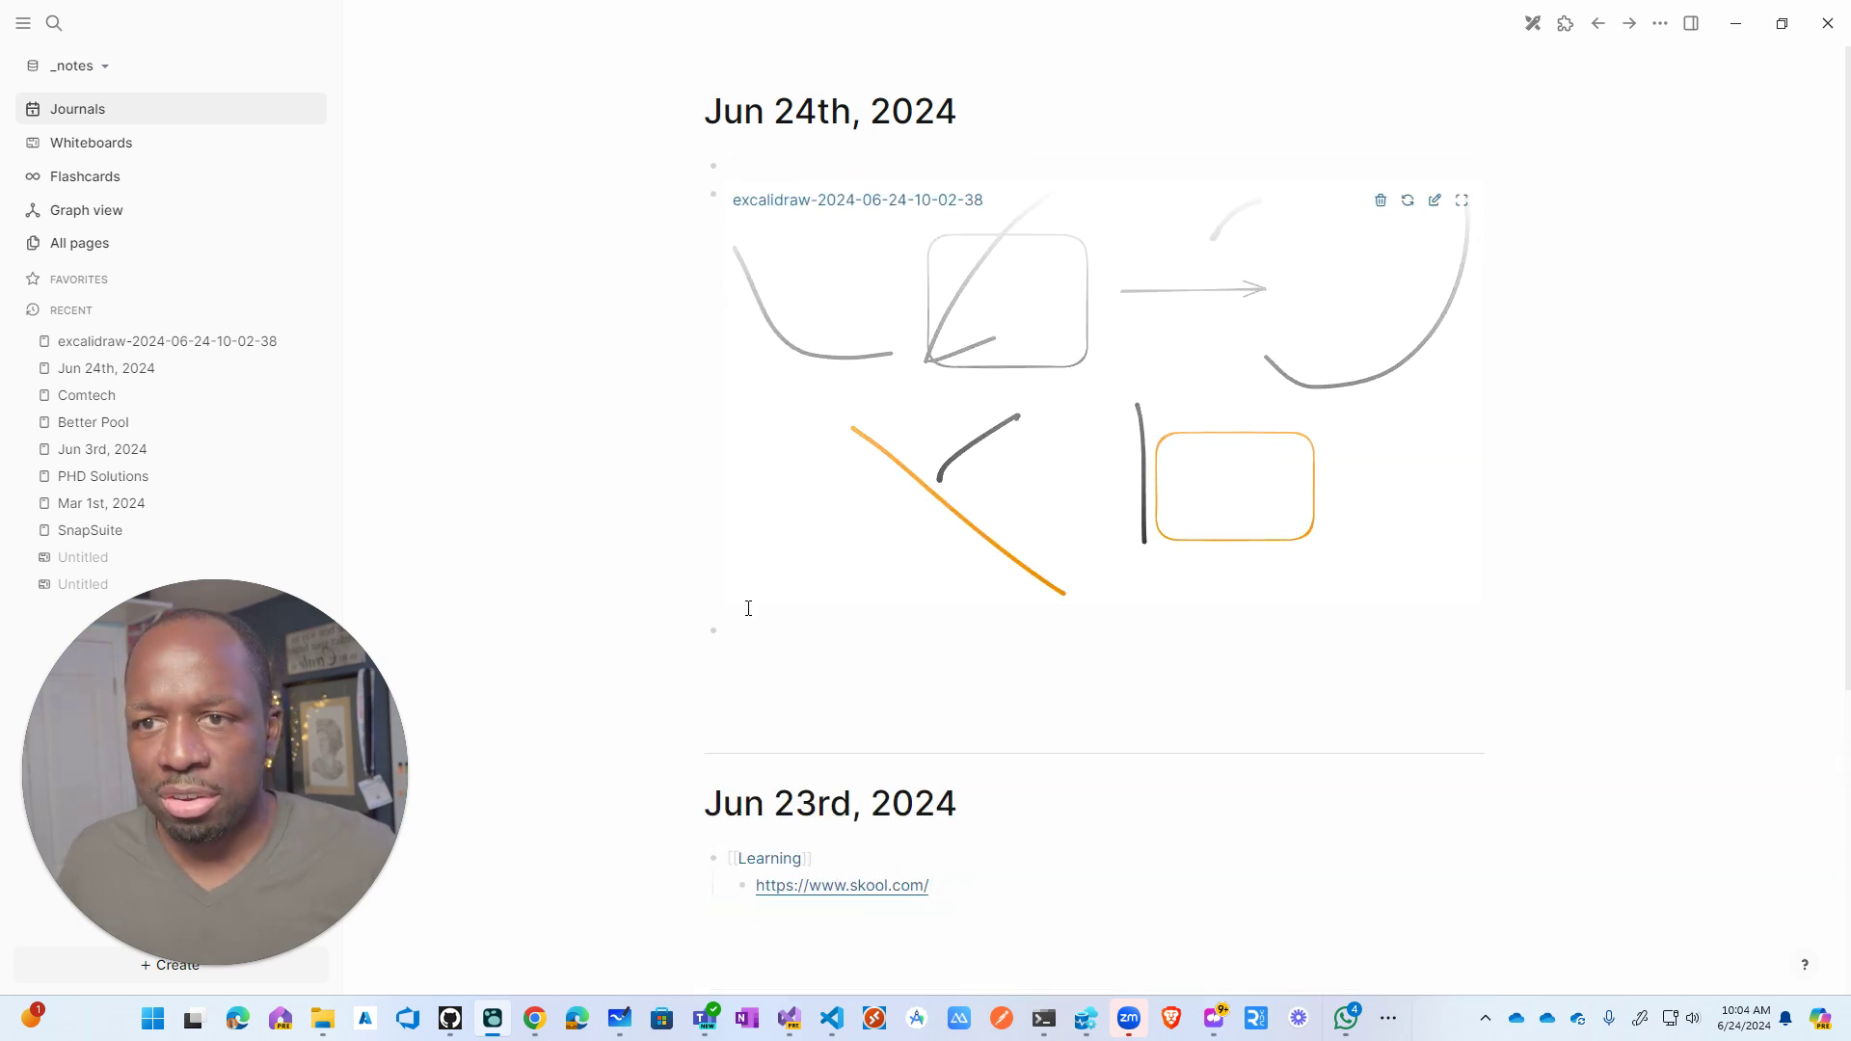